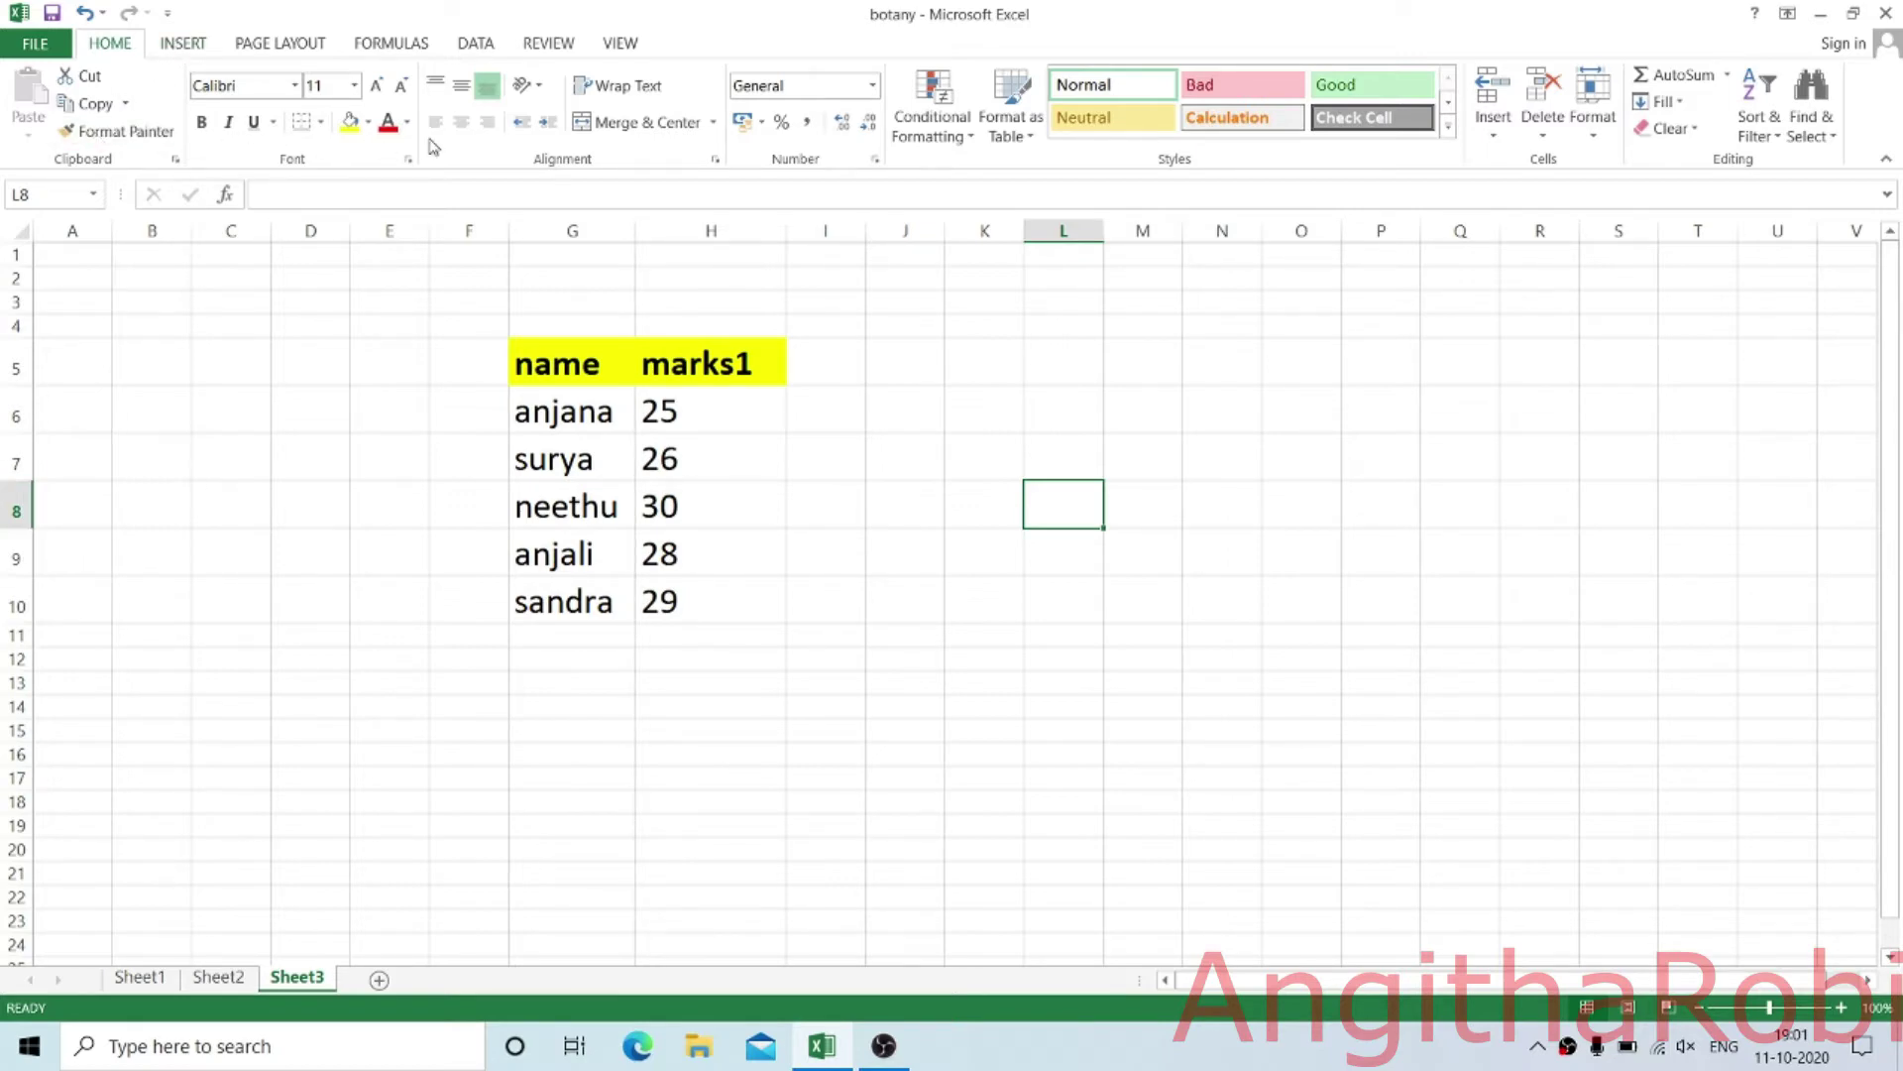
# - Select the name and marks1 data in G5:H10 and open the recommended charts for it
pyautogui.click(187, 50)
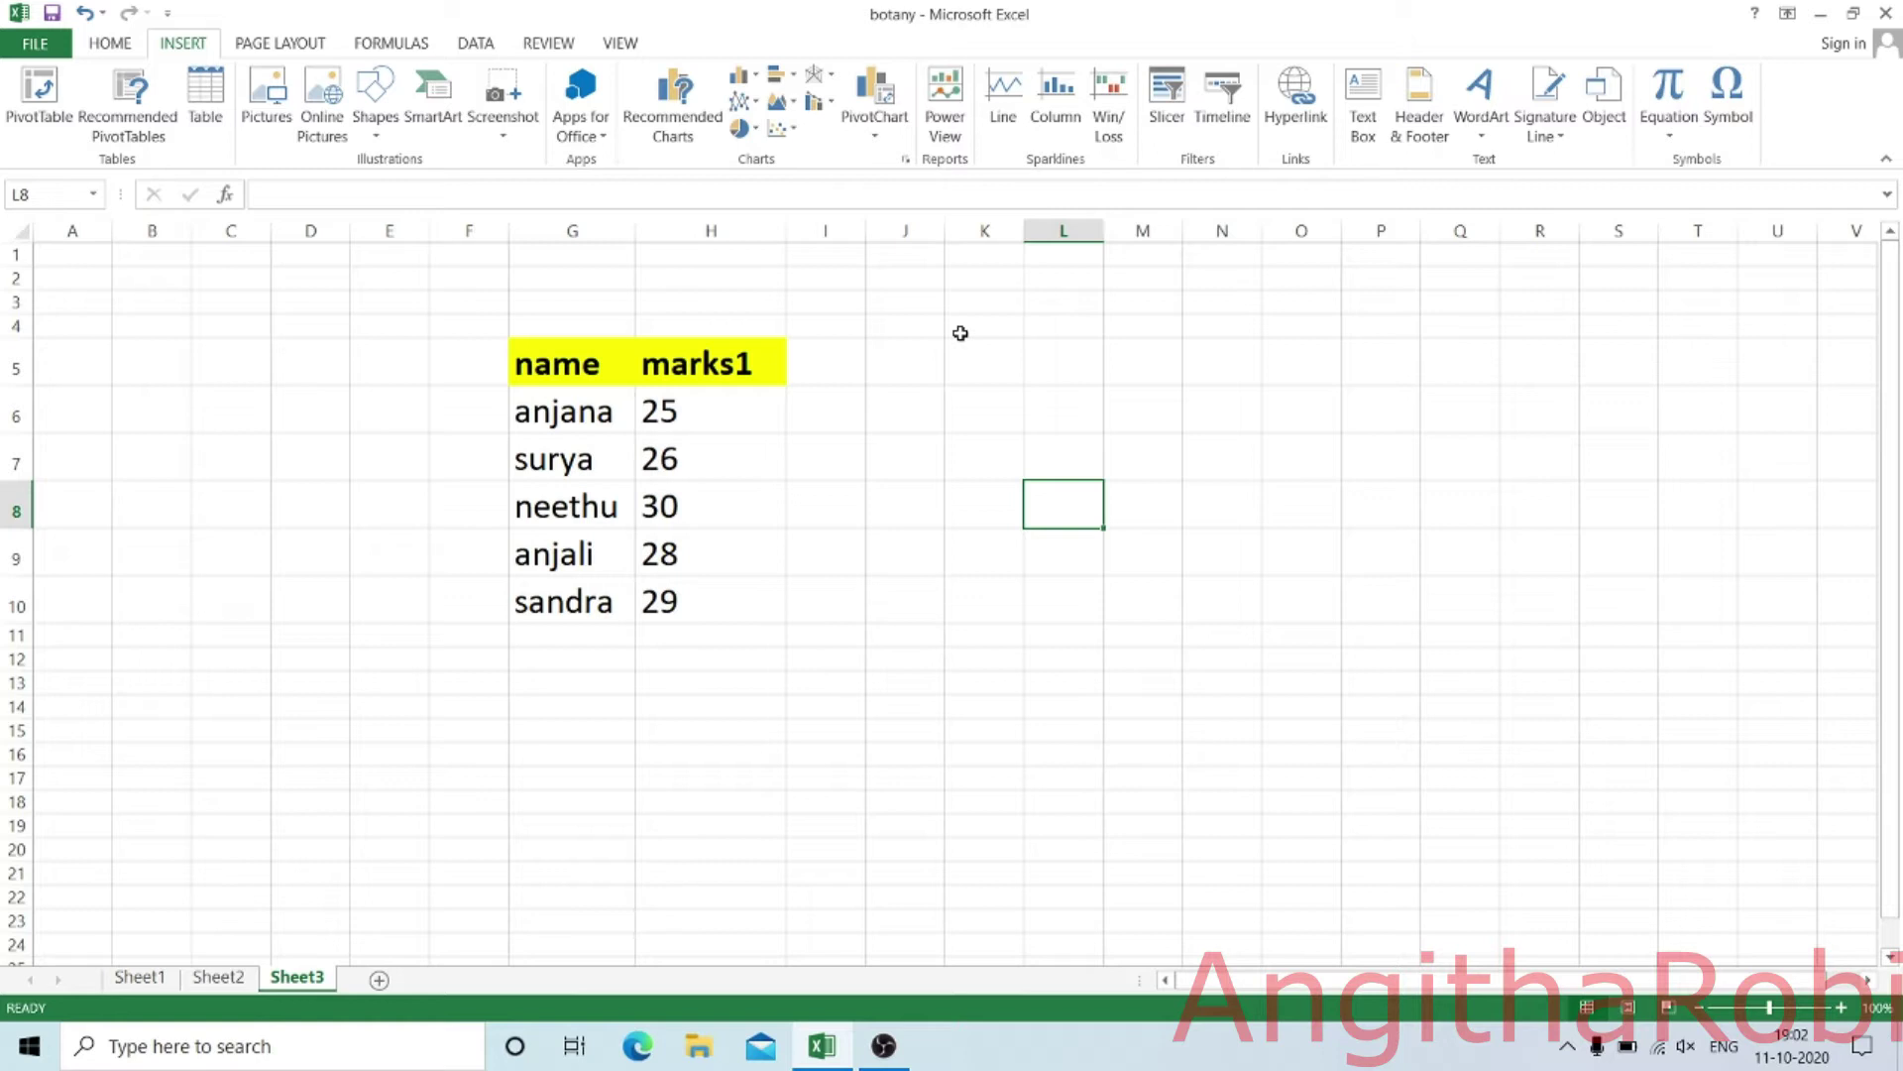
pyautogui.click(513, 340)
pyautogui.moveTo(565, 367); pyautogui.dragTo(720, 601)
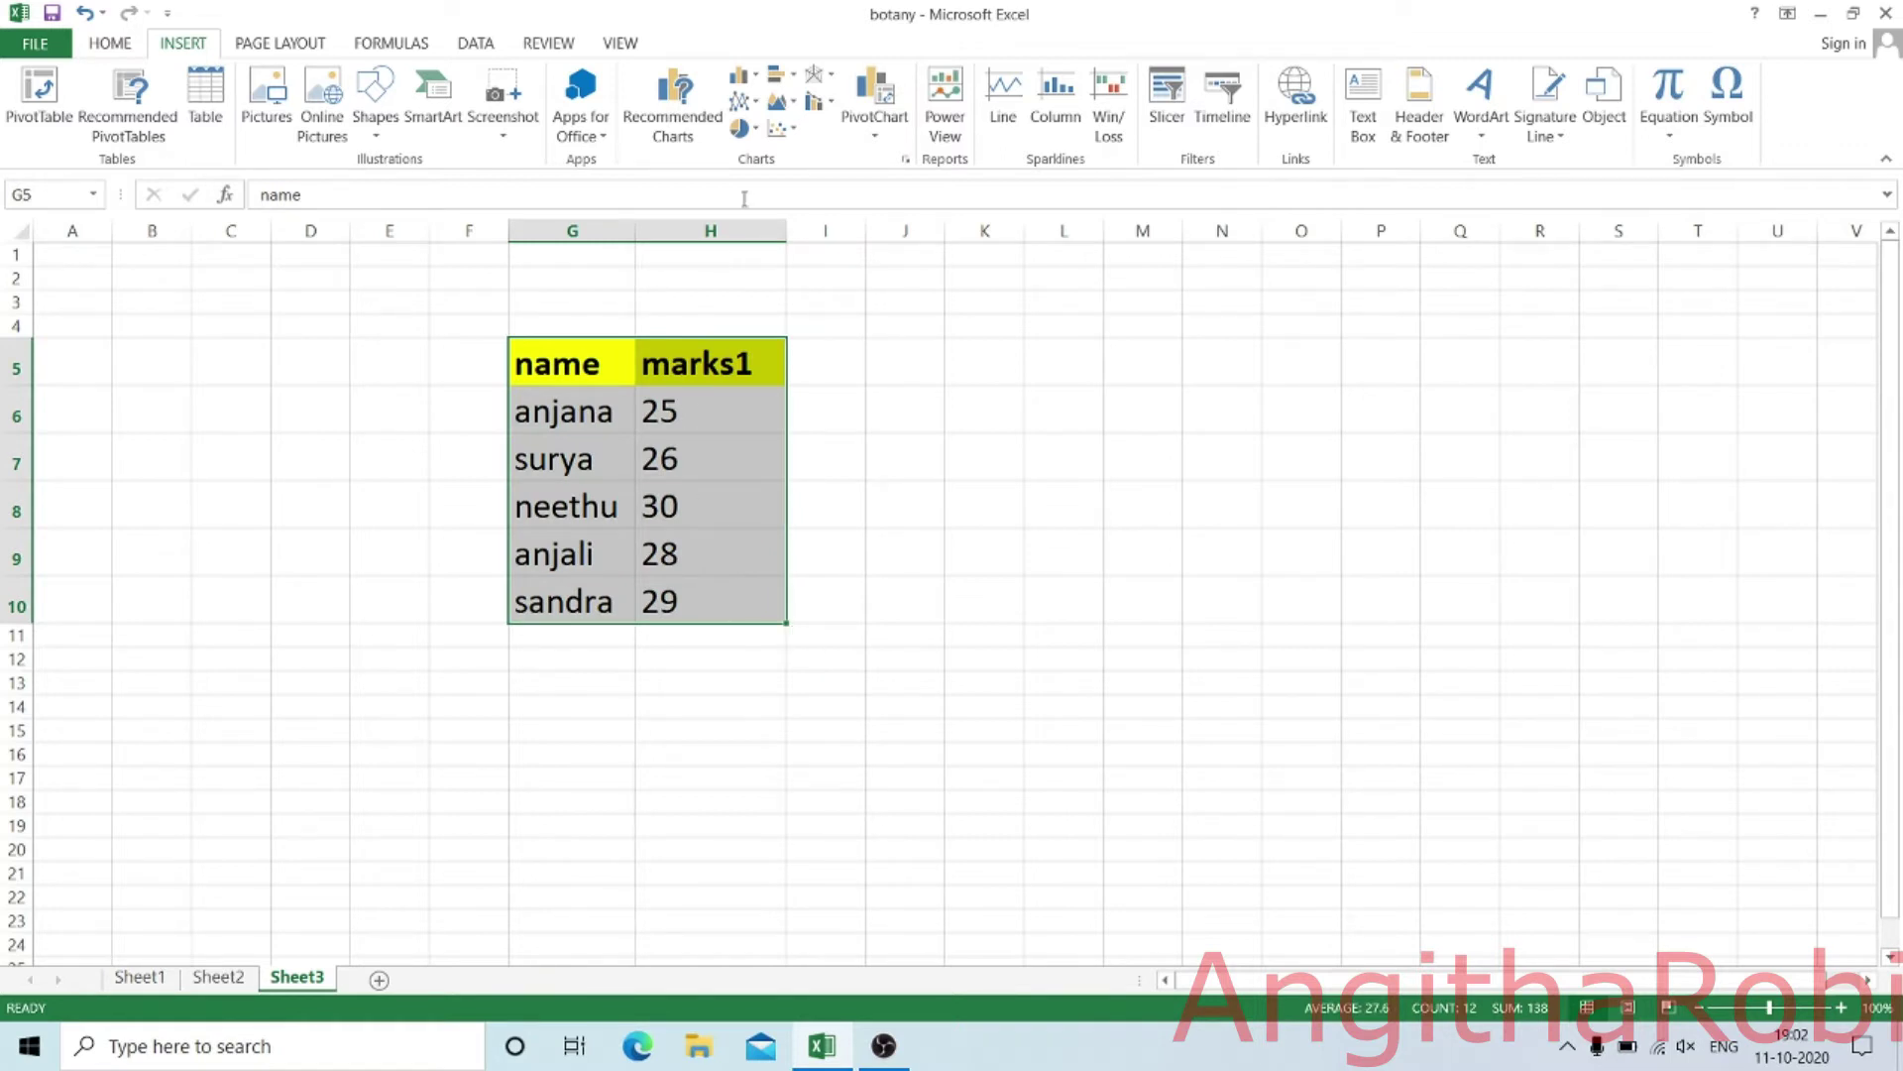
pyautogui.click(687, 121)
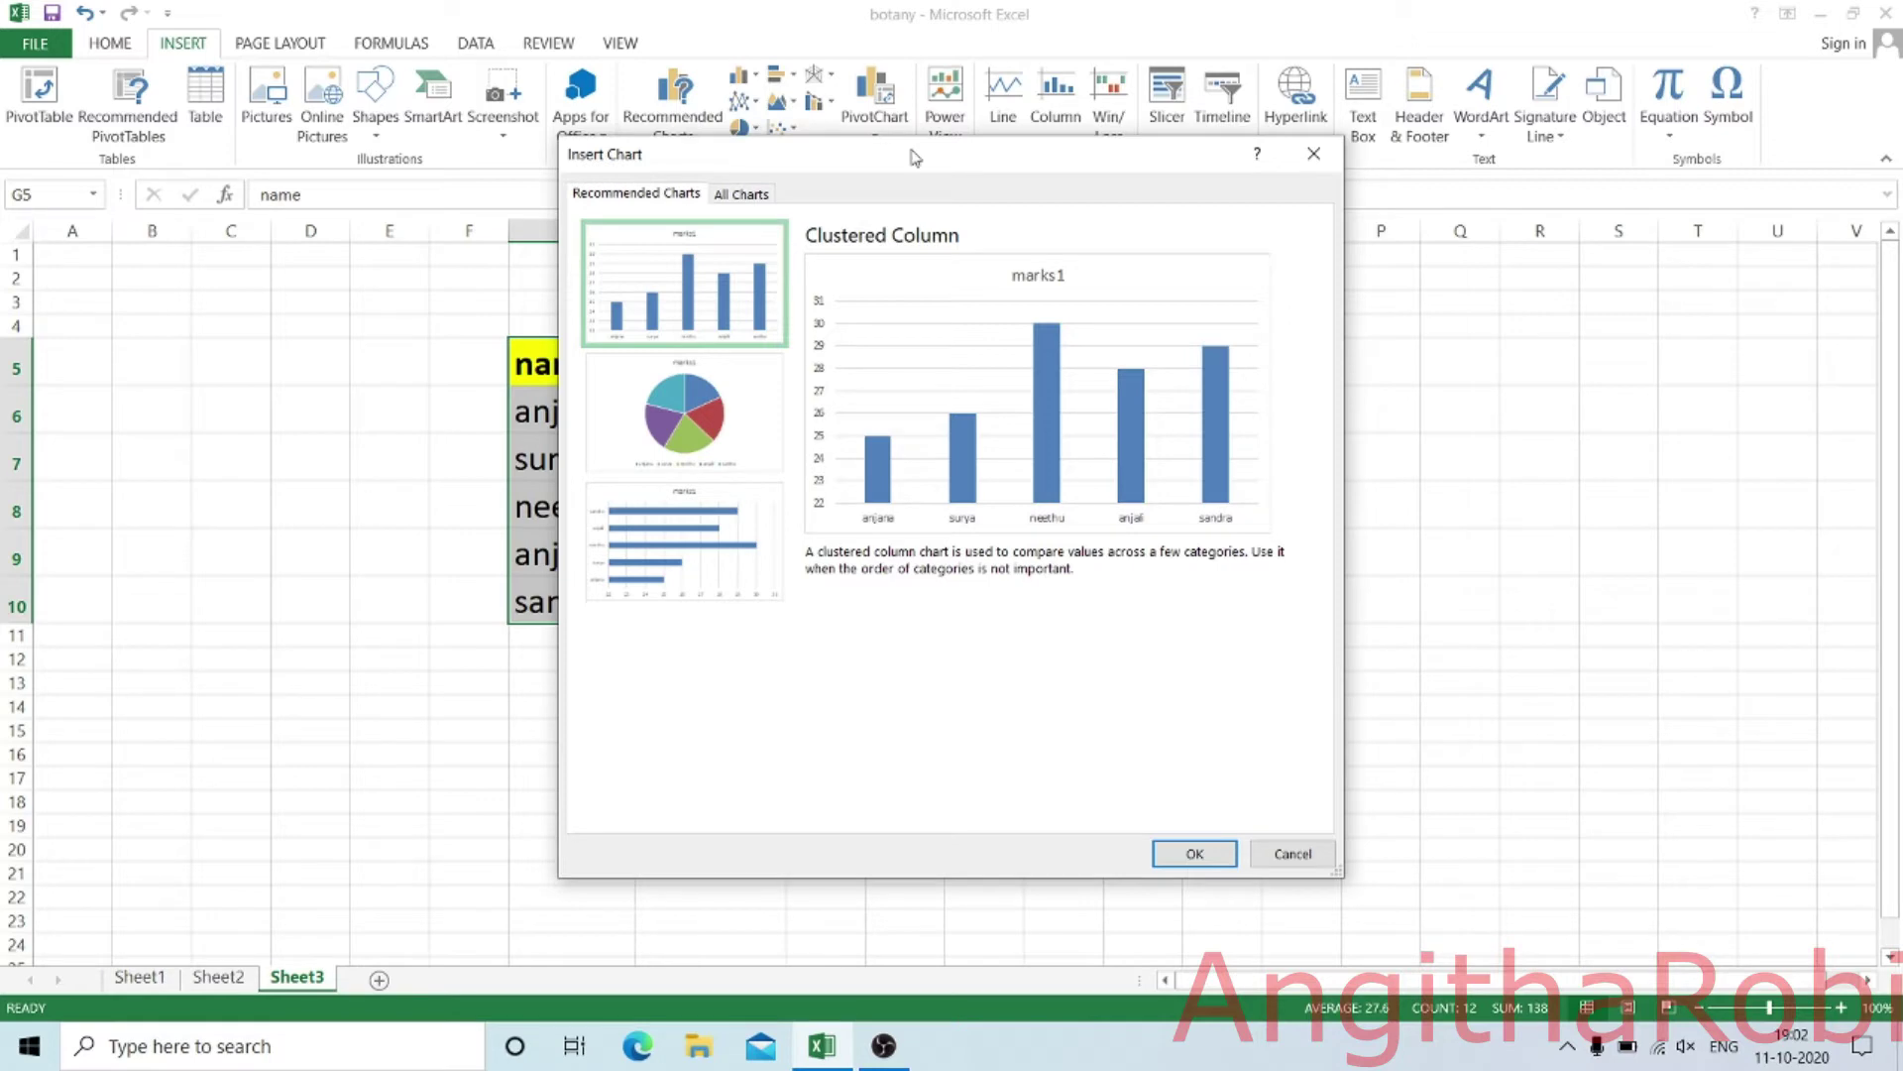
# - Preview the clustered, stacked, 100% stacked and 3-D clustered column chart types among all charts
pyautogui.click(747, 195)
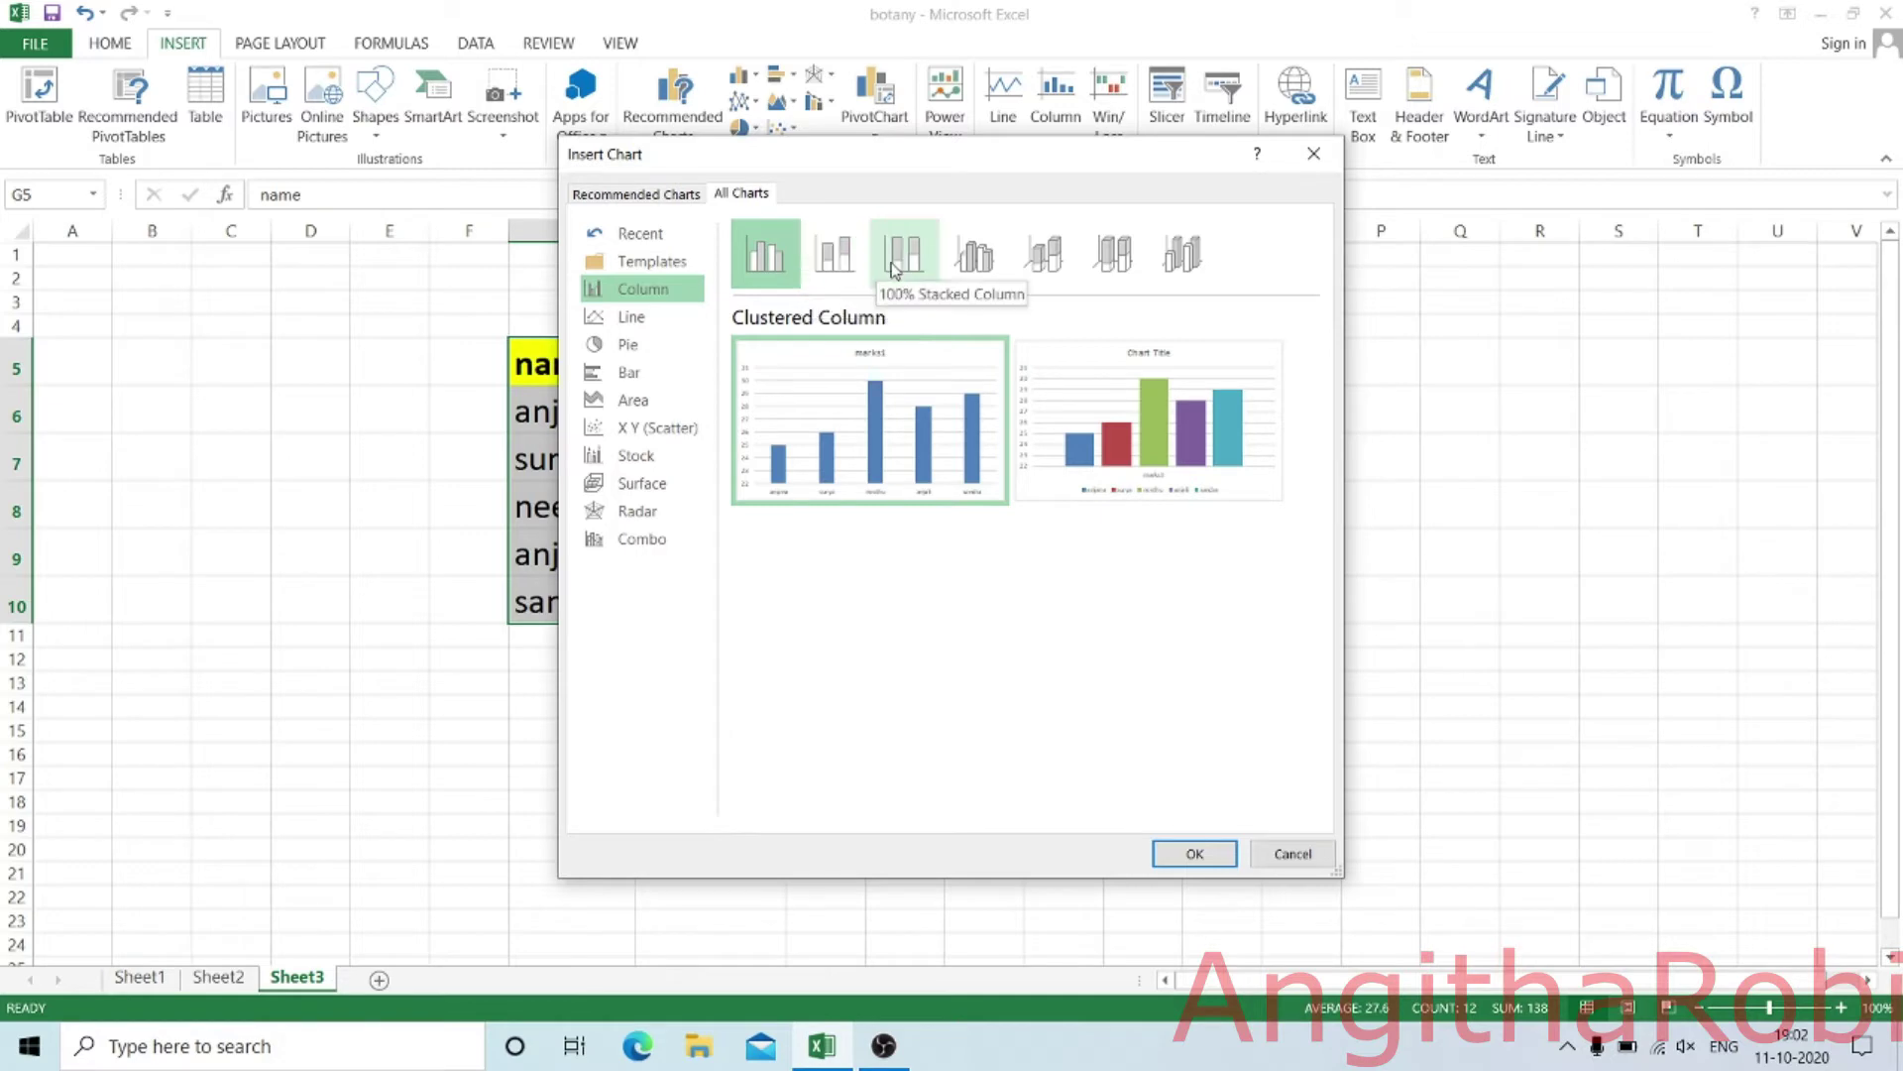
pyautogui.click(837, 270)
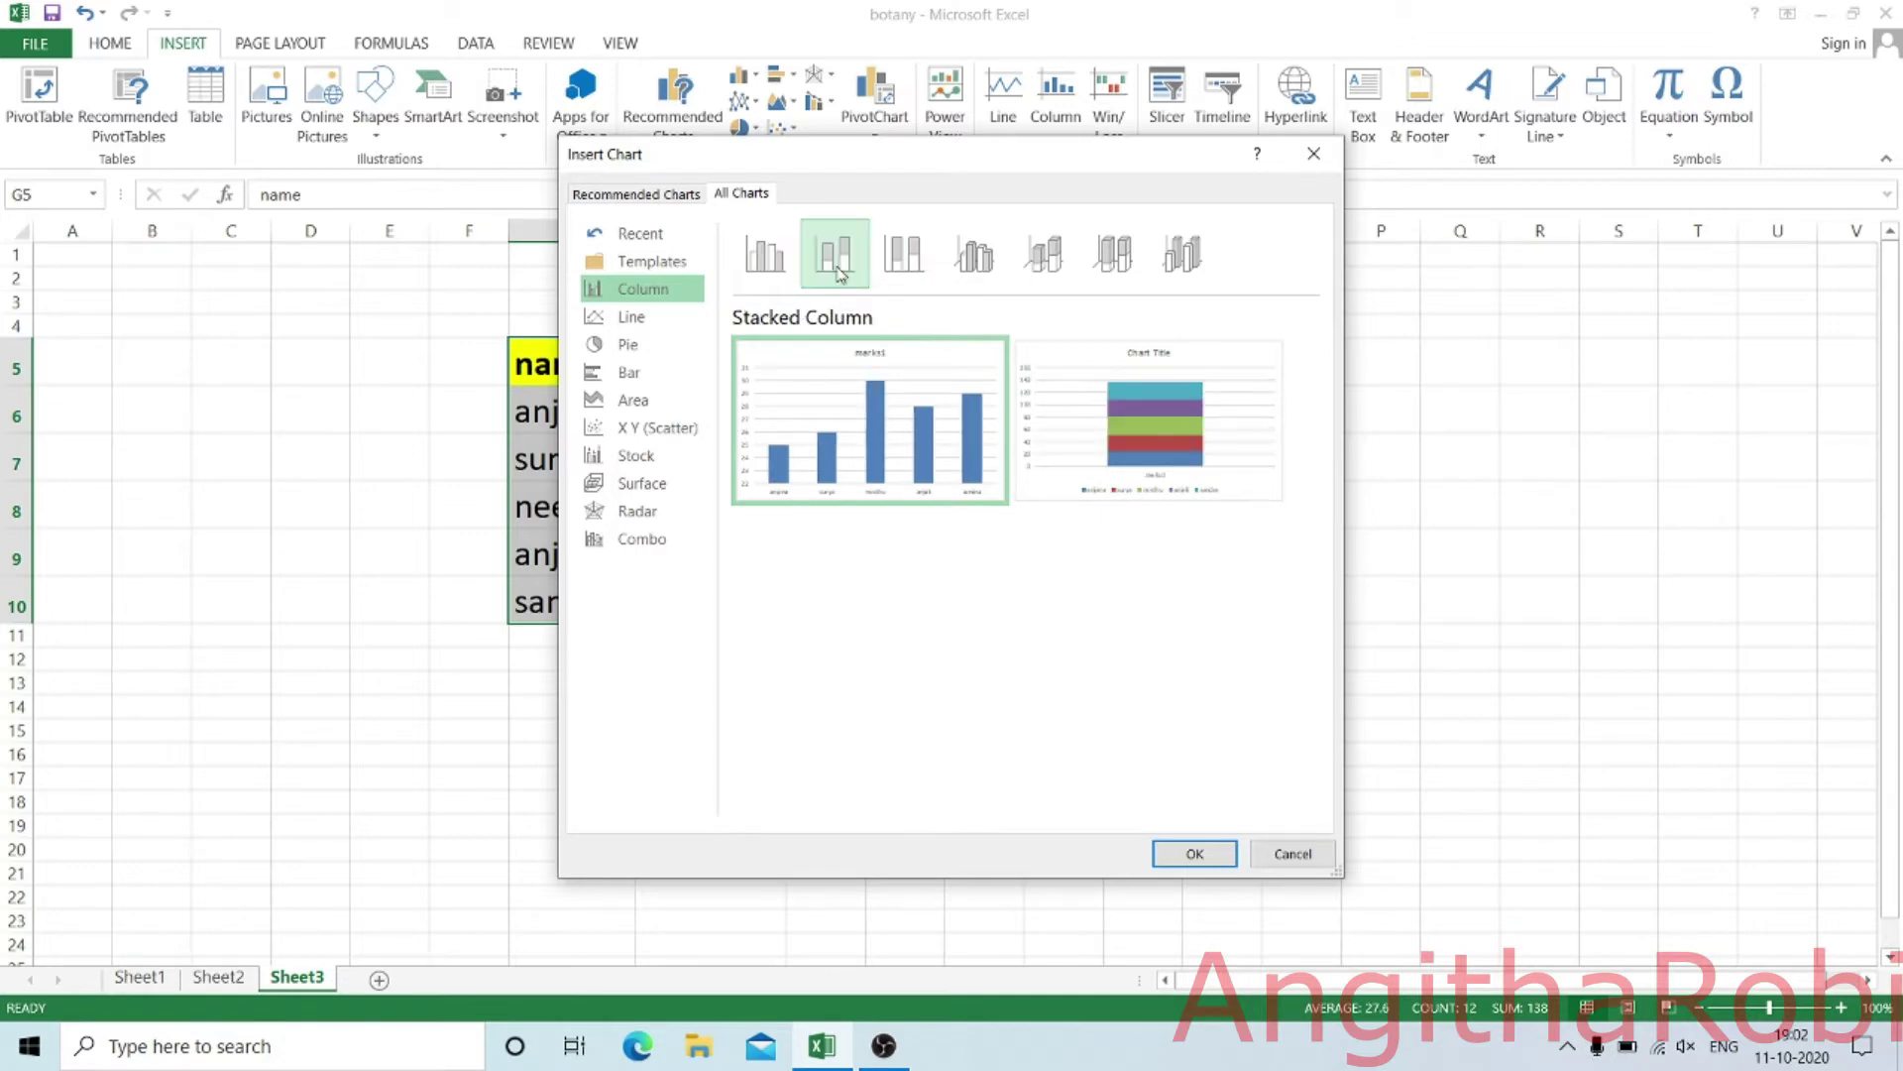
pyautogui.click(925, 269)
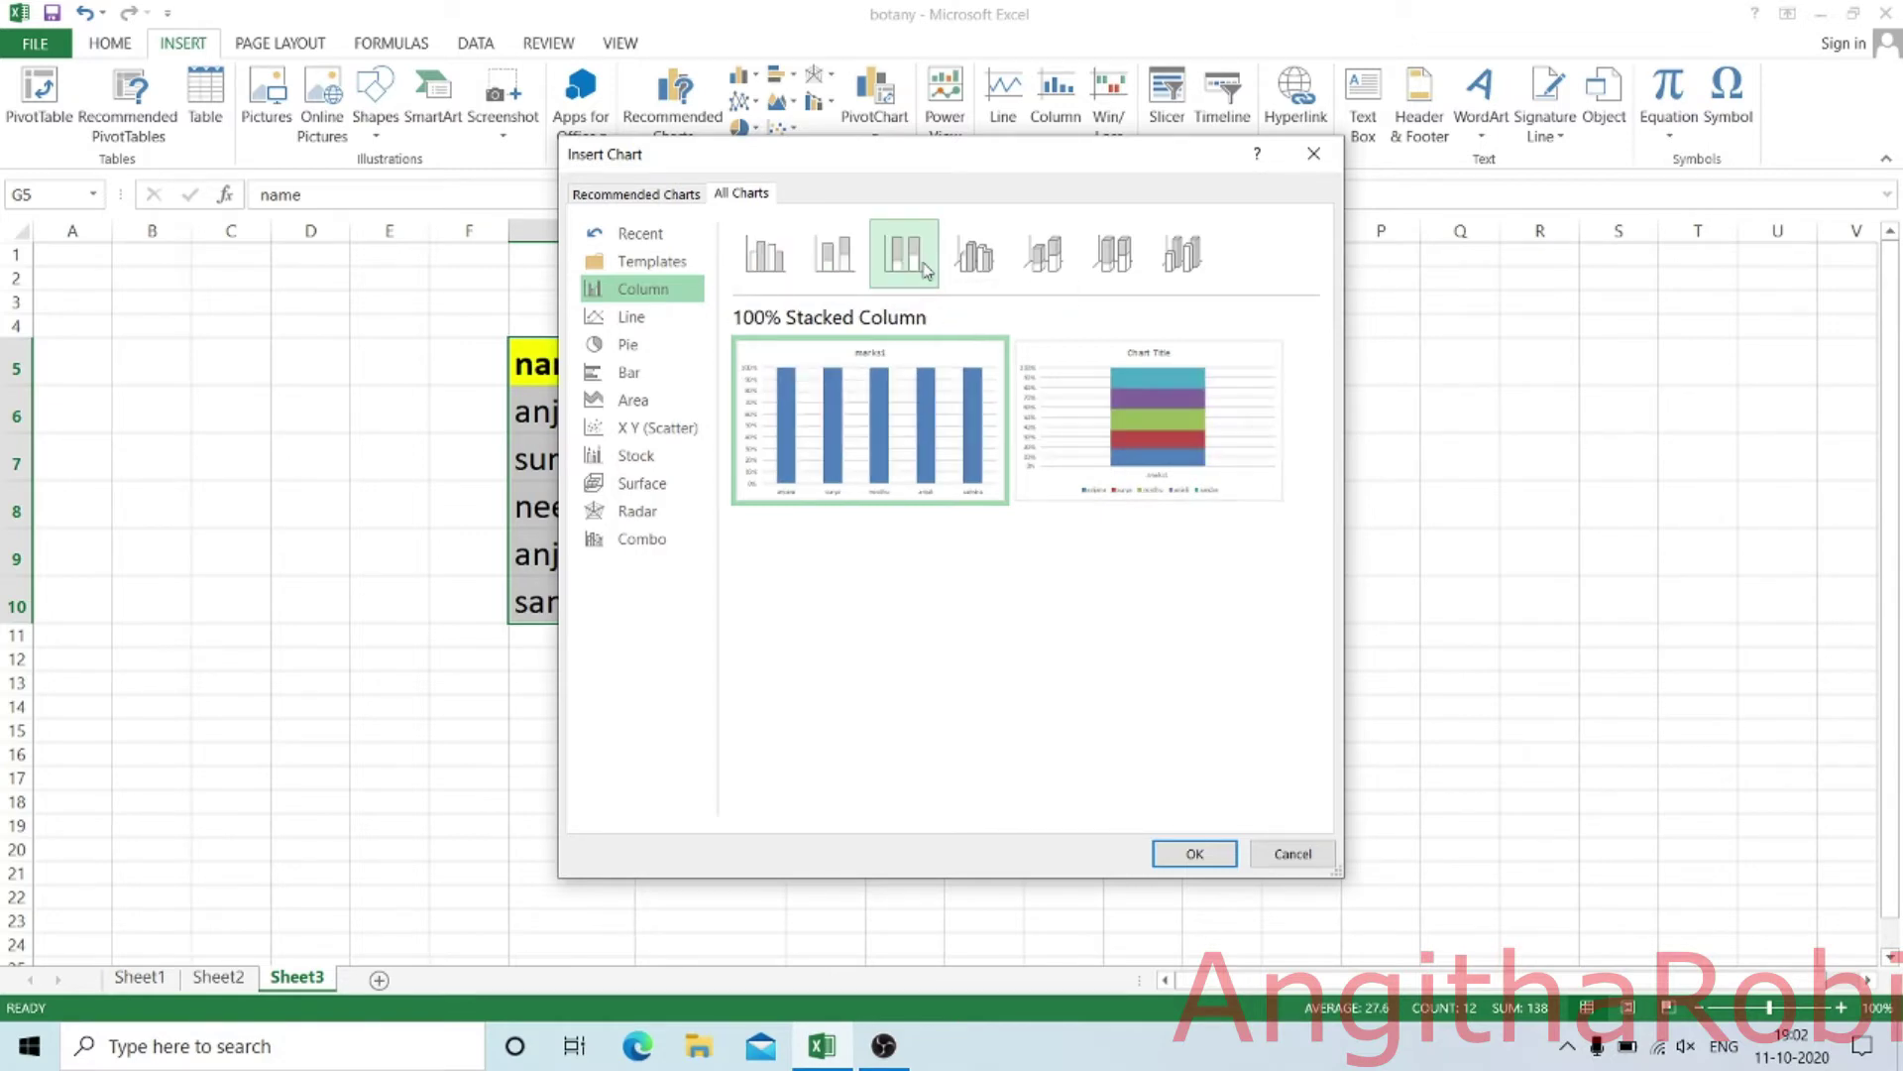
pyautogui.click(998, 271)
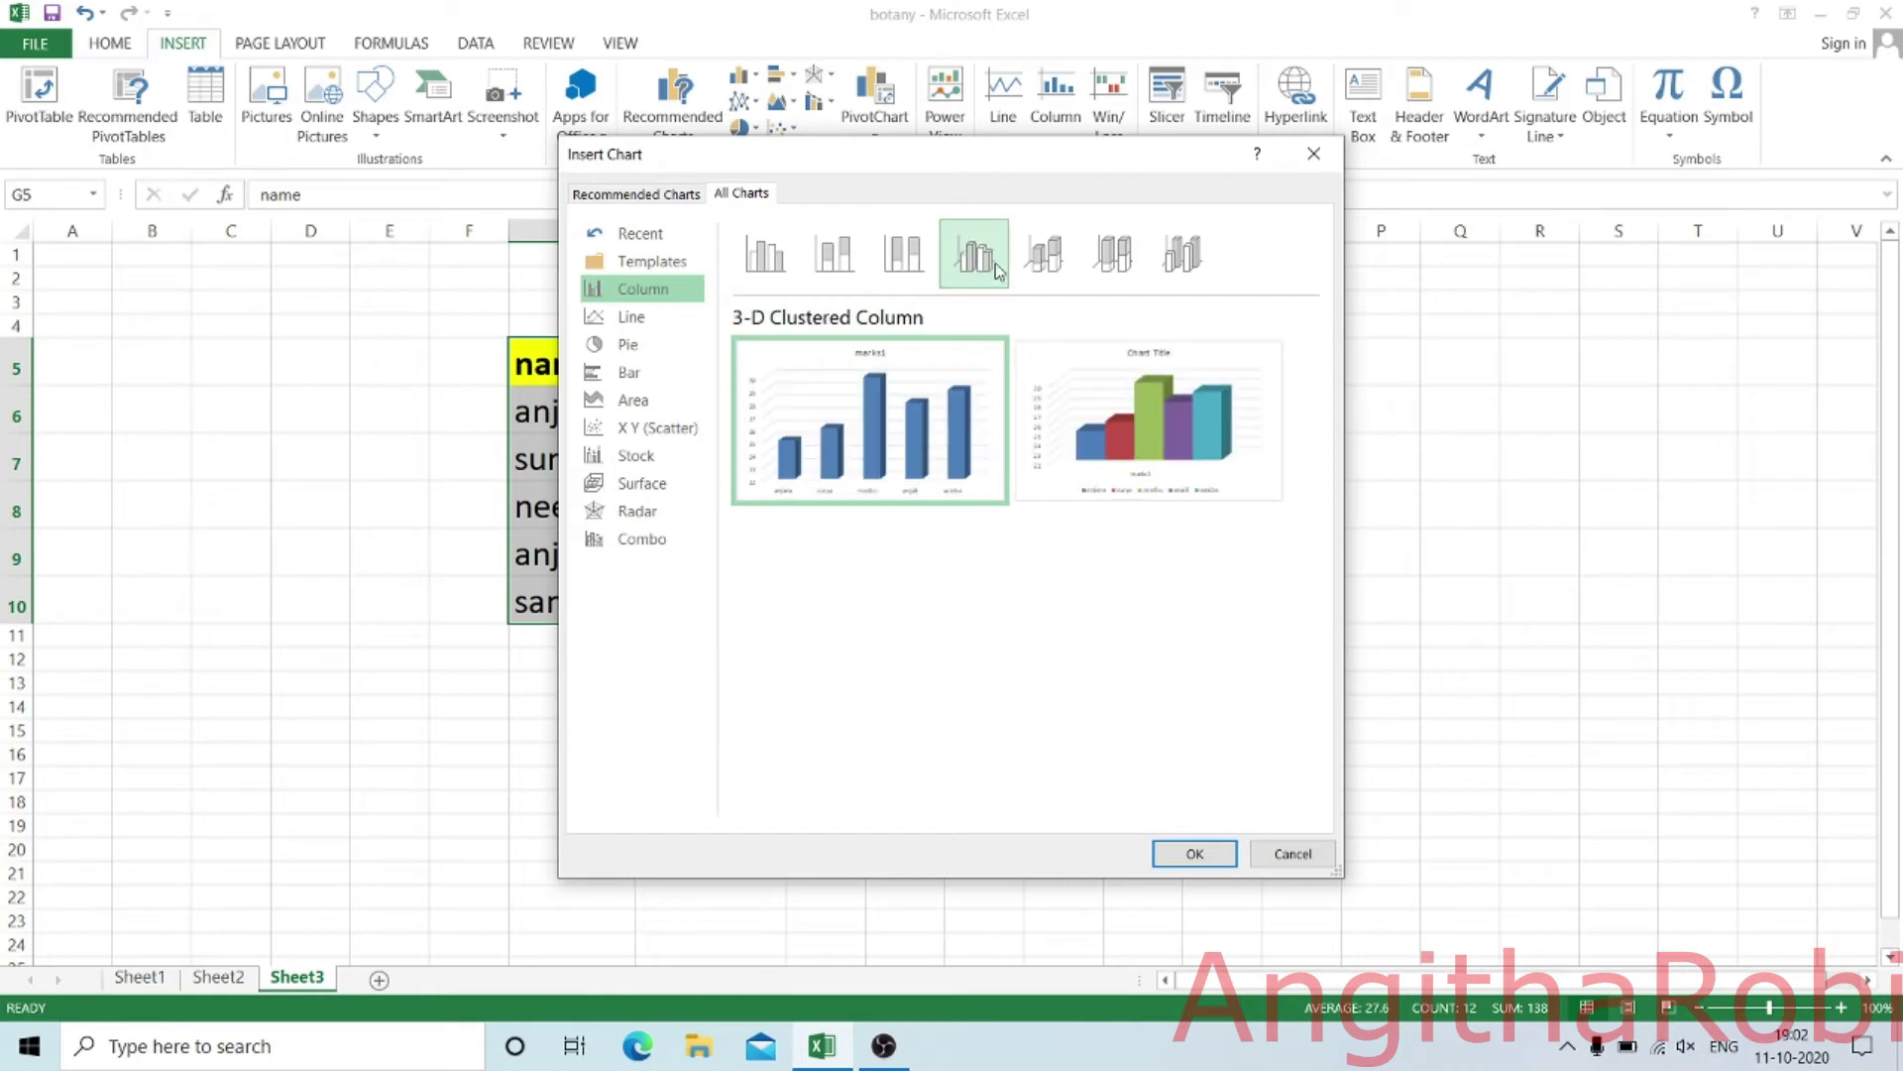
pyautogui.click(765, 255)
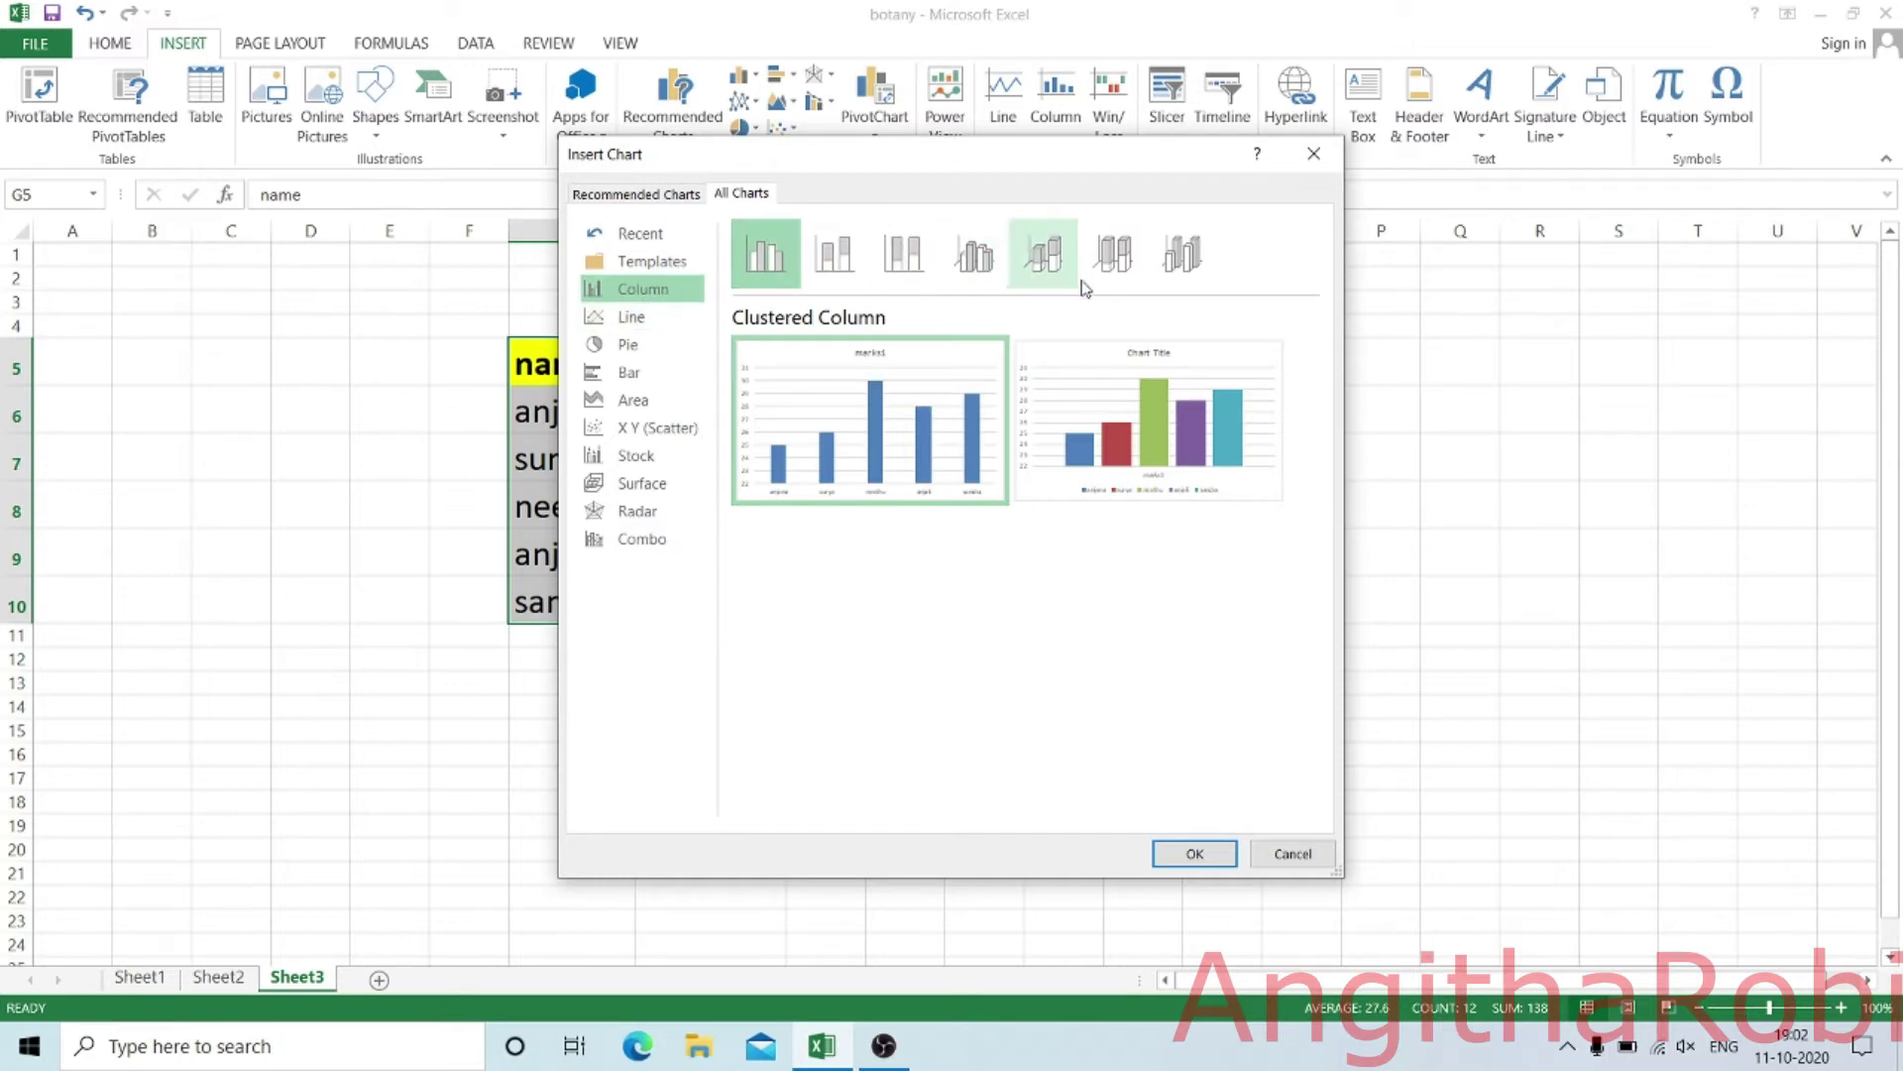
# - Preview several line chart types for the data, including Stacked Line with Markers
pyautogui.click(627, 319)
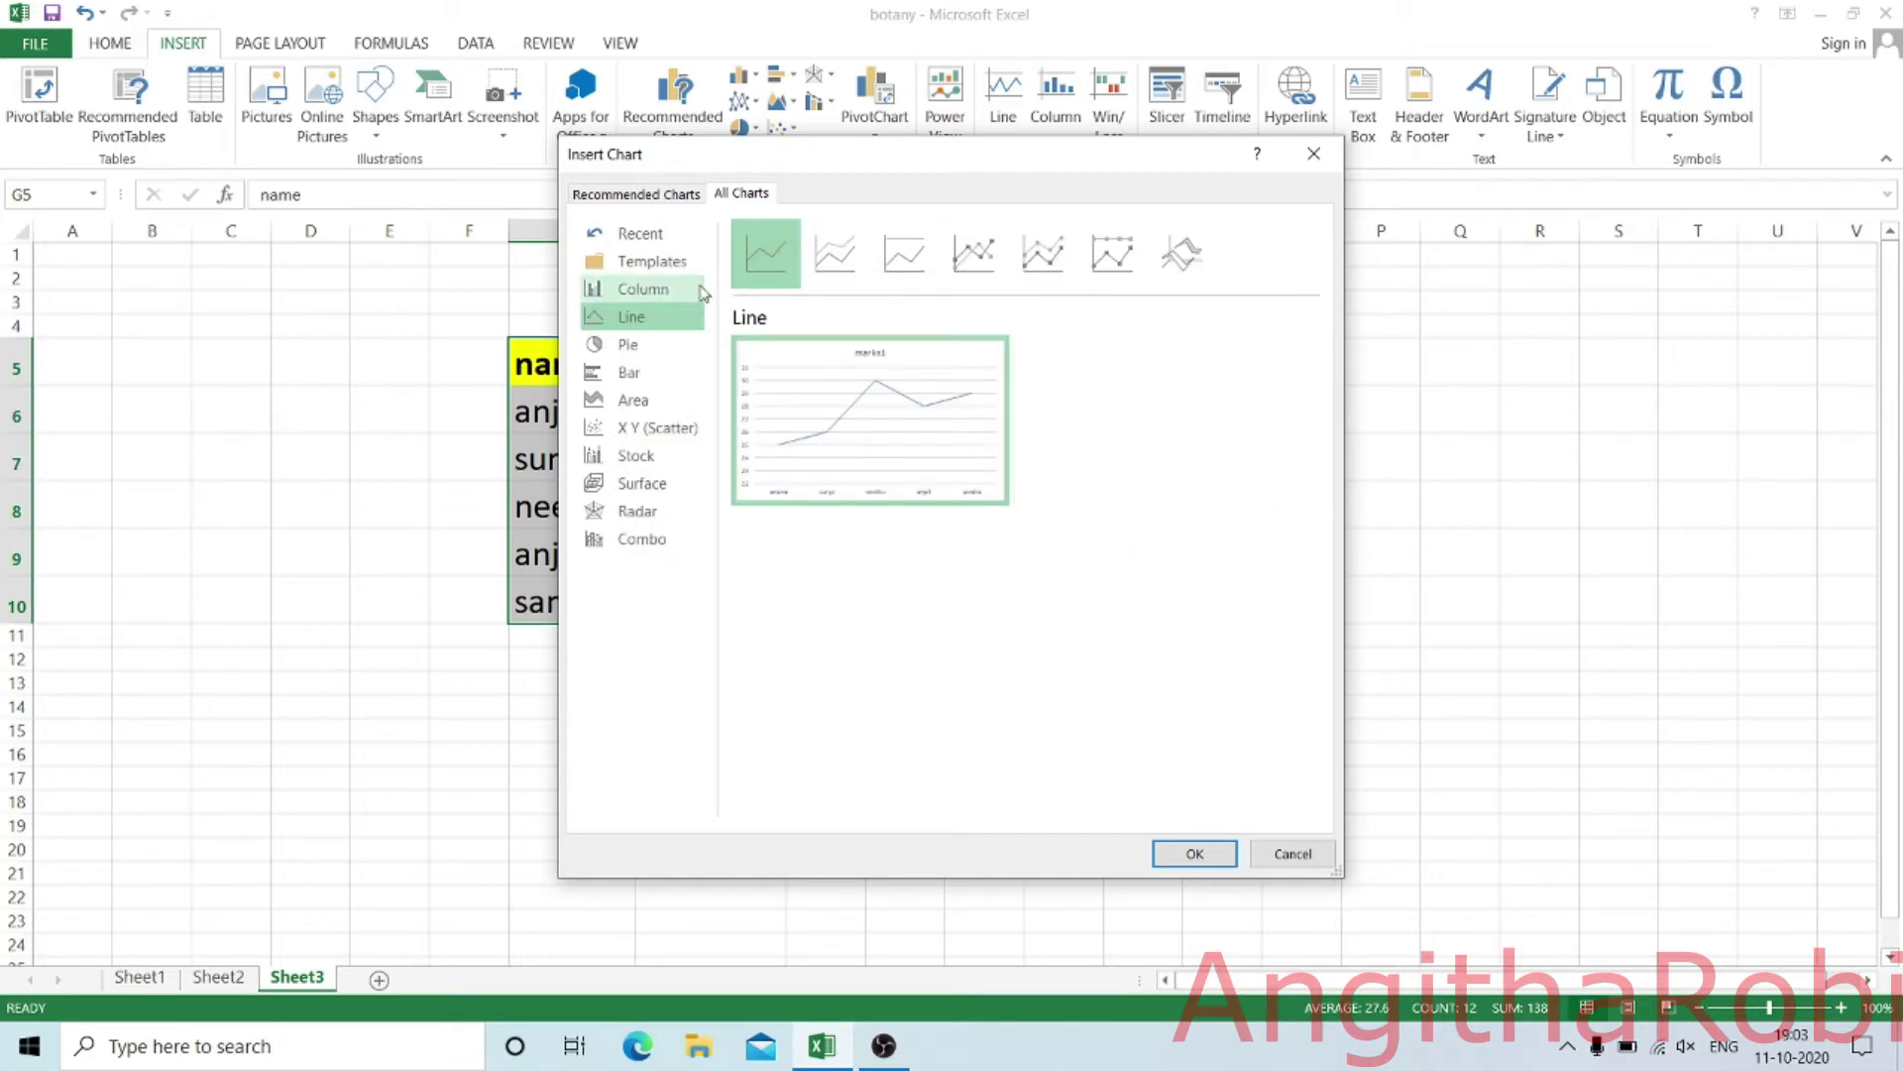
pyautogui.click(812, 260)
pyautogui.click(923, 272)
pyautogui.click(1041, 259)
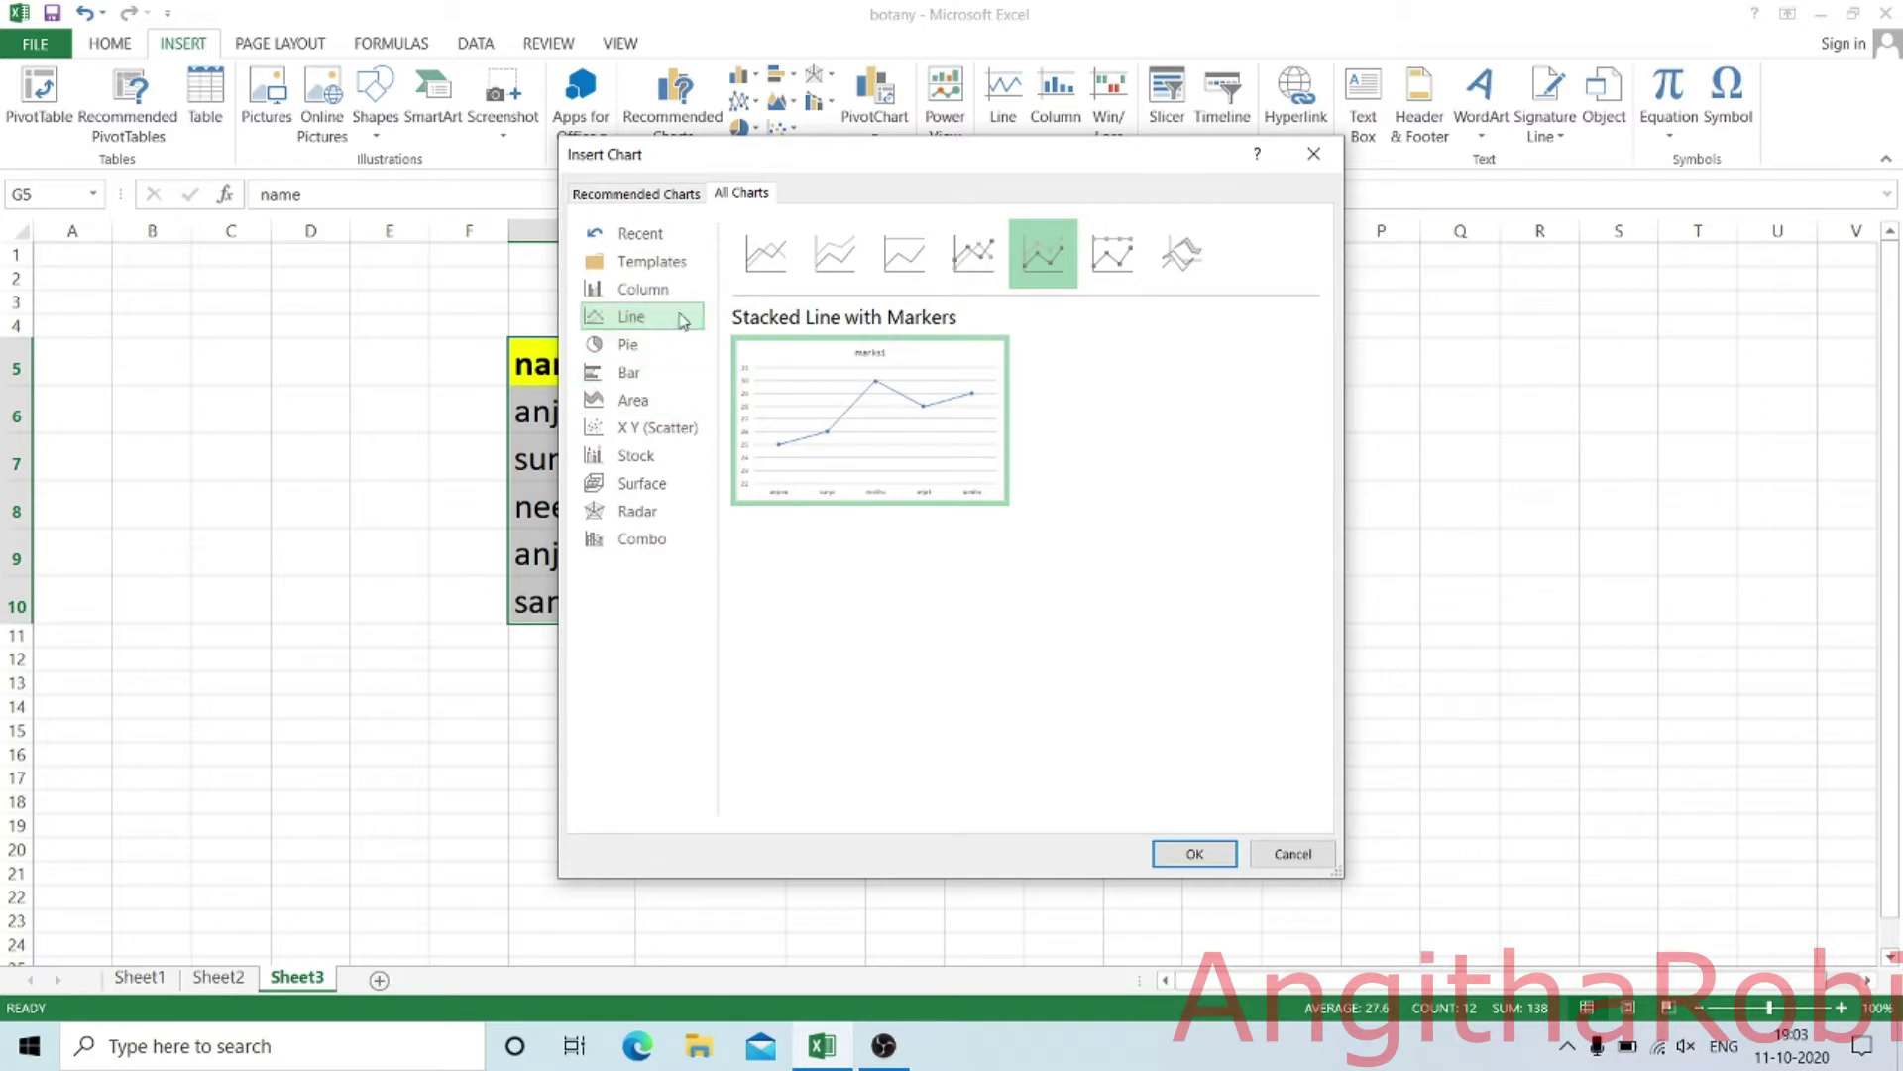
# - Preview the Clustered Bar chart and the pie variants, including 3-D Pie, Pie of Pie and Doughnut
pyautogui.click(619, 375)
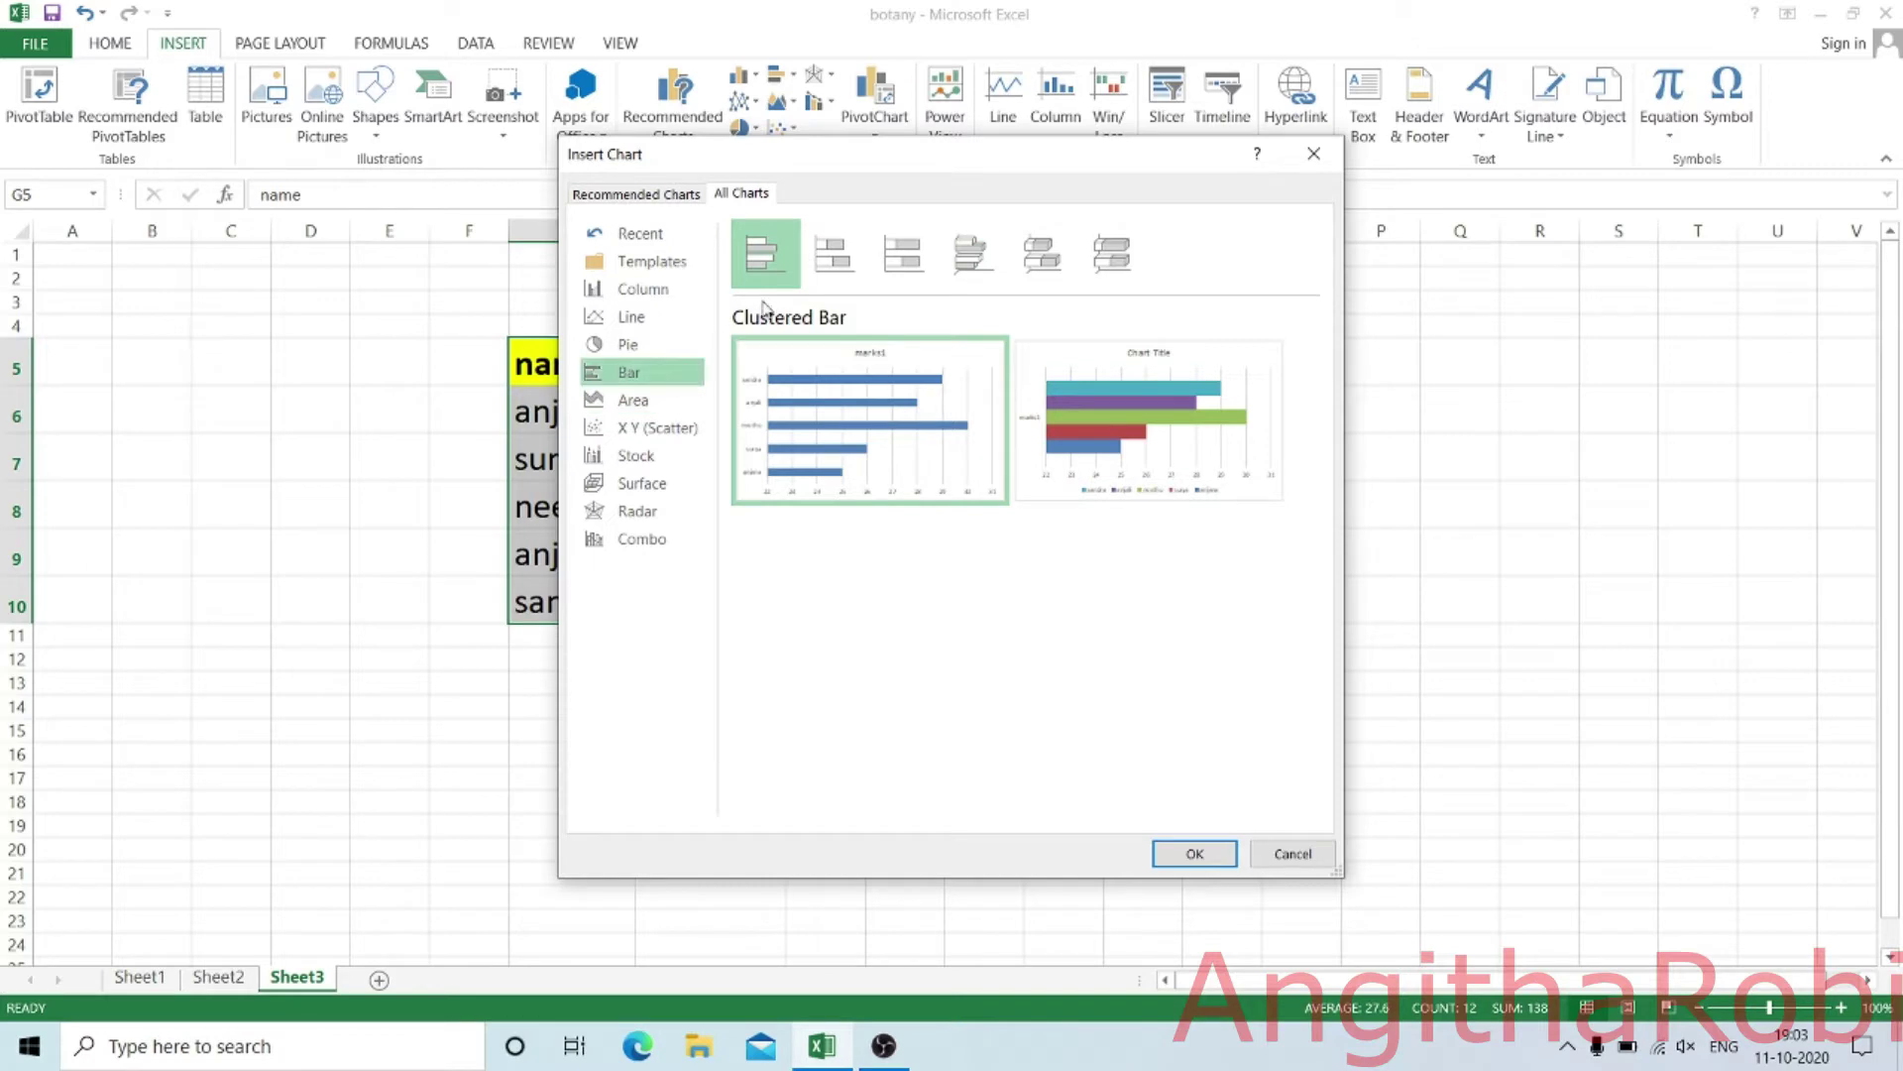
pyautogui.click(650, 347)
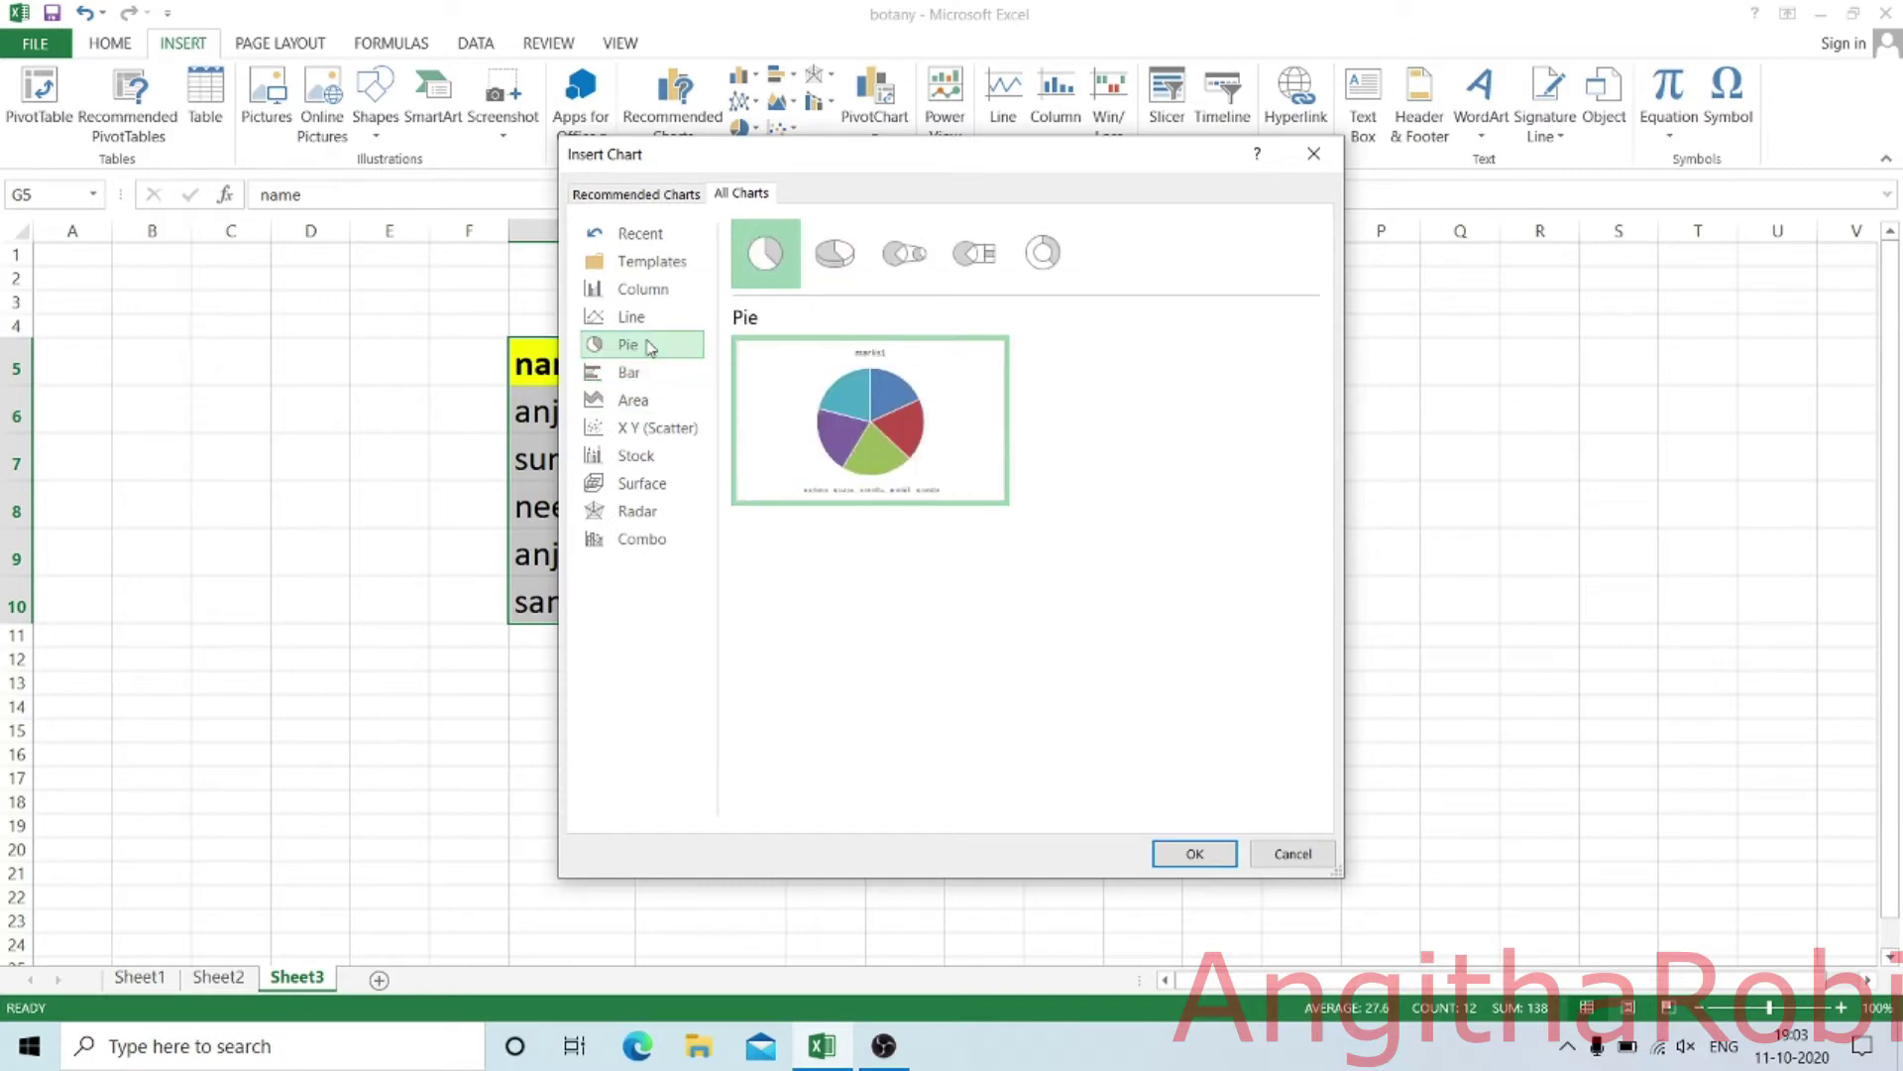
pyautogui.click(839, 263)
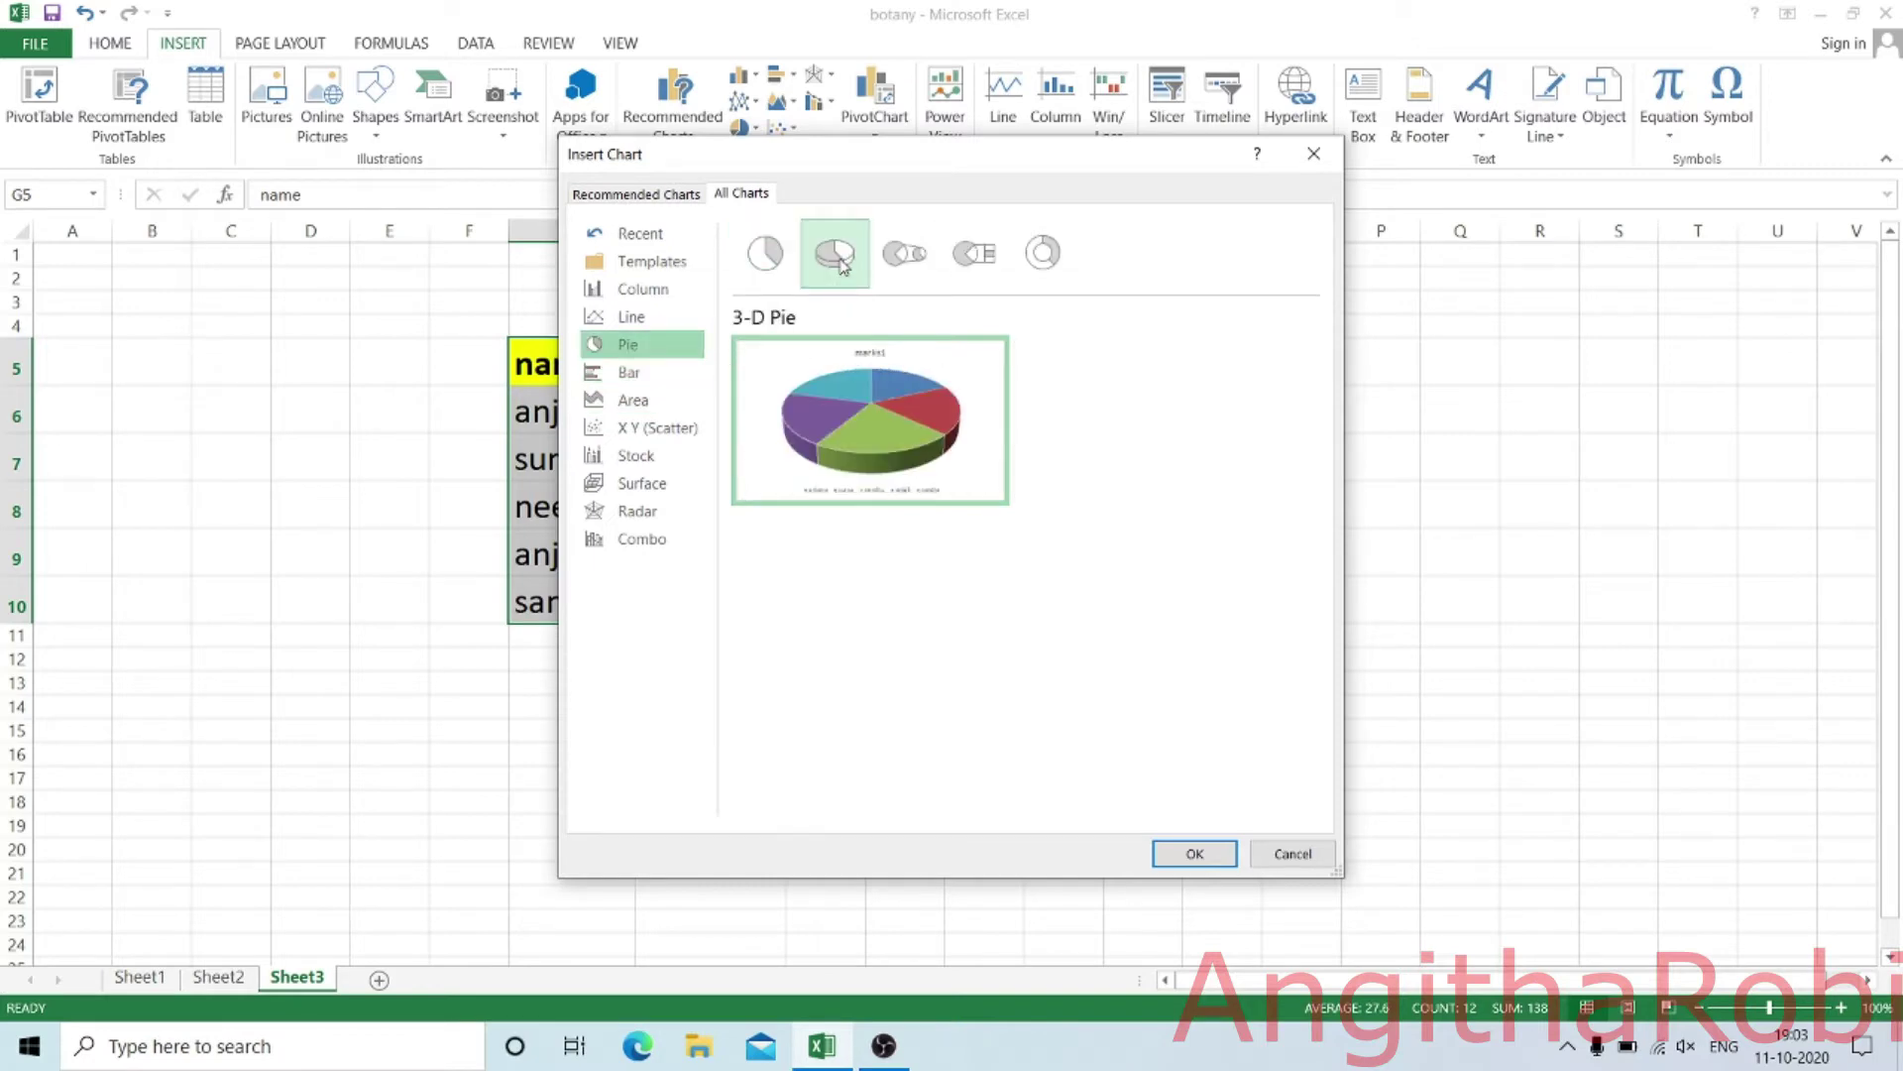
pyautogui.click(906, 260)
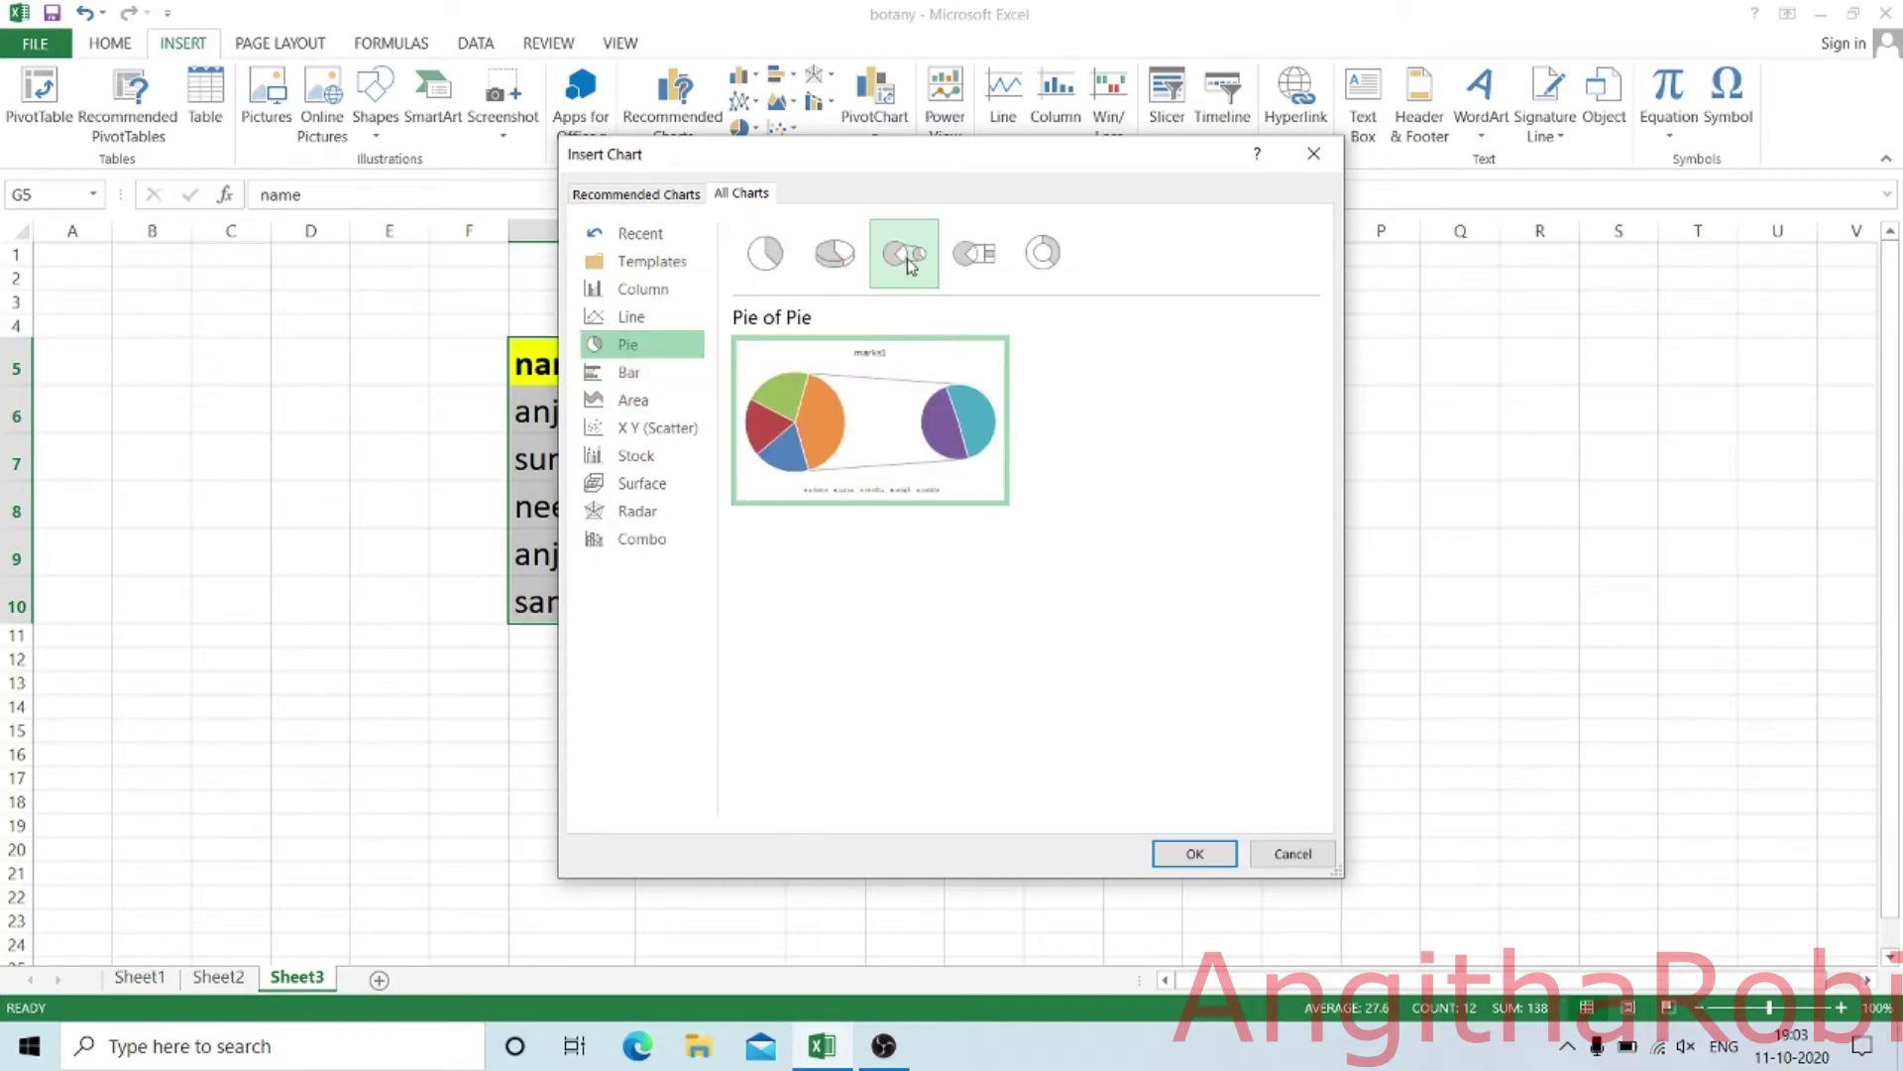
pyautogui.click(978, 259)
pyautogui.click(1042, 258)
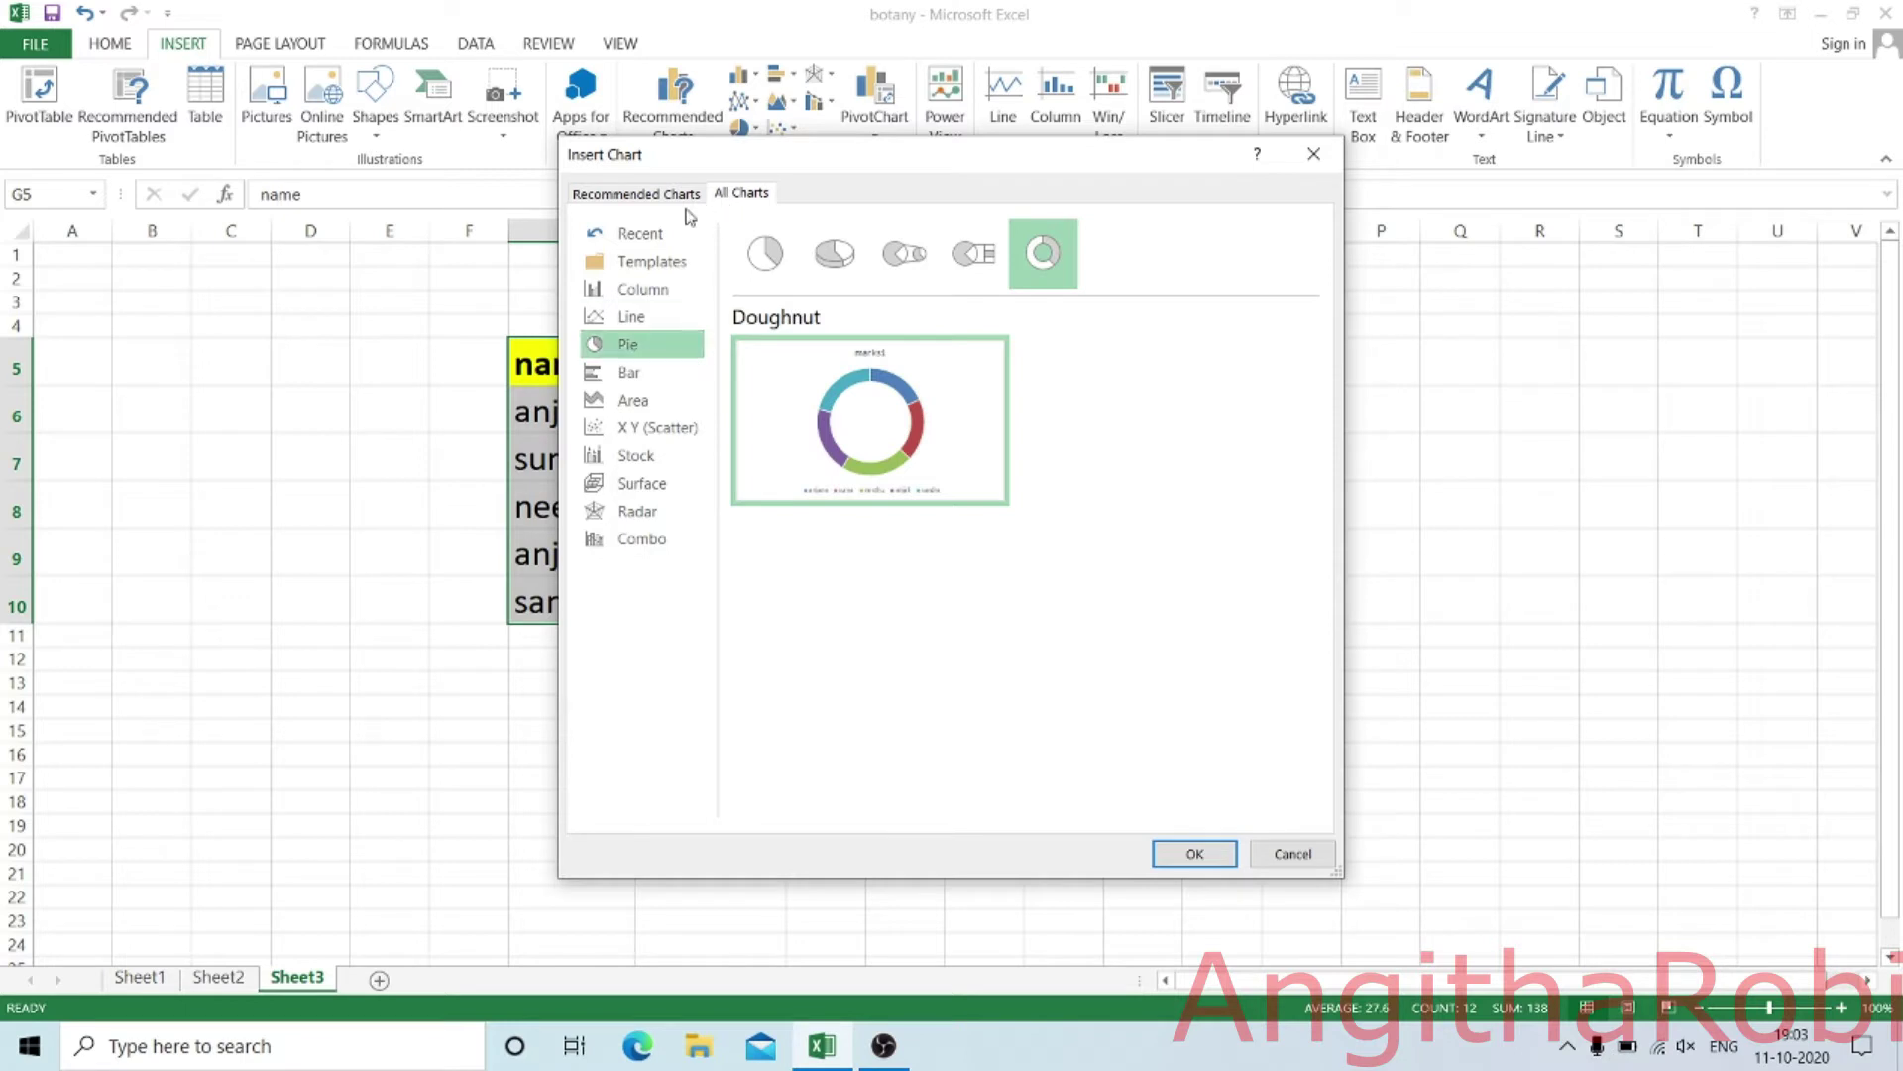
# - Insert the recommended Clustered Column chart and place it beside the data, clear of columns G and H
pyautogui.click(646, 194)
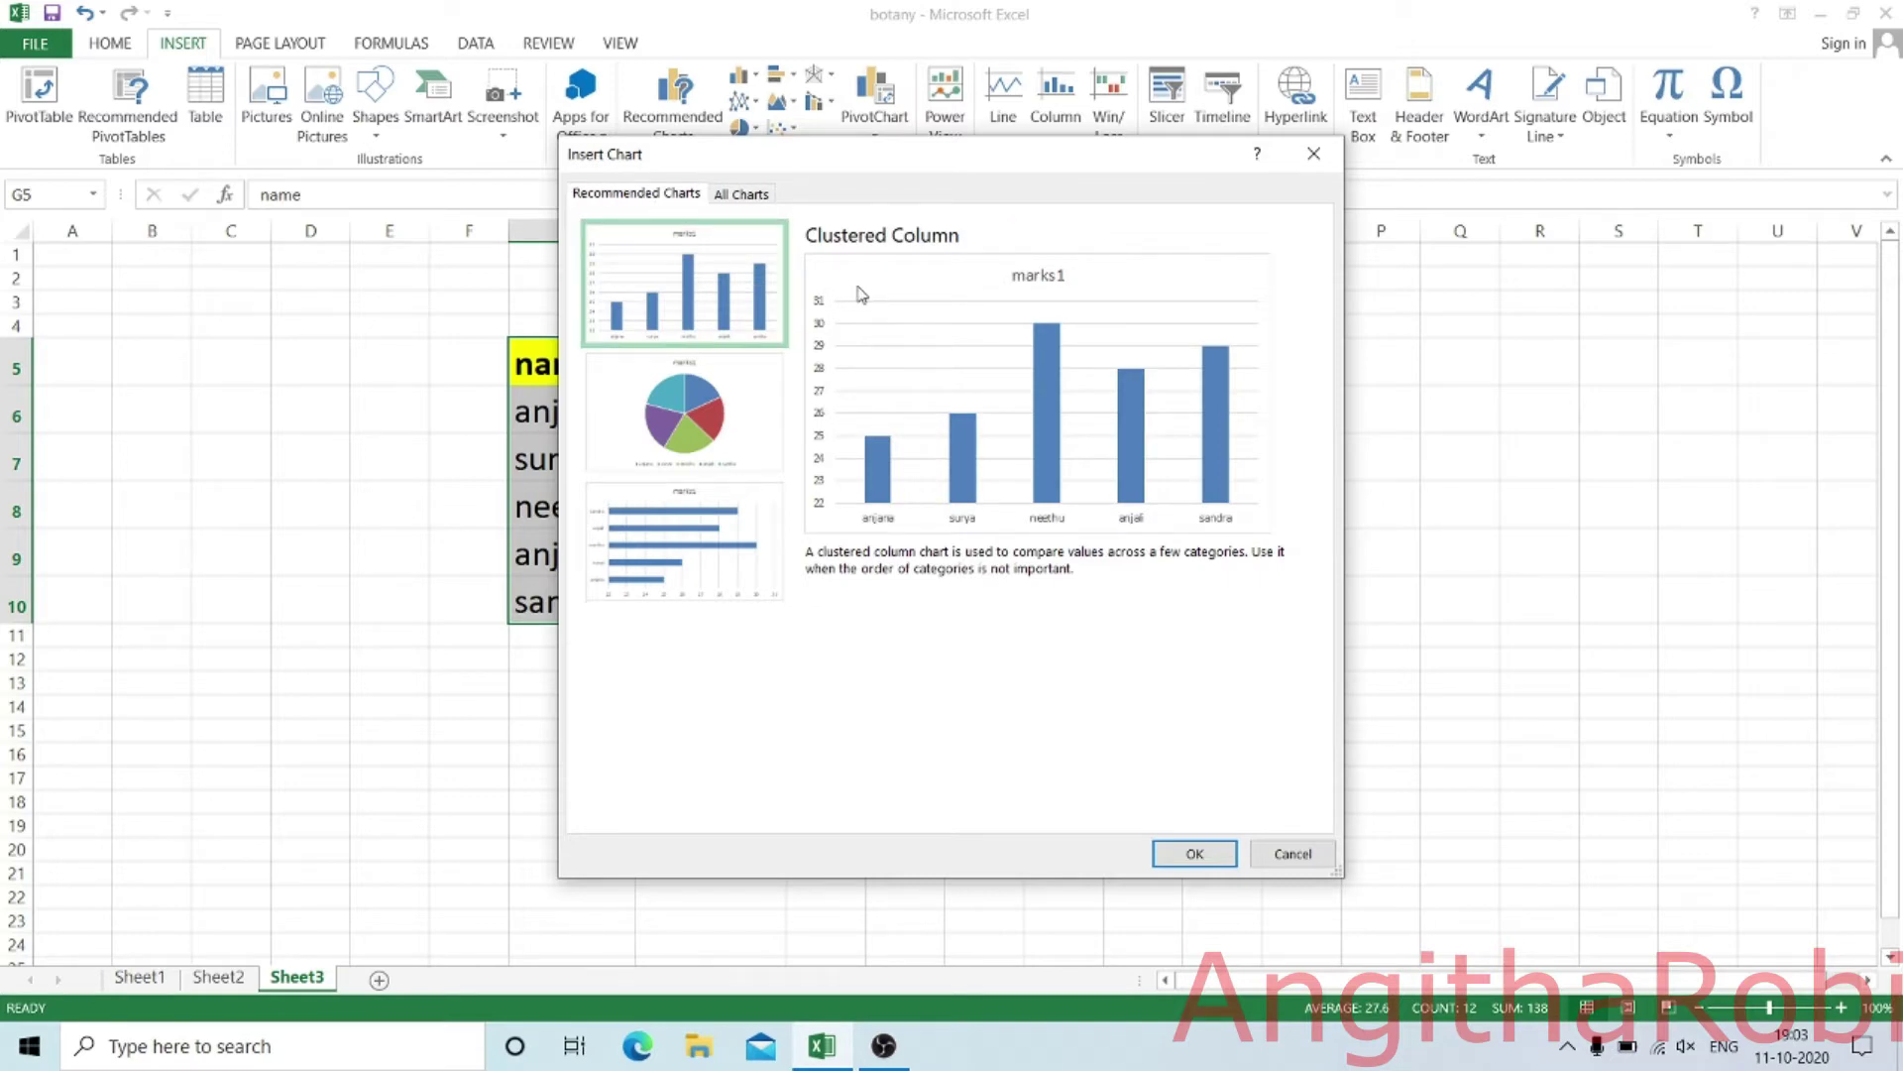
pyautogui.click(1162, 850)
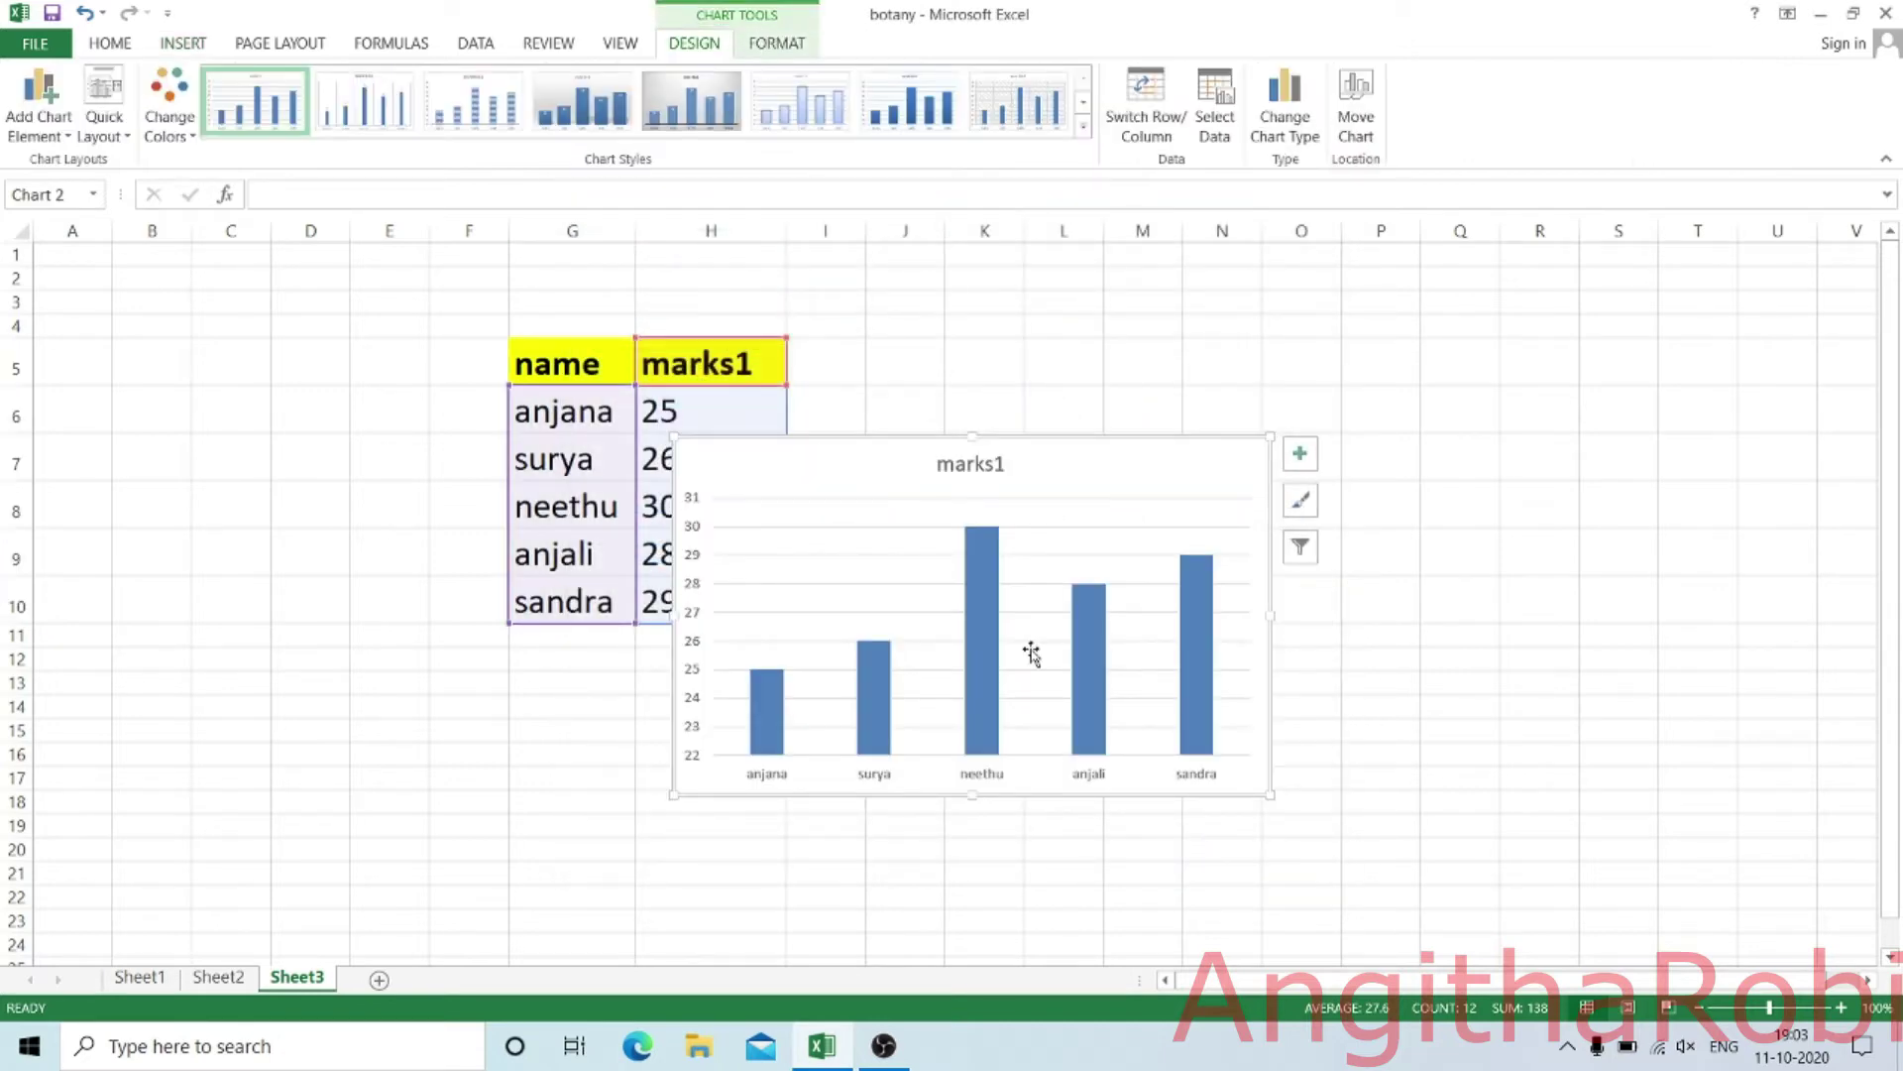
pyautogui.moveTo(1030, 474); pyautogui.dragTo(1183, 343)
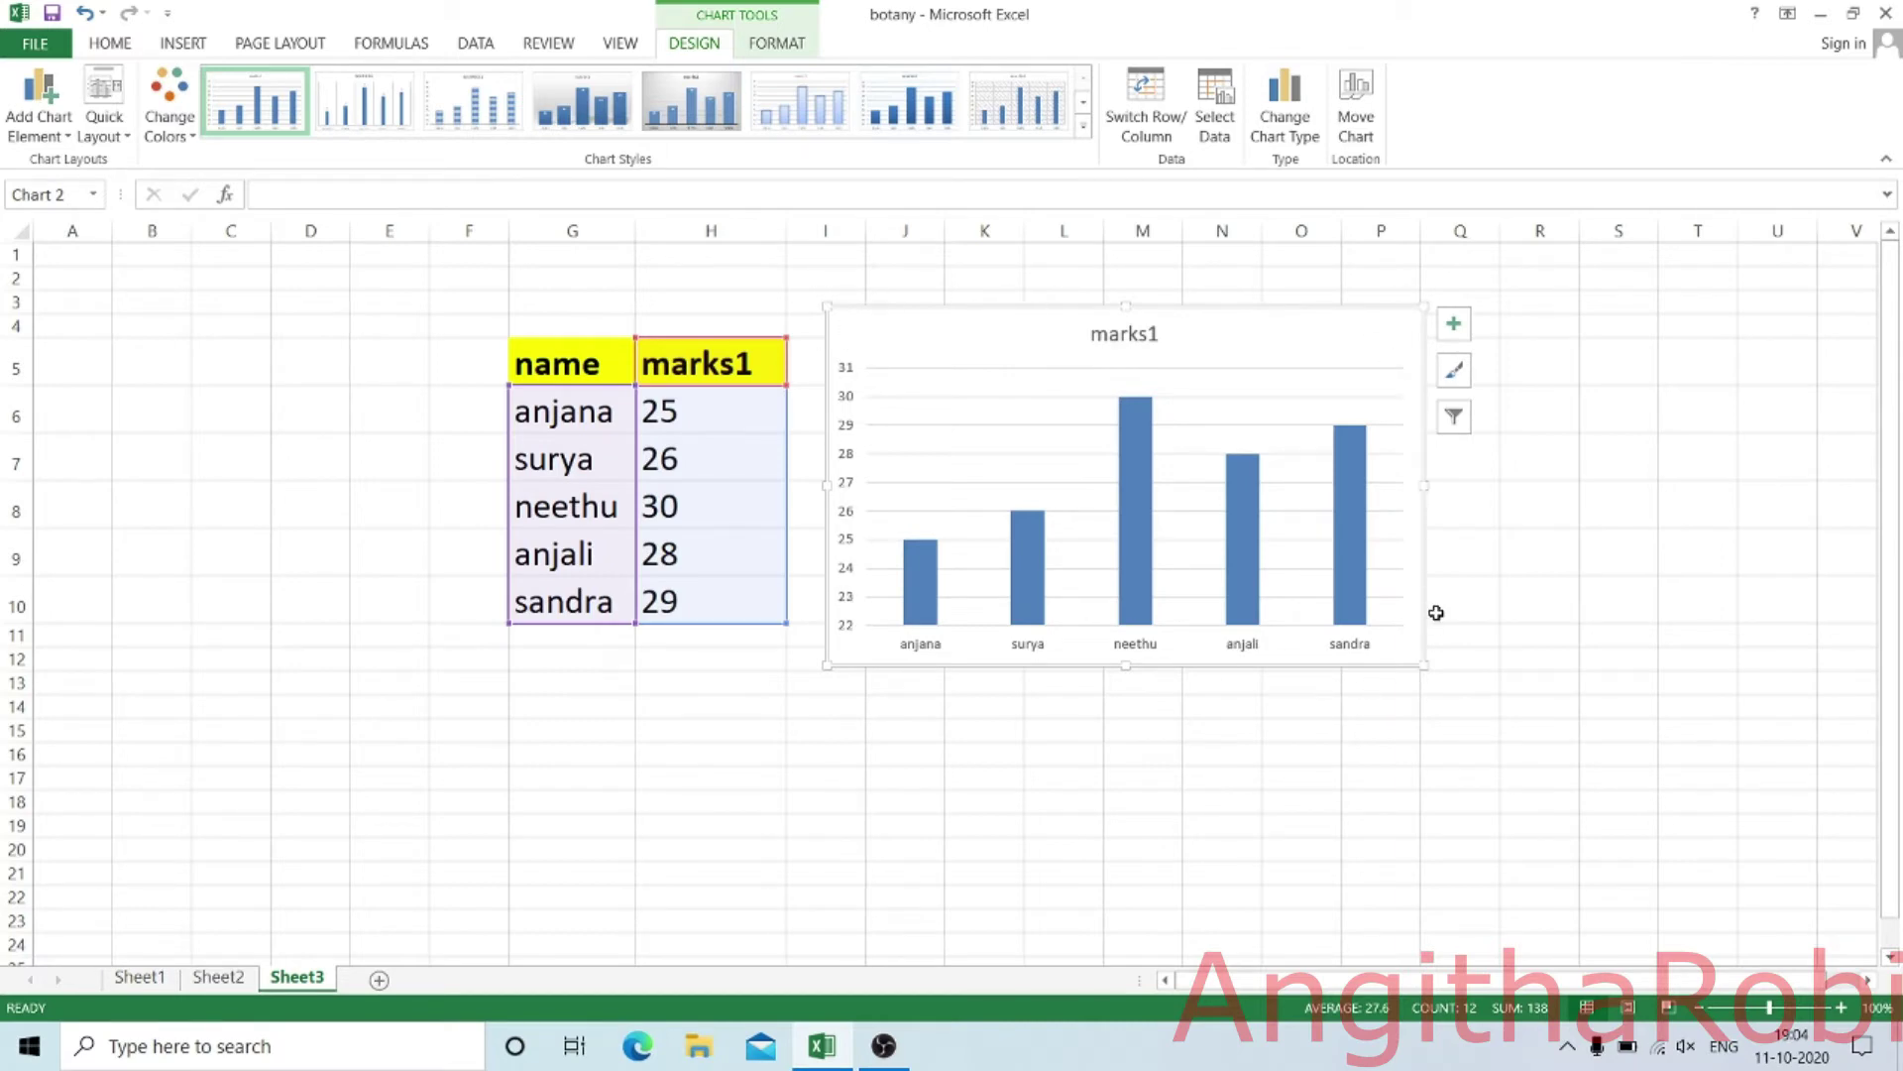
# - Enlarge the marks1 chart slightly from its corner and nudge its plot area within the frame
pyautogui.moveTo(1424, 666); pyautogui.dragTo(1448, 708)
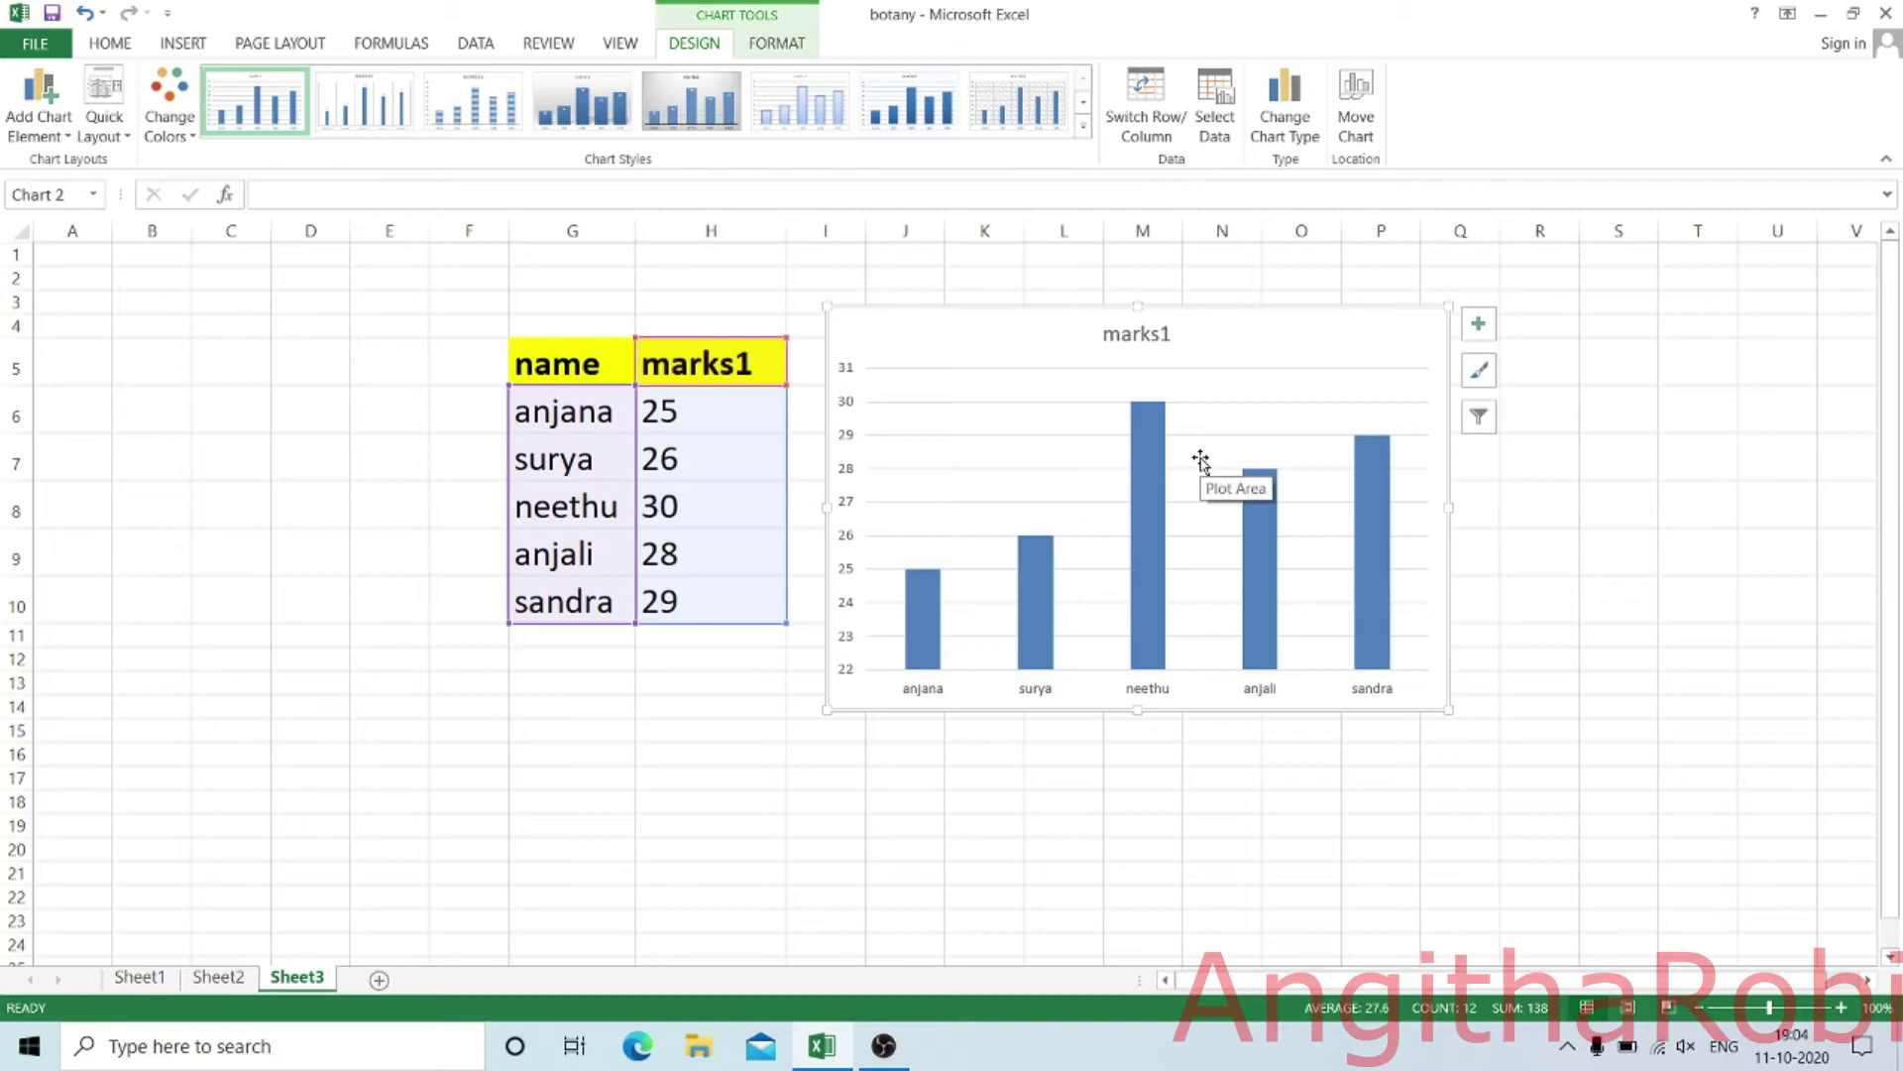
pyautogui.moveTo(1201, 461); pyautogui.dragTo(1011, 602)
pyautogui.moveTo(285, 619); pyautogui.dragTo(260, 604)
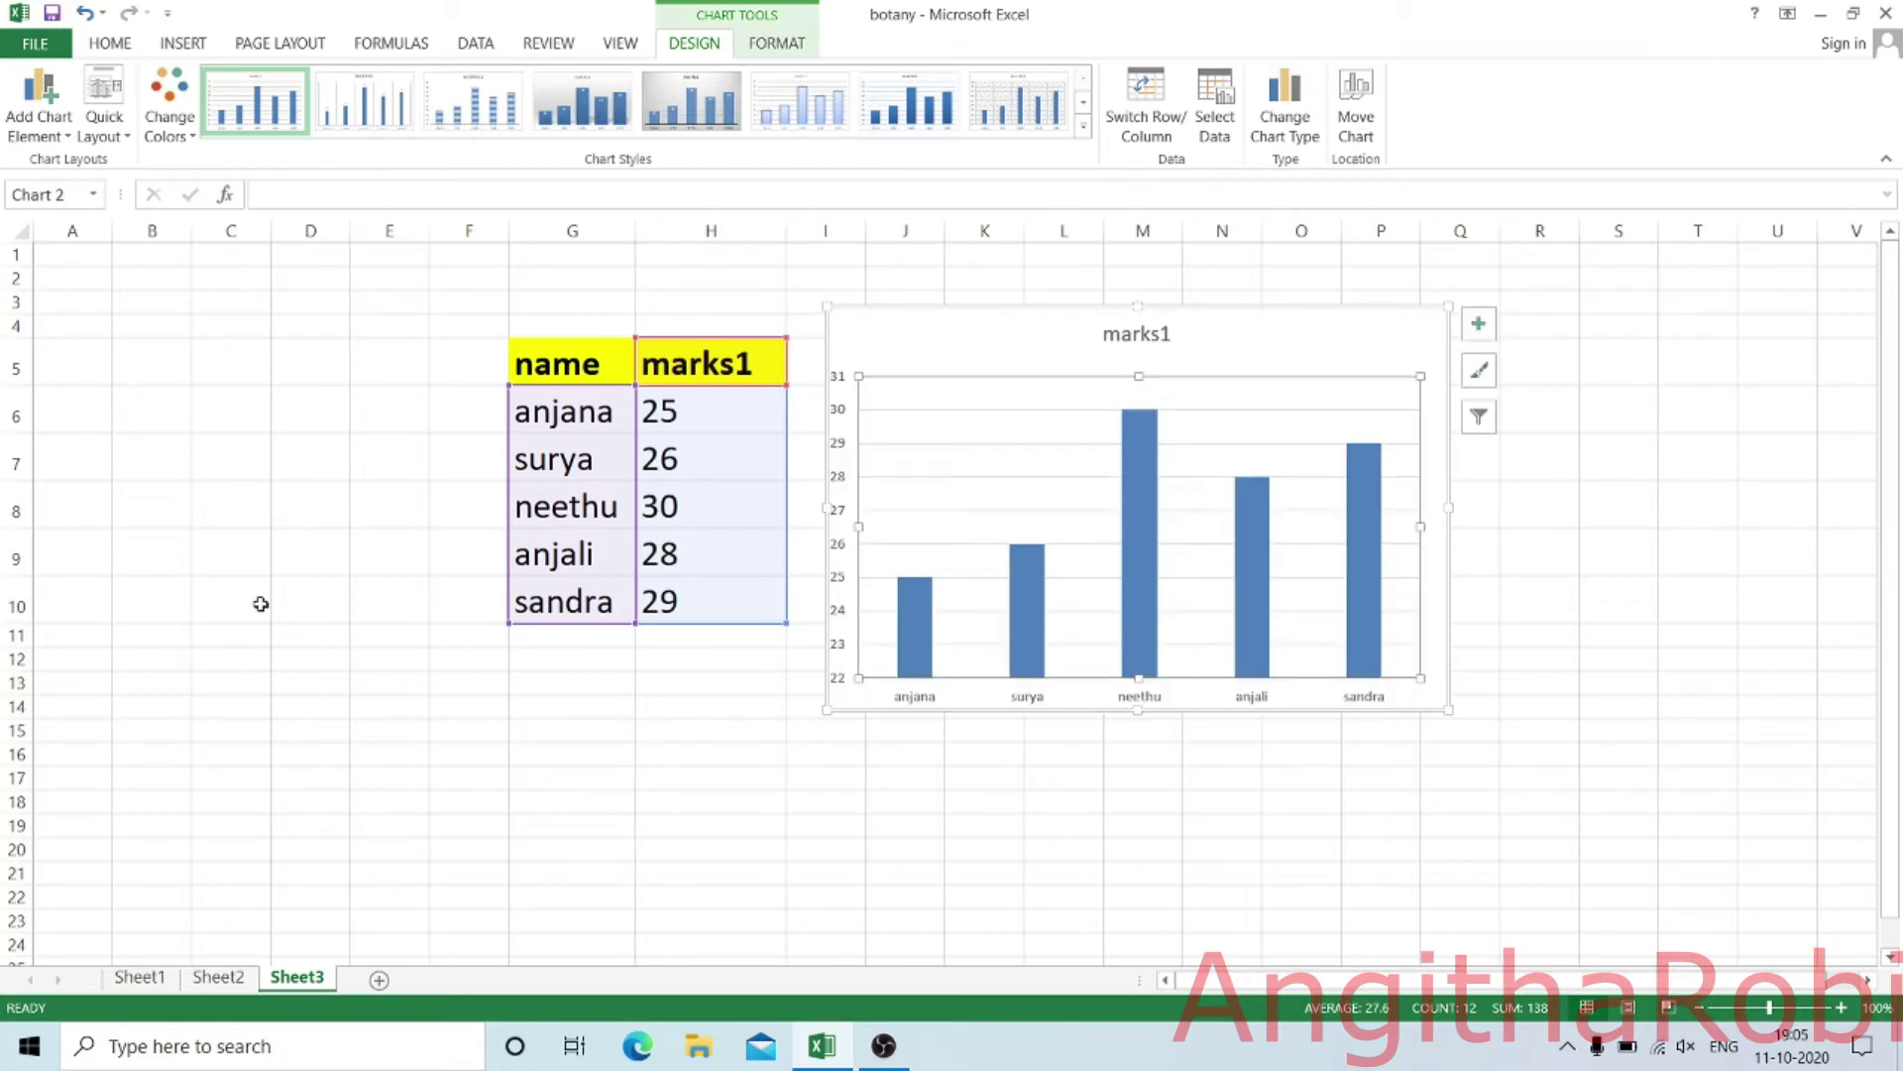
# - Move the whole marks1 chart slightly up and farther from the data, and delete it from the sheet
pyautogui.click(1026, 338)
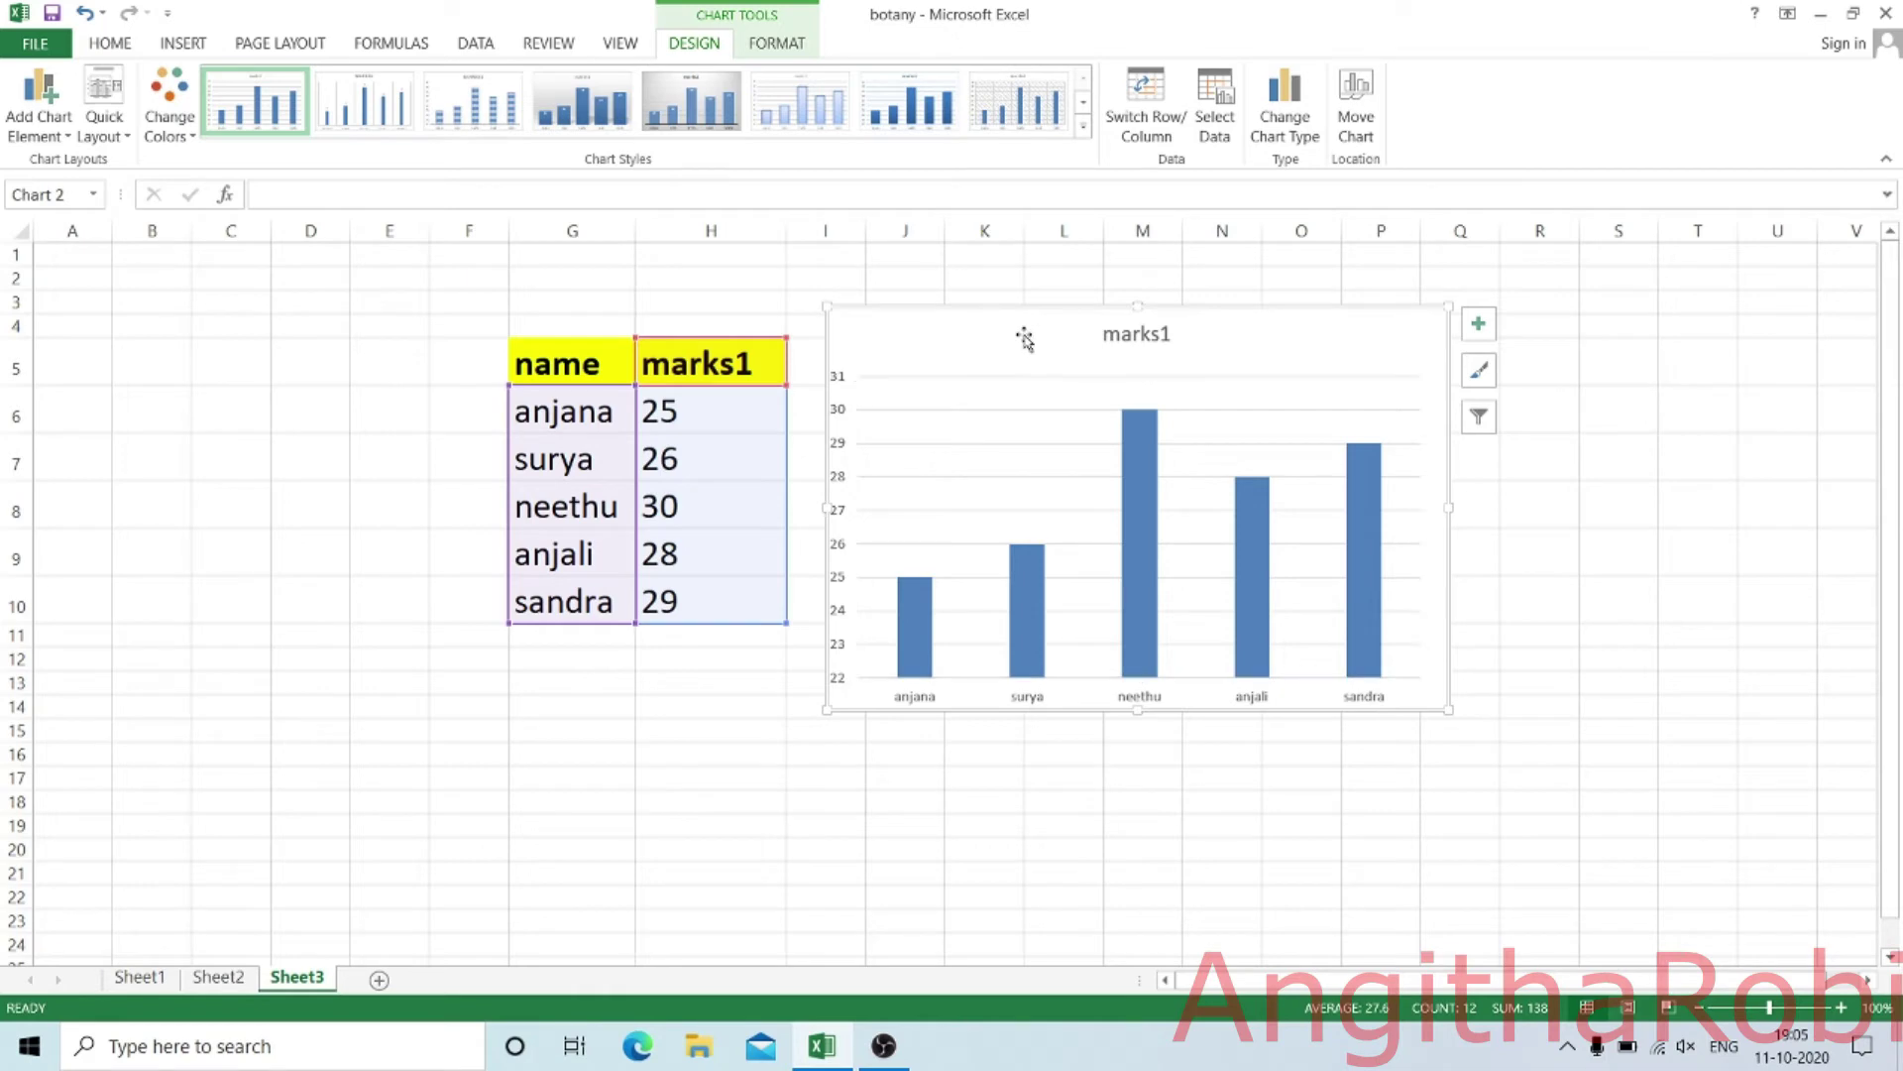
pyautogui.moveTo(1024, 335); pyautogui.dragTo(1083, 311)
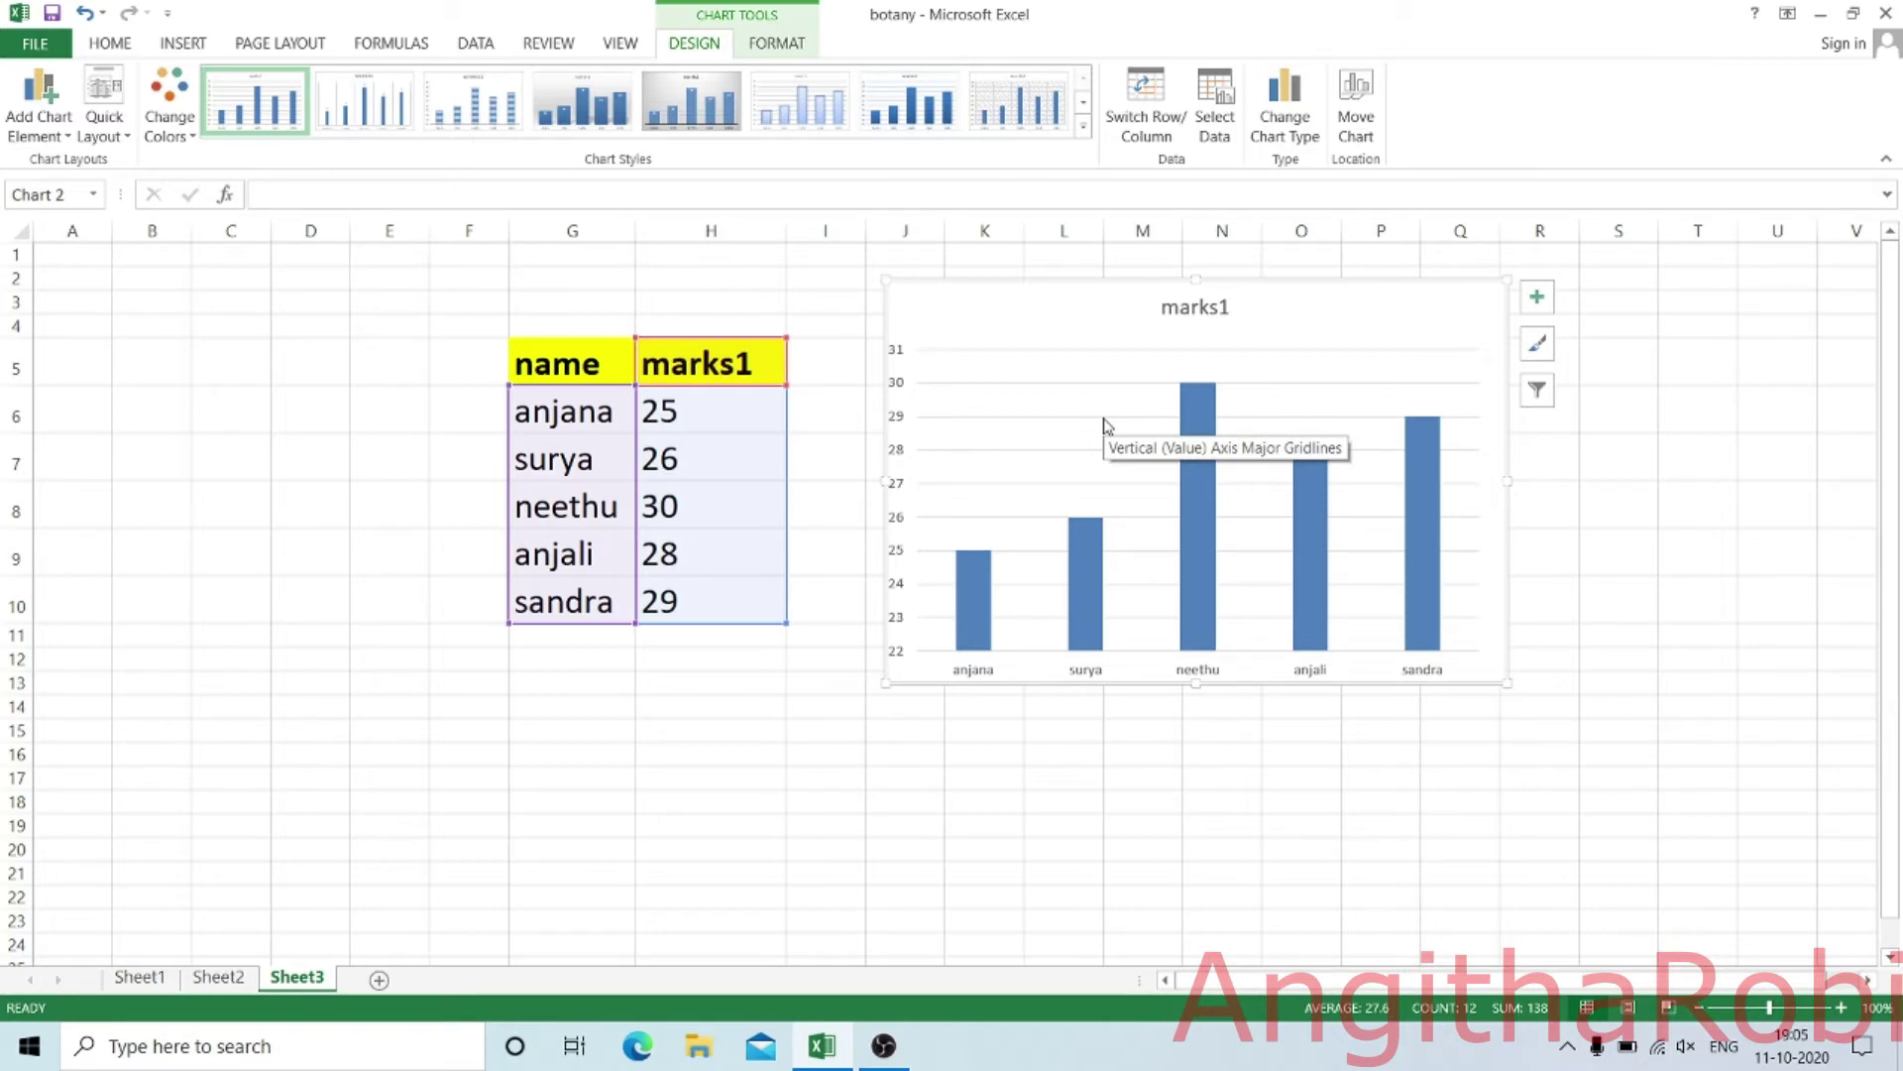
pyautogui.press('Delete')
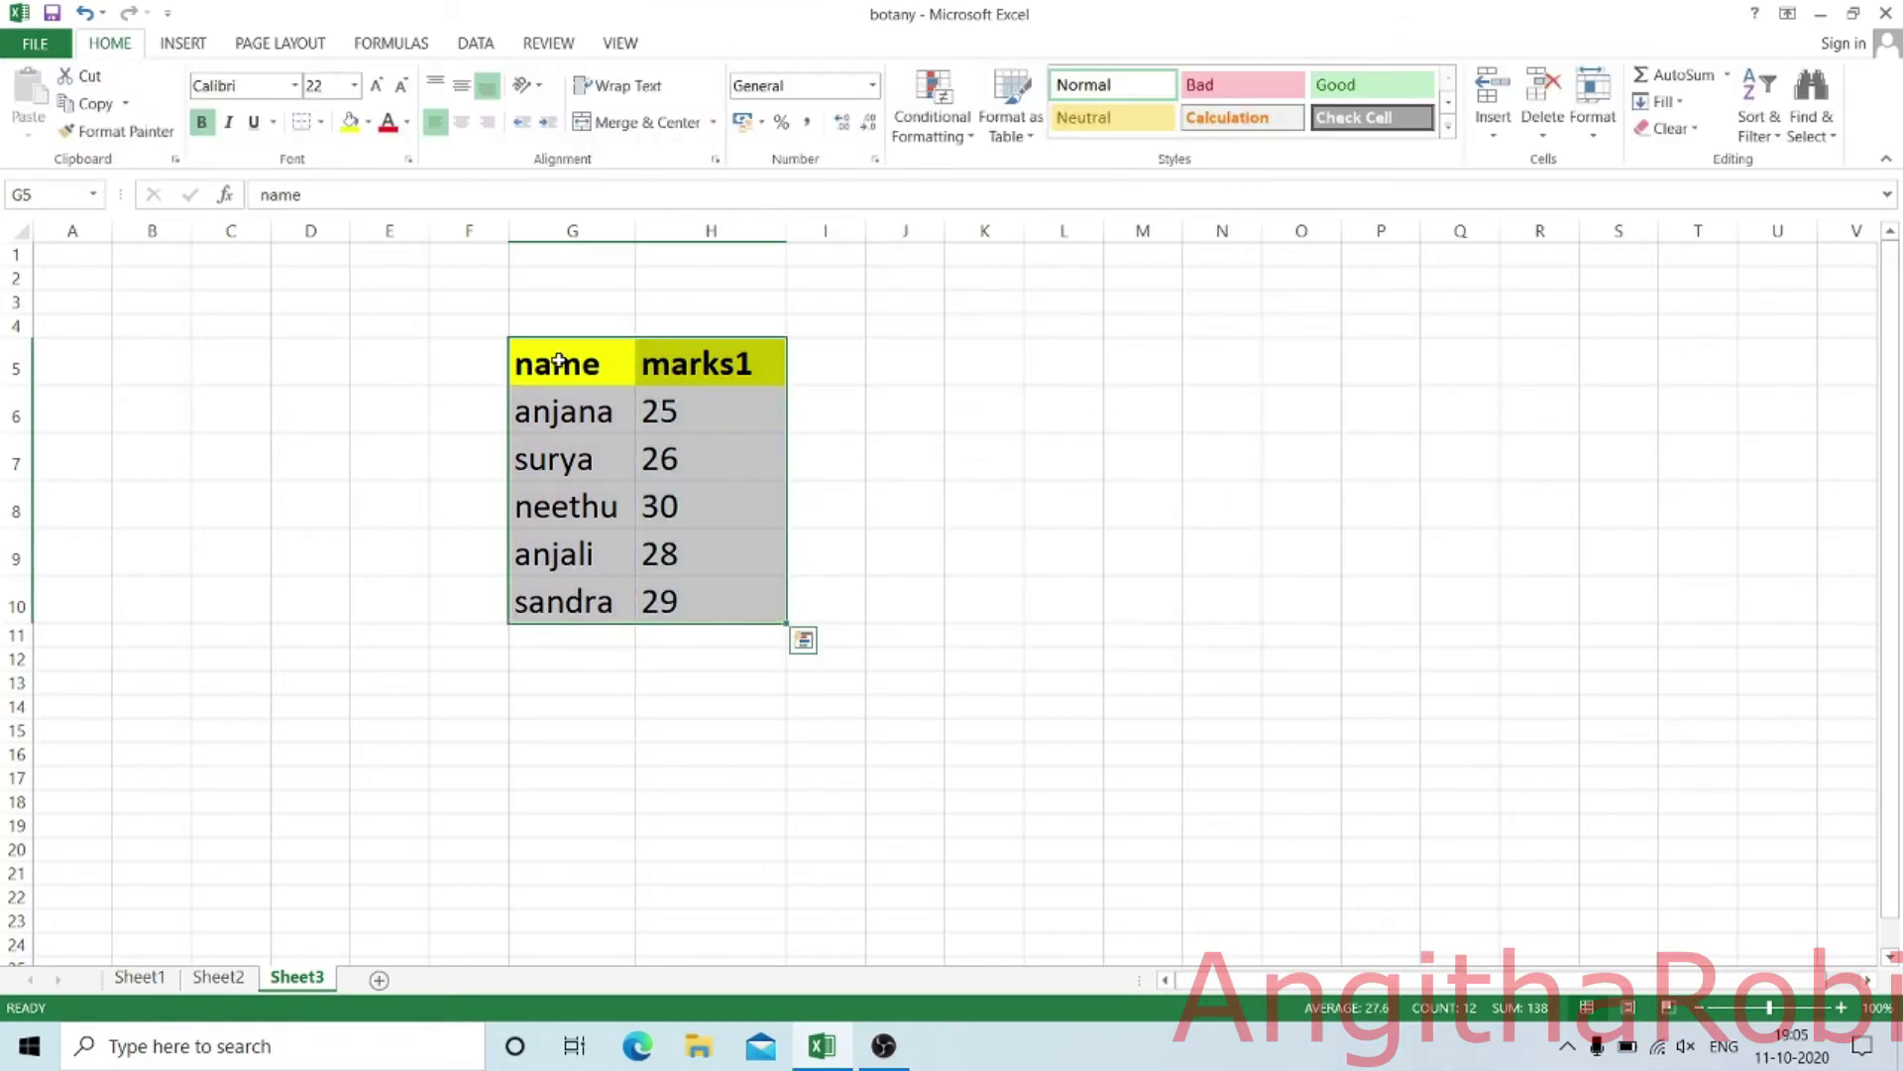
# - Look through the Quick Analysis formatting, charts, totals and tables options for the selected data
pyautogui.click(804, 642)
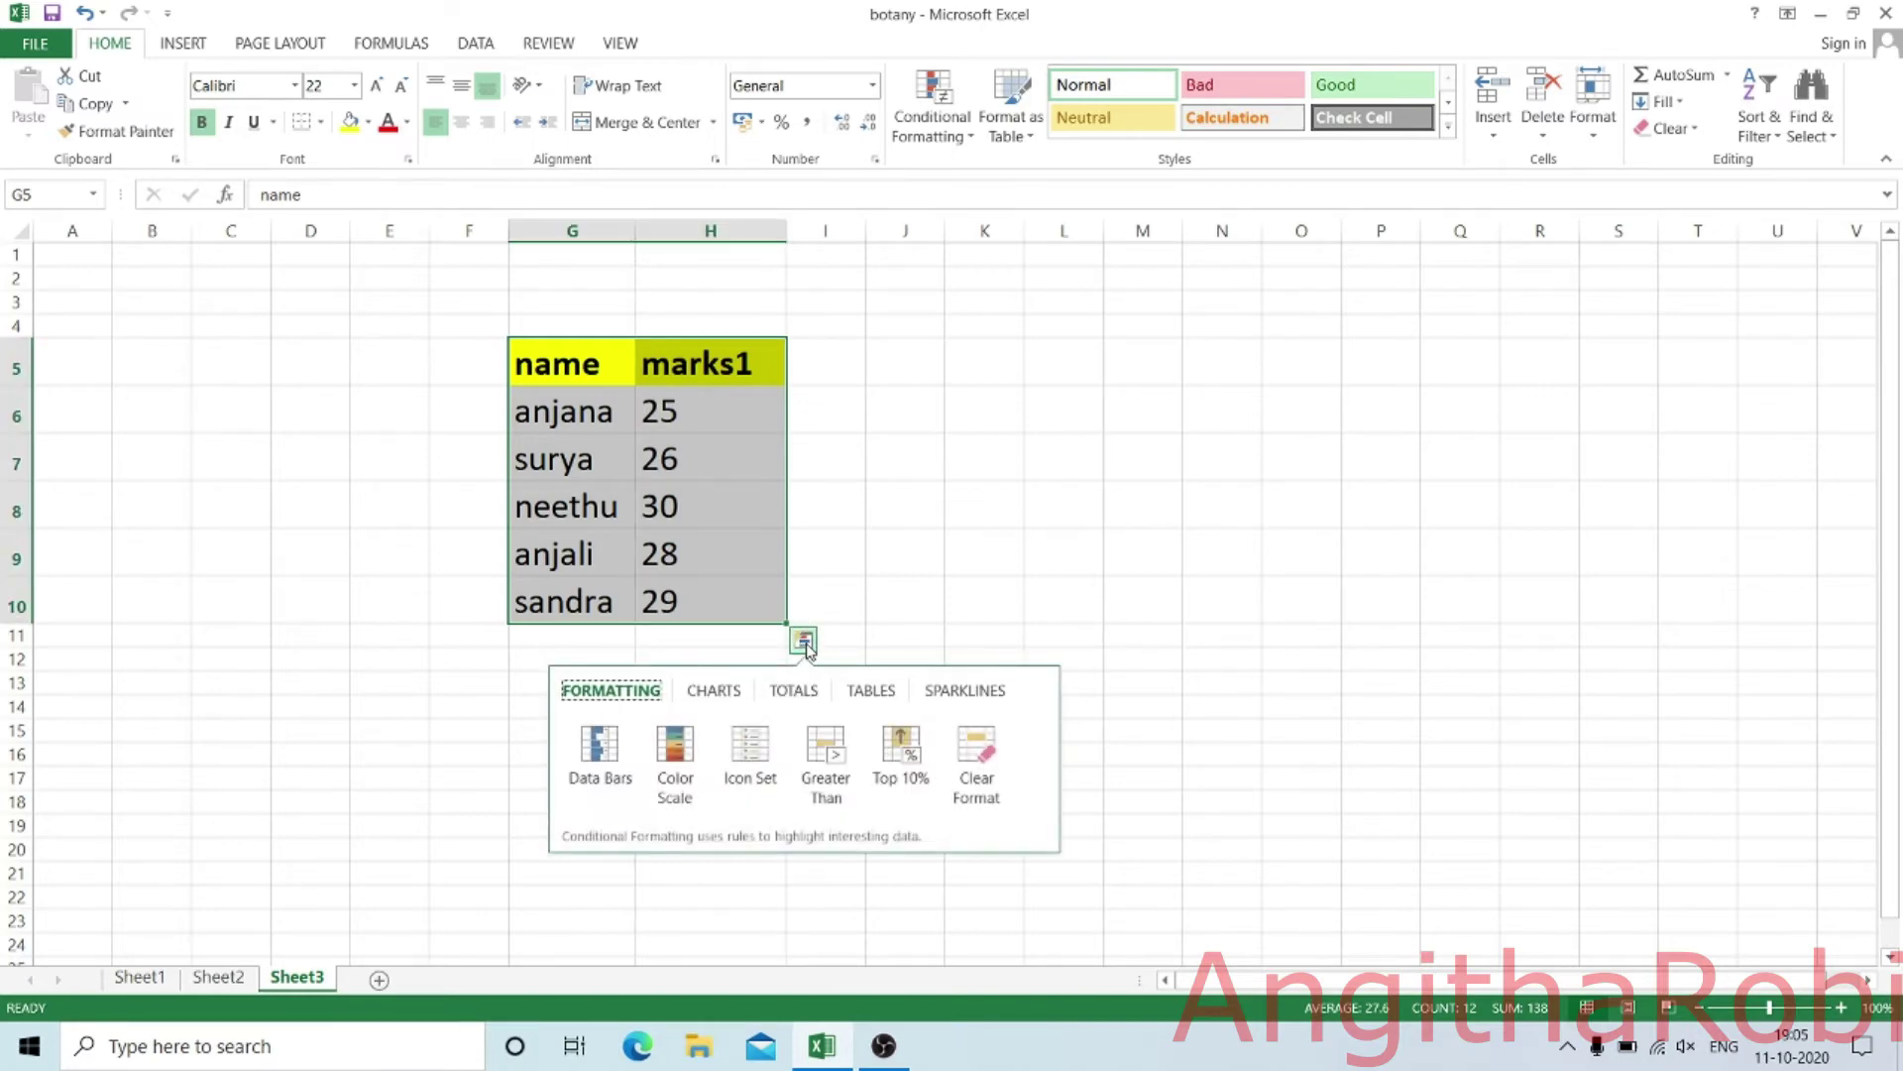
pyautogui.click(721, 691)
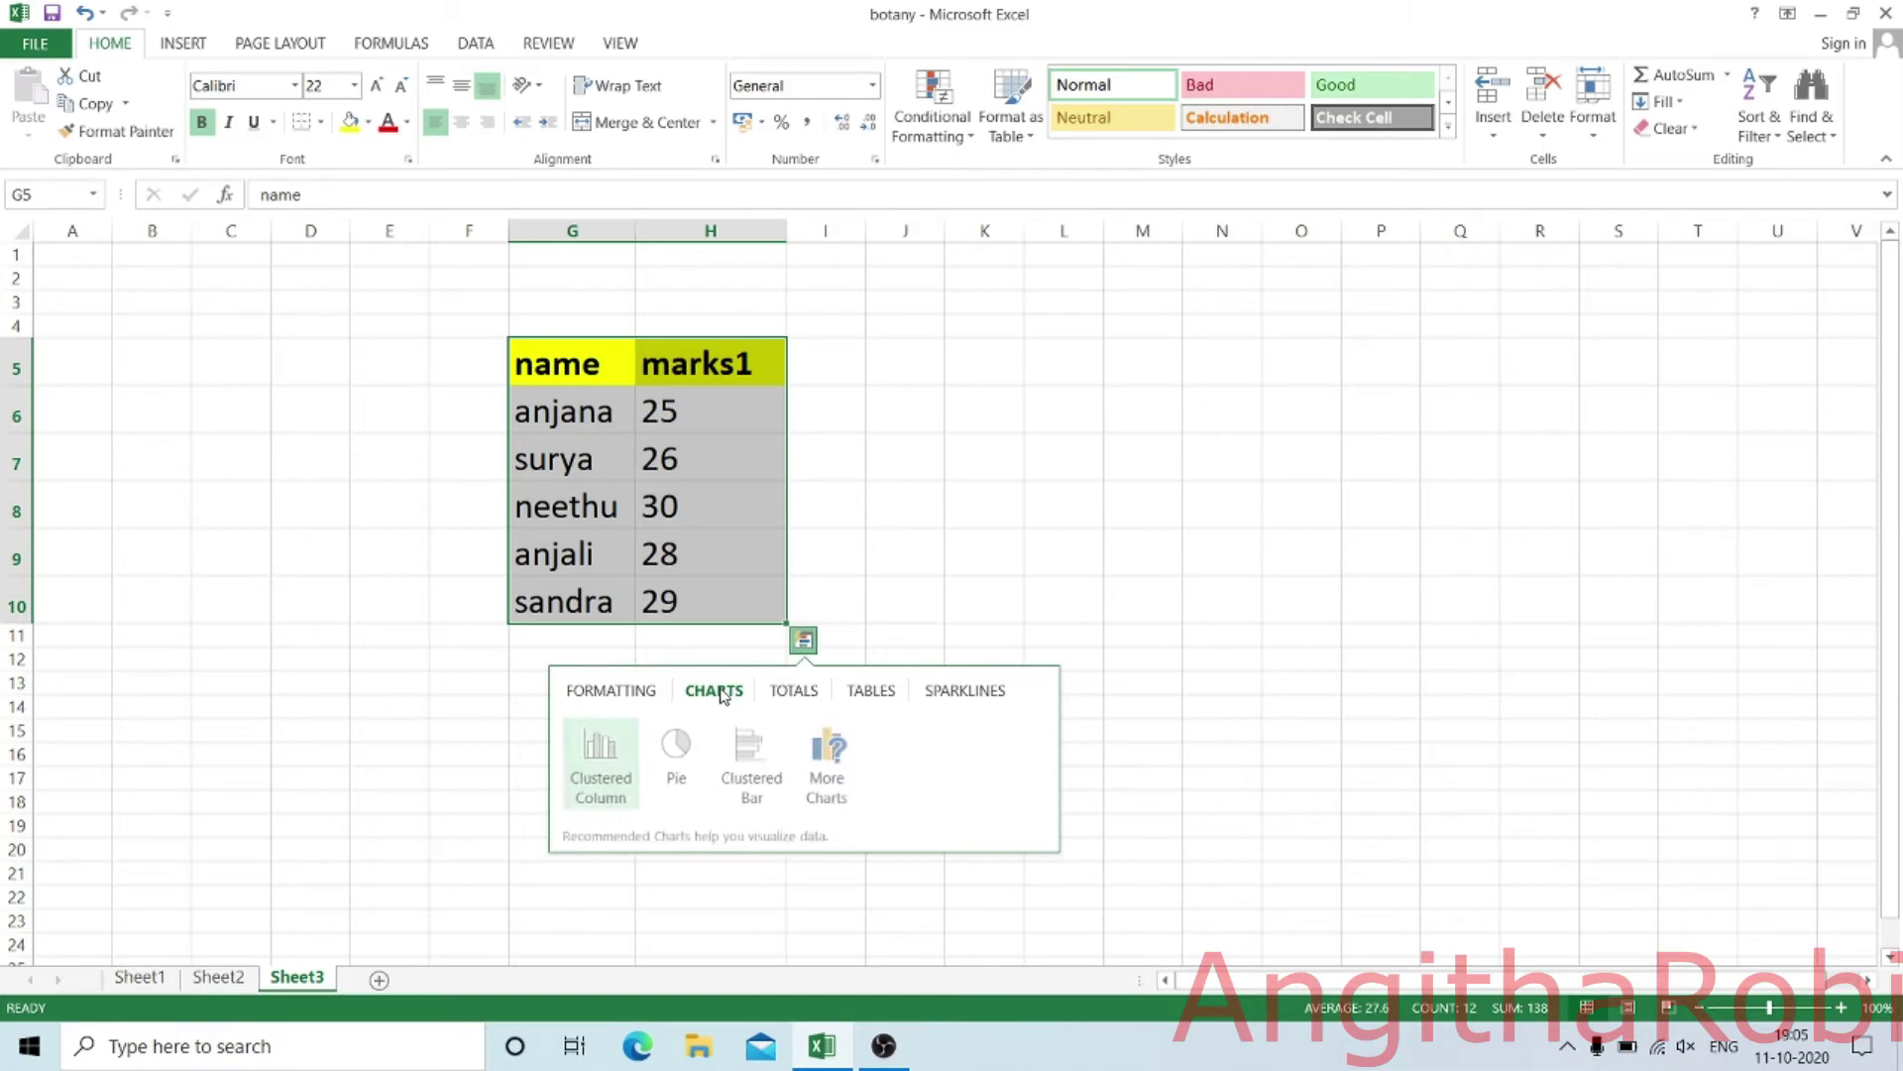
pyautogui.click(636, 691)
pyautogui.click(794, 692)
pyautogui.click(870, 694)
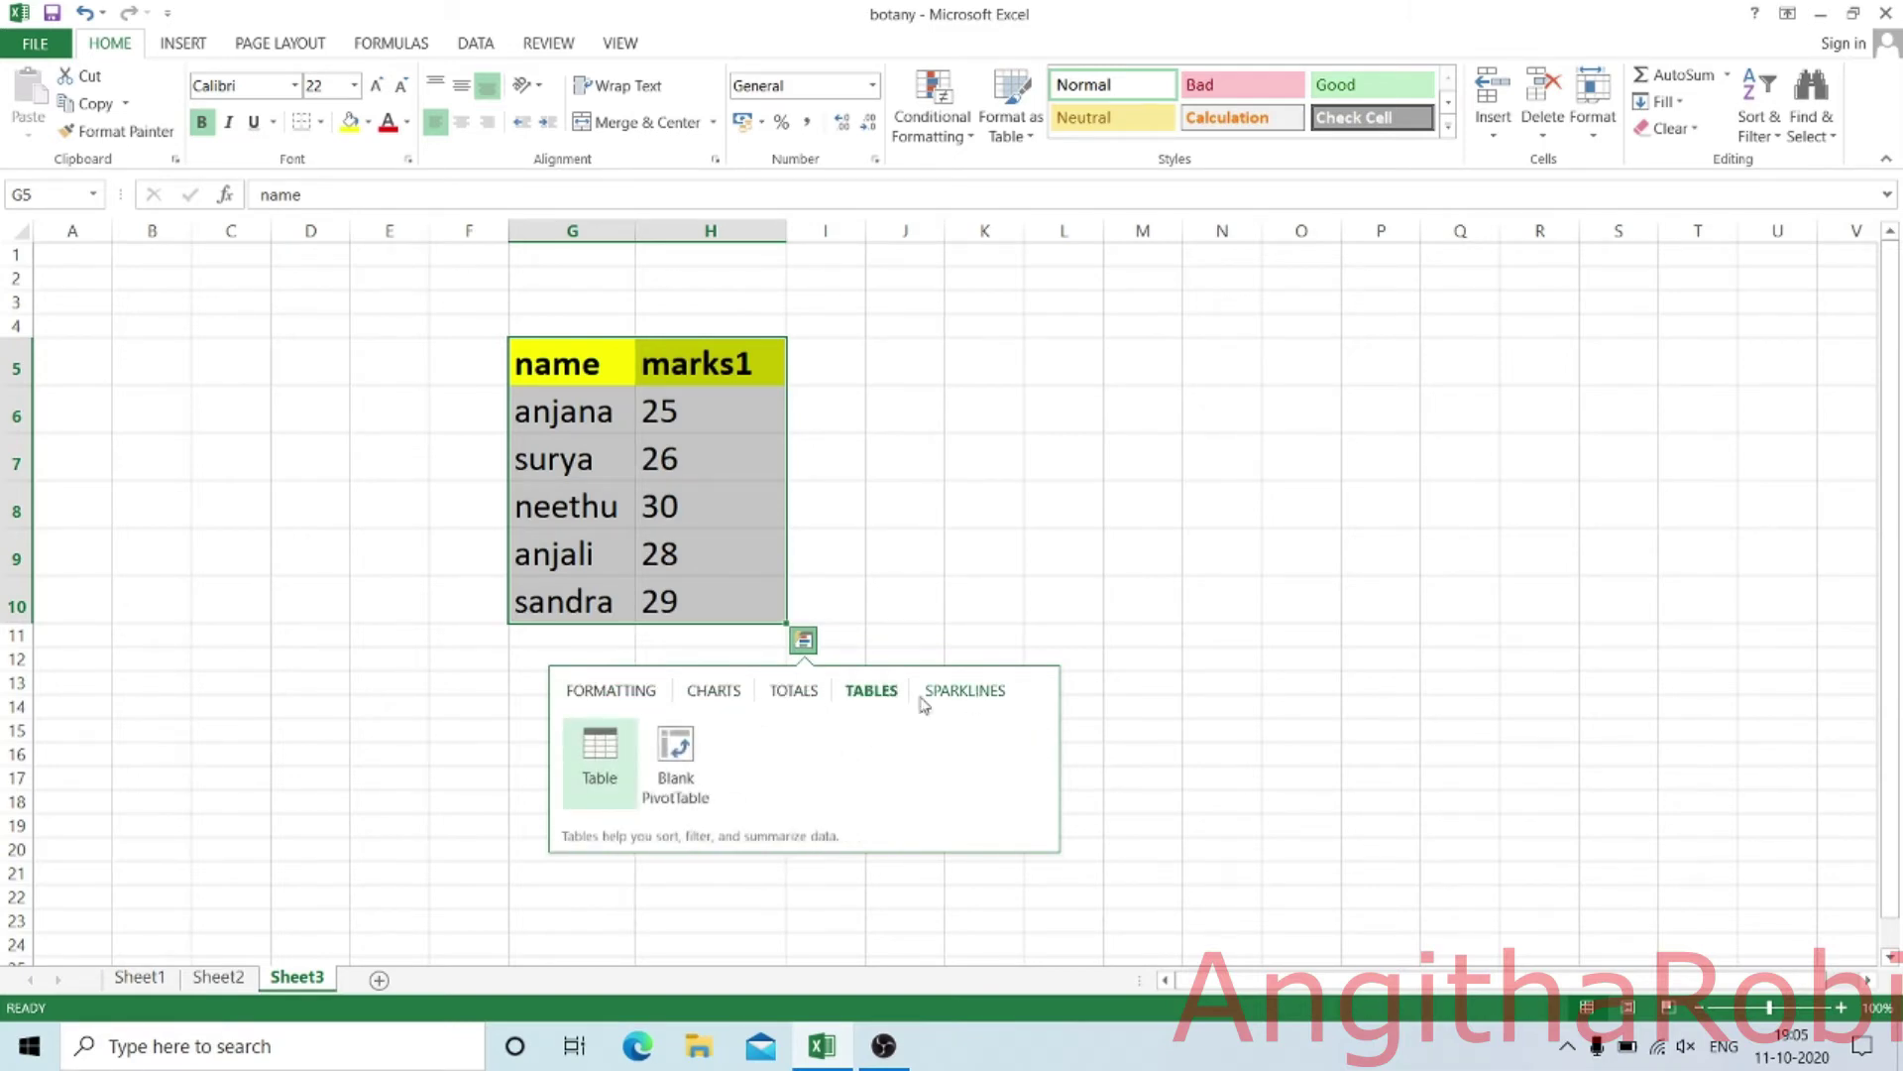
# - Insert a Clustered Column chart through Quick Analysis and place it beside the data
pyautogui.click(732, 693)
pyautogui.moveTo(593, 769)
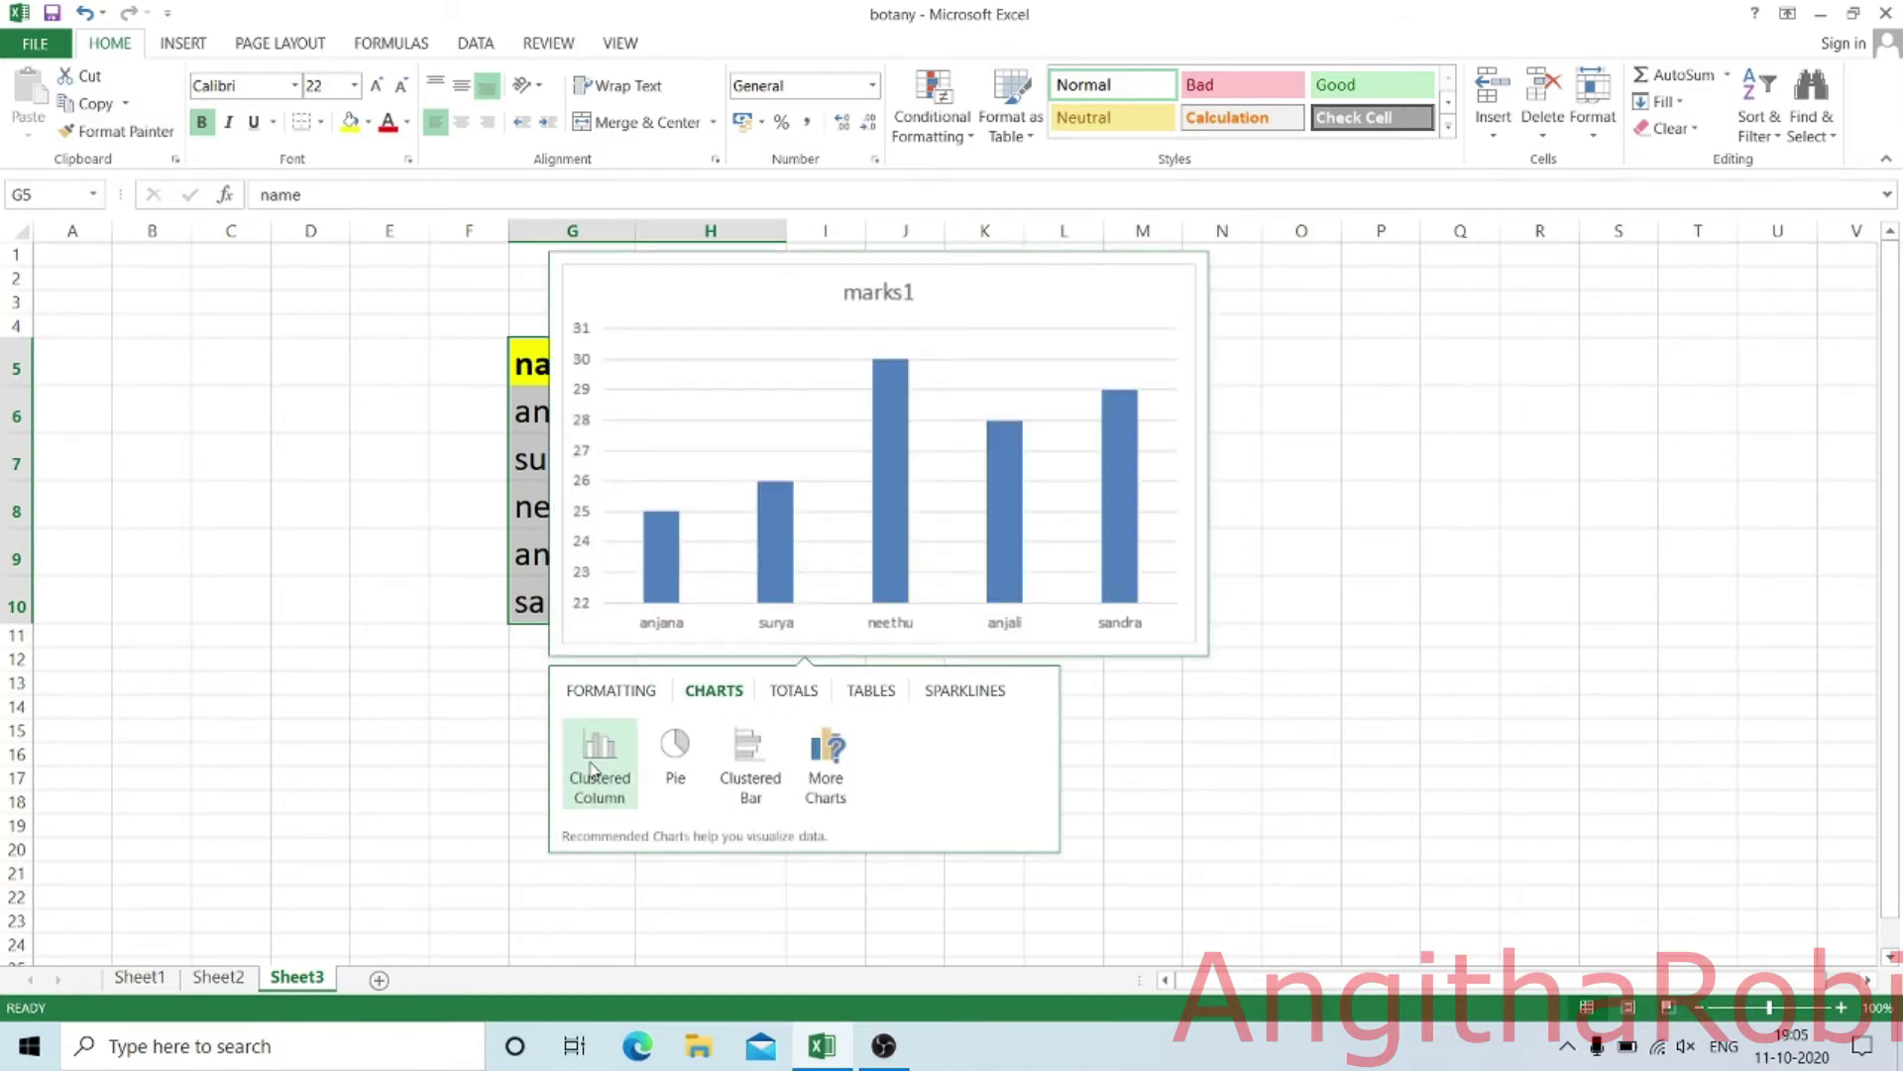
pyautogui.moveTo(751, 769)
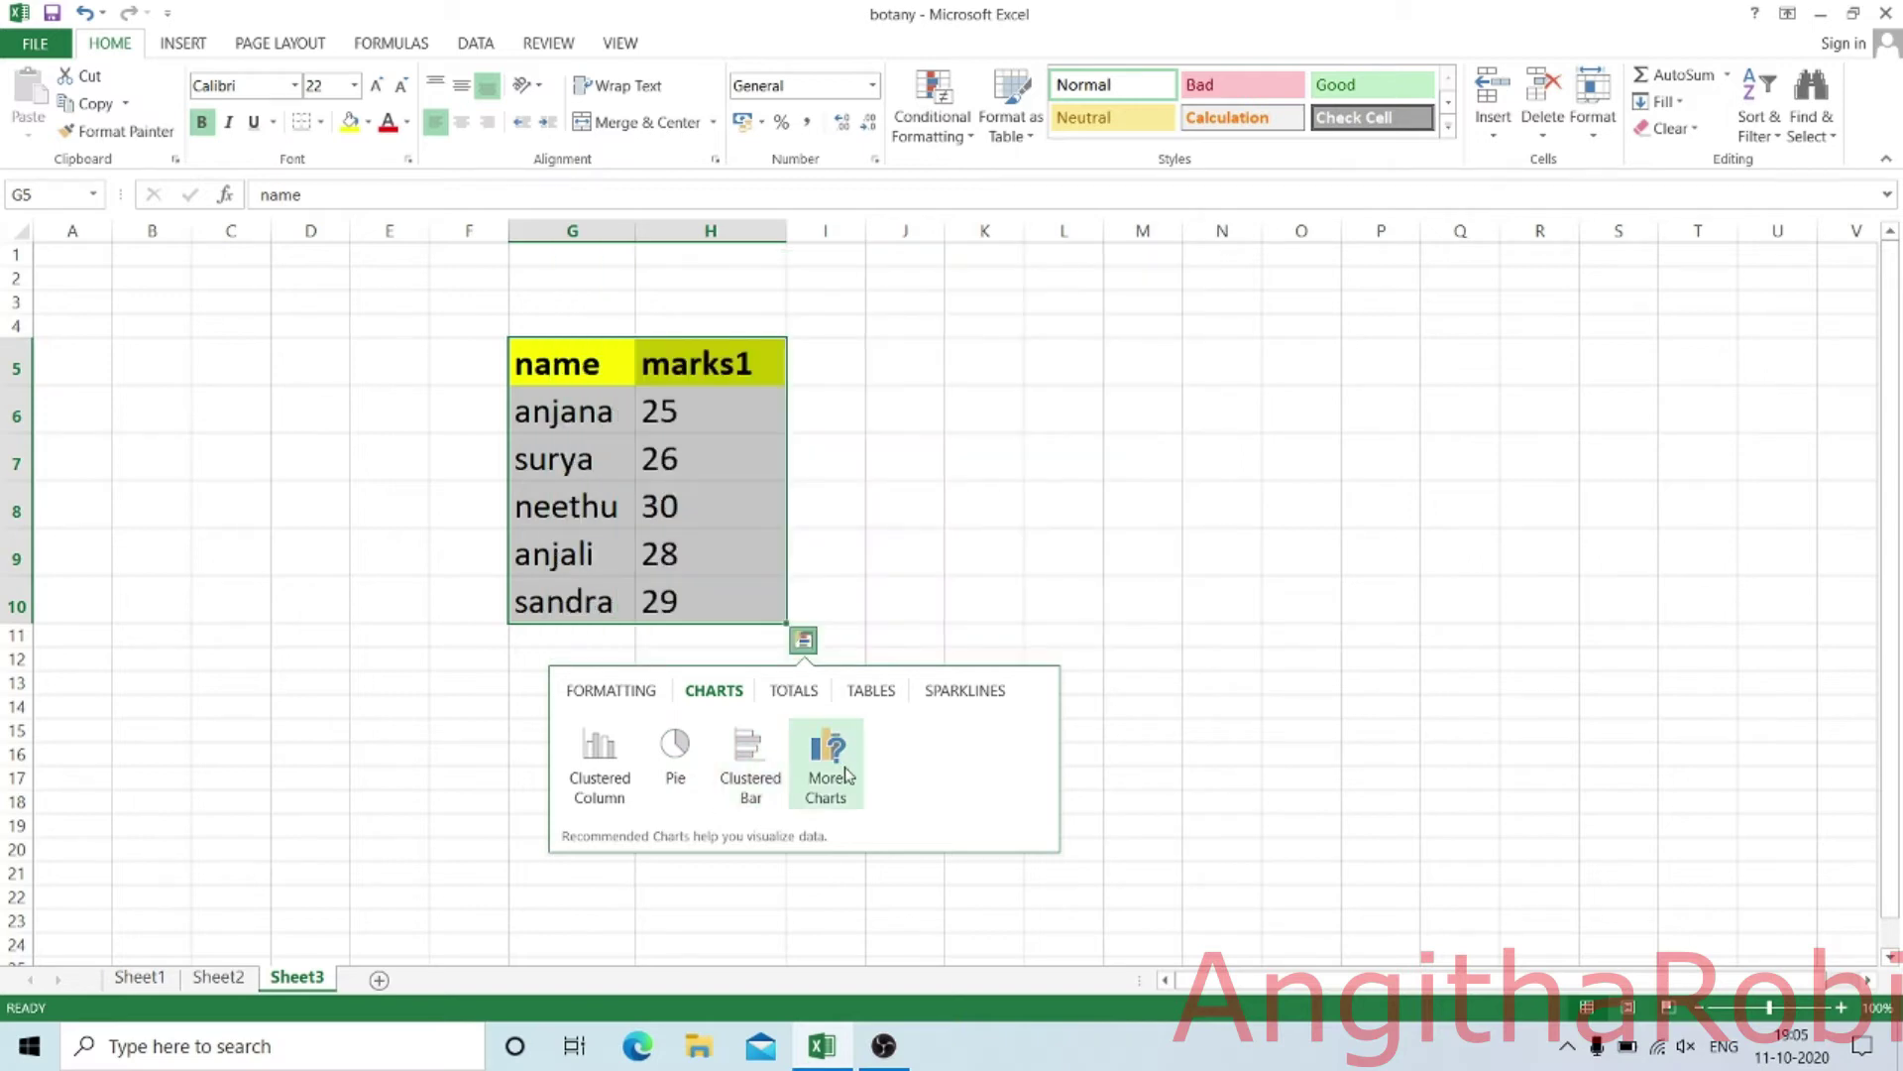
pyautogui.click(607, 762)
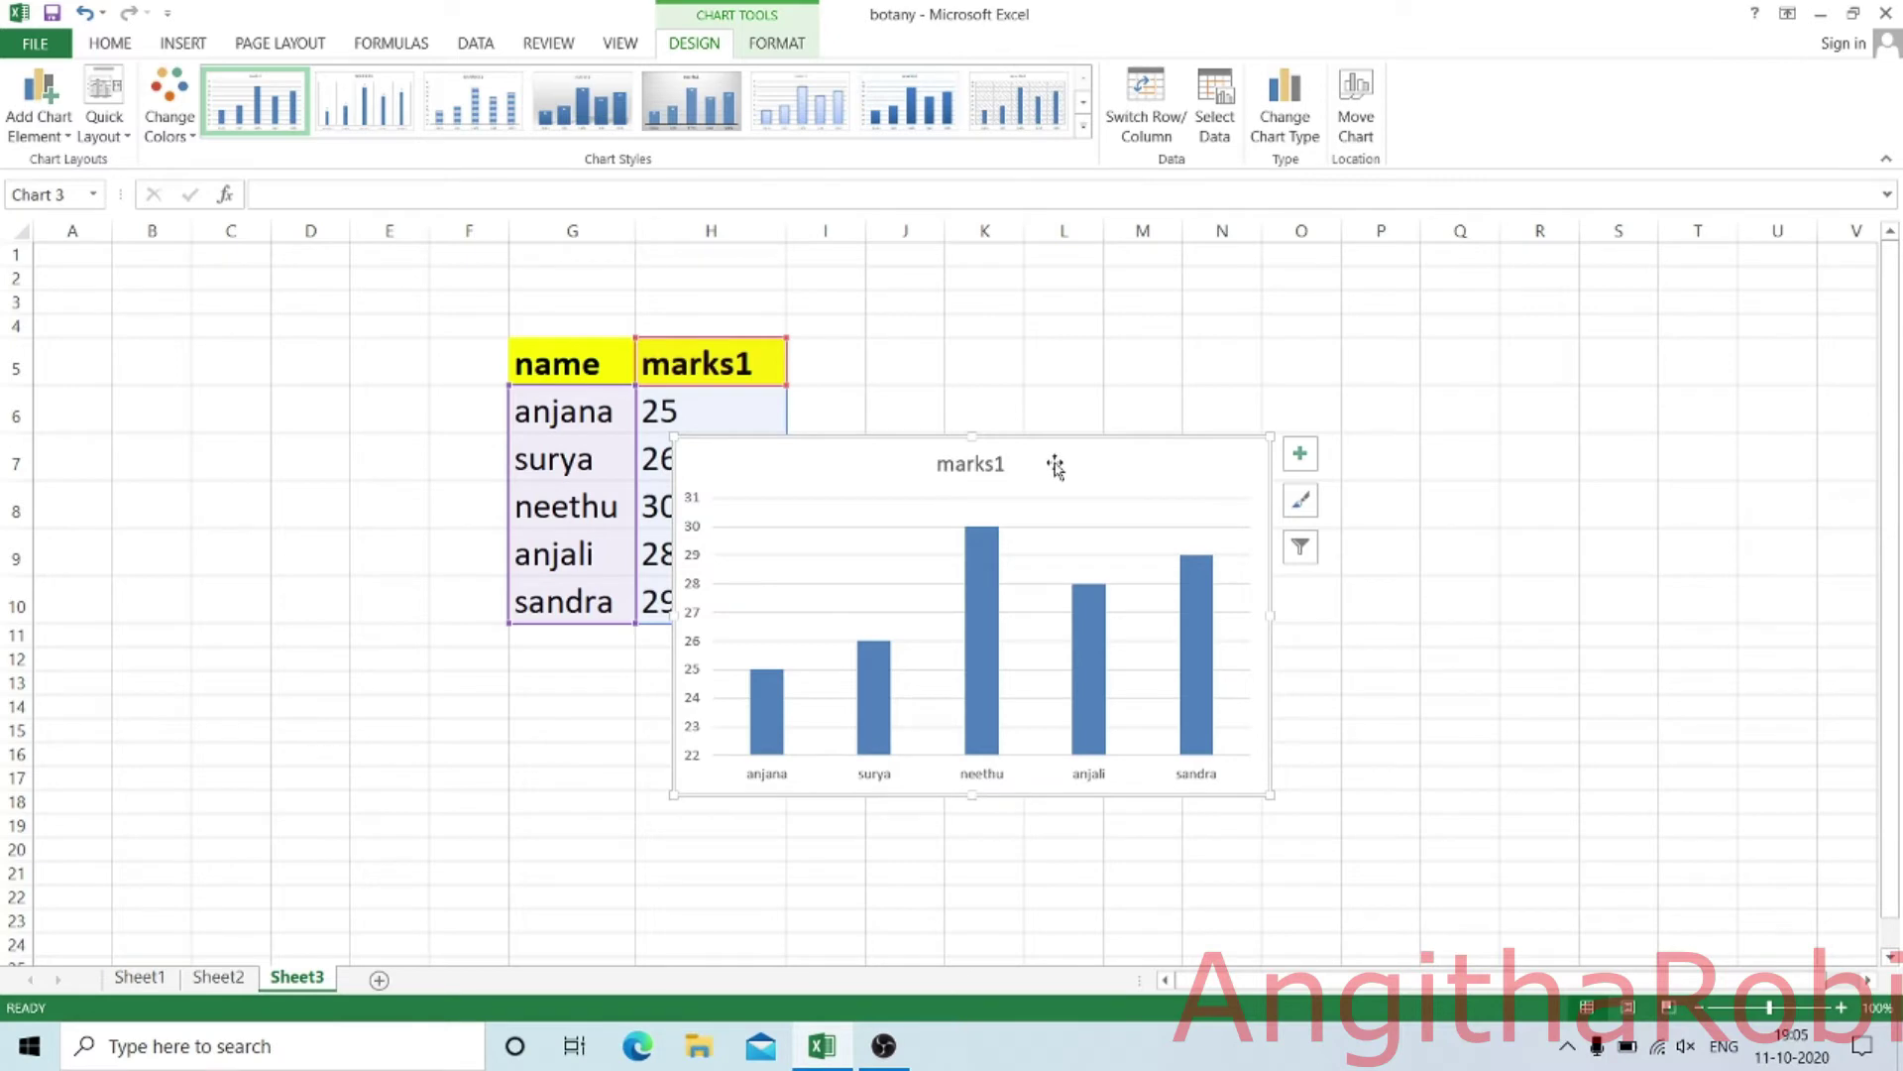
pyautogui.moveTo(1056, 466); pyautogui.dragTo(1206, 358)
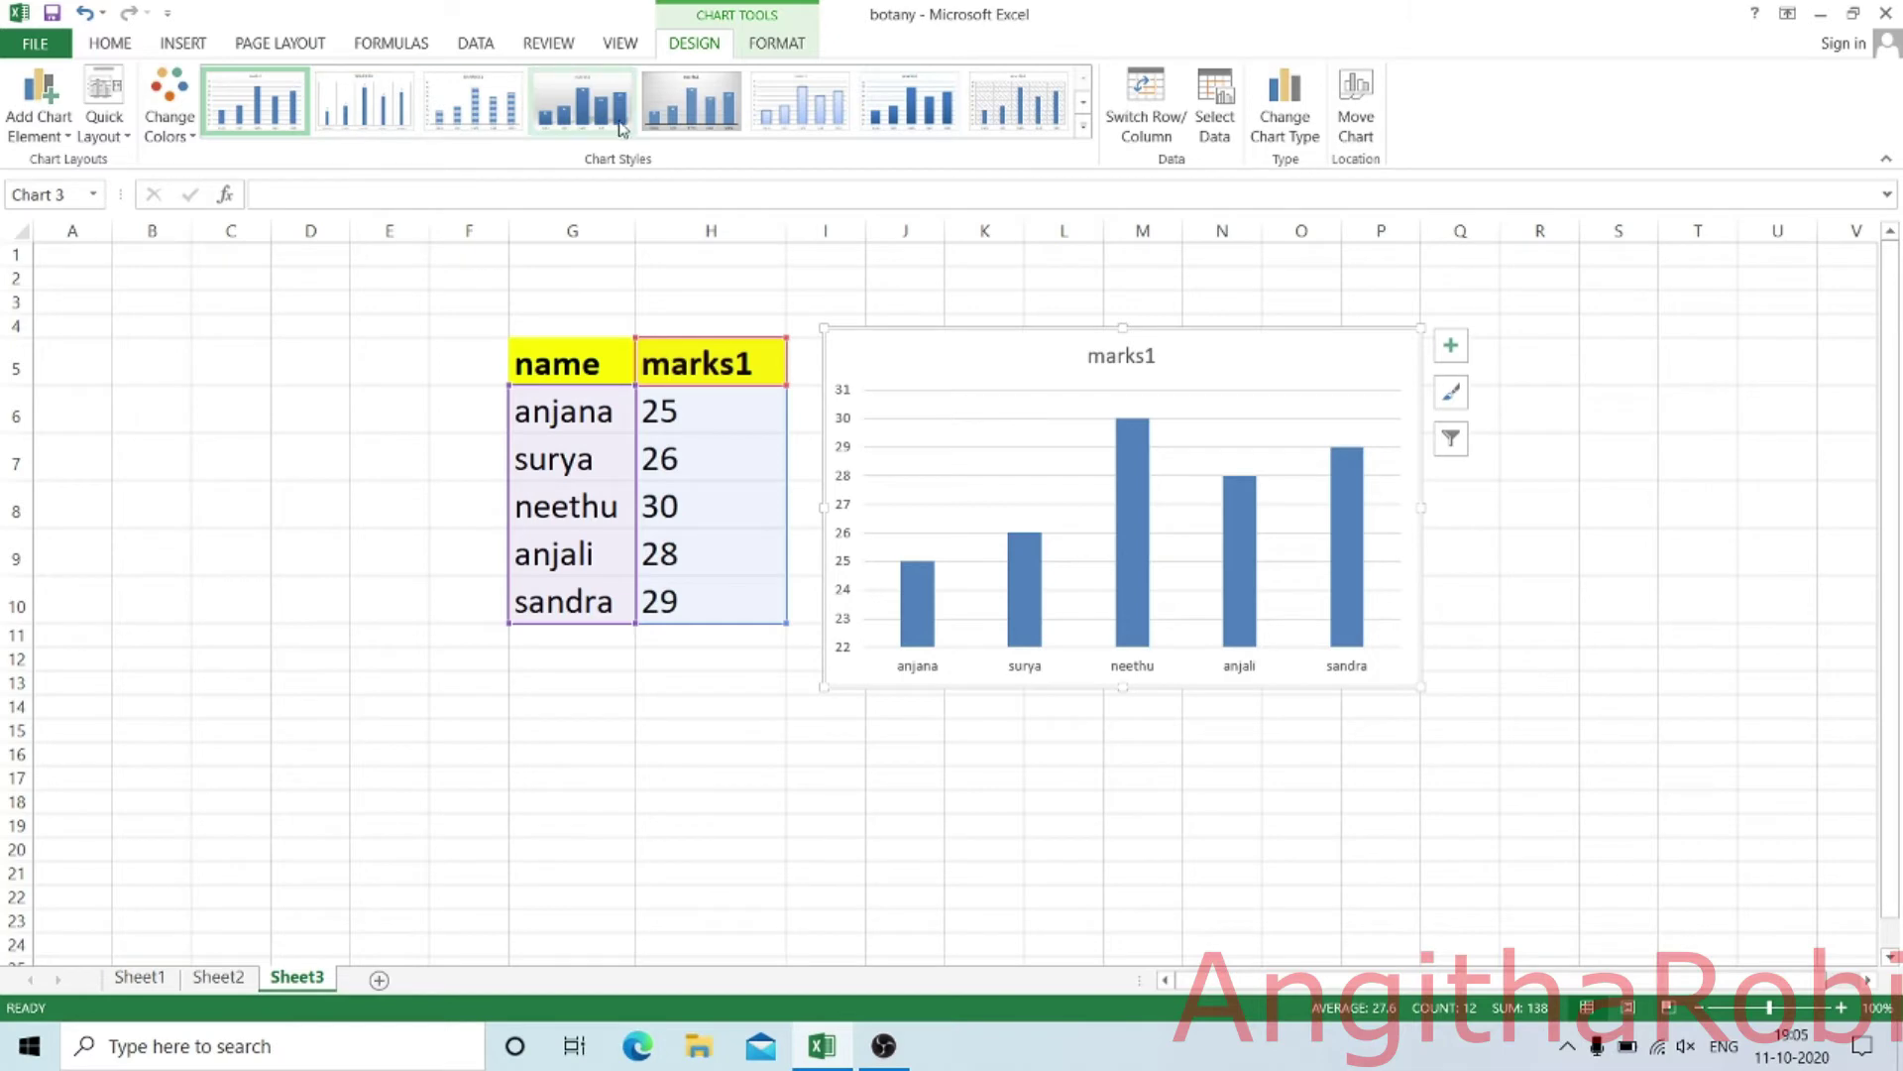
# - Delete the clustered column chart beside the data
pyautogui.click(183, 46)
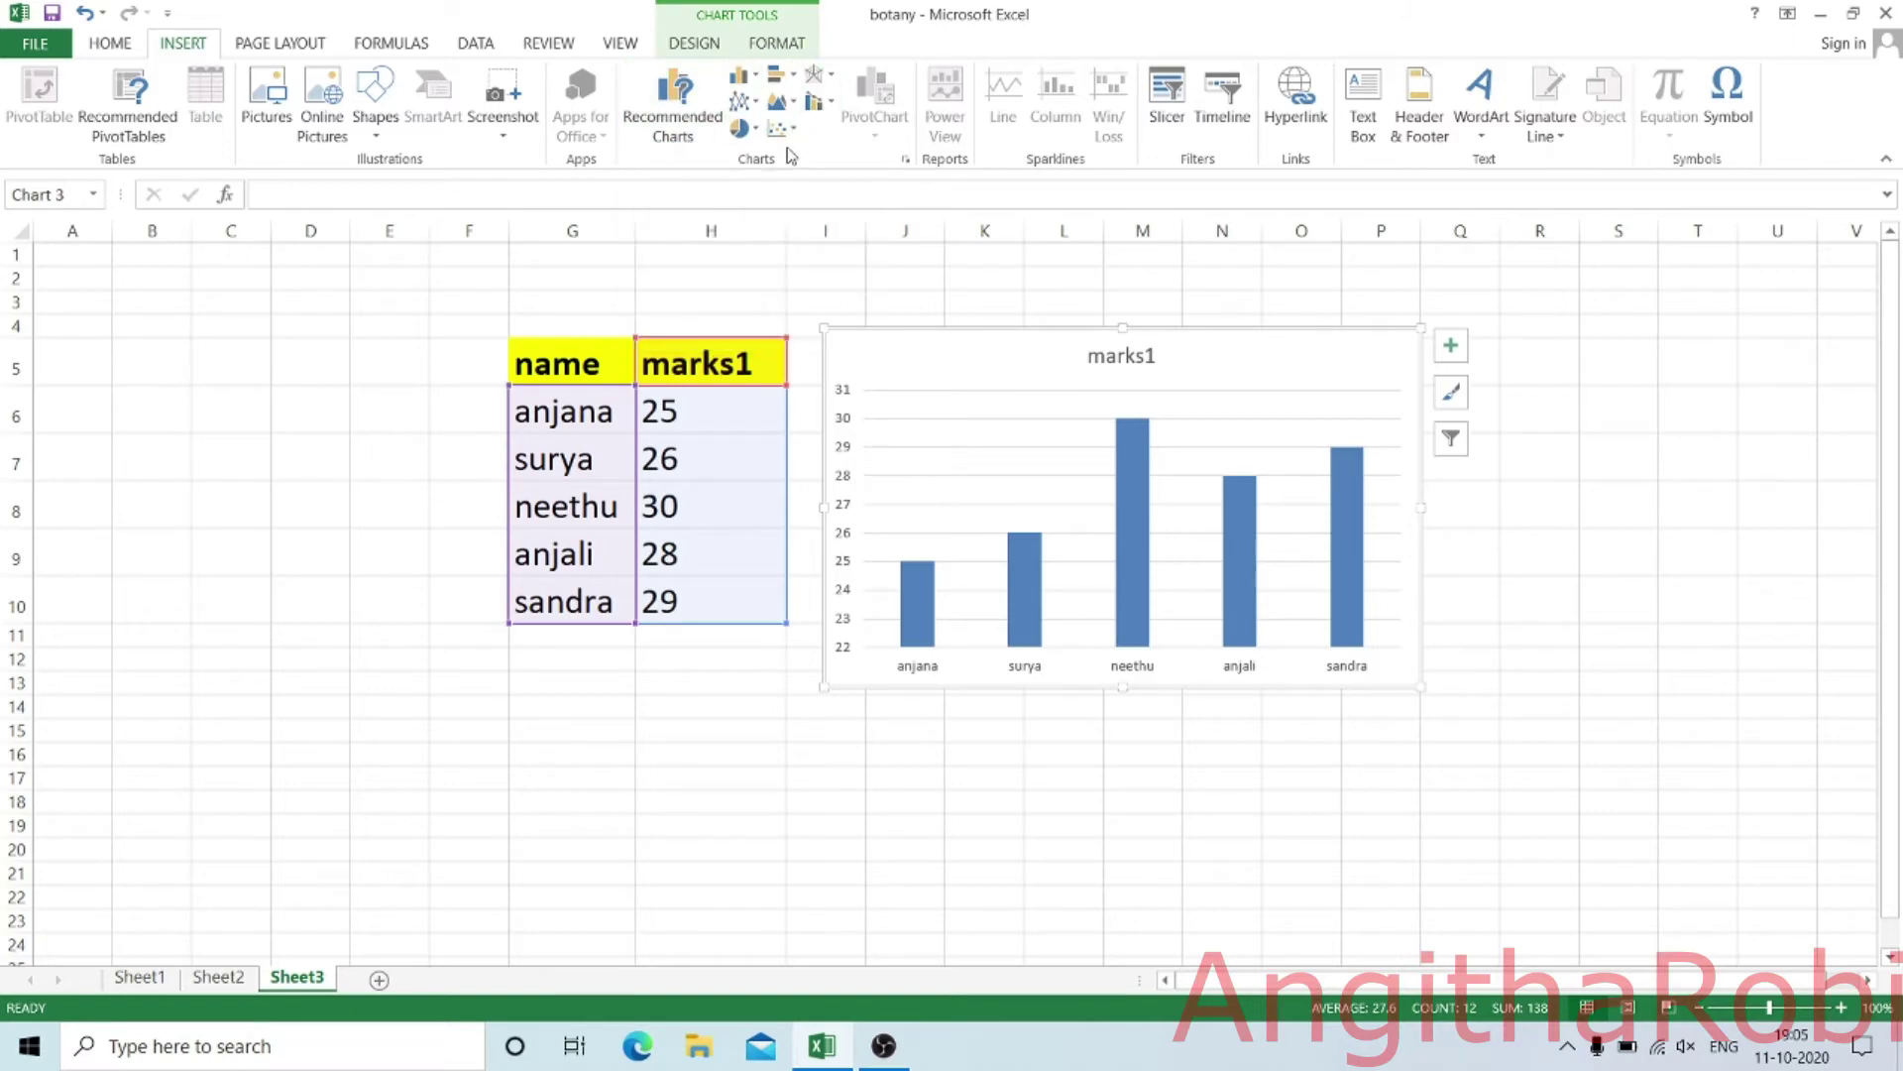
pyautogui.click(1279, 359)
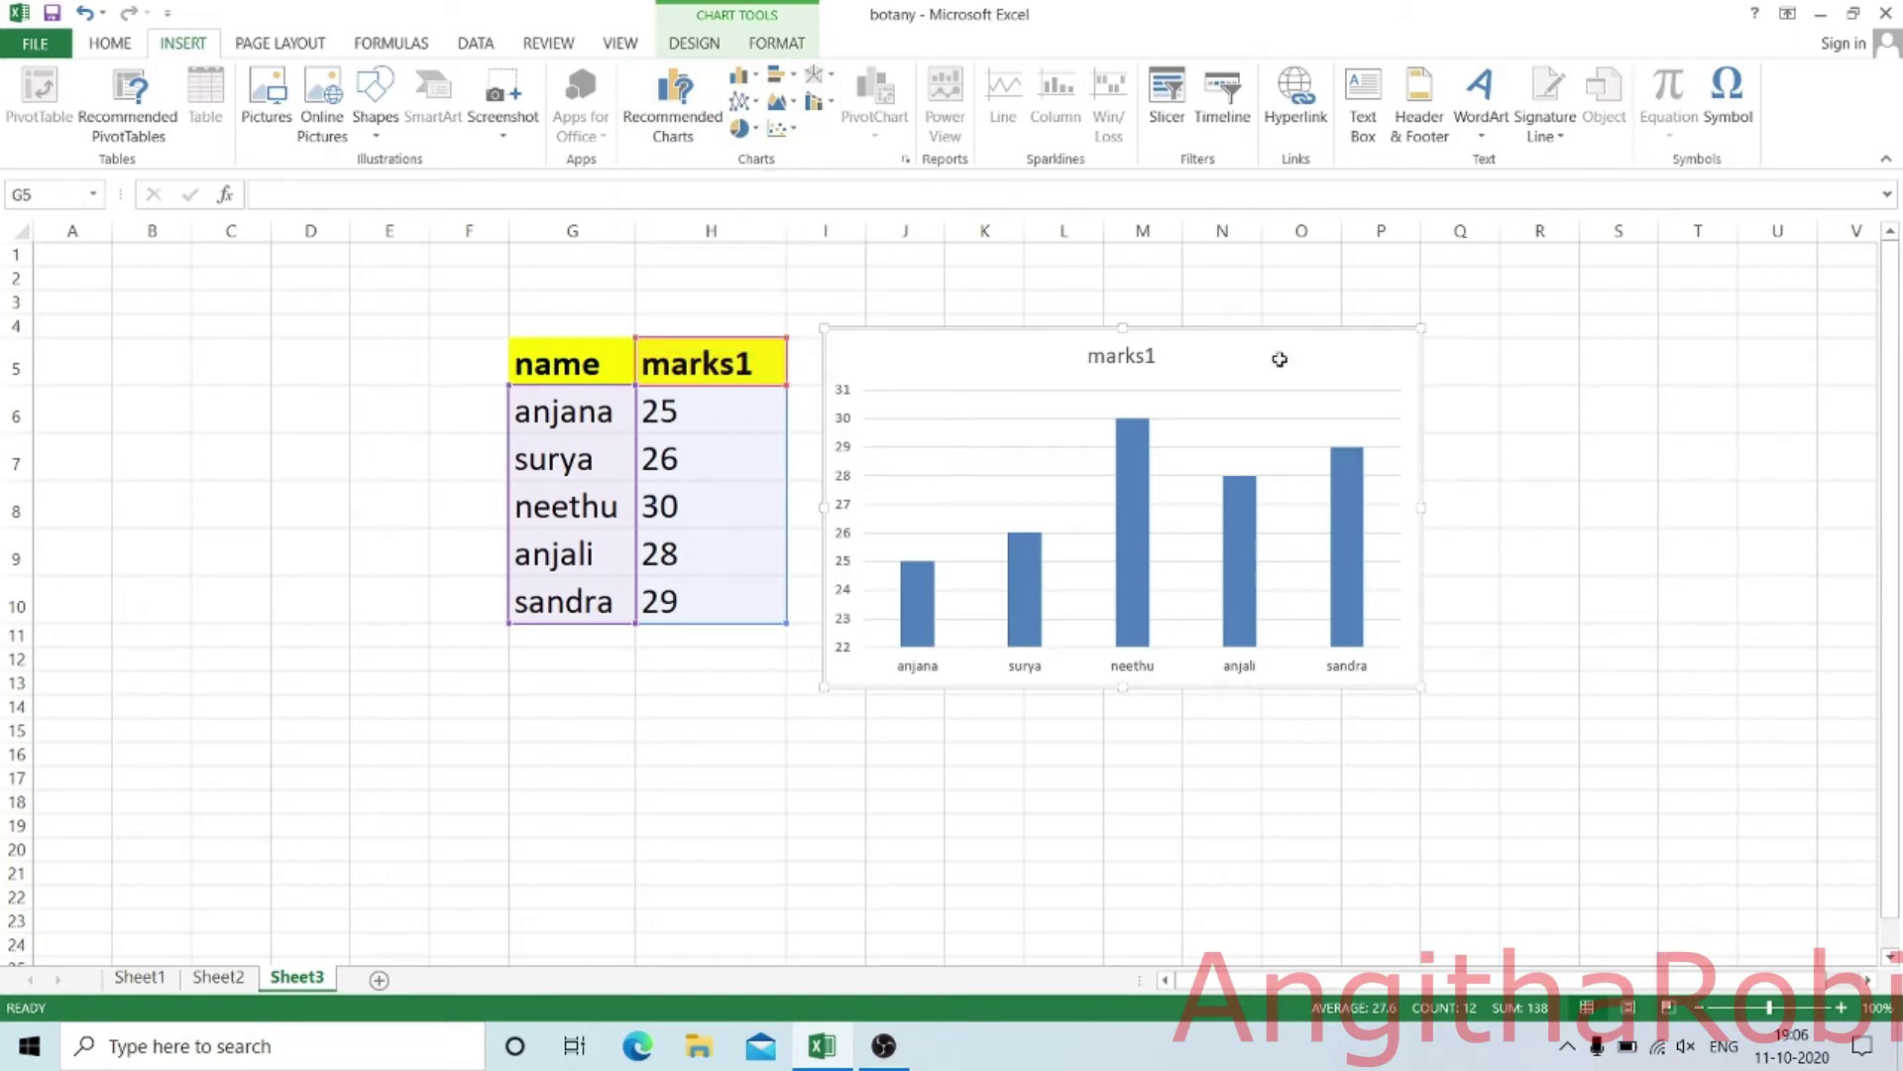
pyautogui.press('Delete')
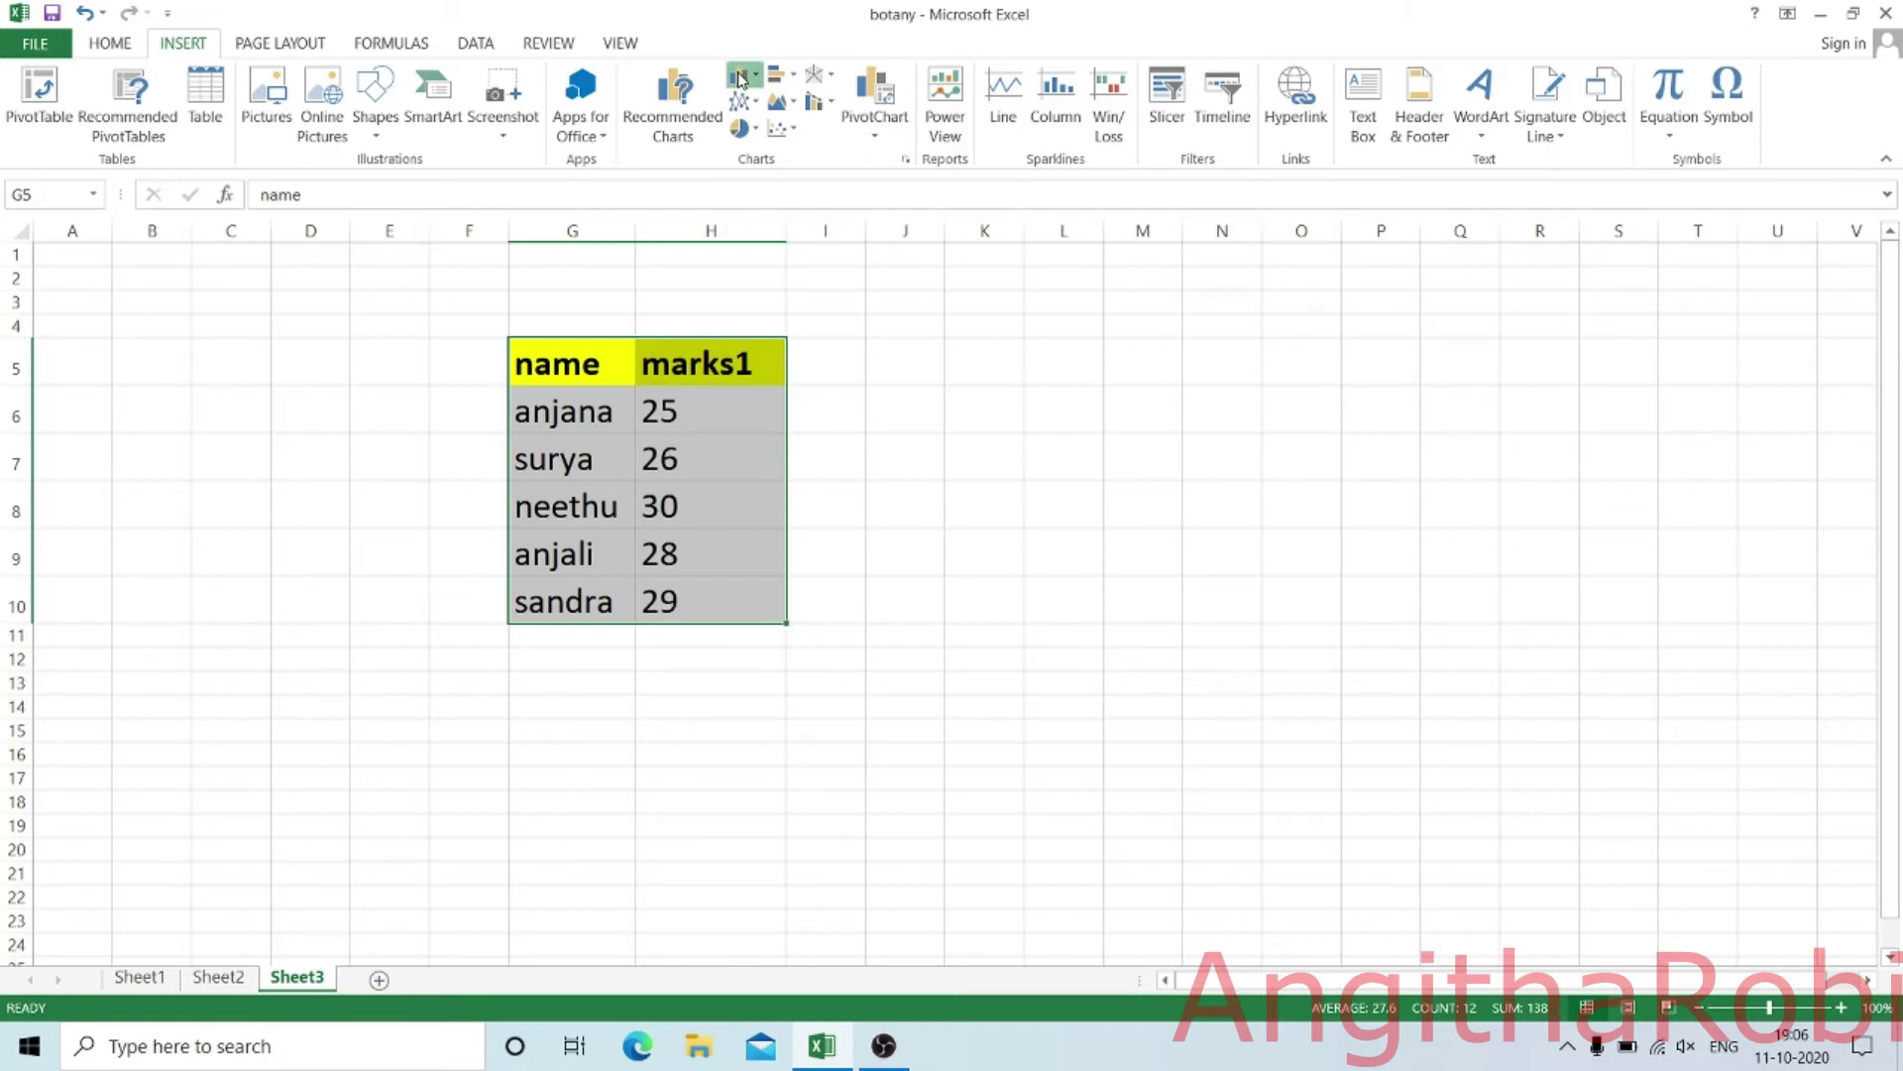
# - Insert a 2-D pie chart of the selected names and marks1 data and place it beside the table
pyautogui.click(741, 77)
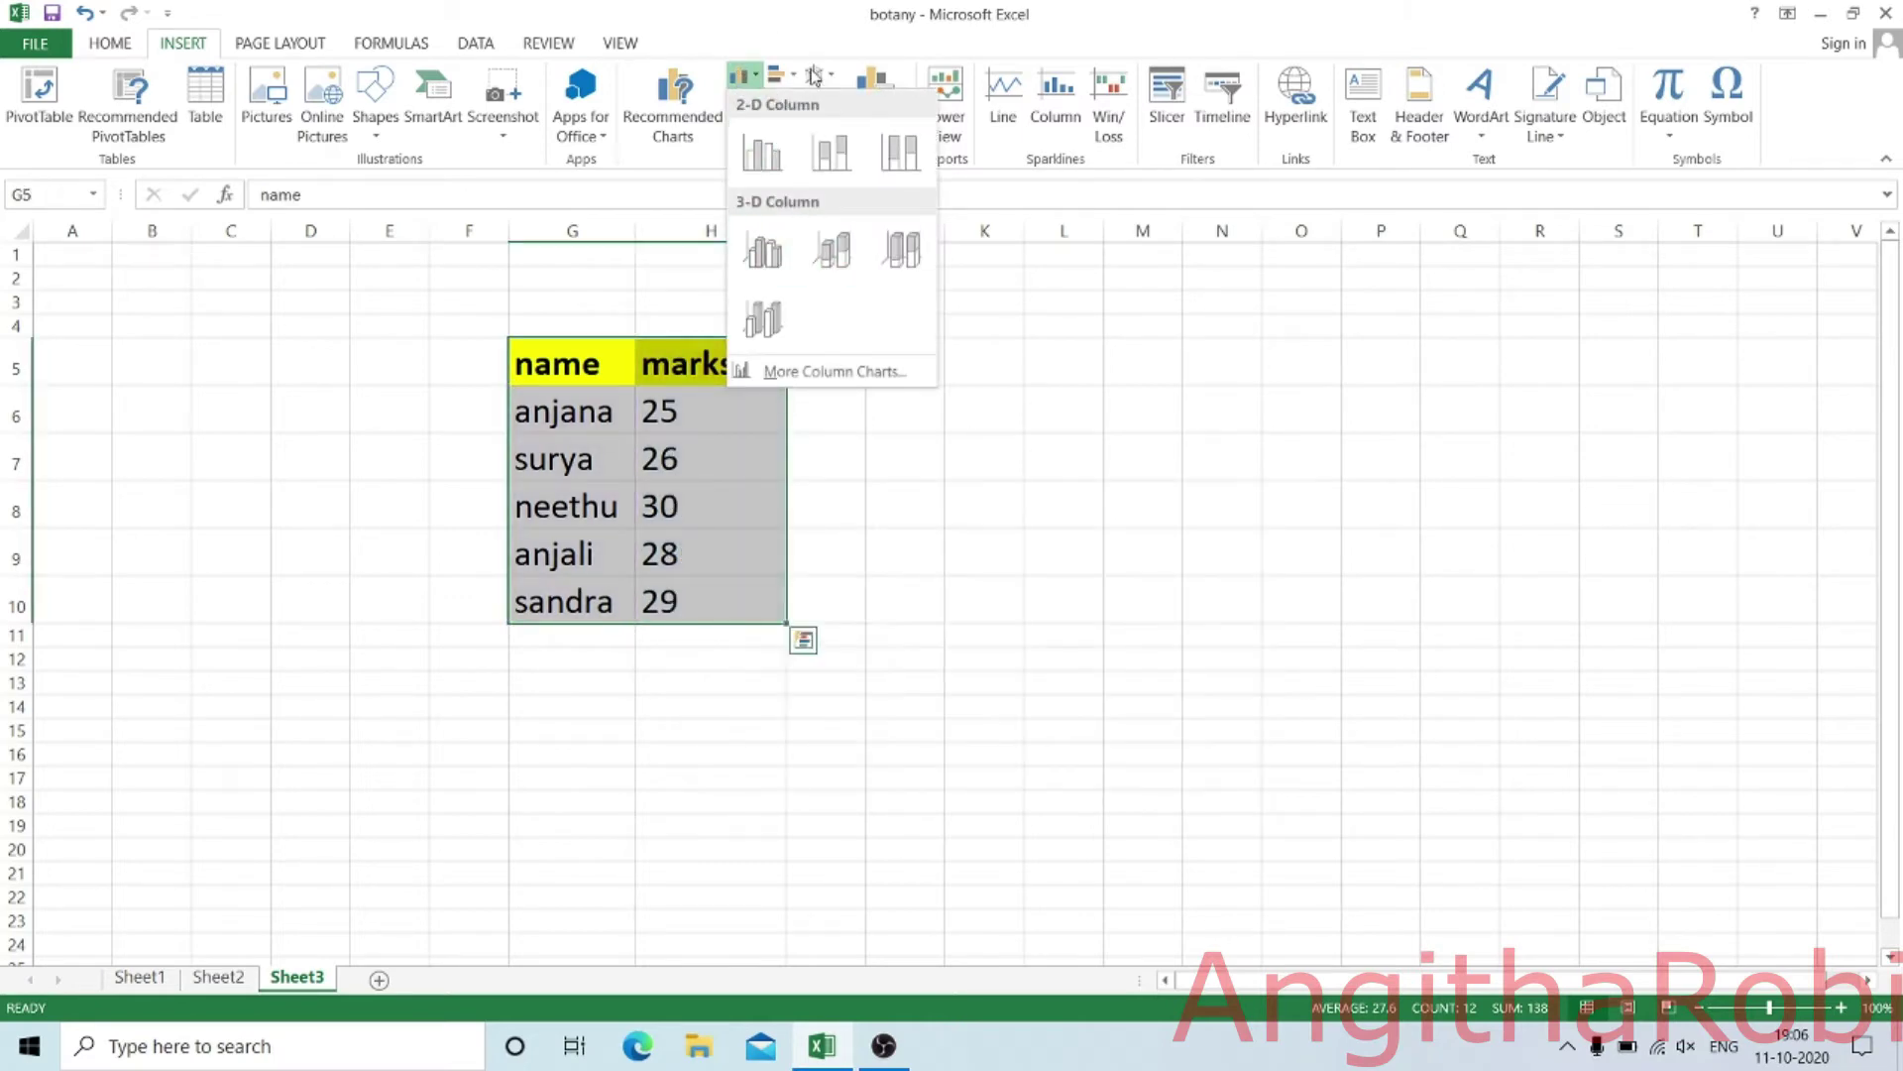
pyautogui.click(1028, 289)
pyautogui.click(743, 127)
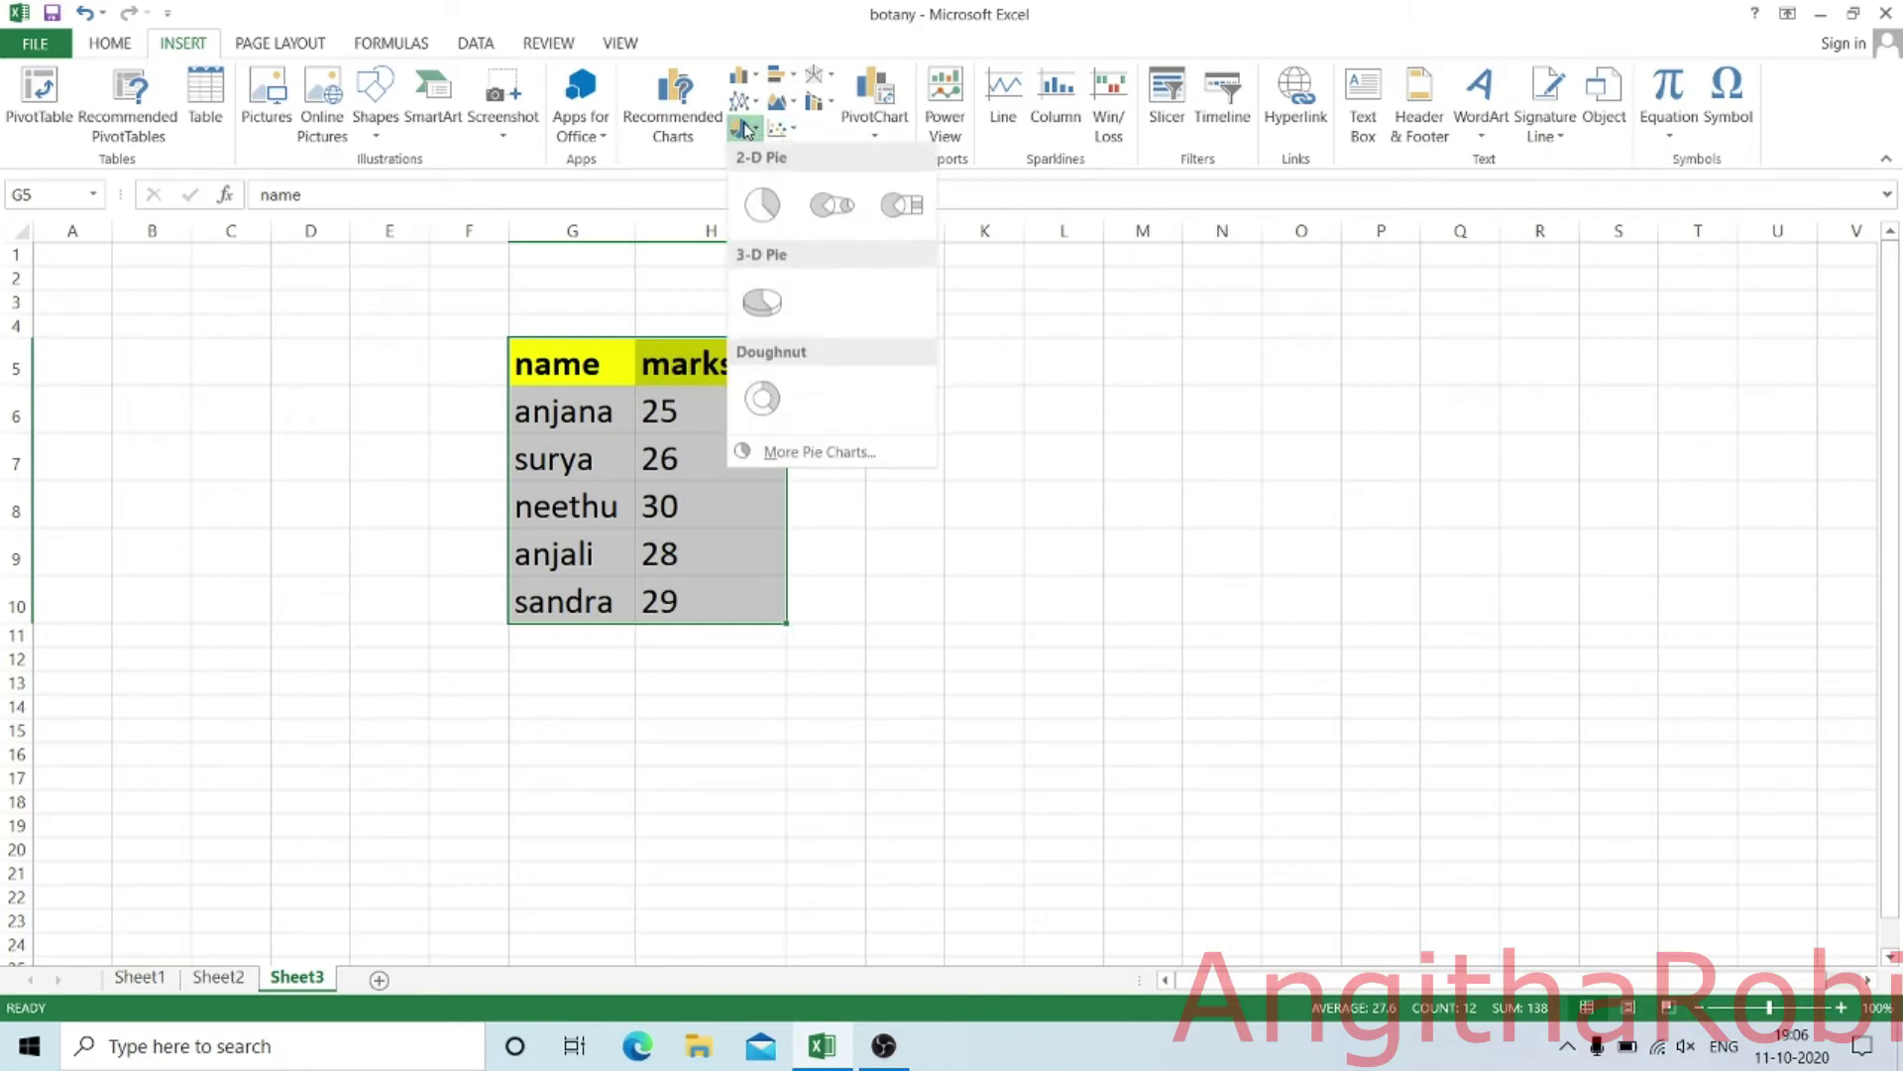
pyautogui.click(762, 202)
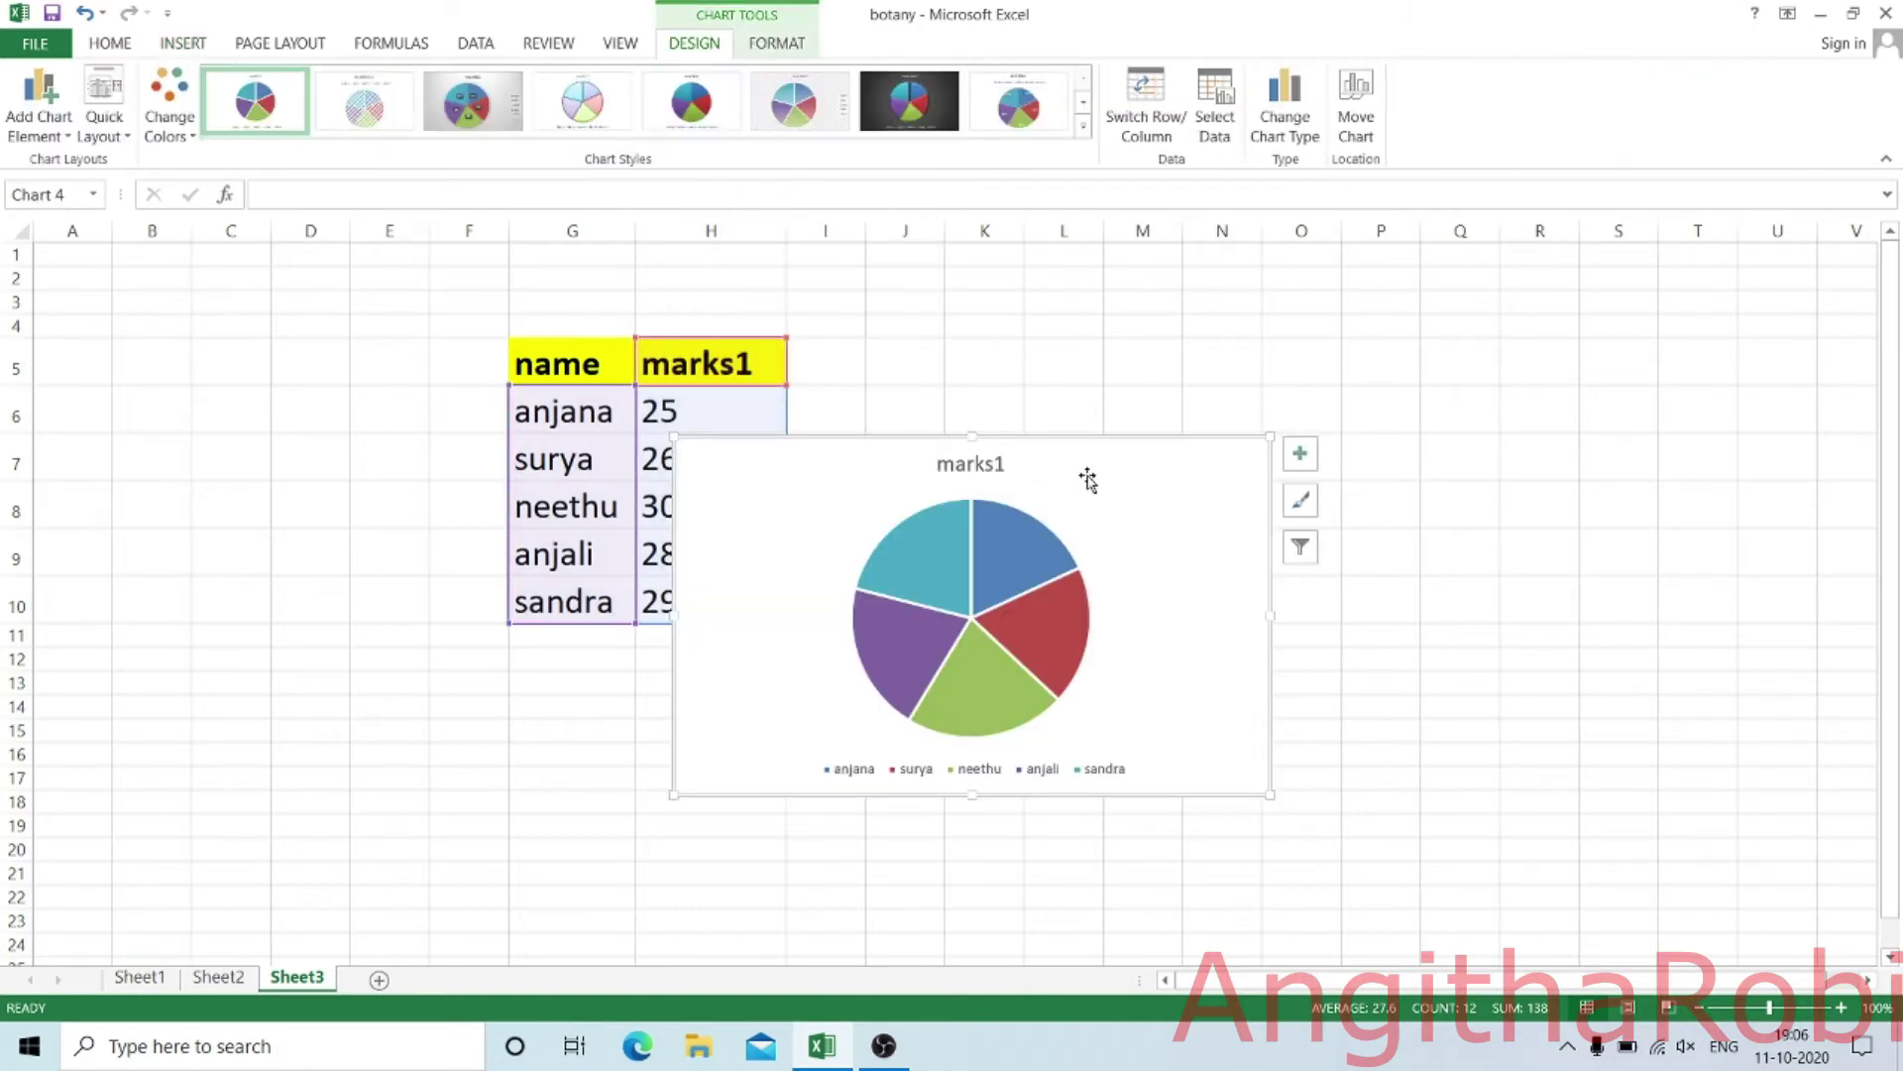
pyautogui.moveTo(1094, 481); pyautogui.dragTo(1311, 334)
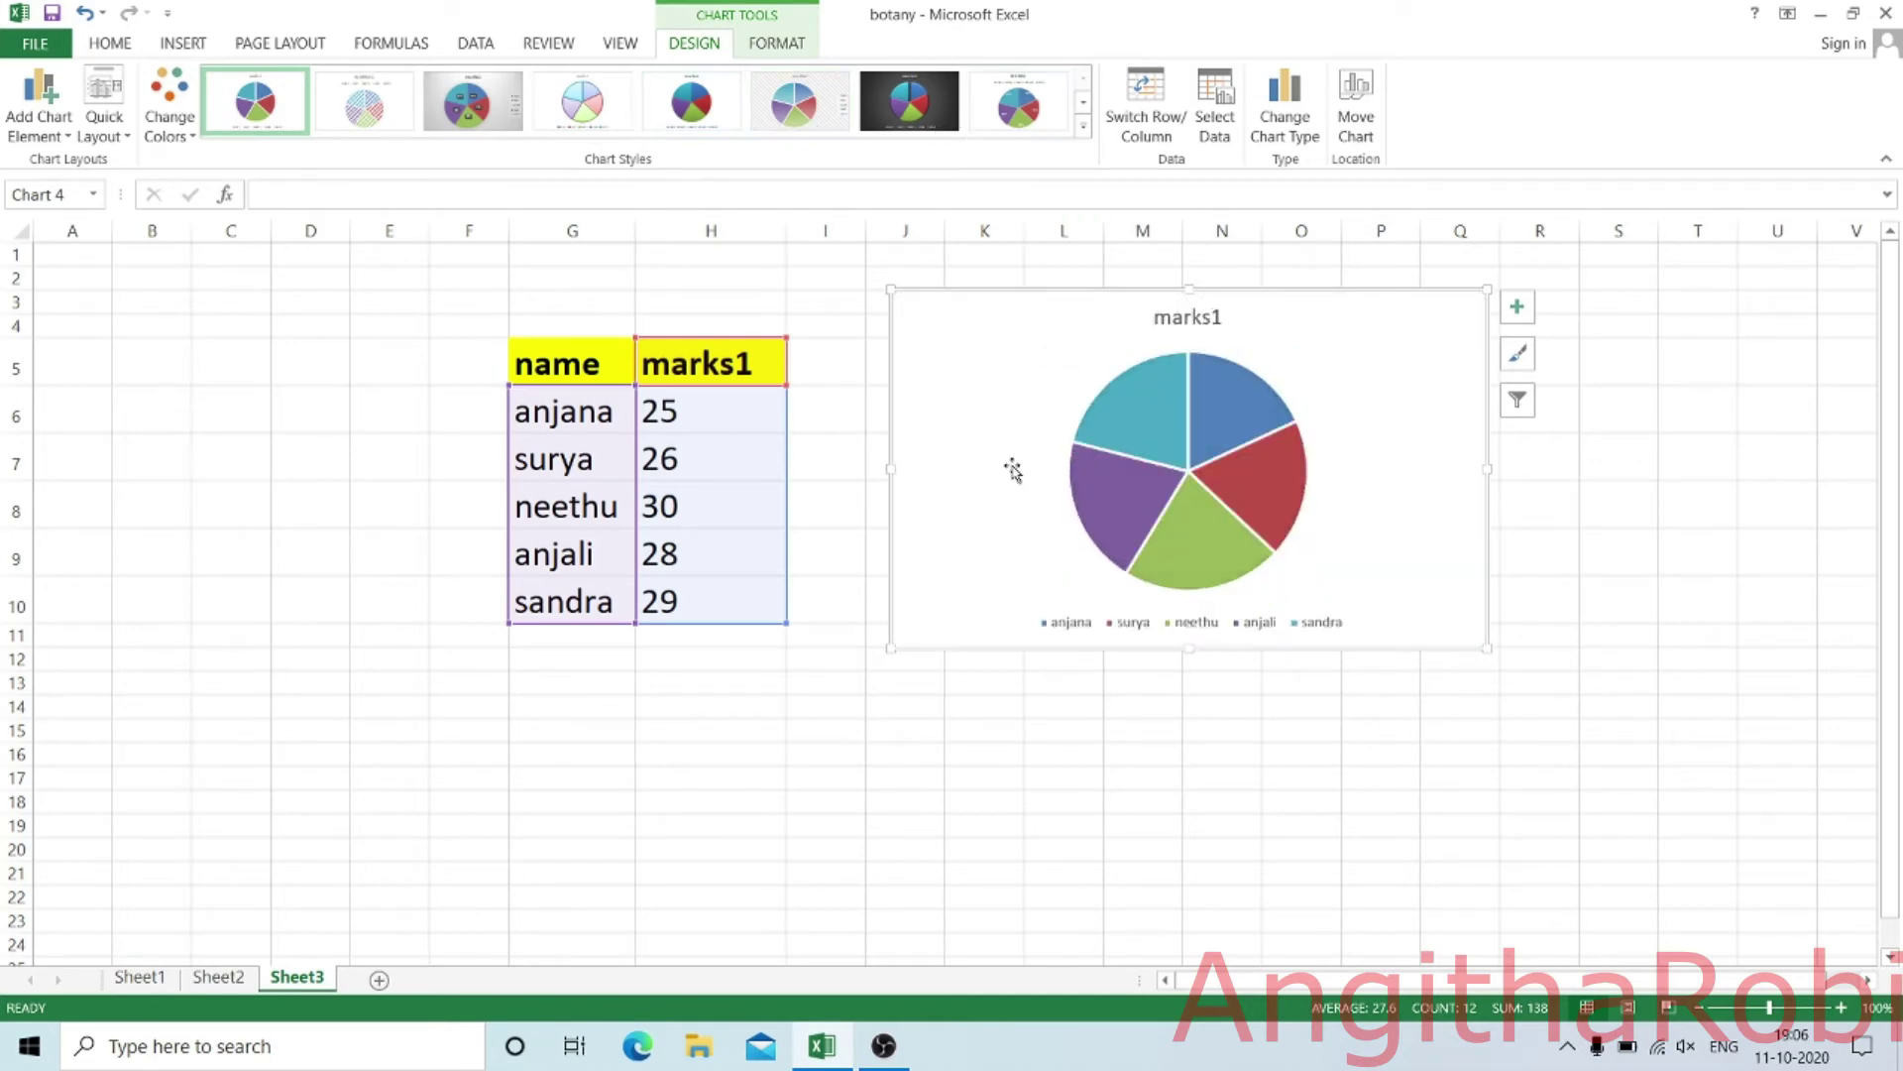
pyautogui.click(989, 850)
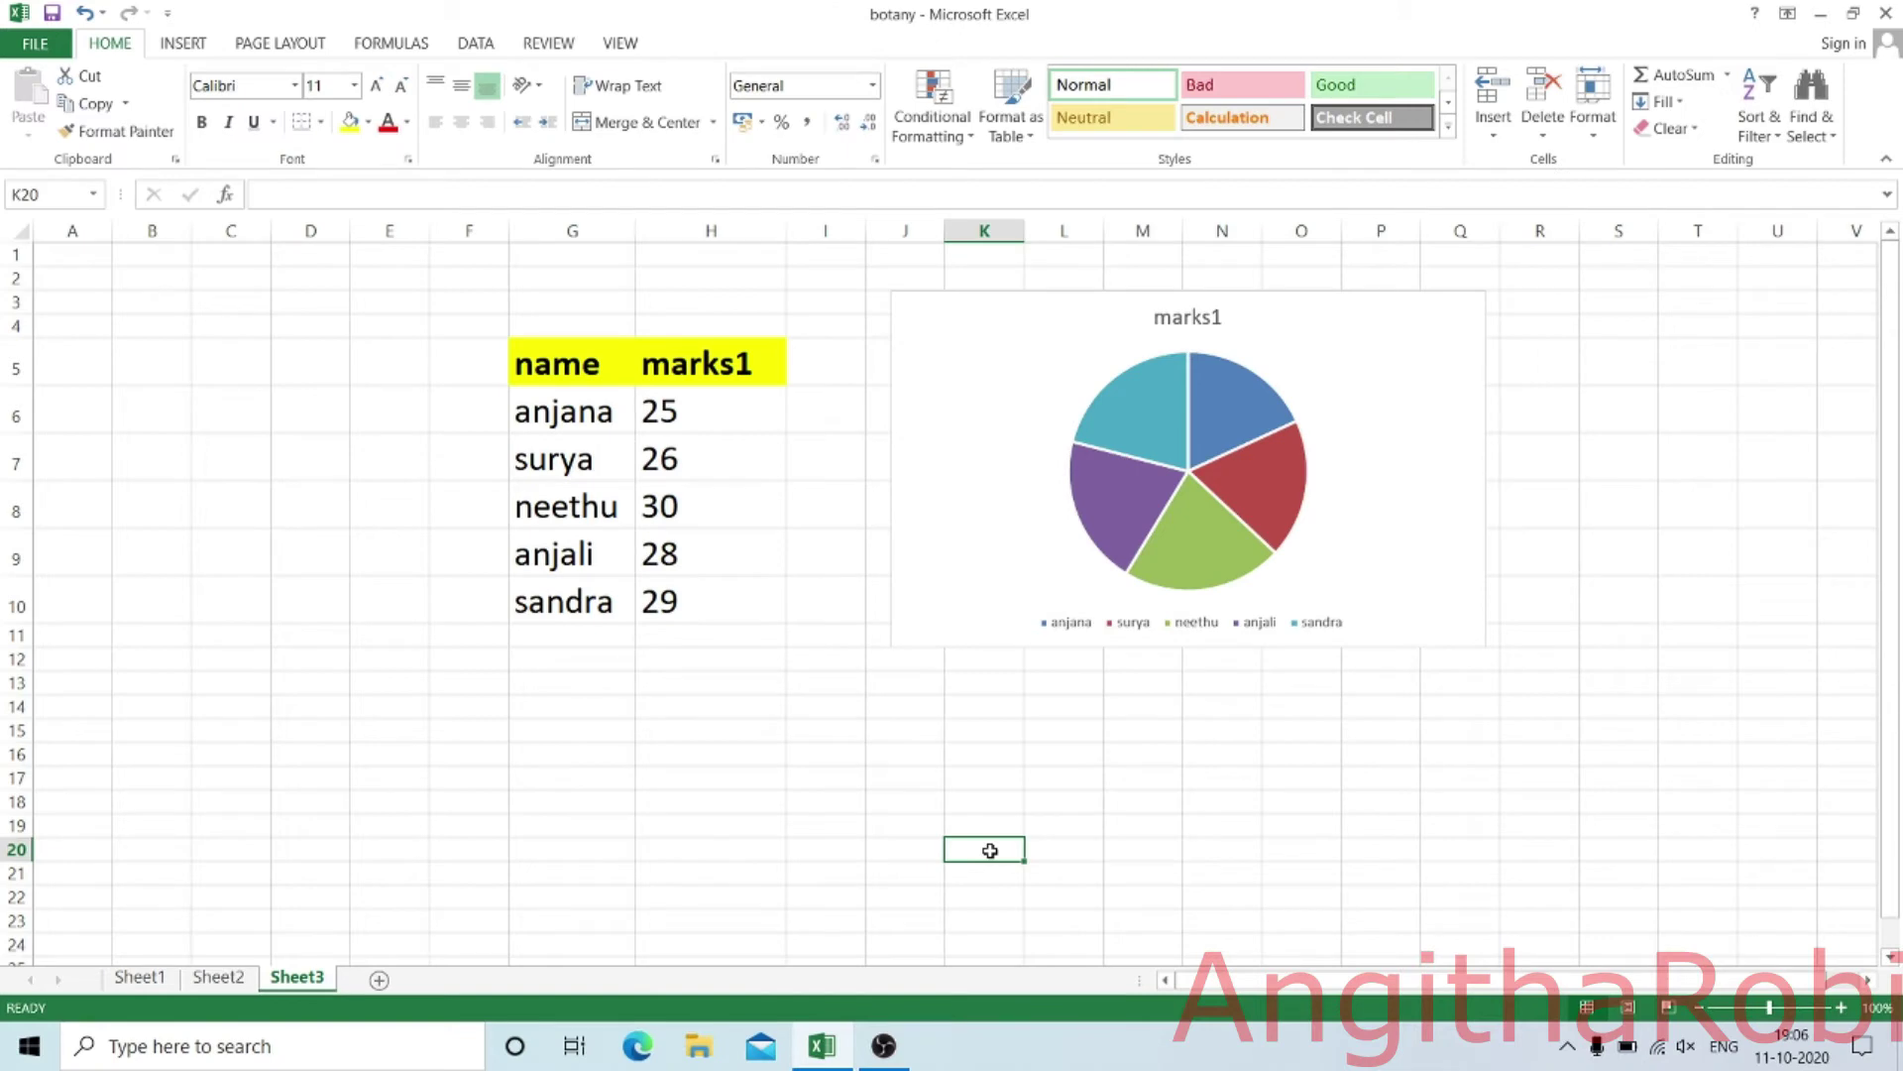
# - Change the marks1 pie chart to a Clustered Column chart
pyautogui.click(195, 45)
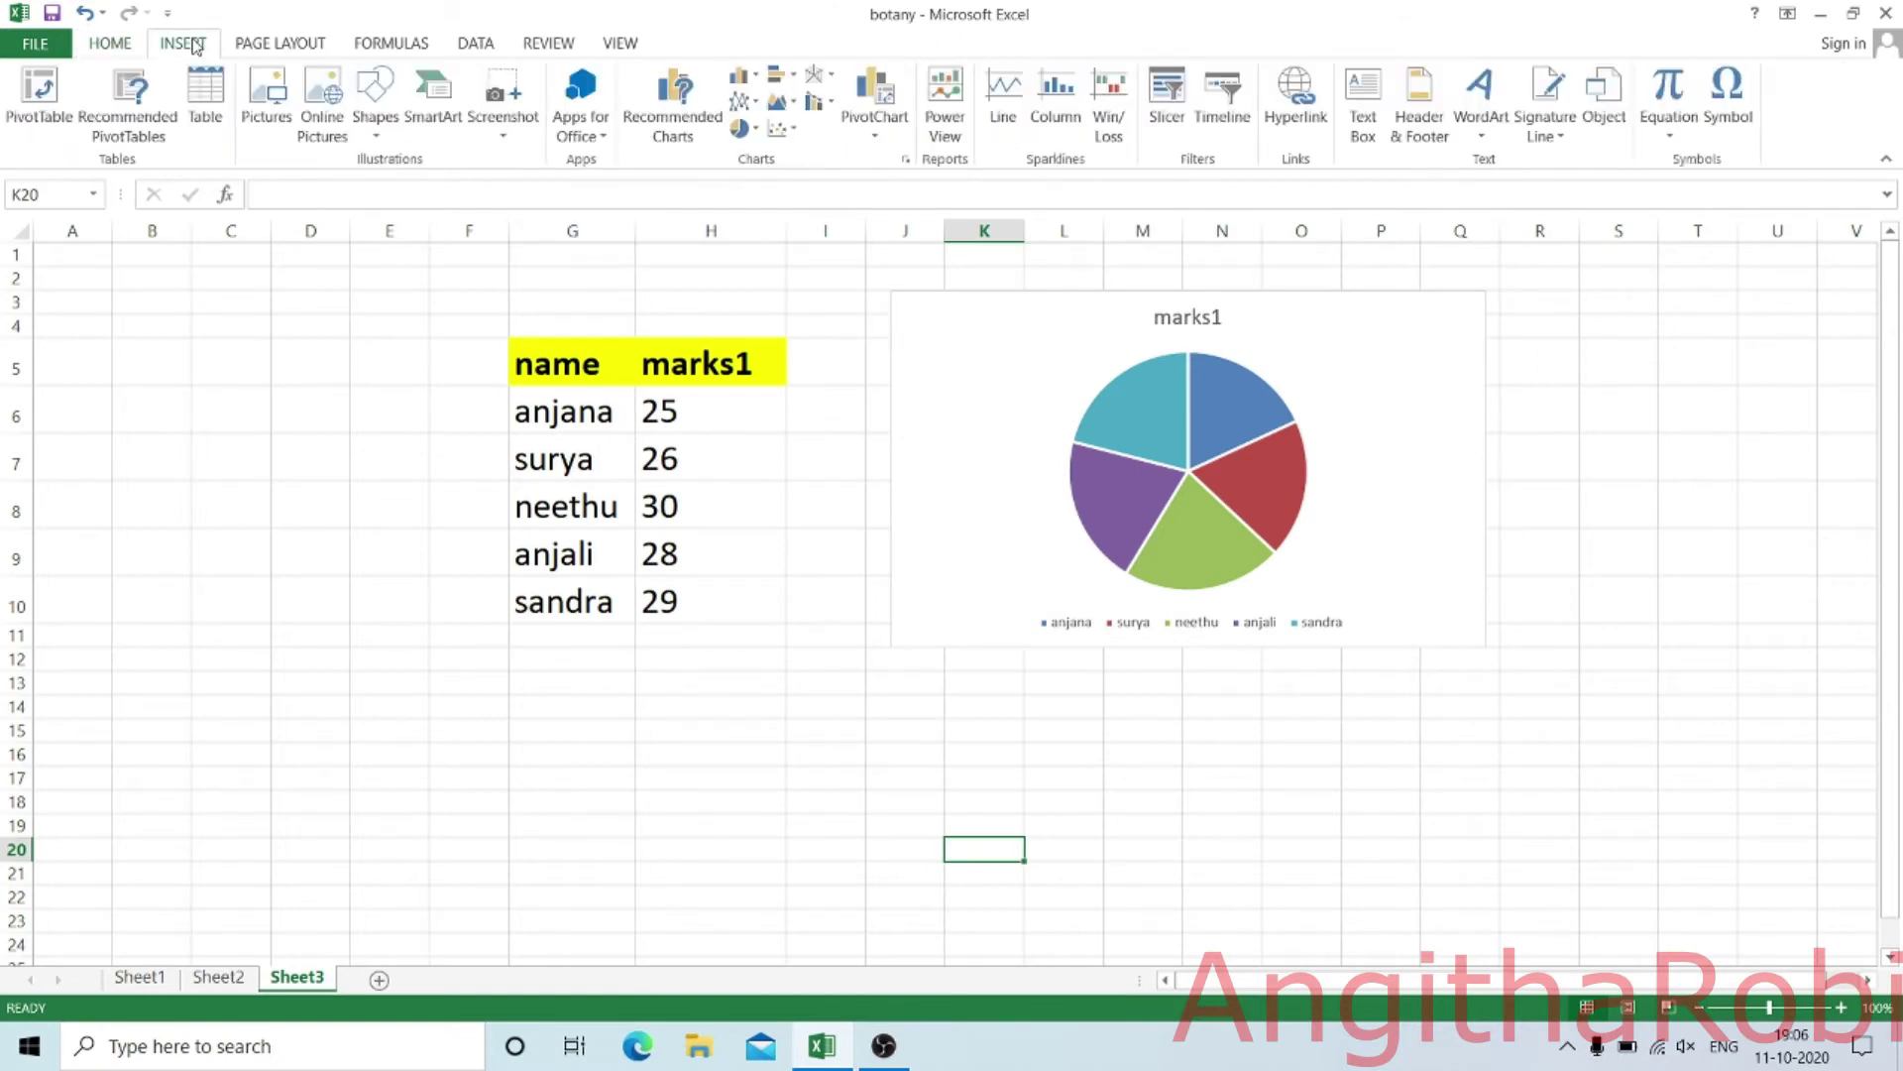
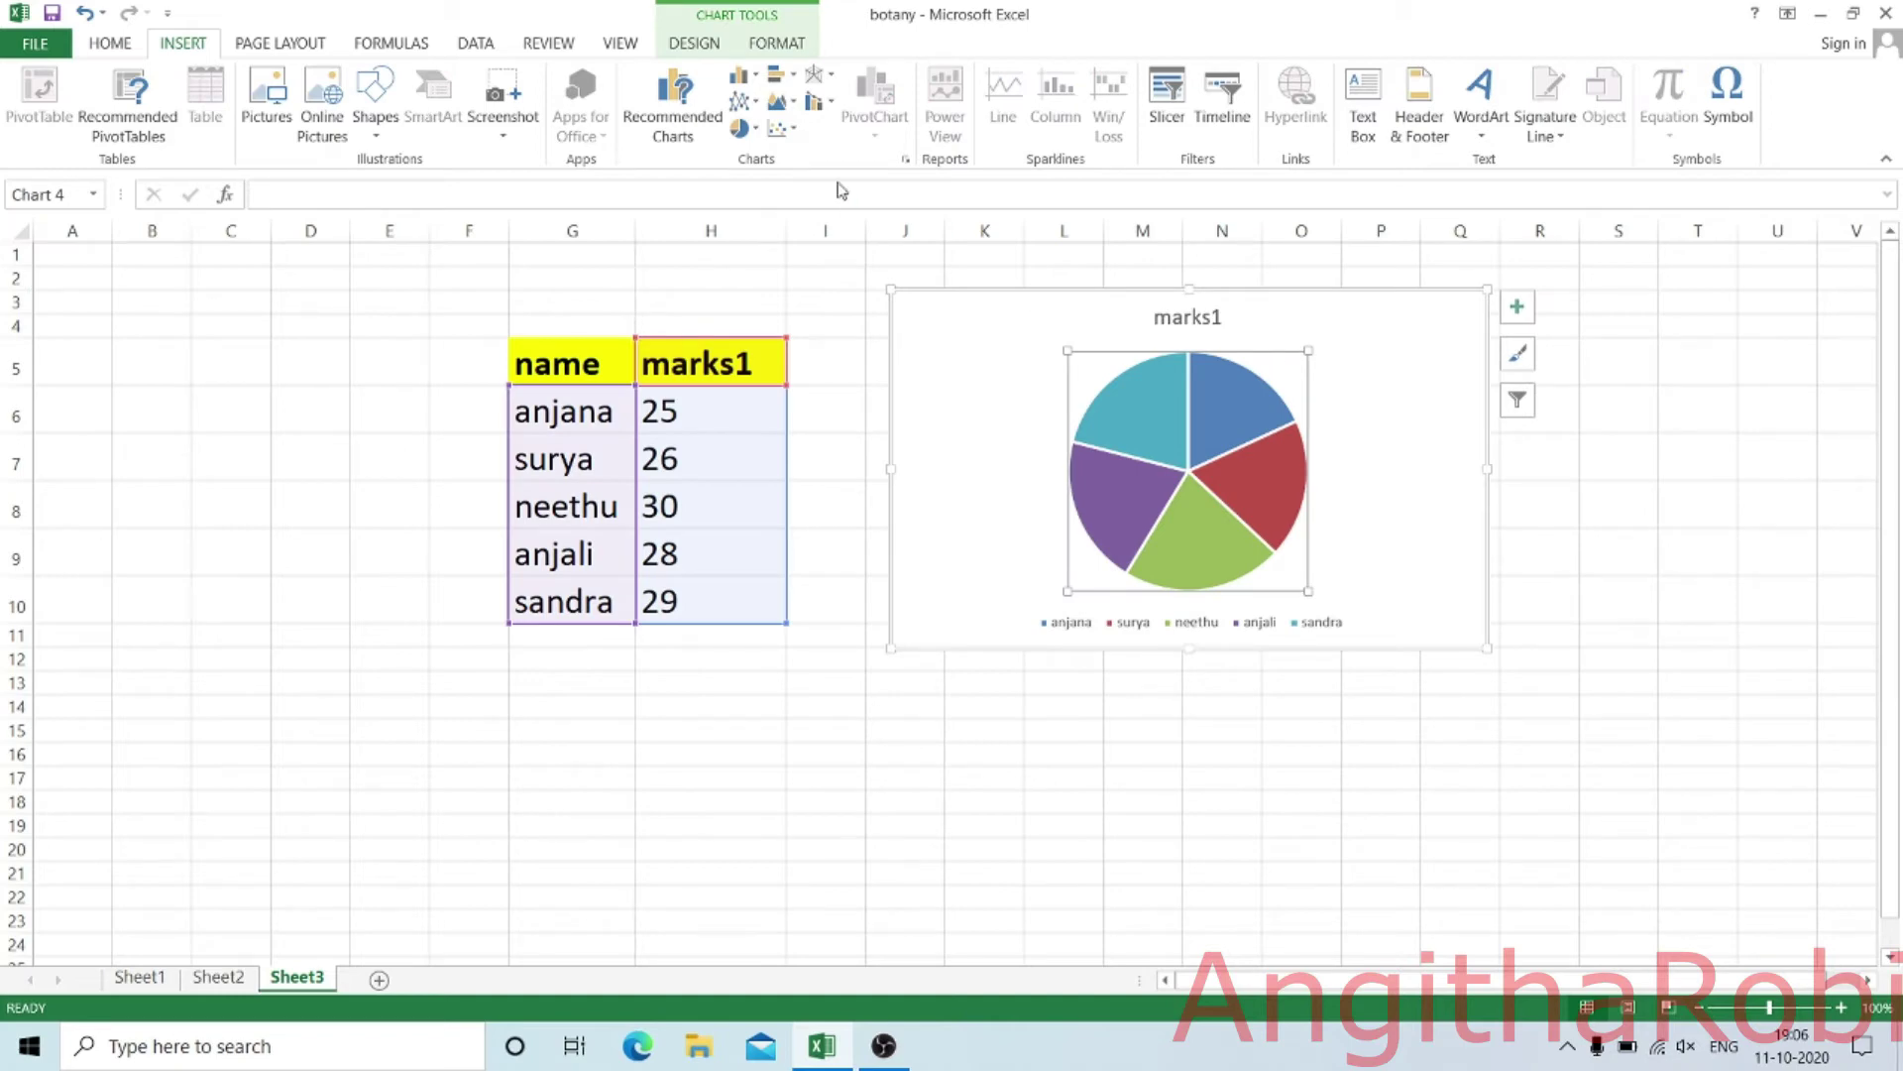
pyautogui.click(741, 76)
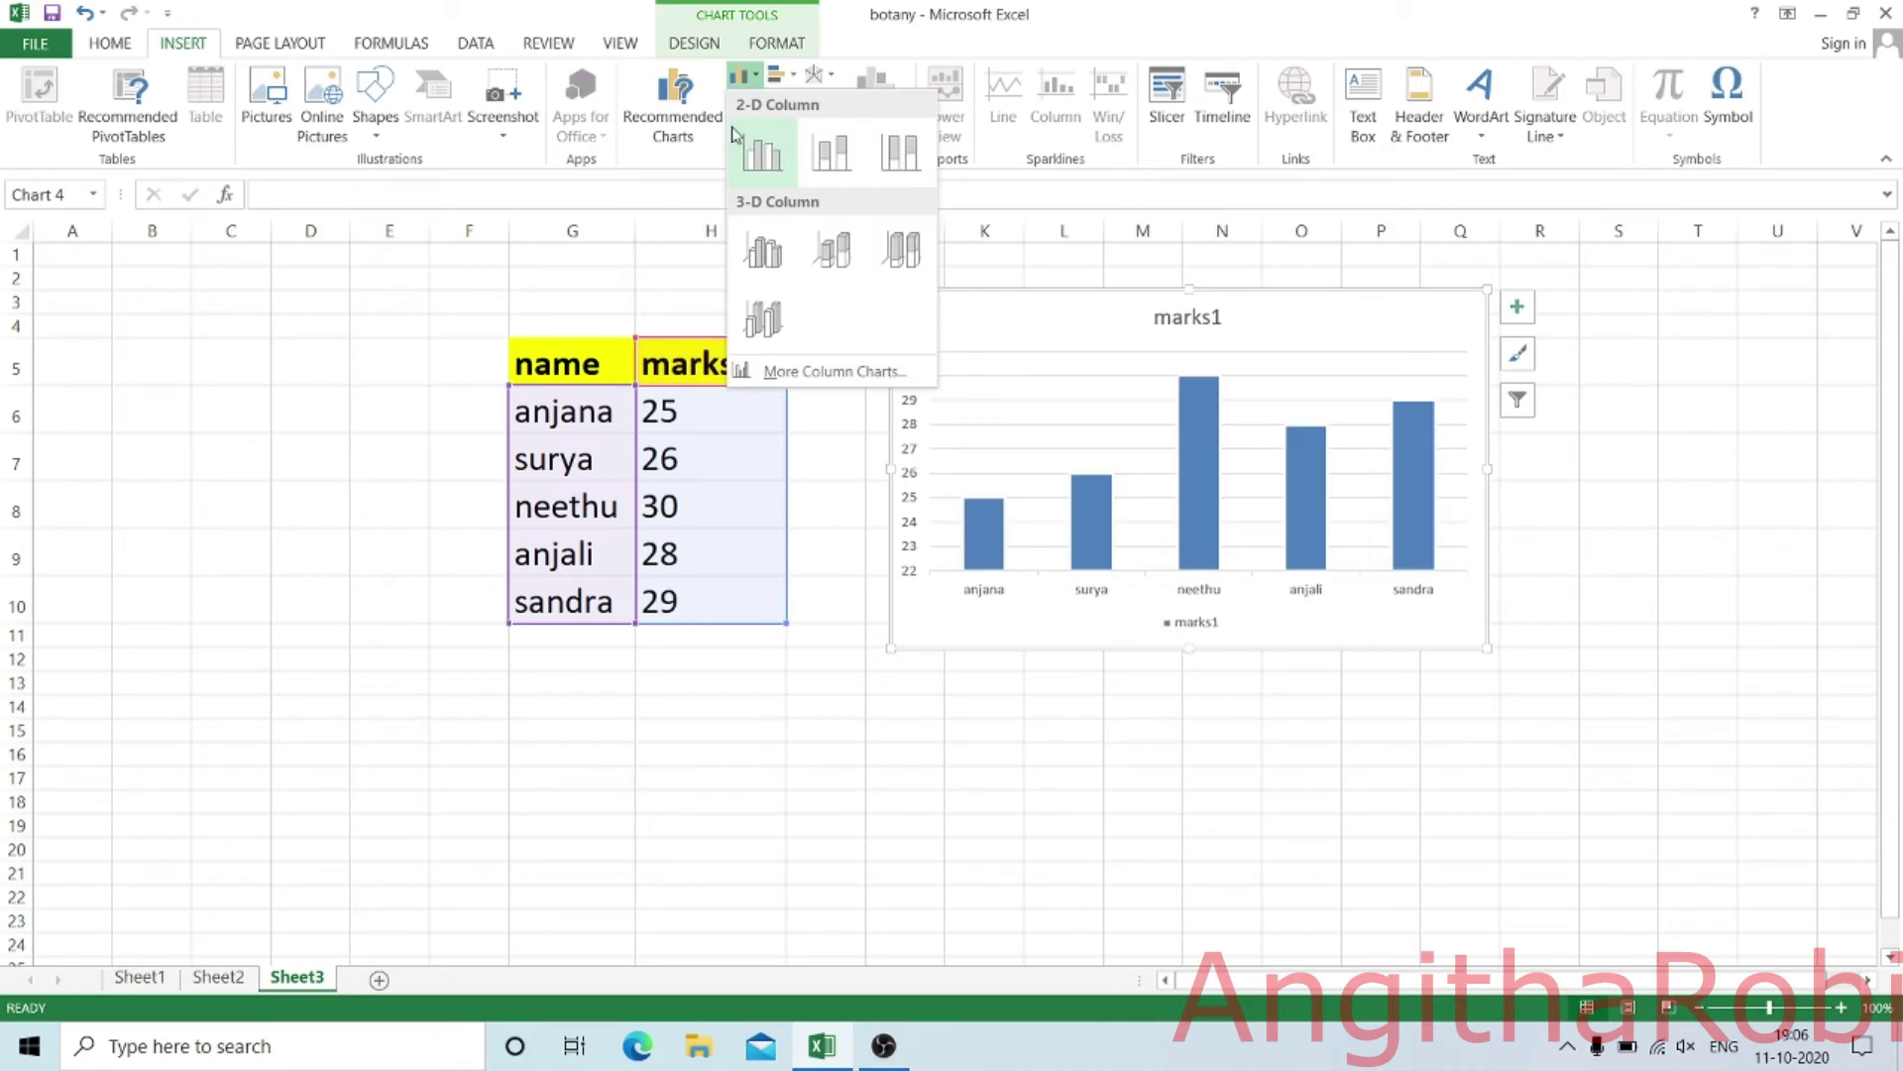
pyautogui.click(831, 371)
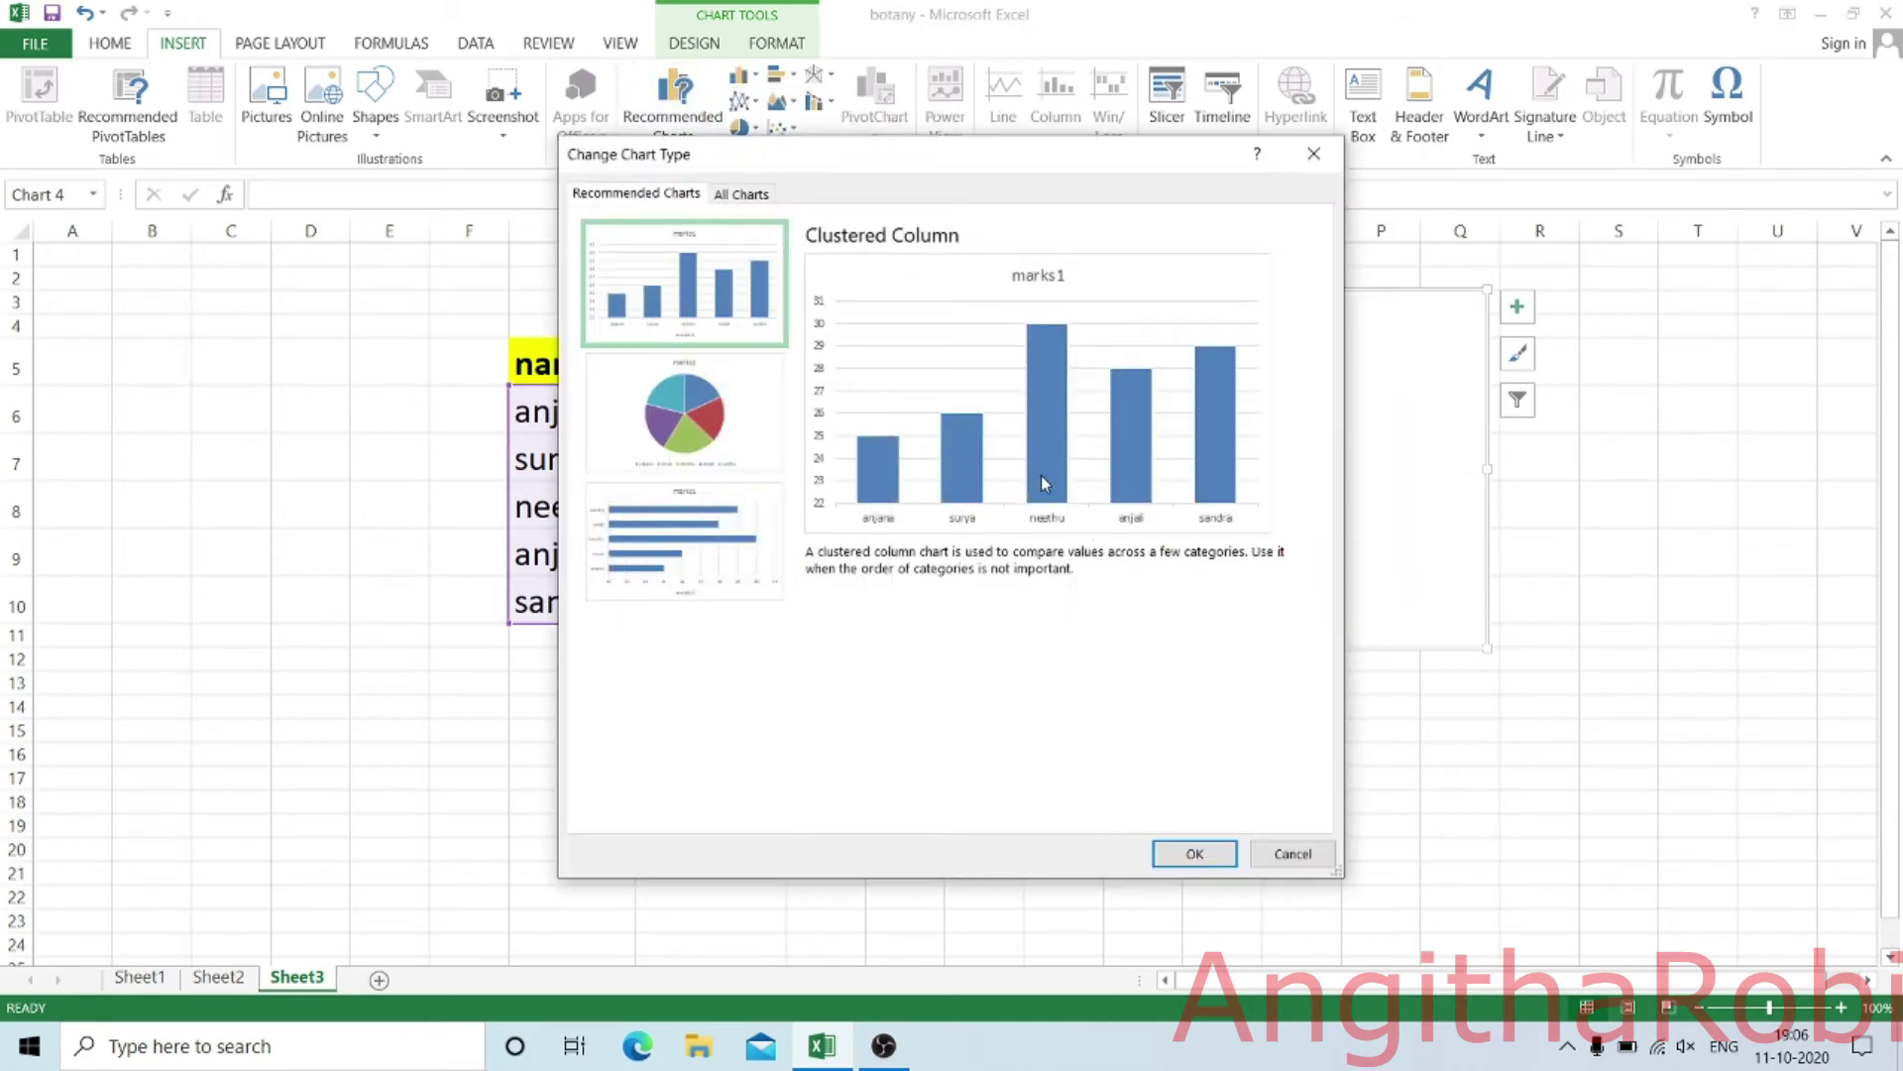
pyautogui.click(1195, 853)
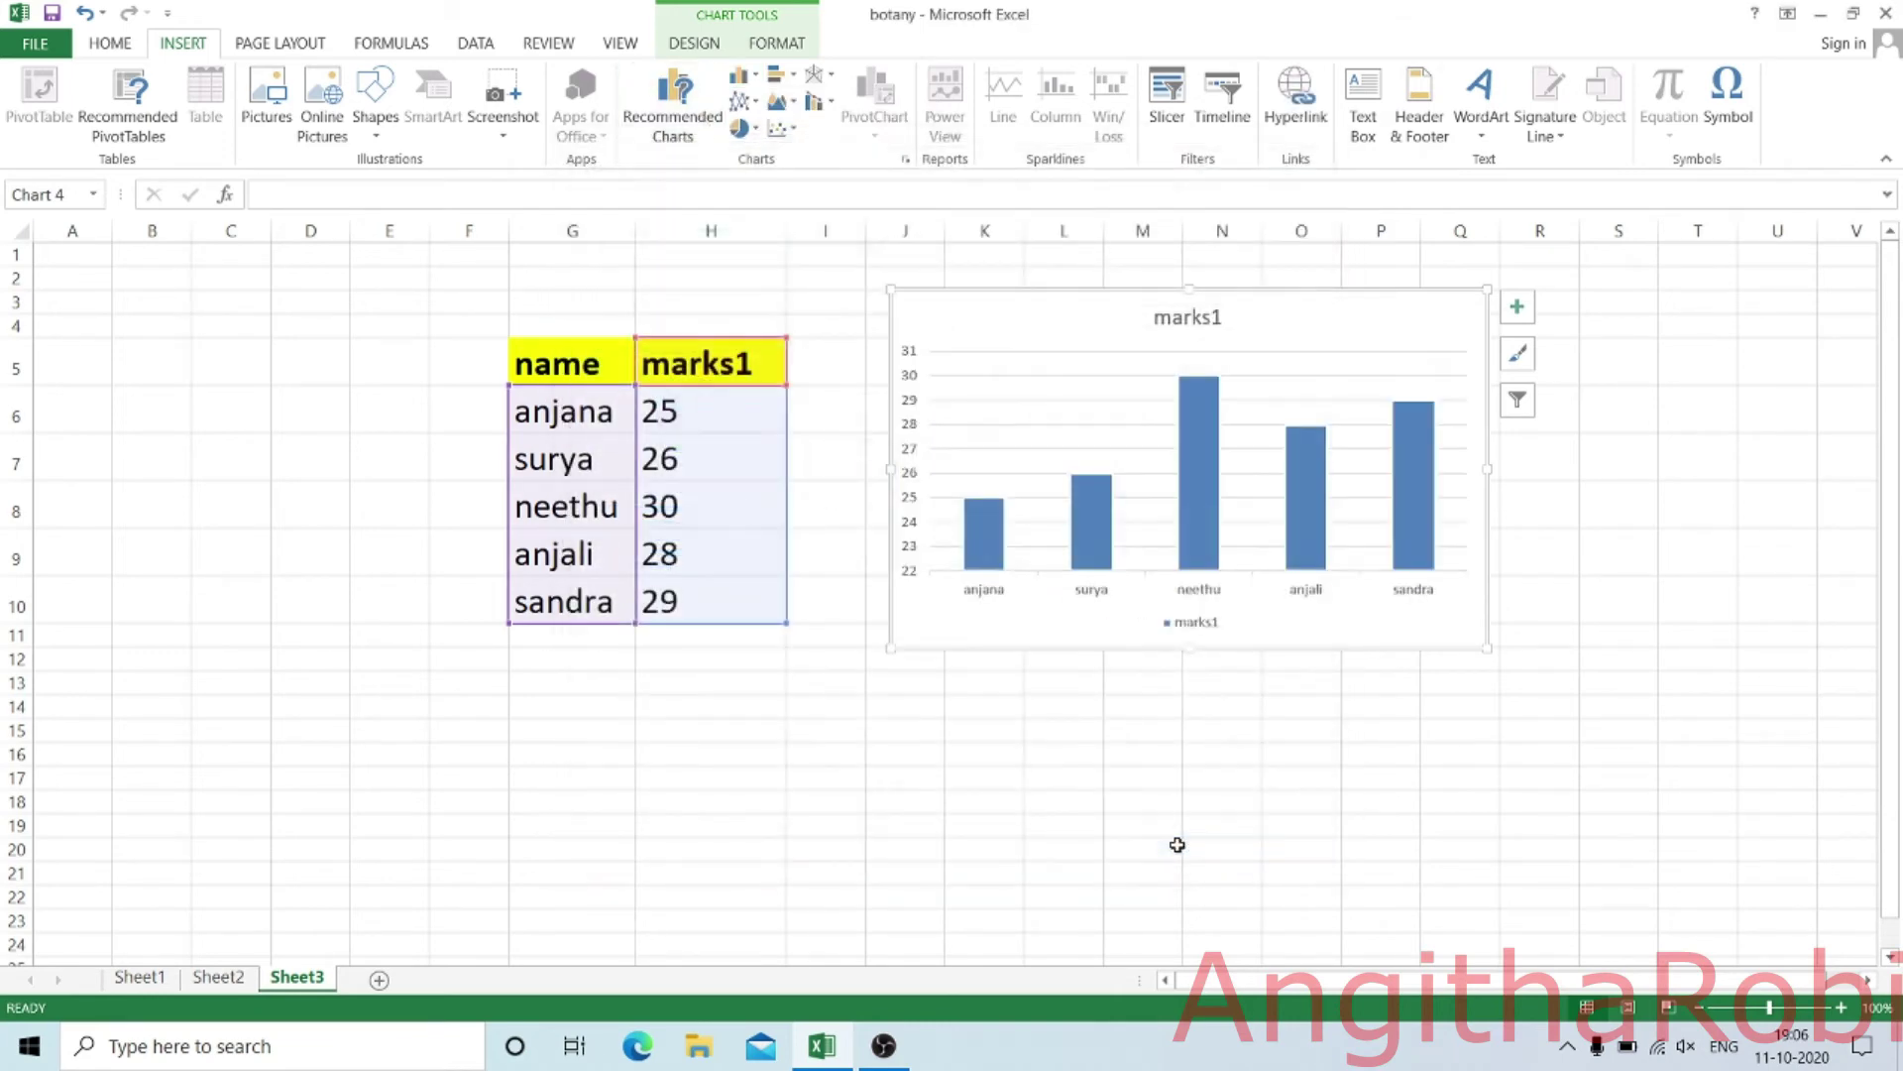
pyautogui.click(1362, 738)
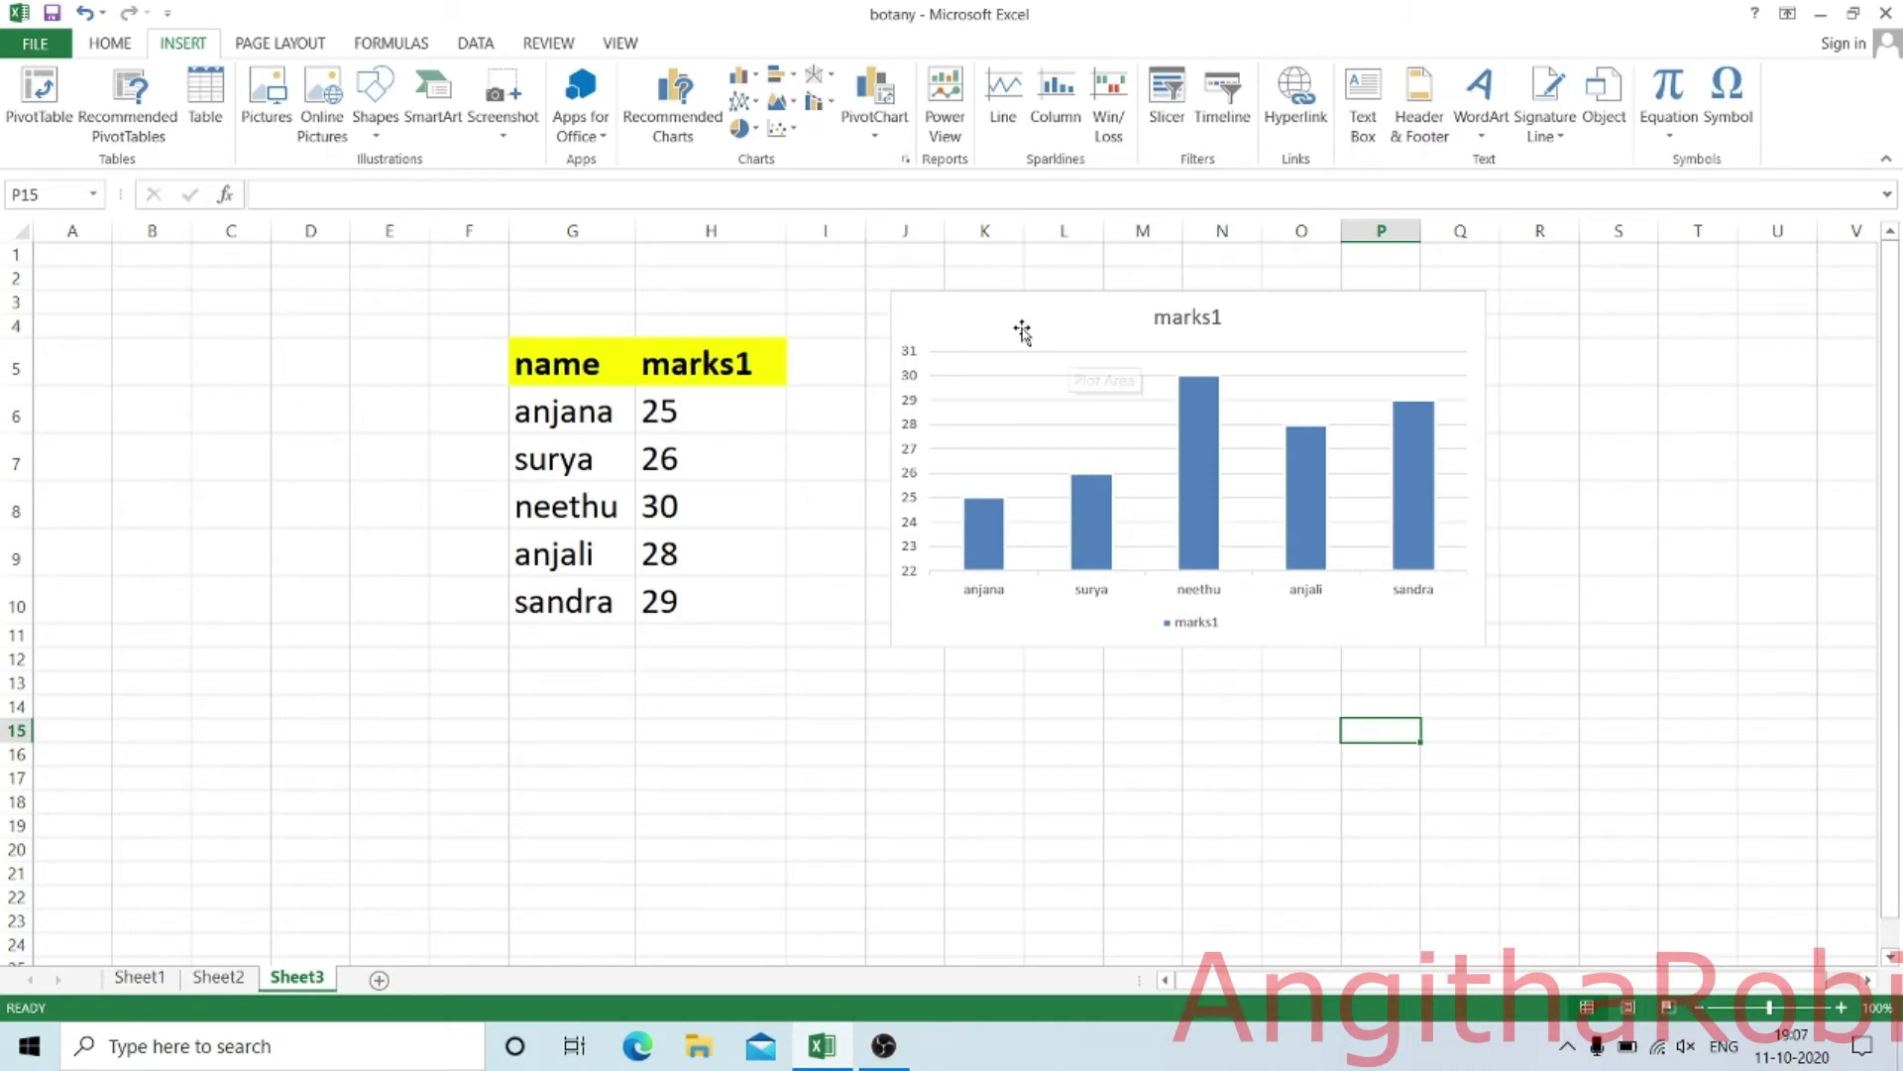
# - Move the marks1 column chart farther from the table and delete it from the sheet
pyautogui.click(1063, 327)
pyautogui.moveTo(1063, 327); pyautogui.dragTo(1311, 333)
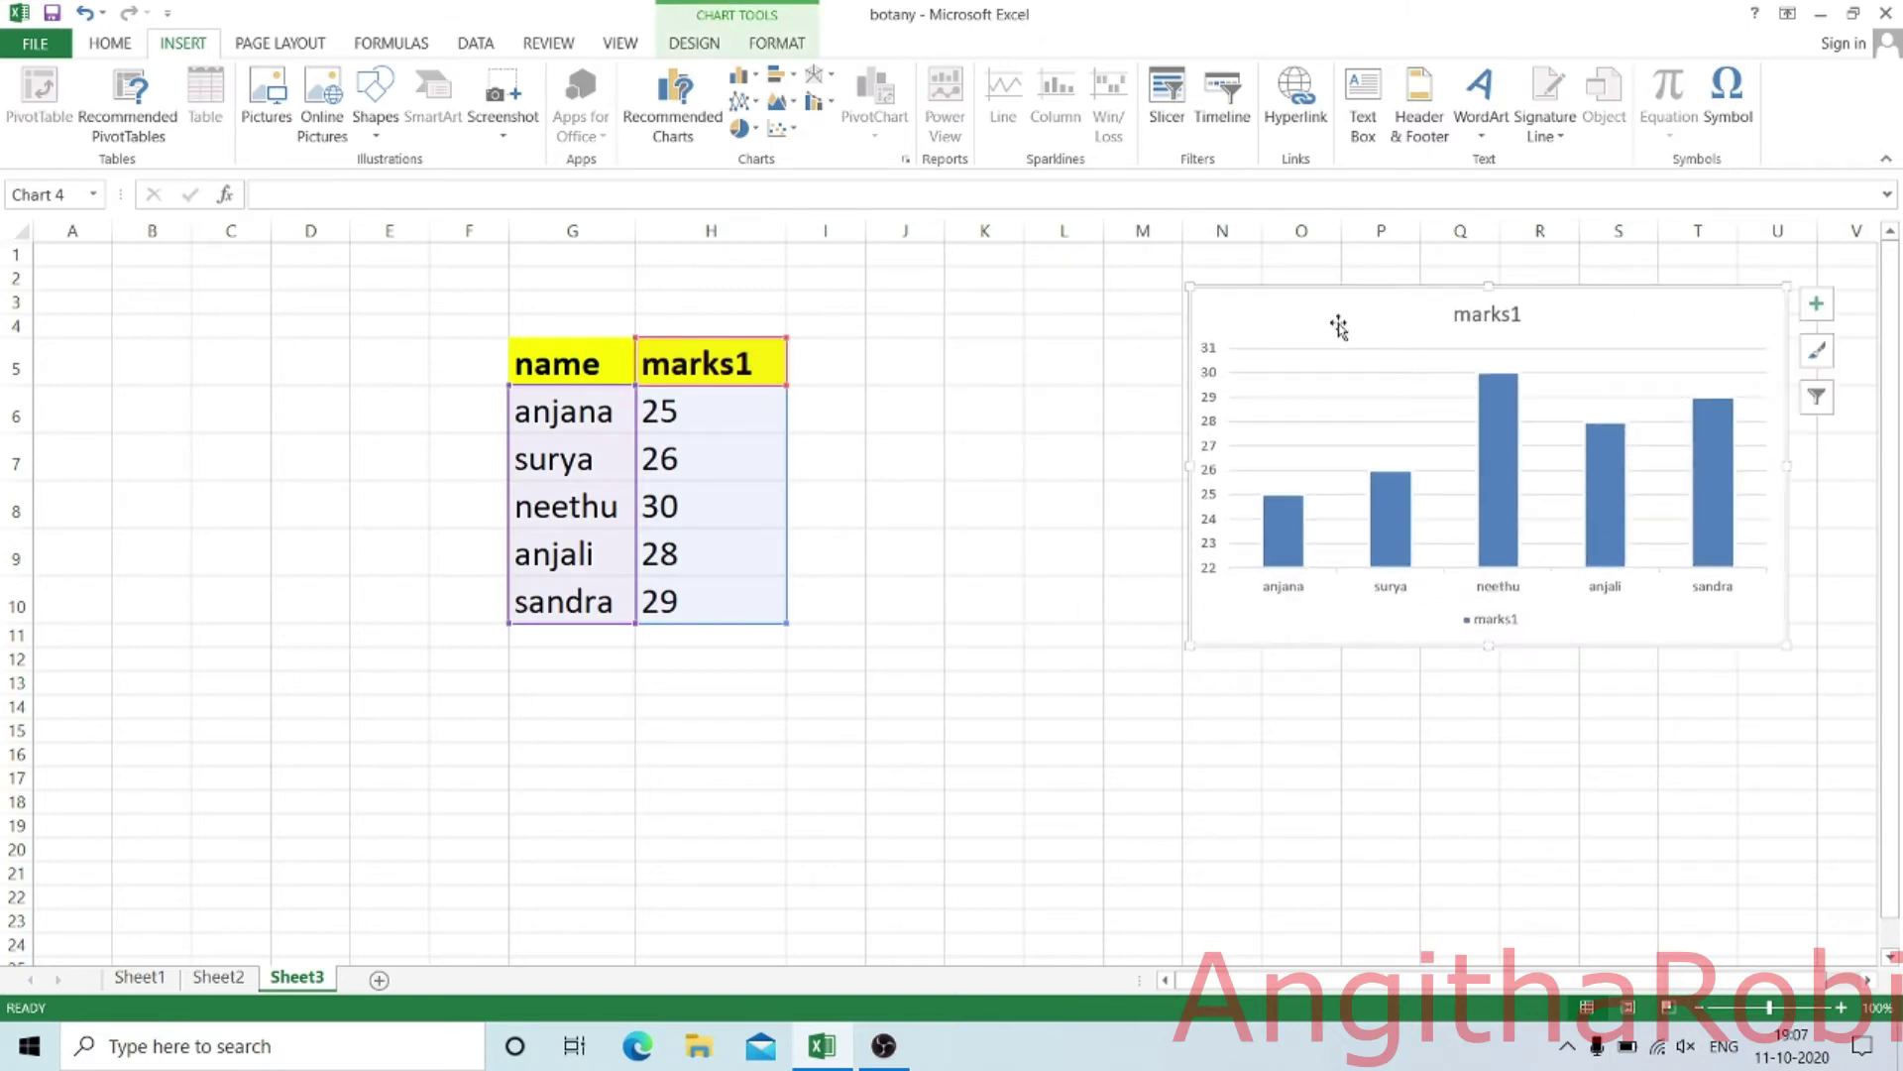
pyautogui.press('Delete')
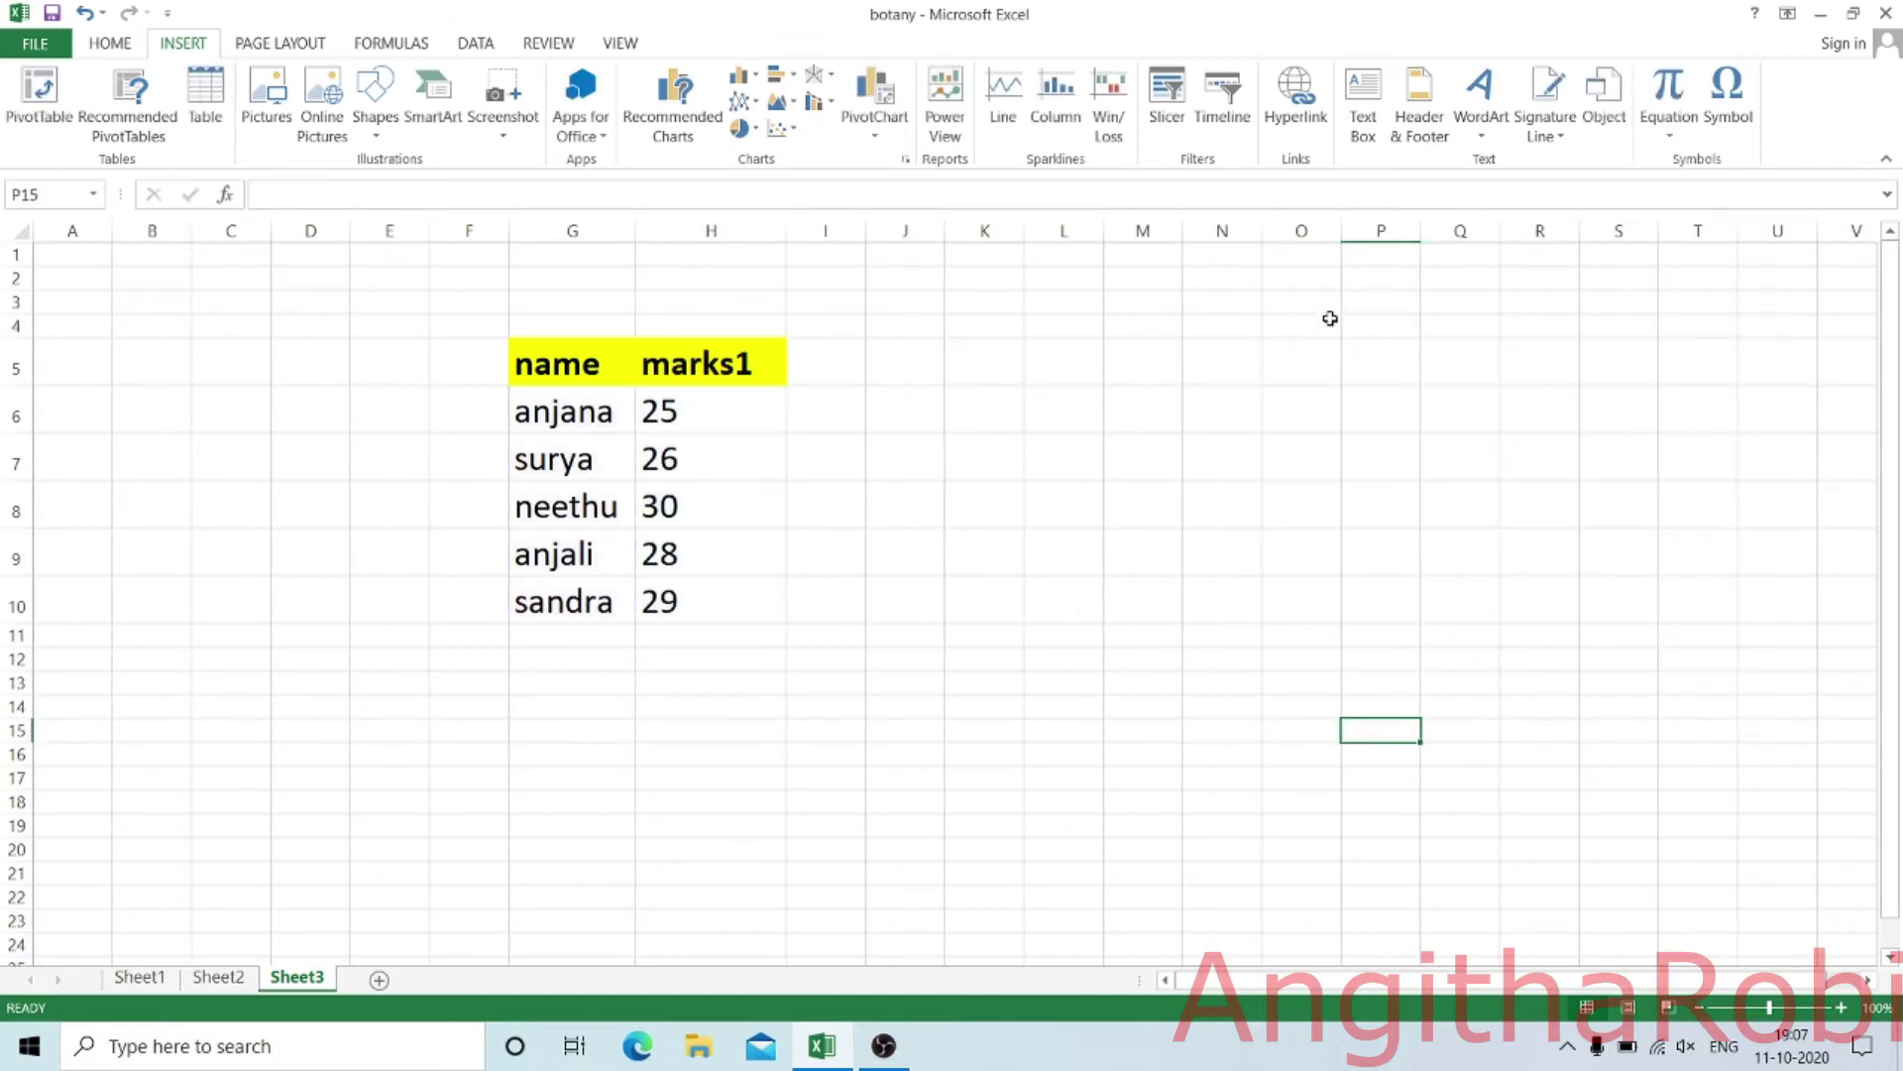
# - Add the column header marks2 in cell I5
pyautogui.click(832, 351)
pyautogui.write('m')
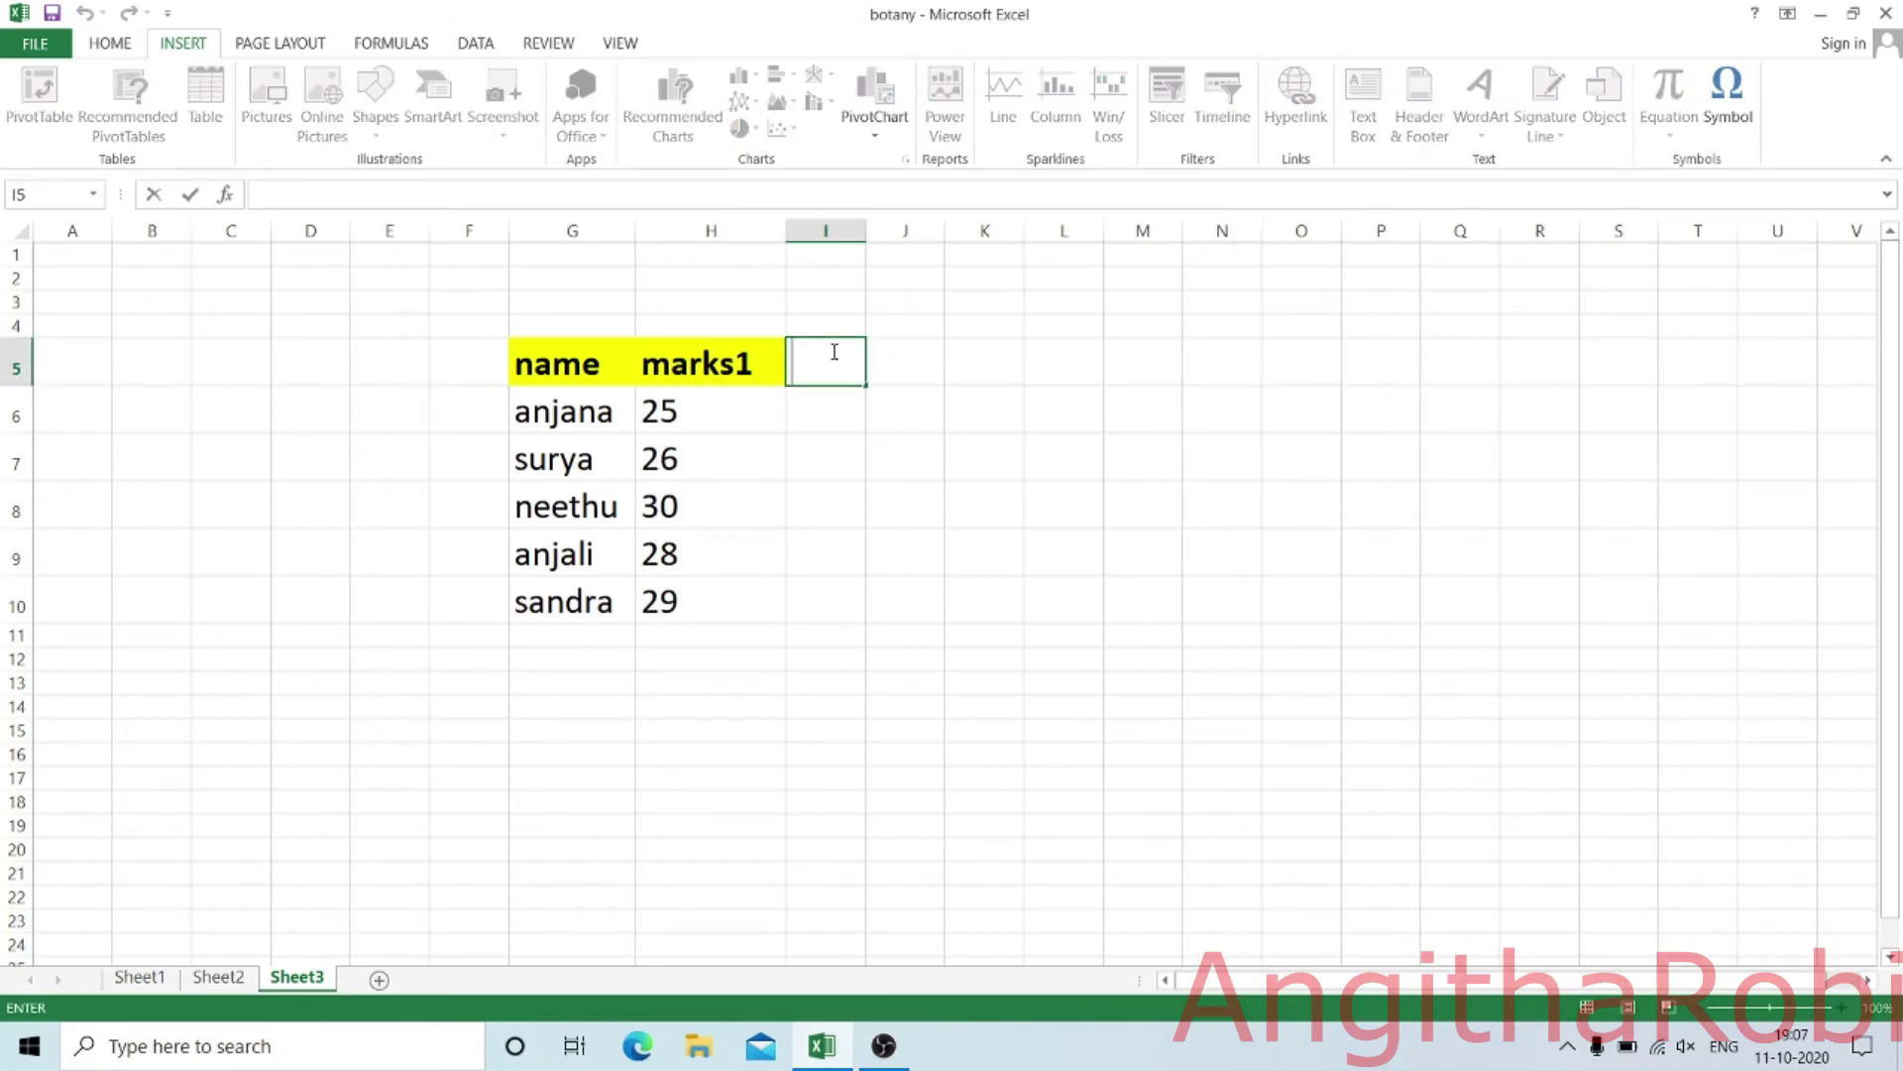
pyautogui.write('arks2')
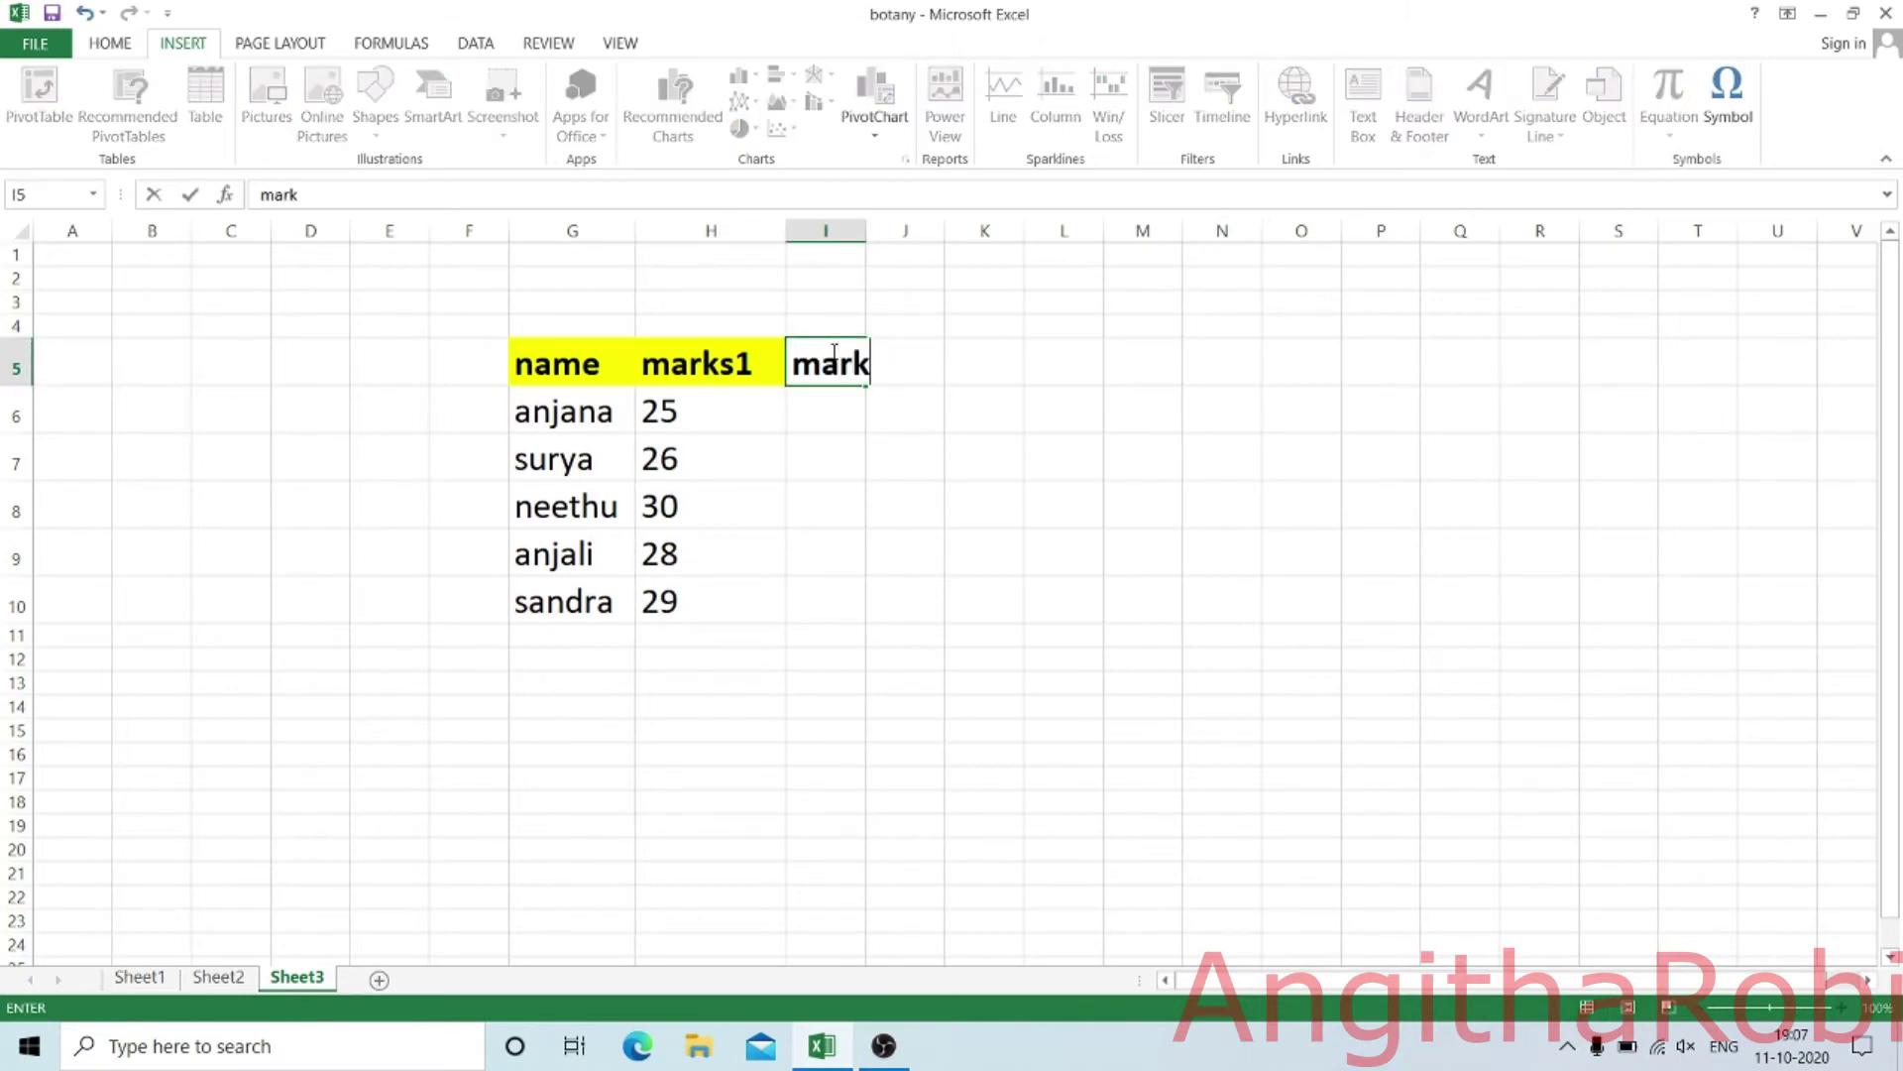
# - Enter the marks2 values 50, 49, 48, 47 and 50 in cells I6 to I10
pyautogui.click(848, 411)
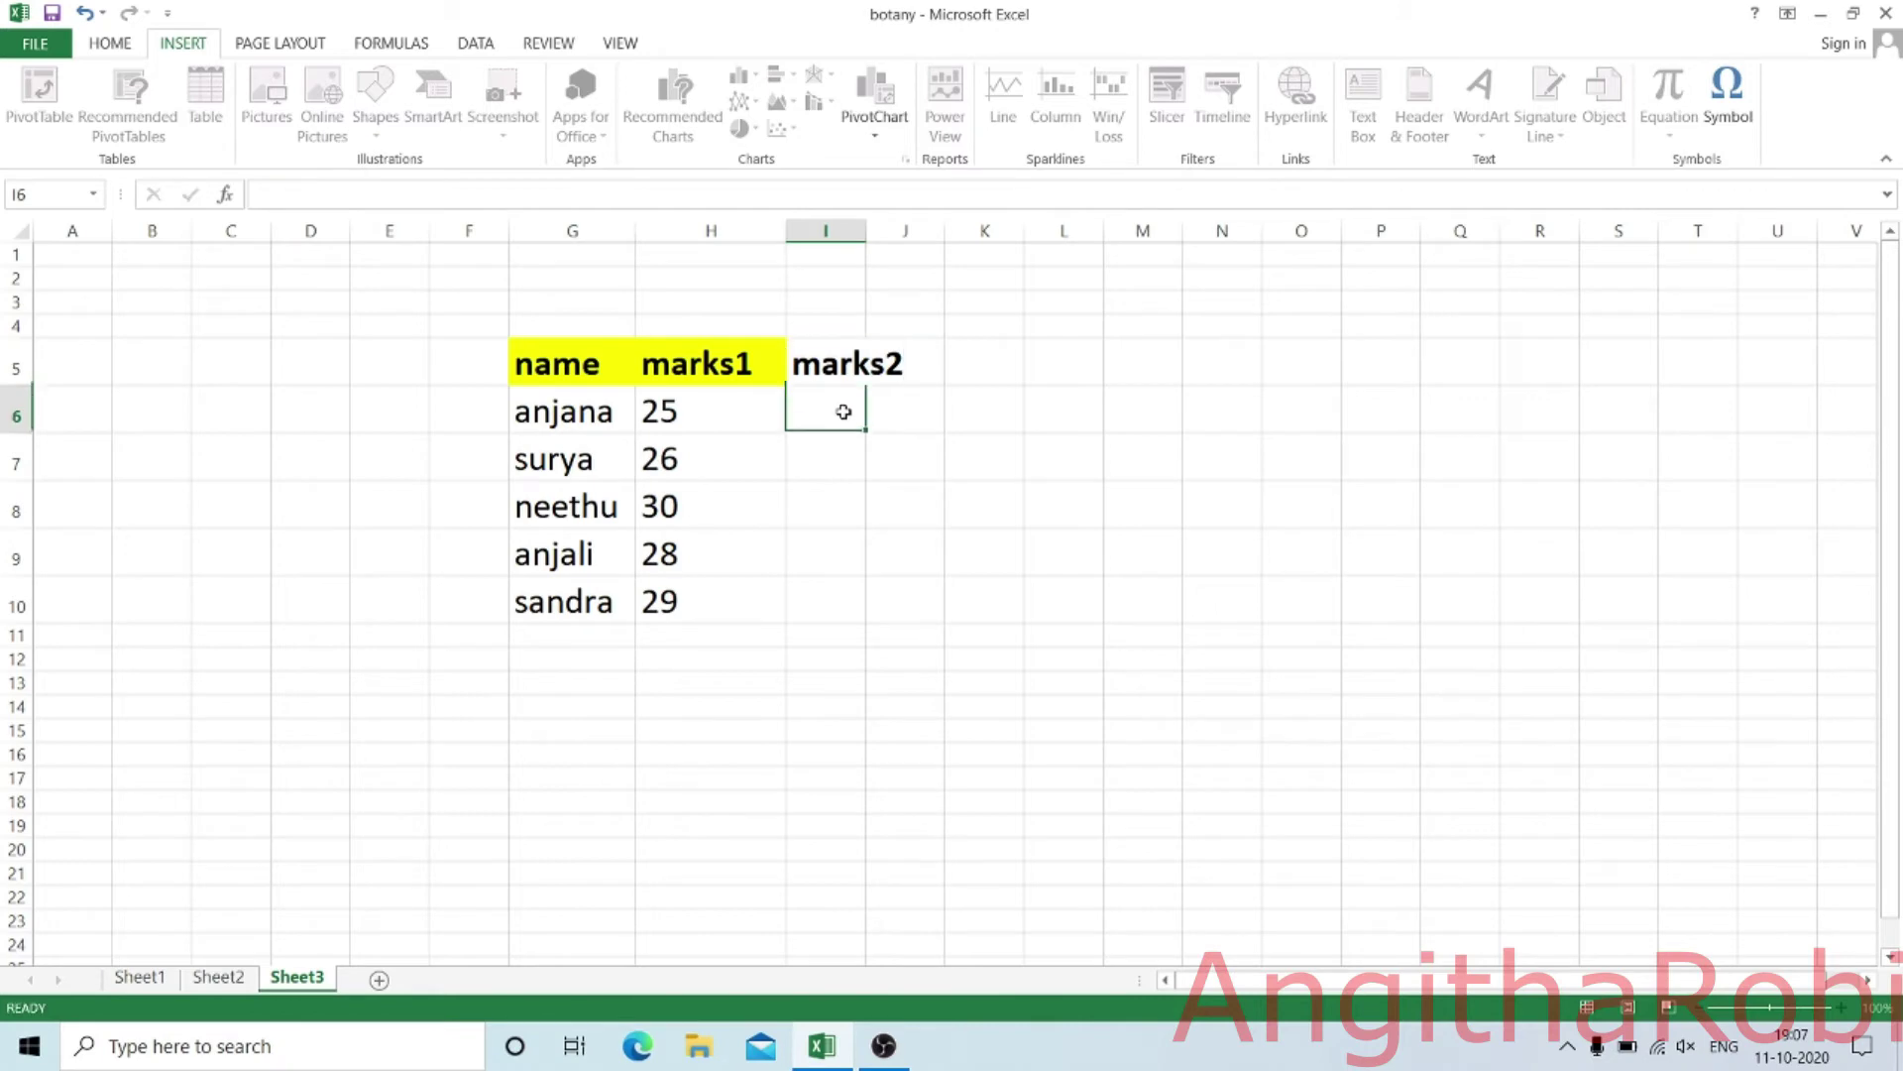
pyautogui.write('50')
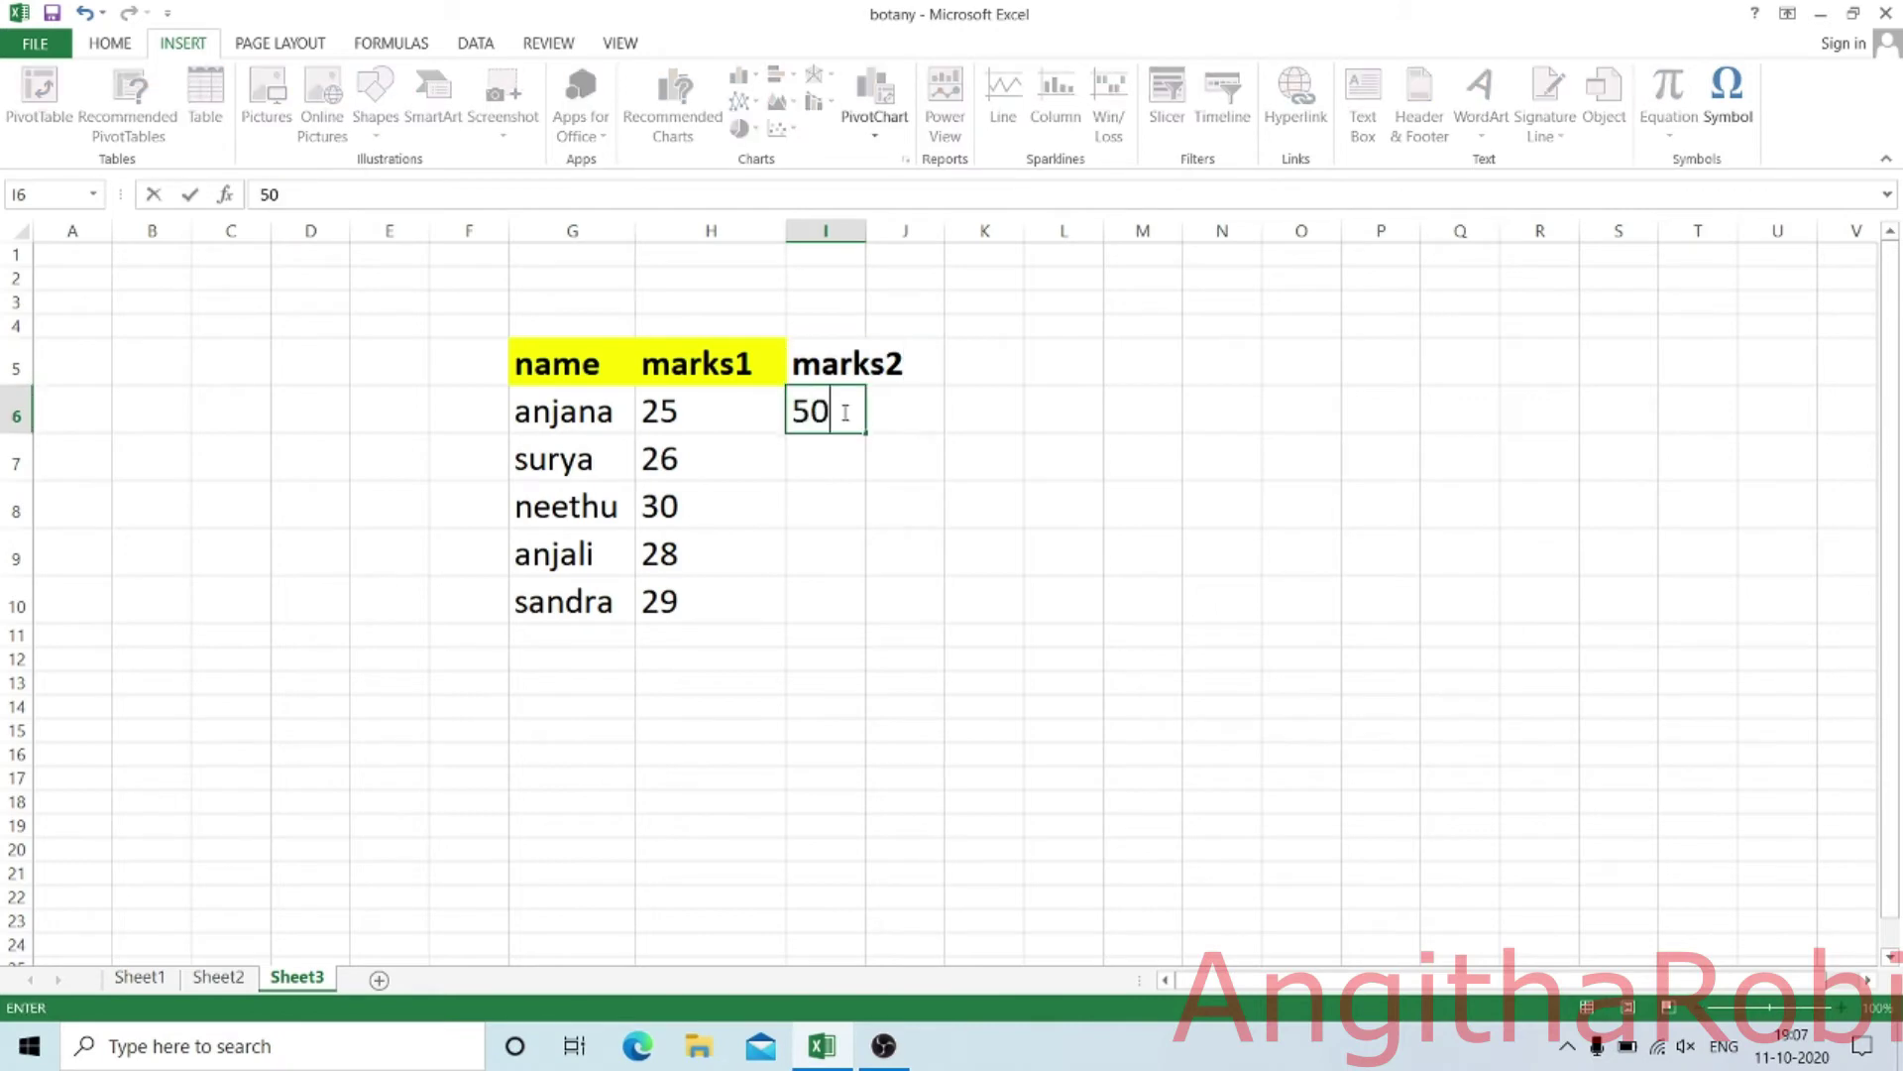
pyautogui.click(832, 429)
pyautogui.click(829, 458)
pyautogui.write('49')
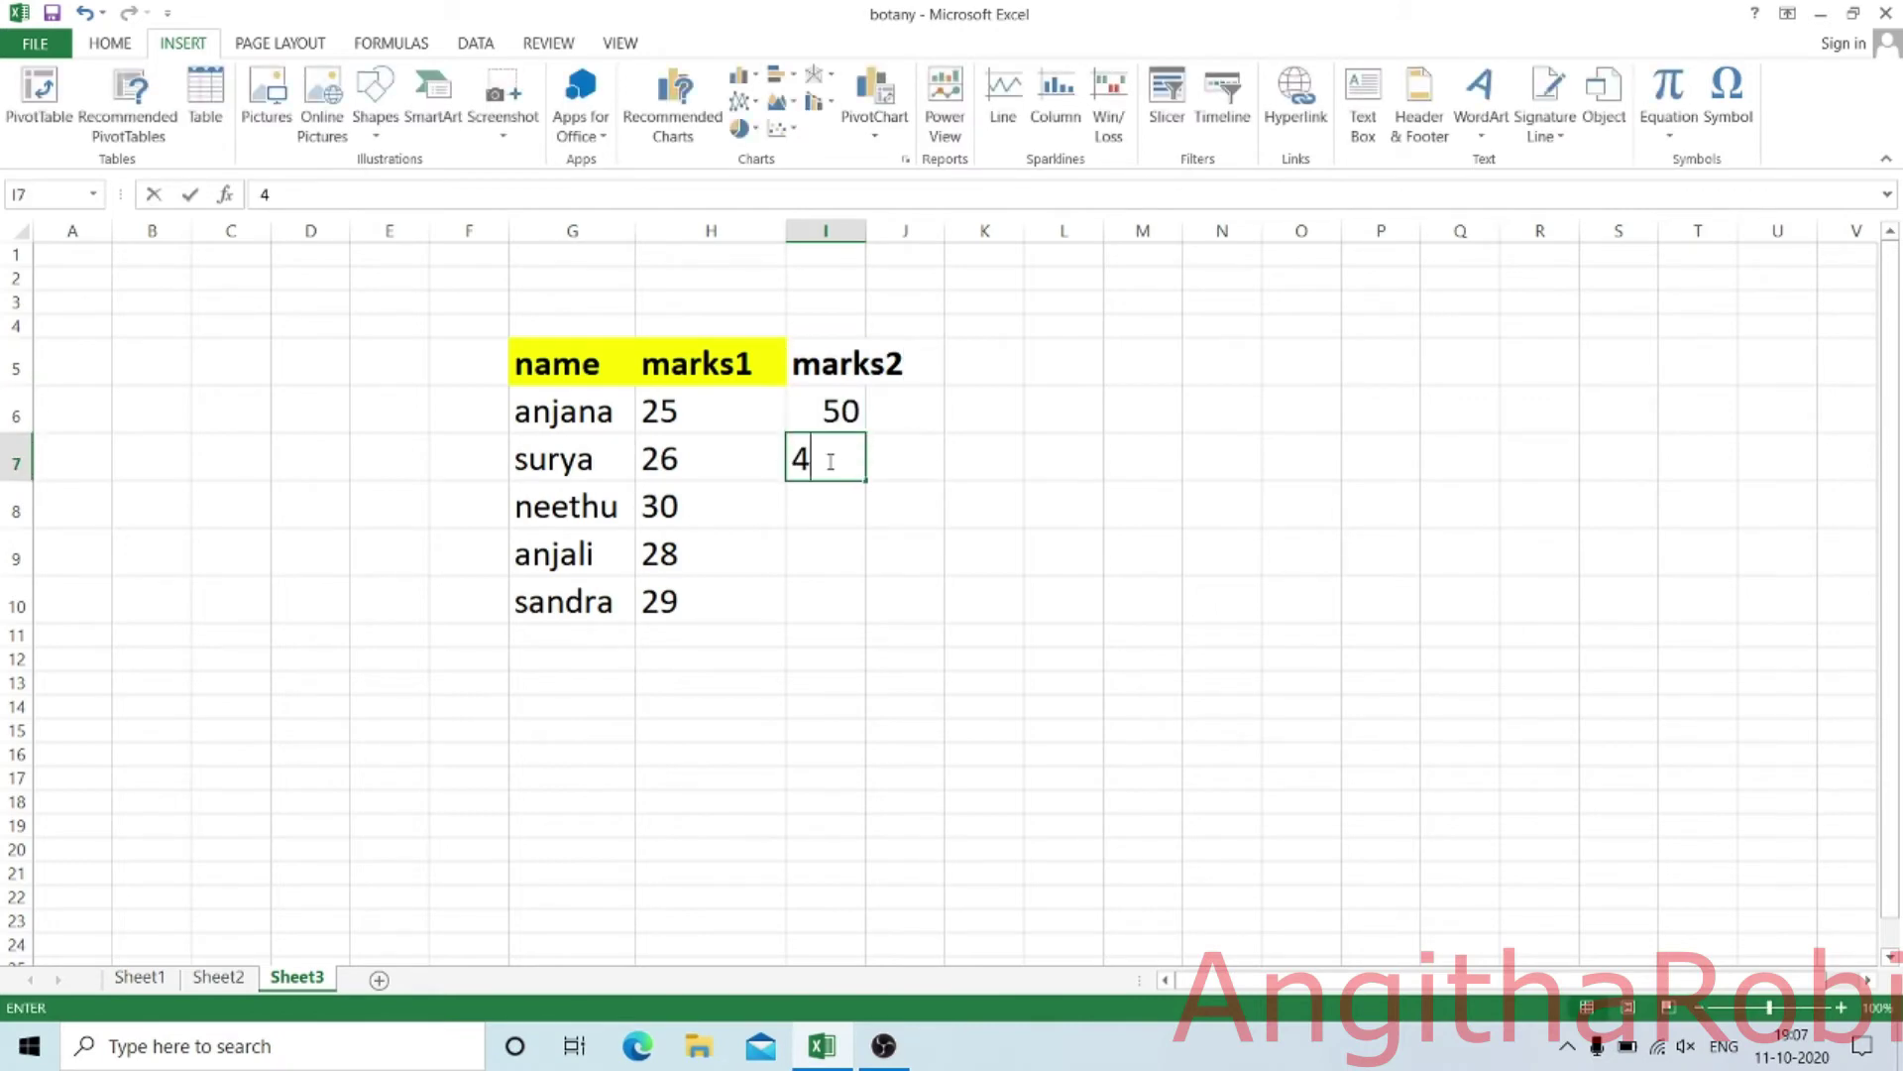
pyautogui.click(830, 486)
pyautogui.write('48')
pyautogui.click(822, 540)
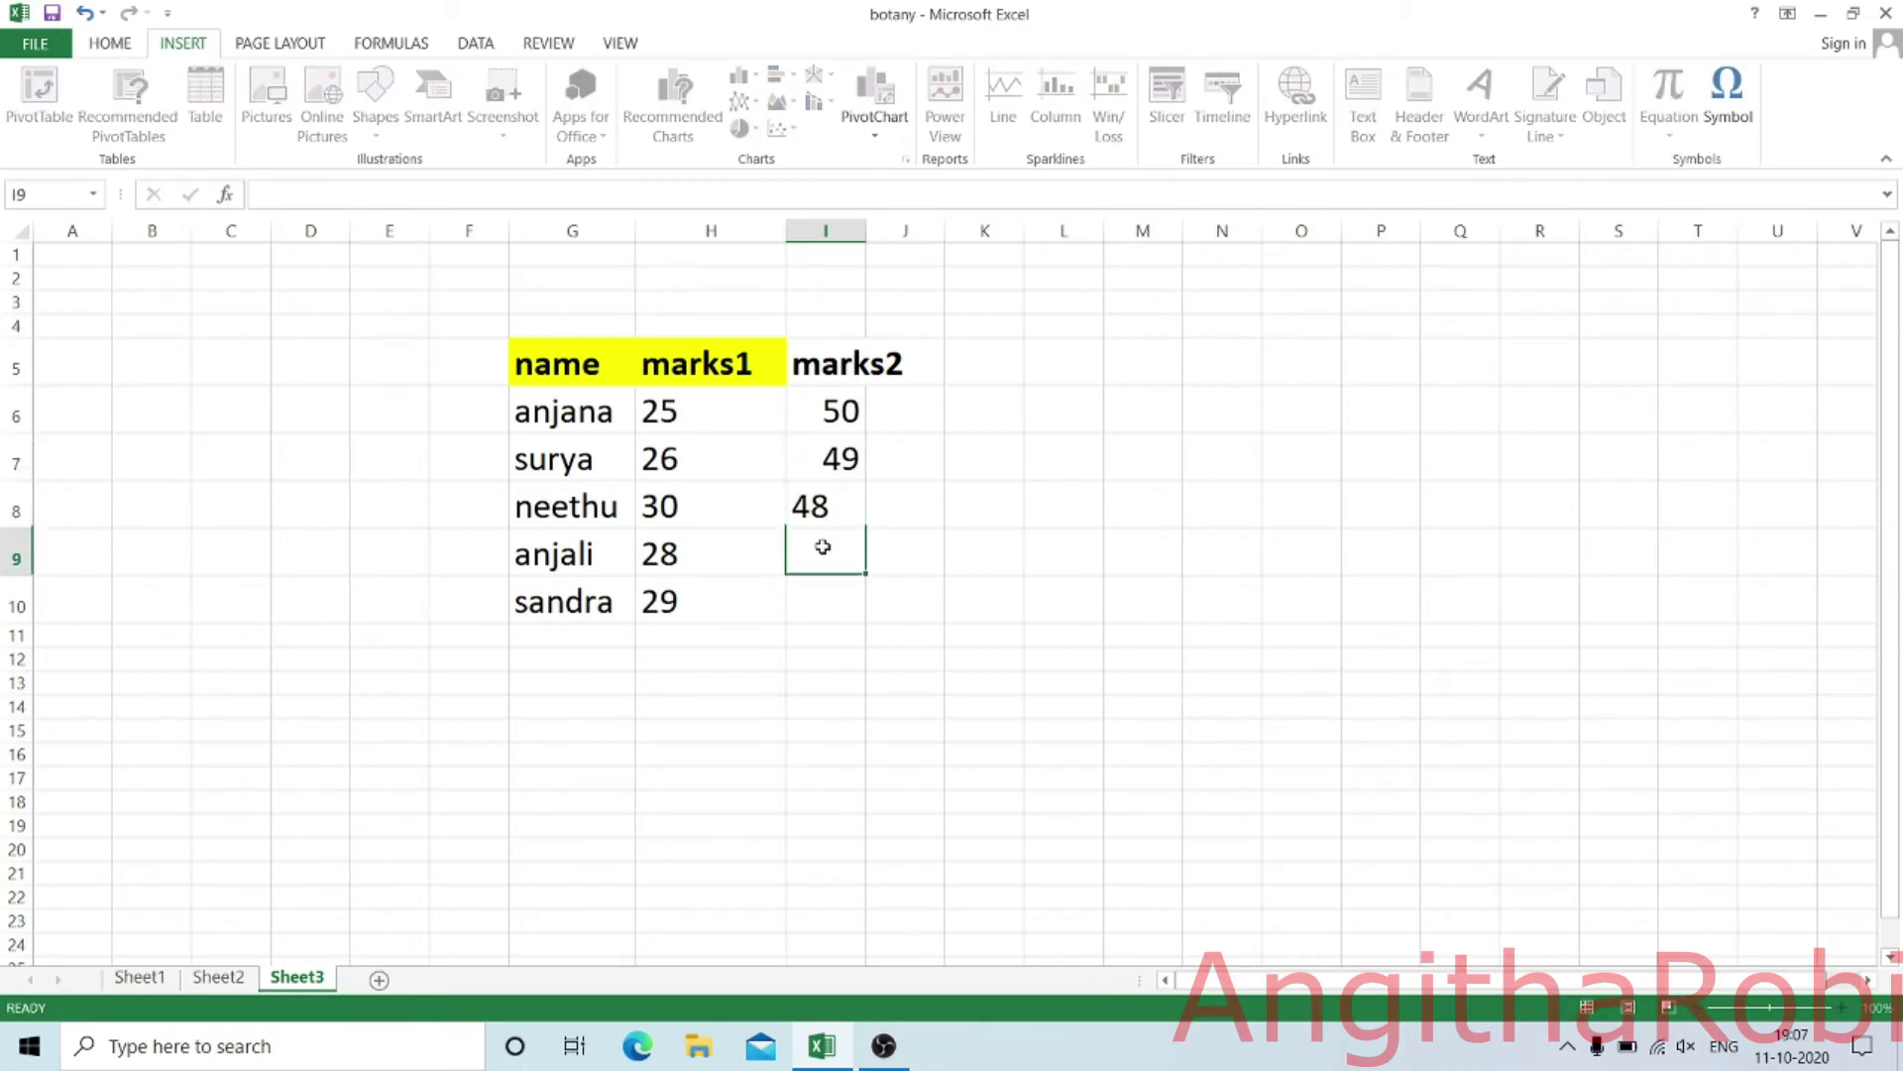
pyautogui.write('47')
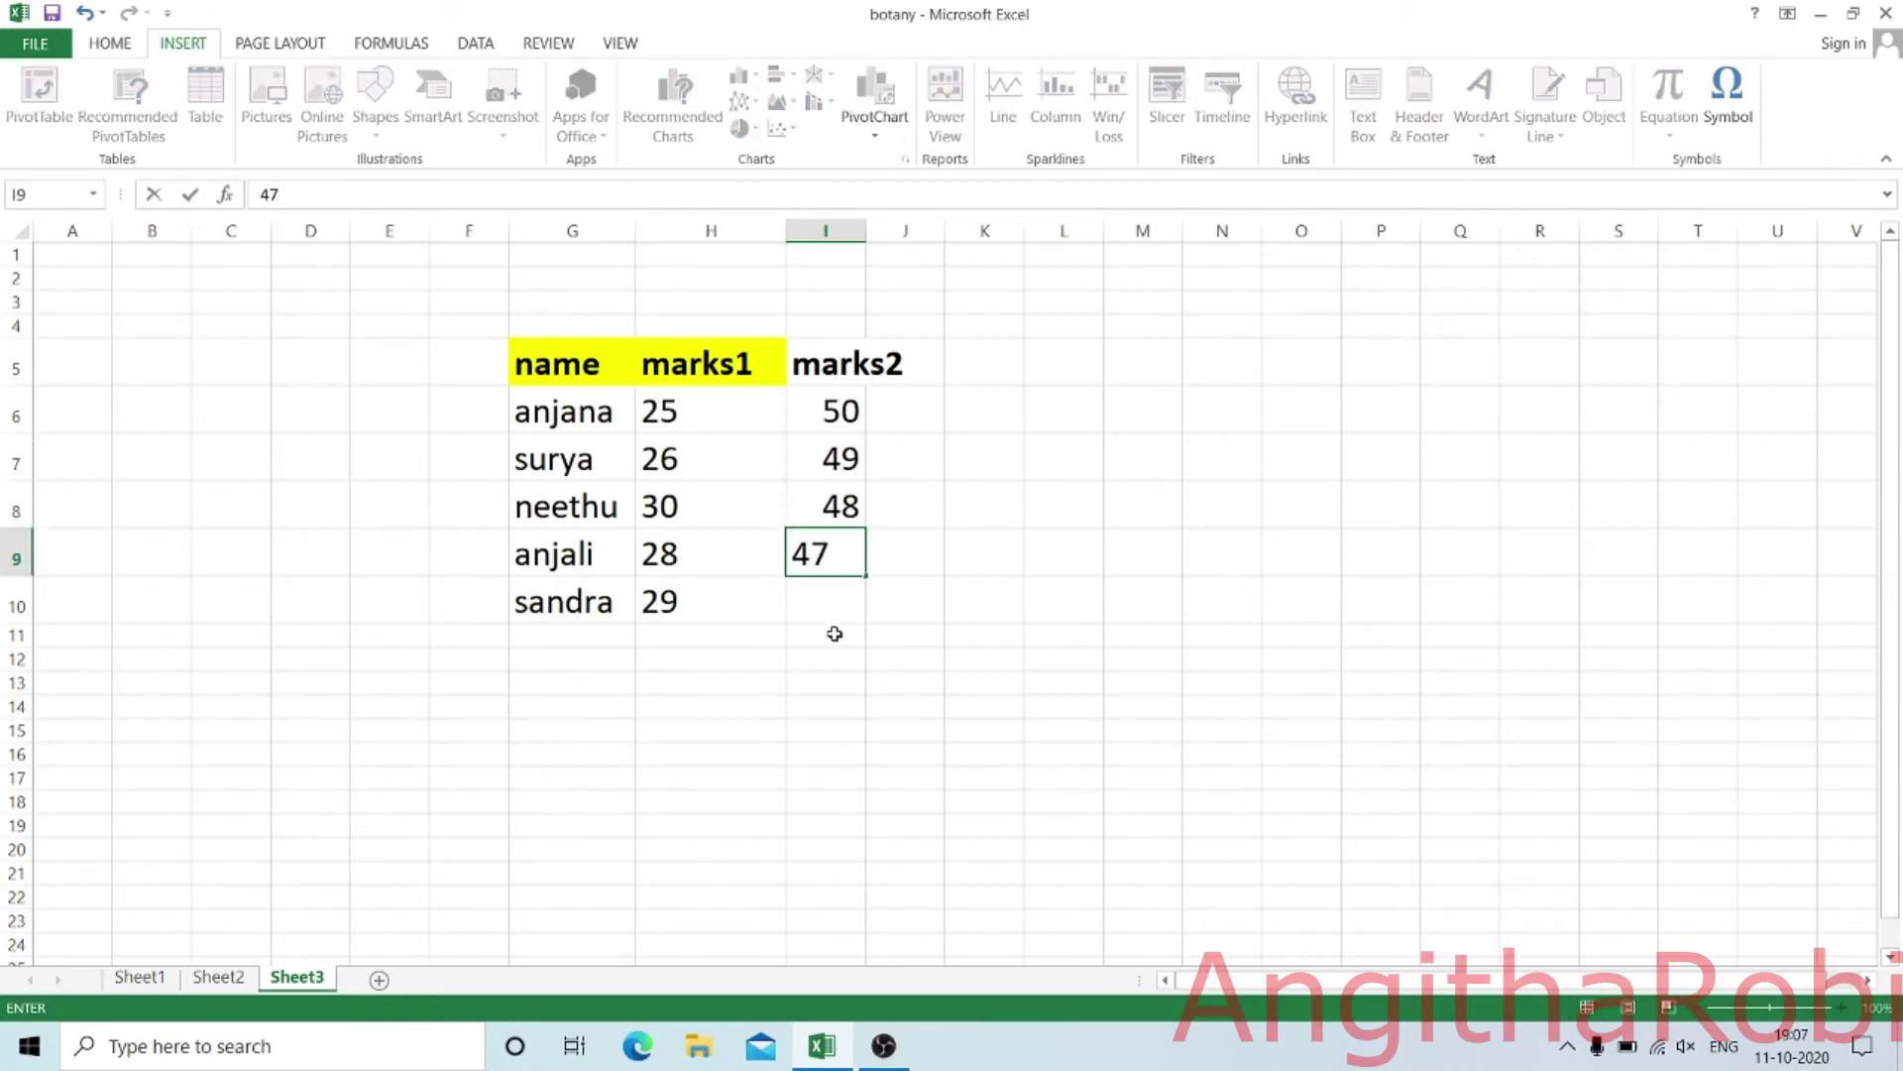
pyautogui.click(840, 592)
pyautogui.write('50')
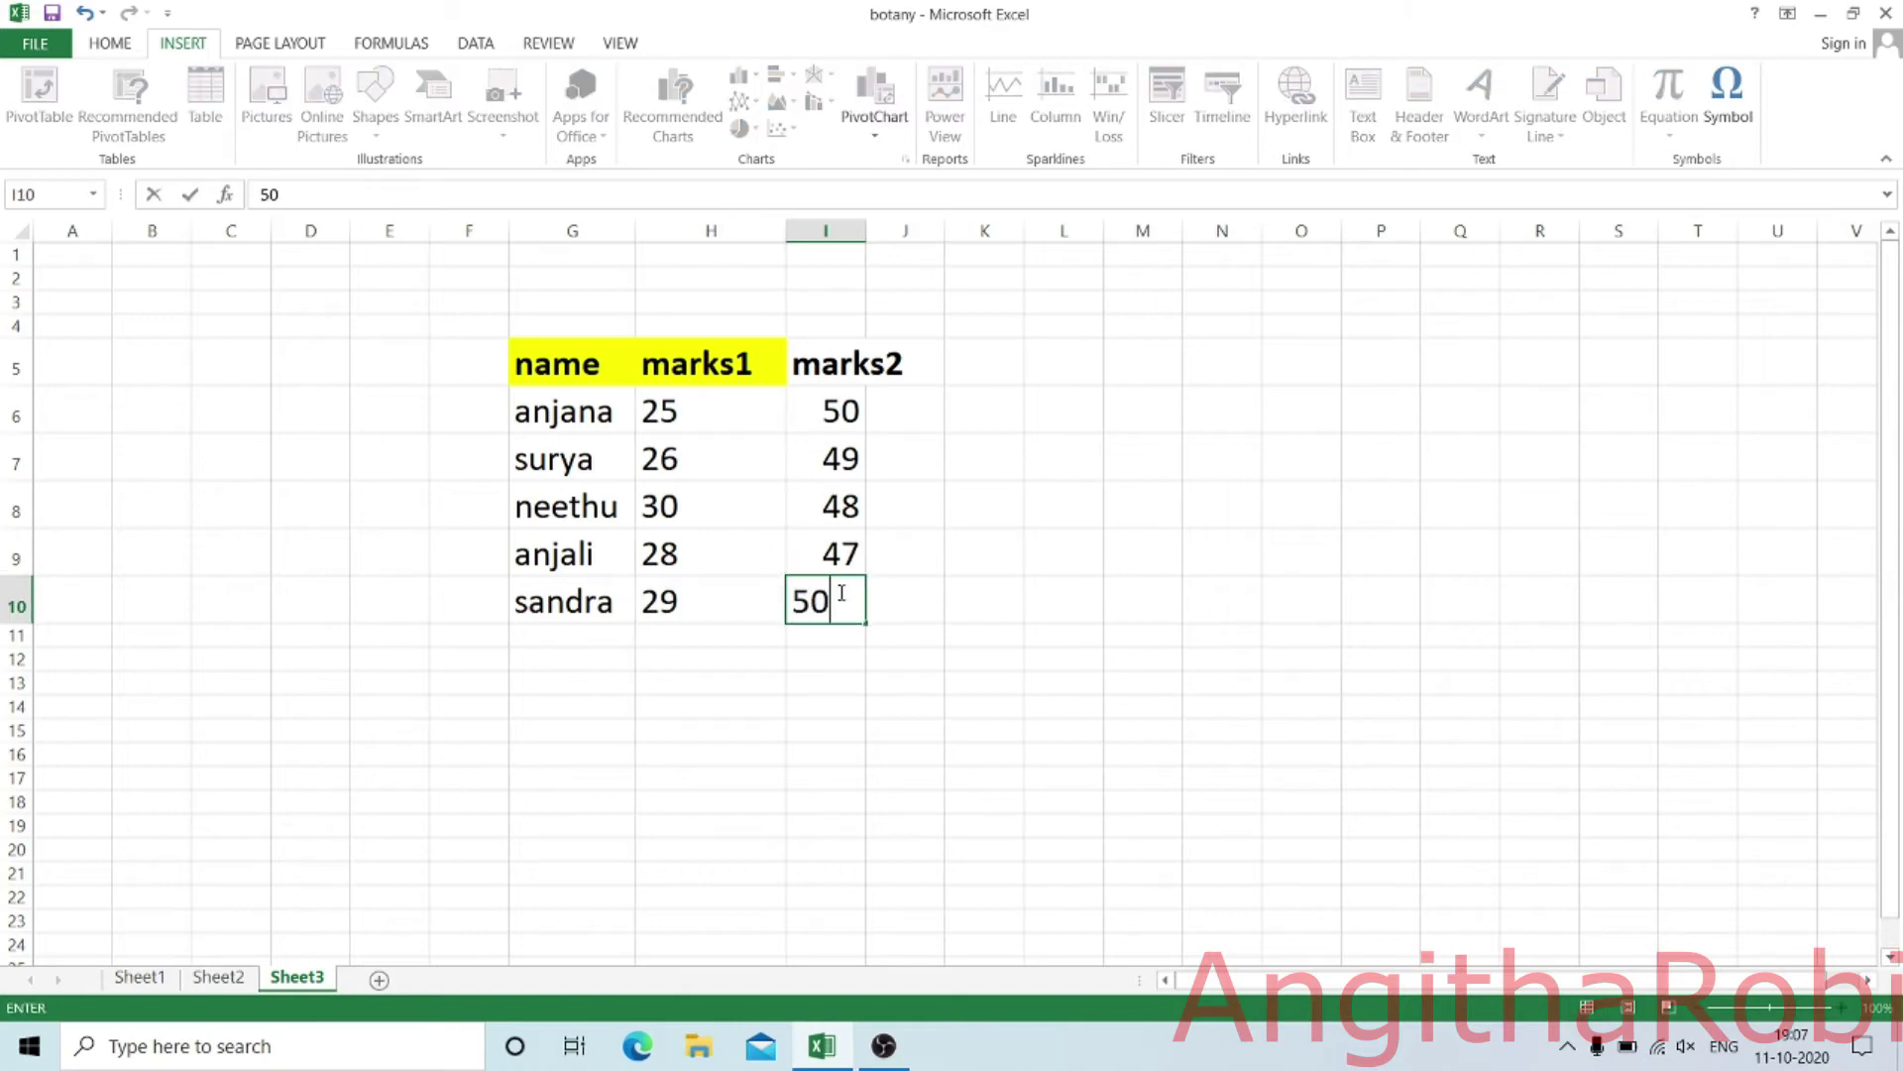
# - Fill the header row cells G5 to J5 with yellow
pyautogui.click(583, 357)
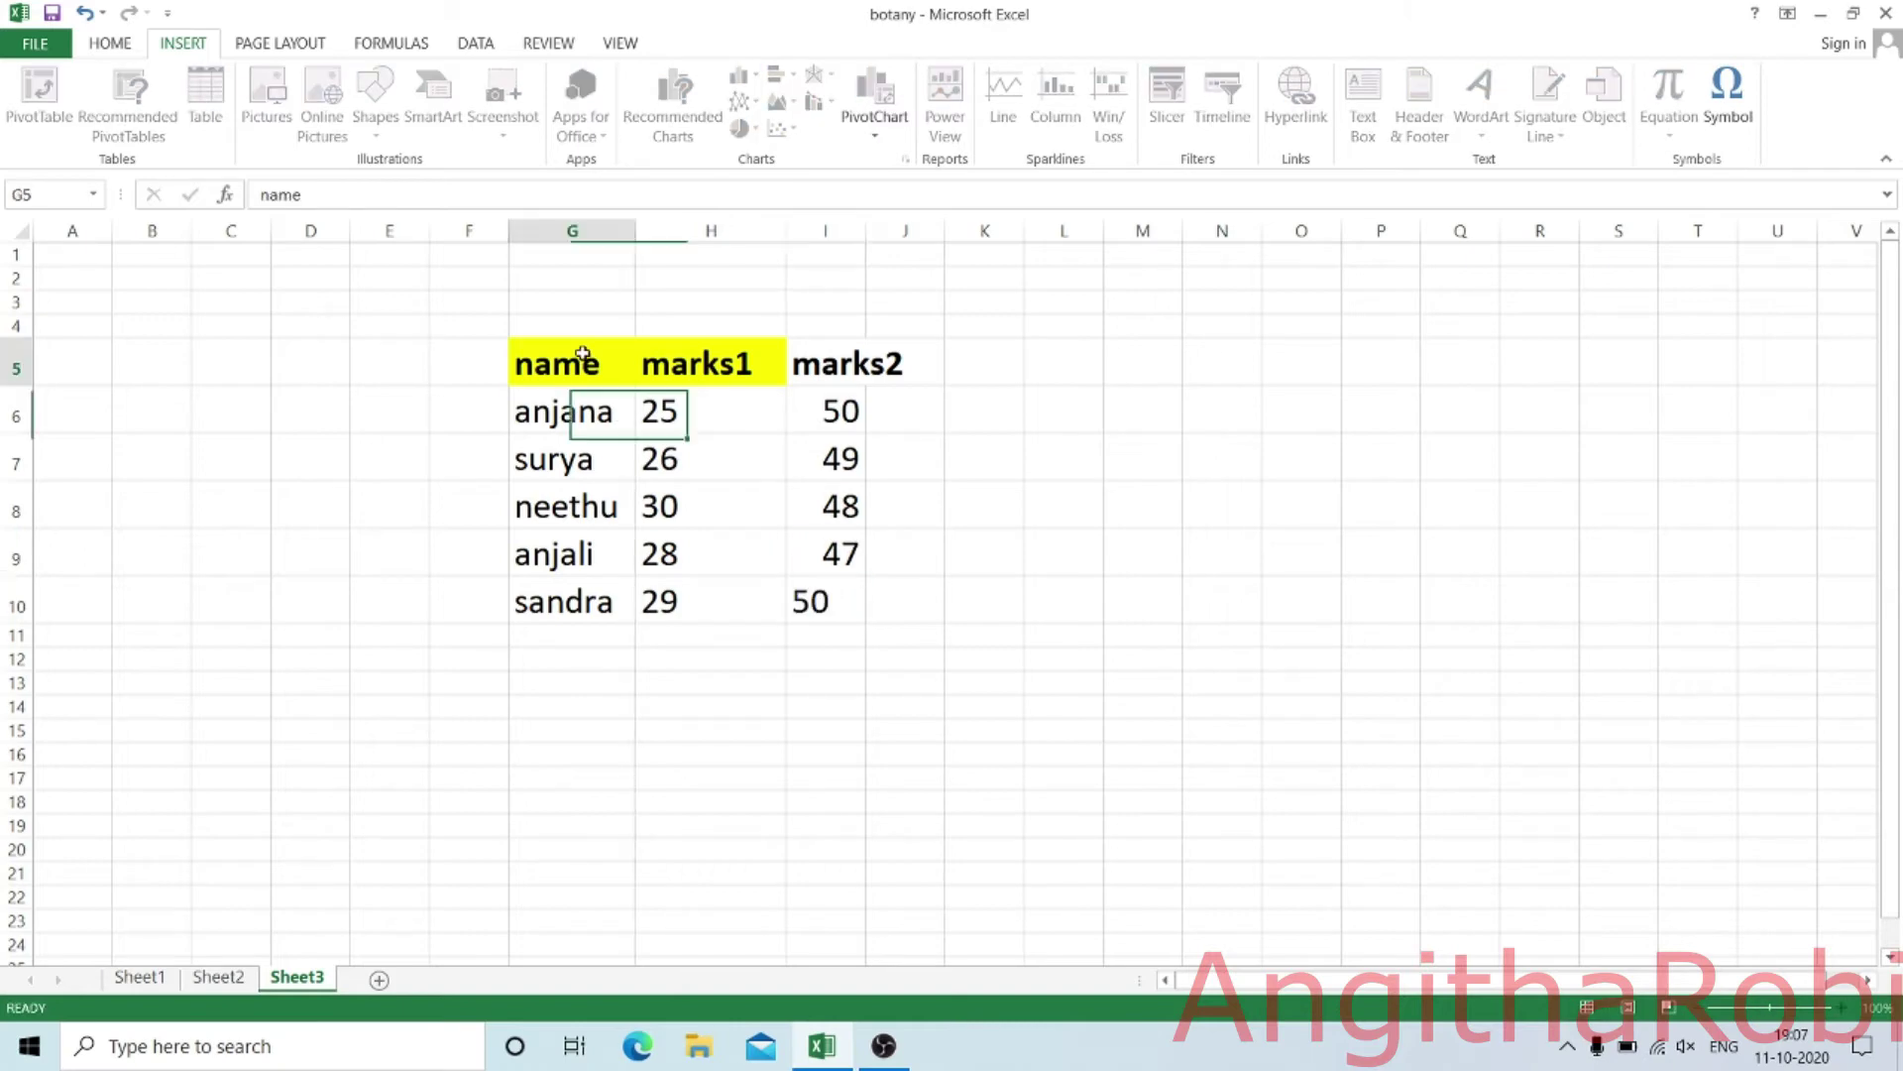
pyautogui.moveTo(604, 353); pyautogui.dragTo(932, 362)
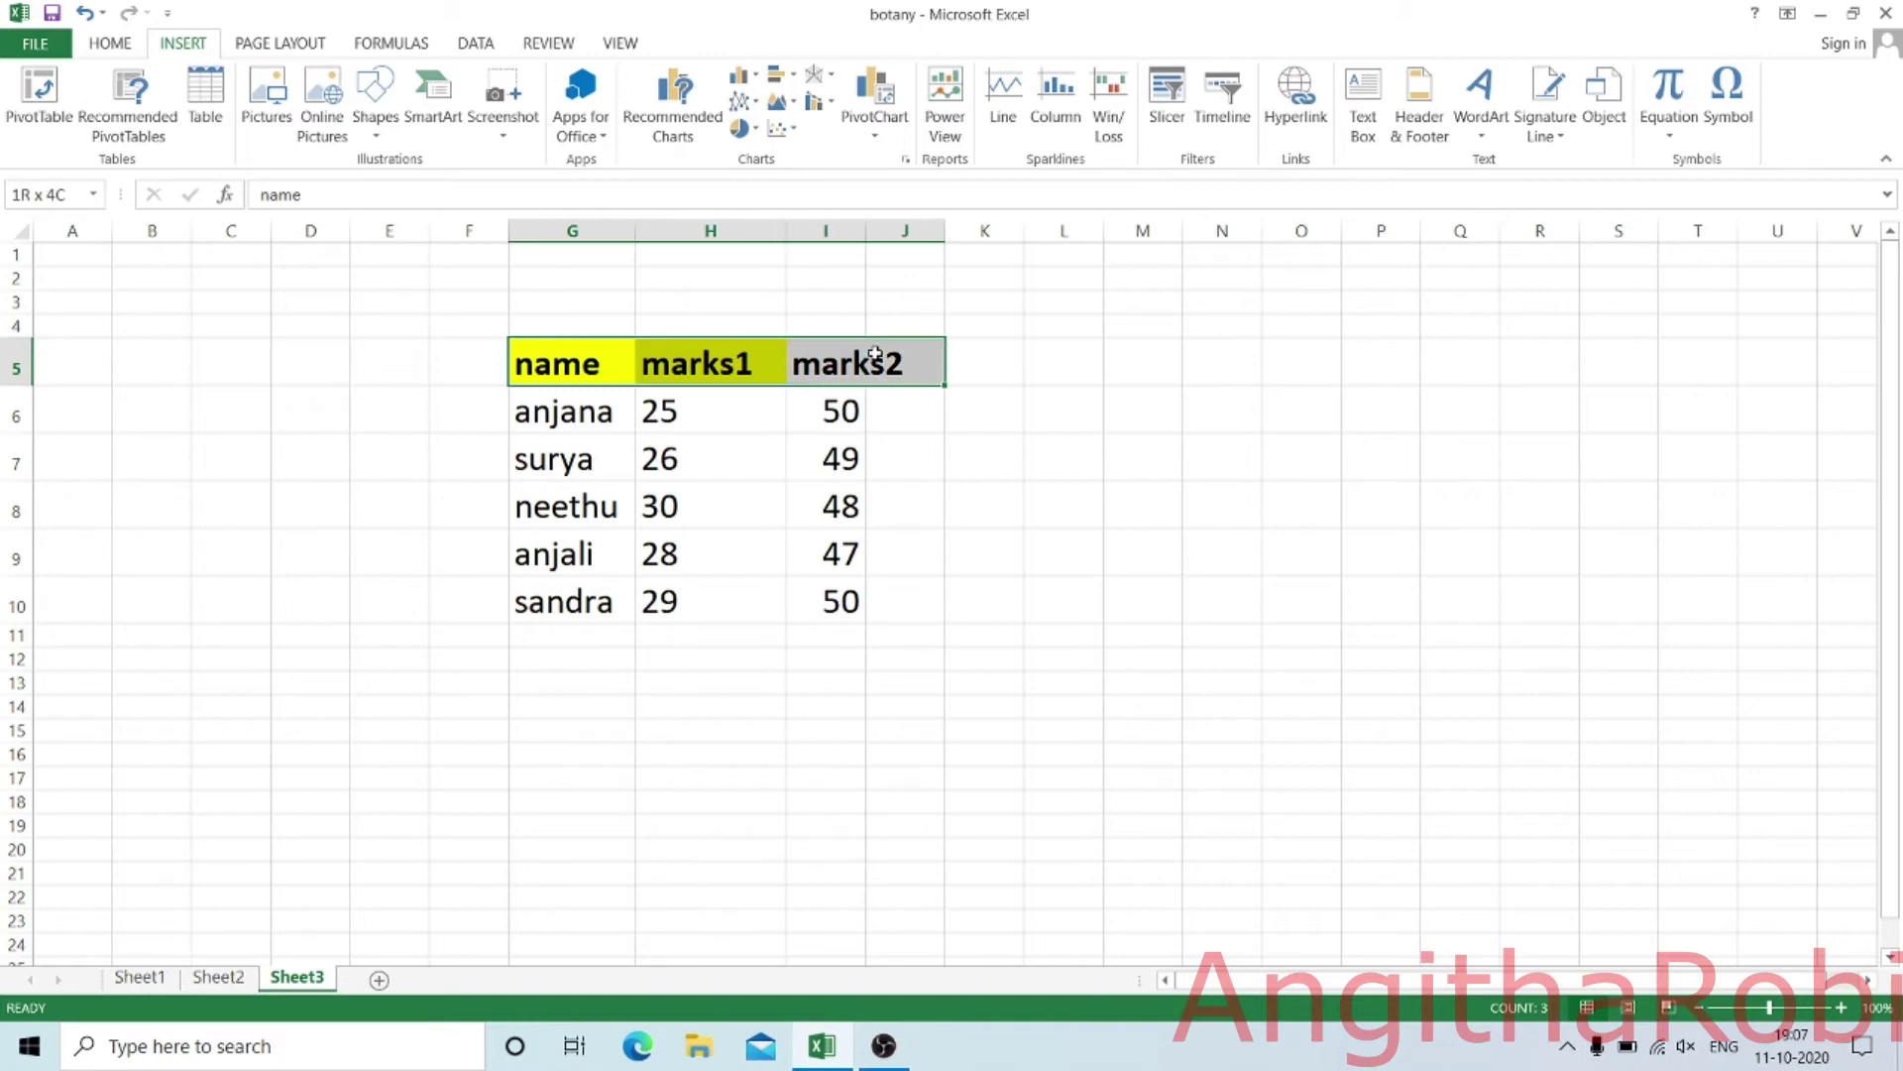
pyautogui.click(117, 42)
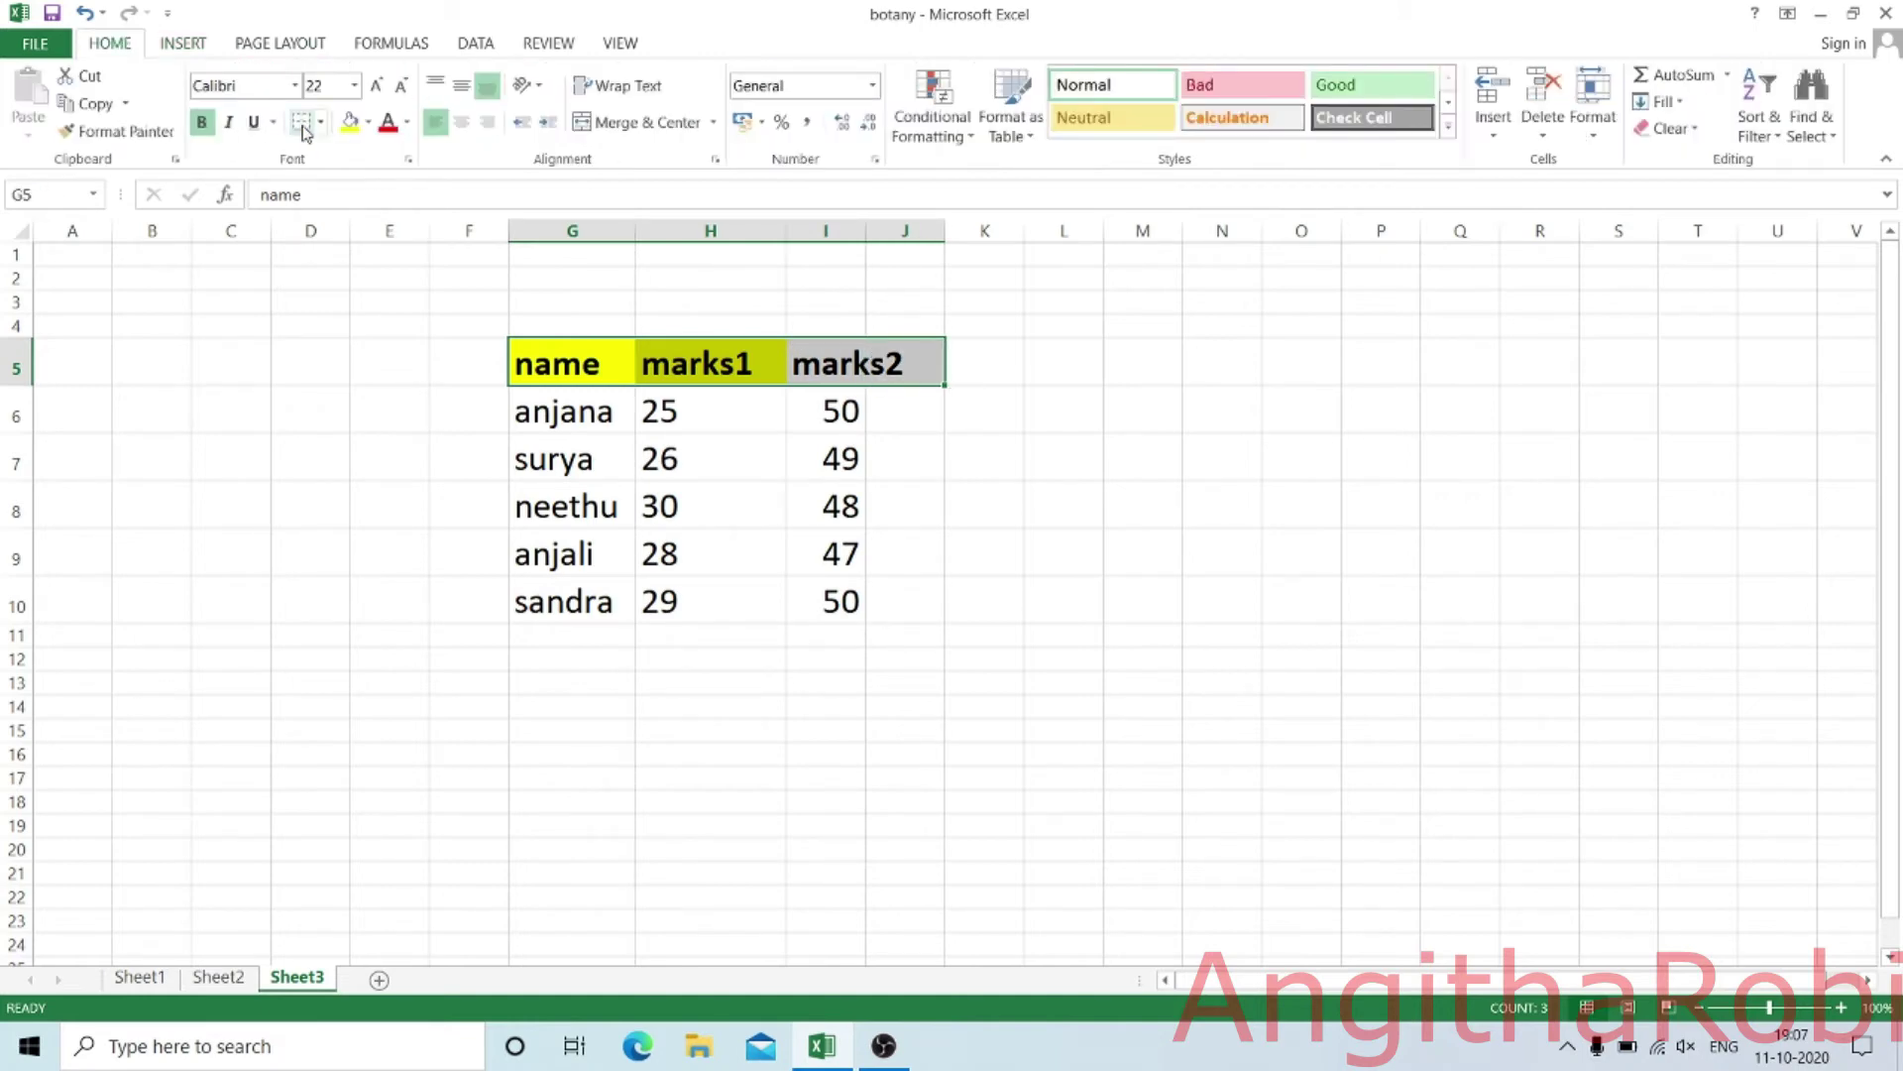
pyautogui.click(349, 122)
pyautogui.click(879, 439)
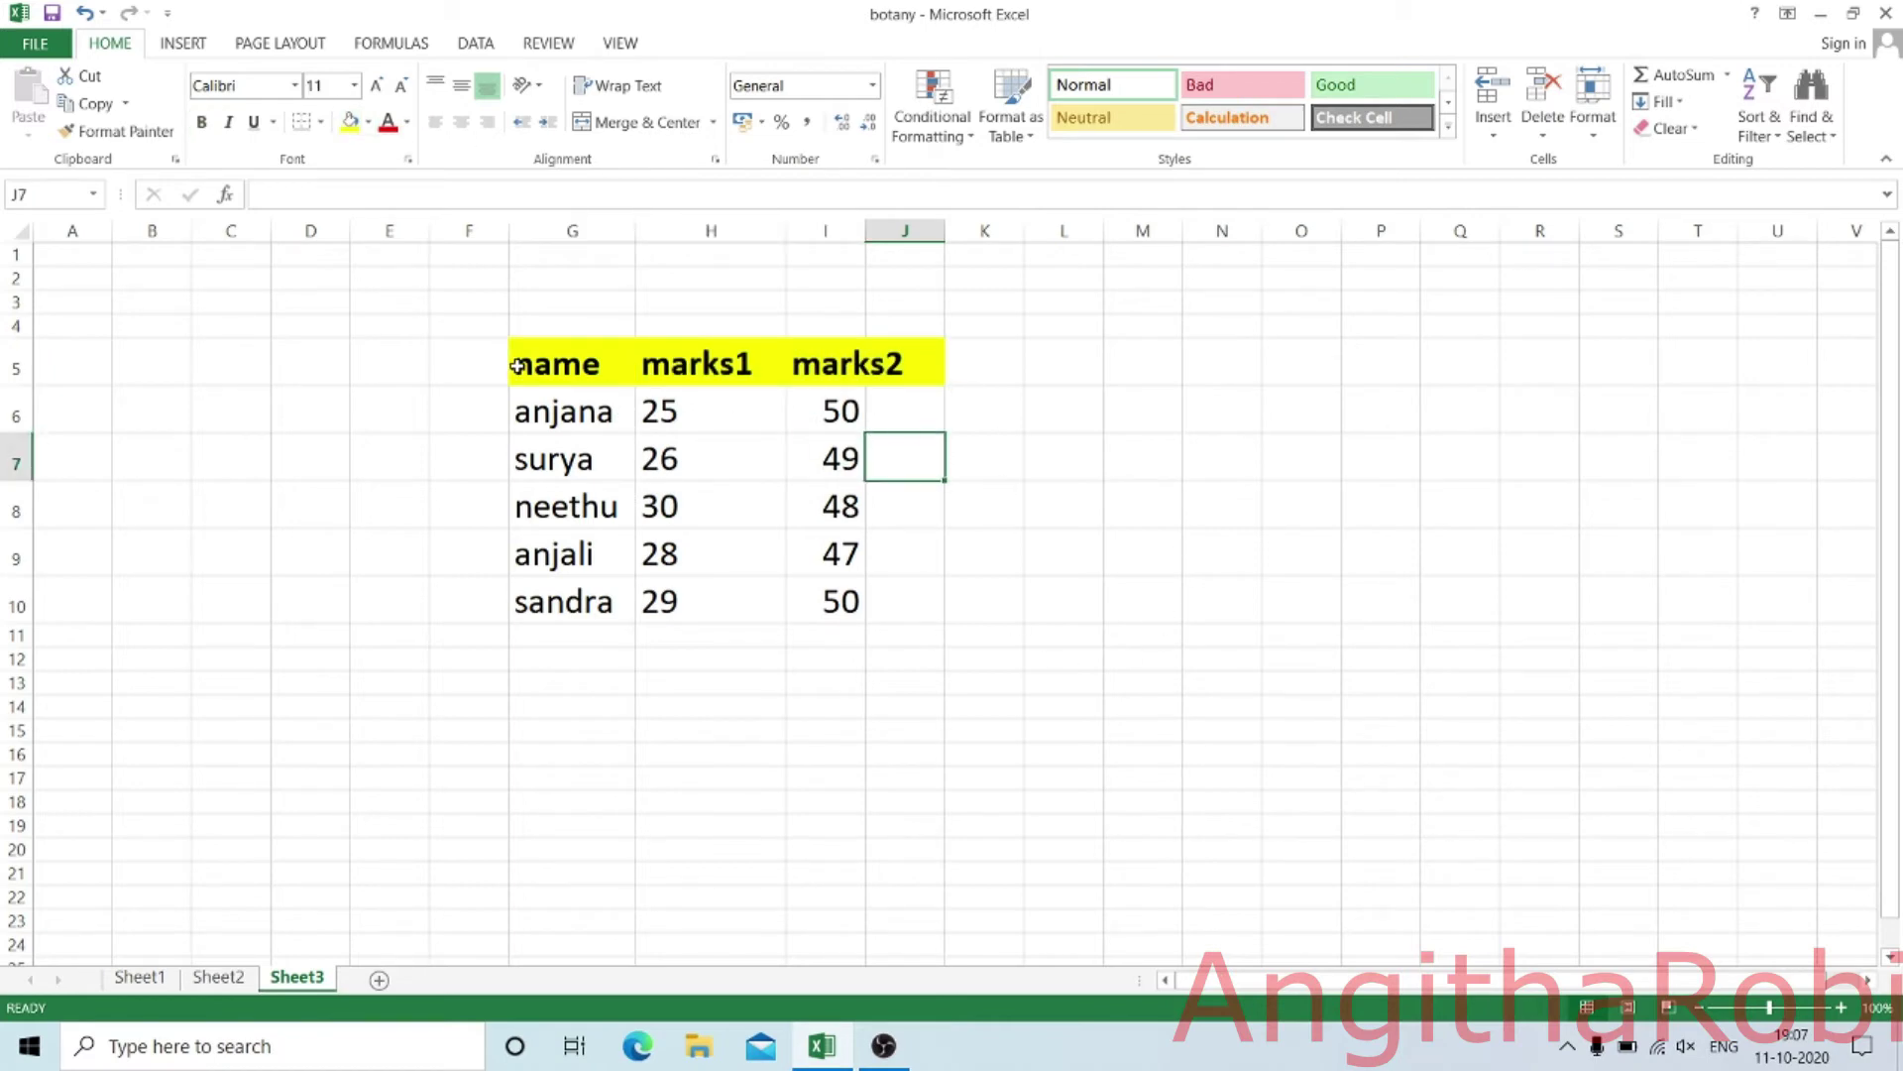
# - Insert a Clustered Column chart of G5:J10 through Quick Analysis and place it beside the table
pyautogui.moveTo(516, 359); pyautogui.dragTo(875, 600)
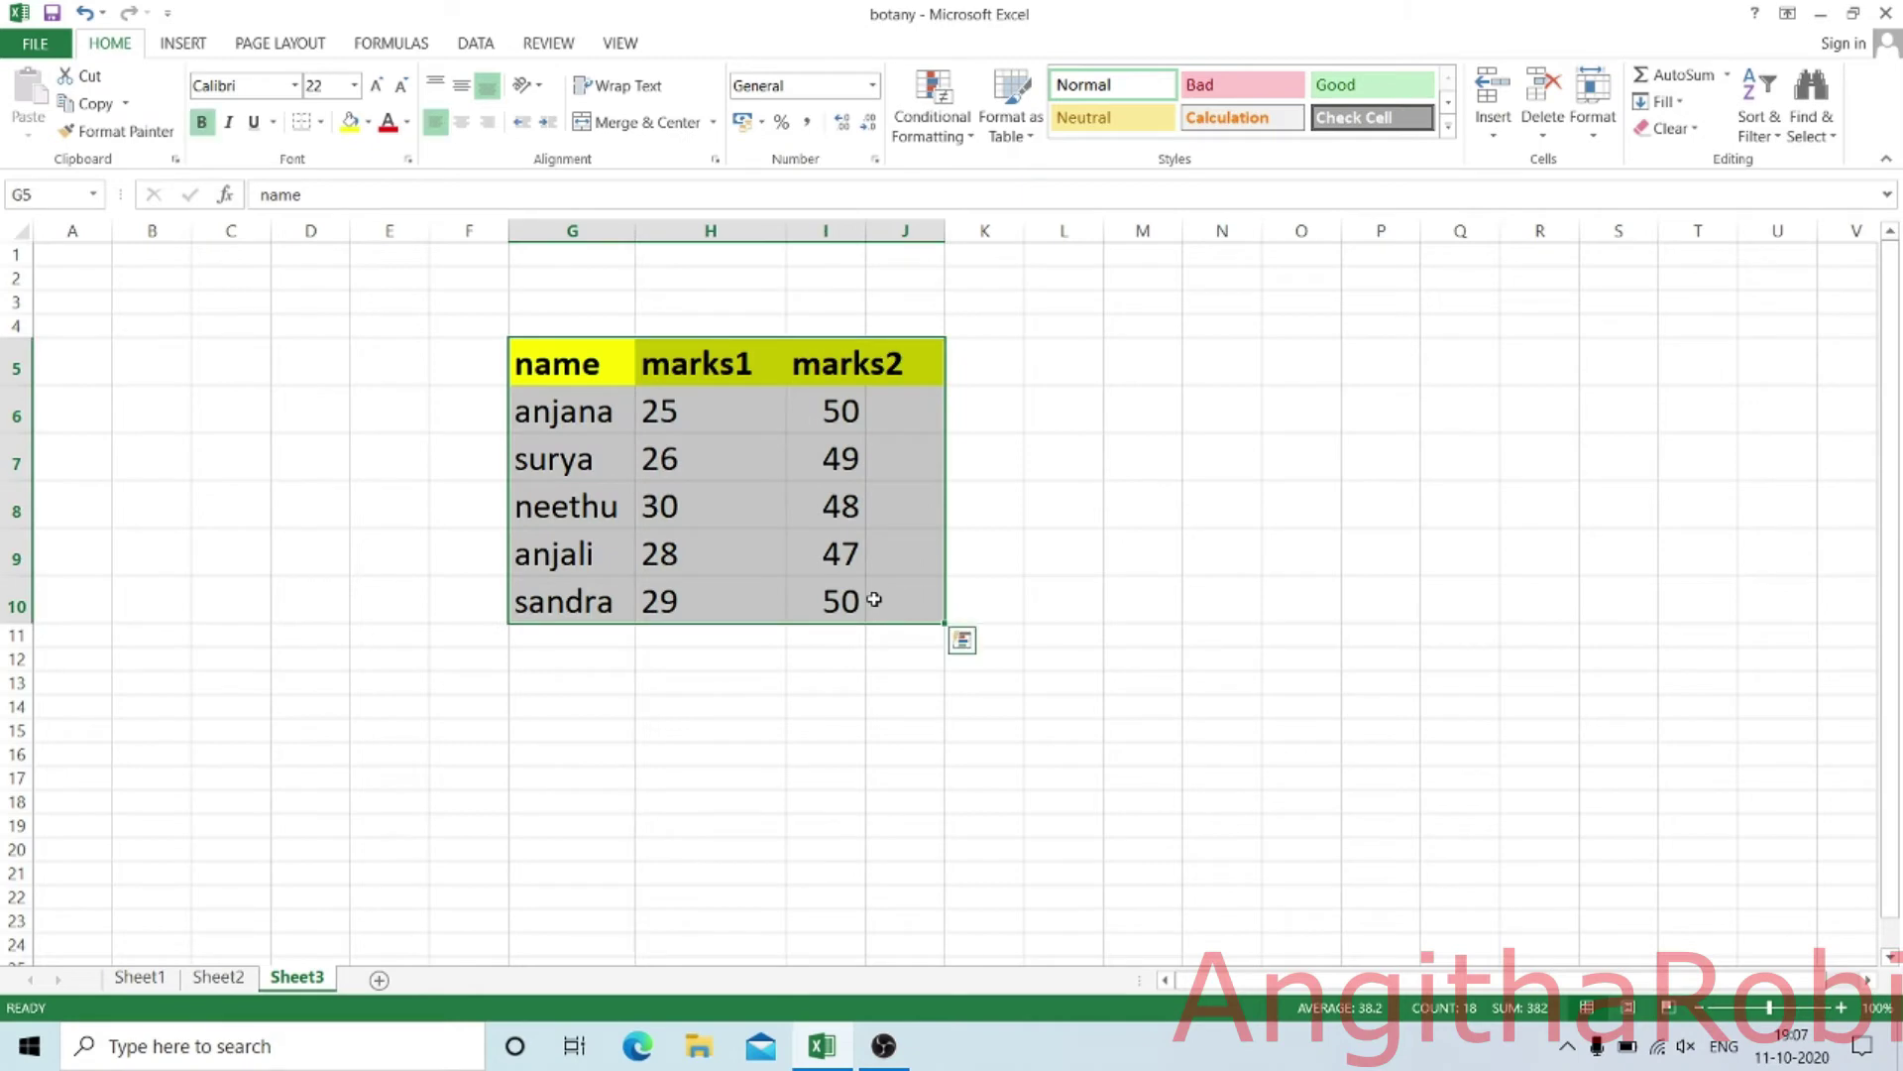
pyautogui.click(959, 645)
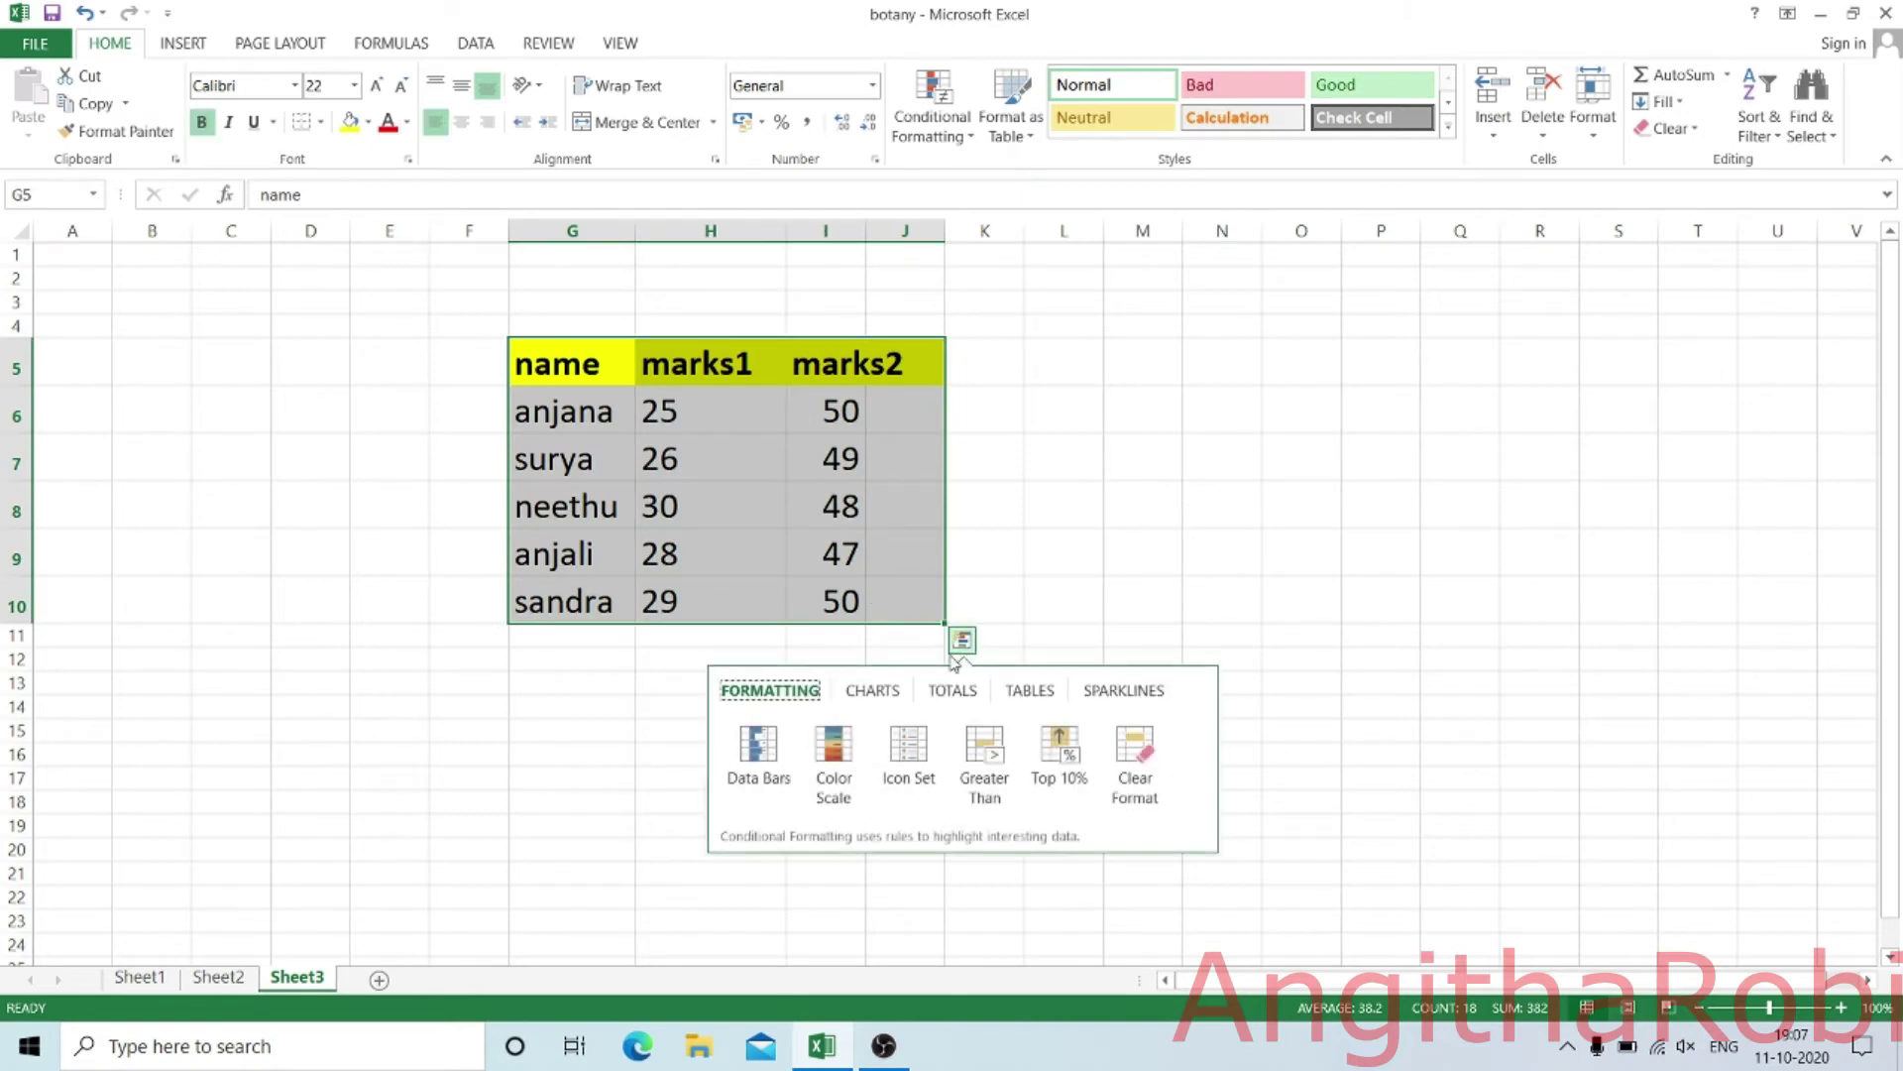
pyautogui.click(873, 691)
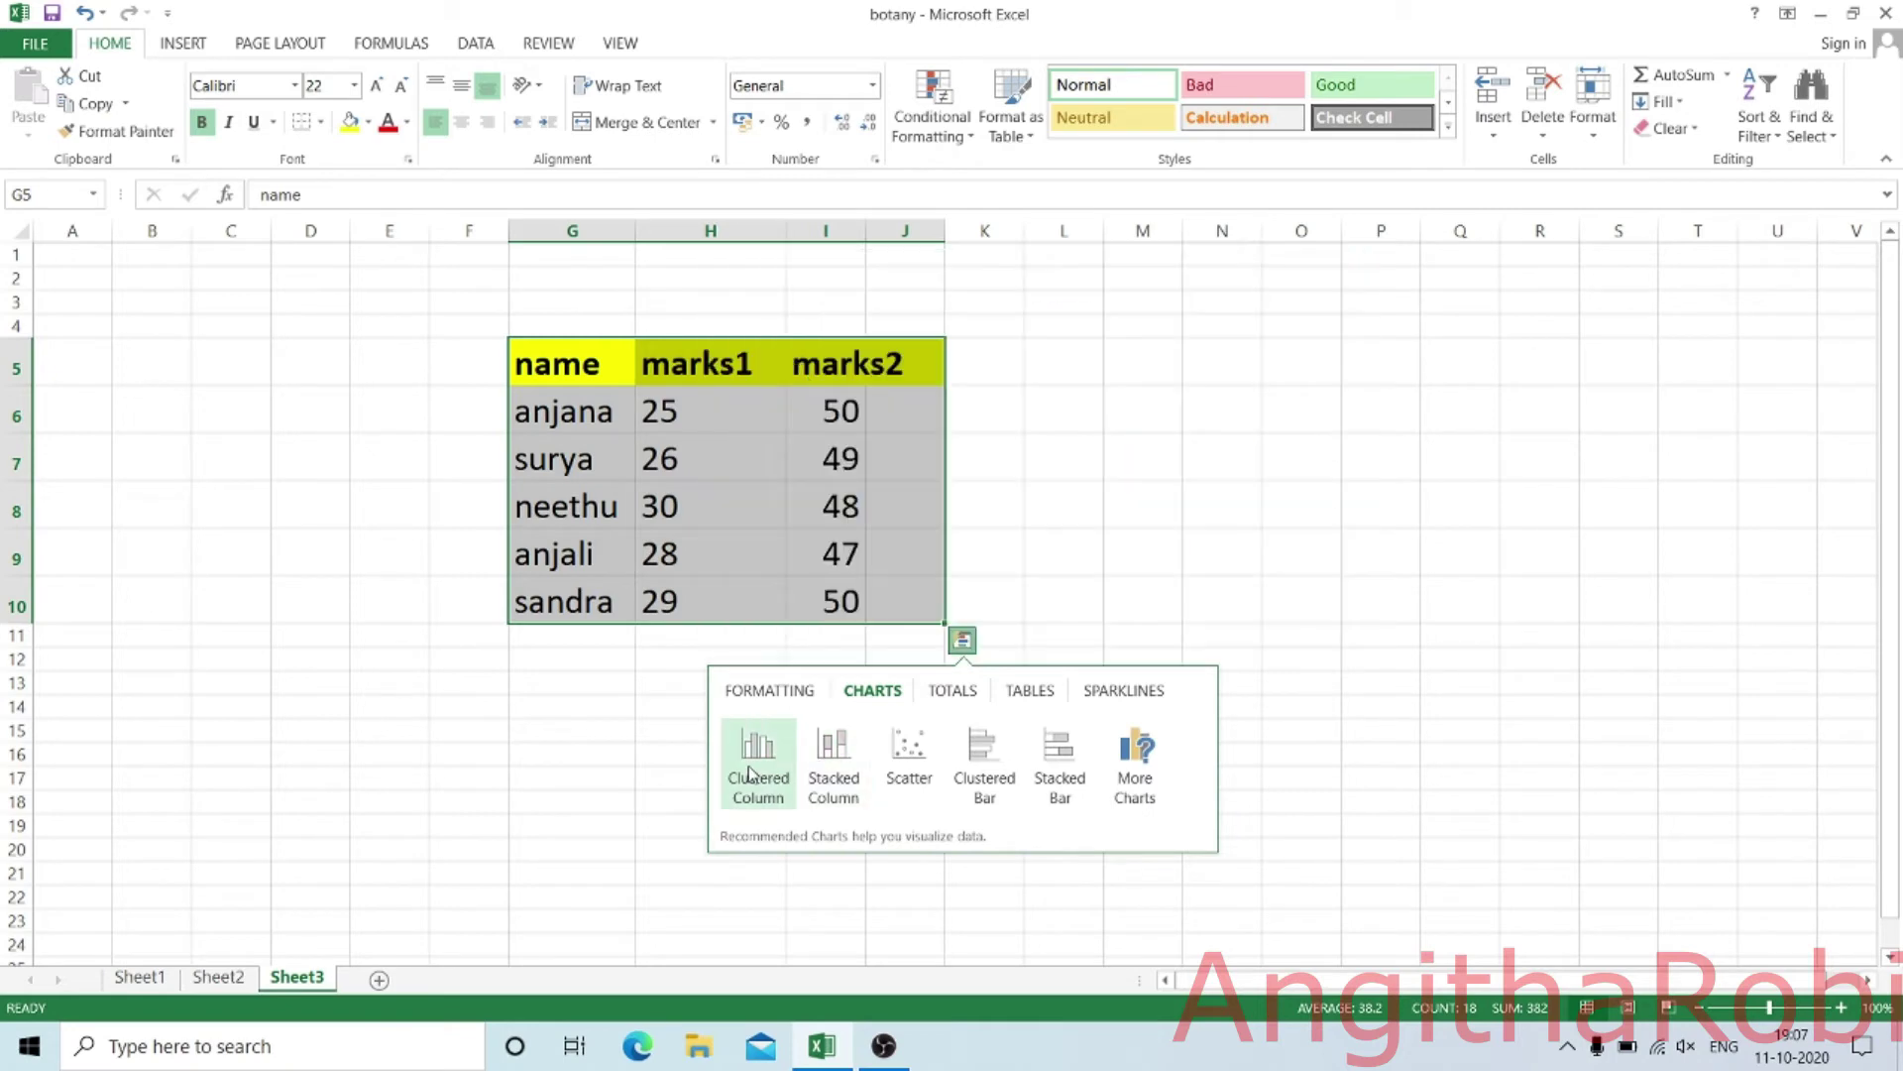
pyautogui.click(750, 774)
pyautogui.moveTo(1048, 463); pyautogui.dragTo(1389, 313)
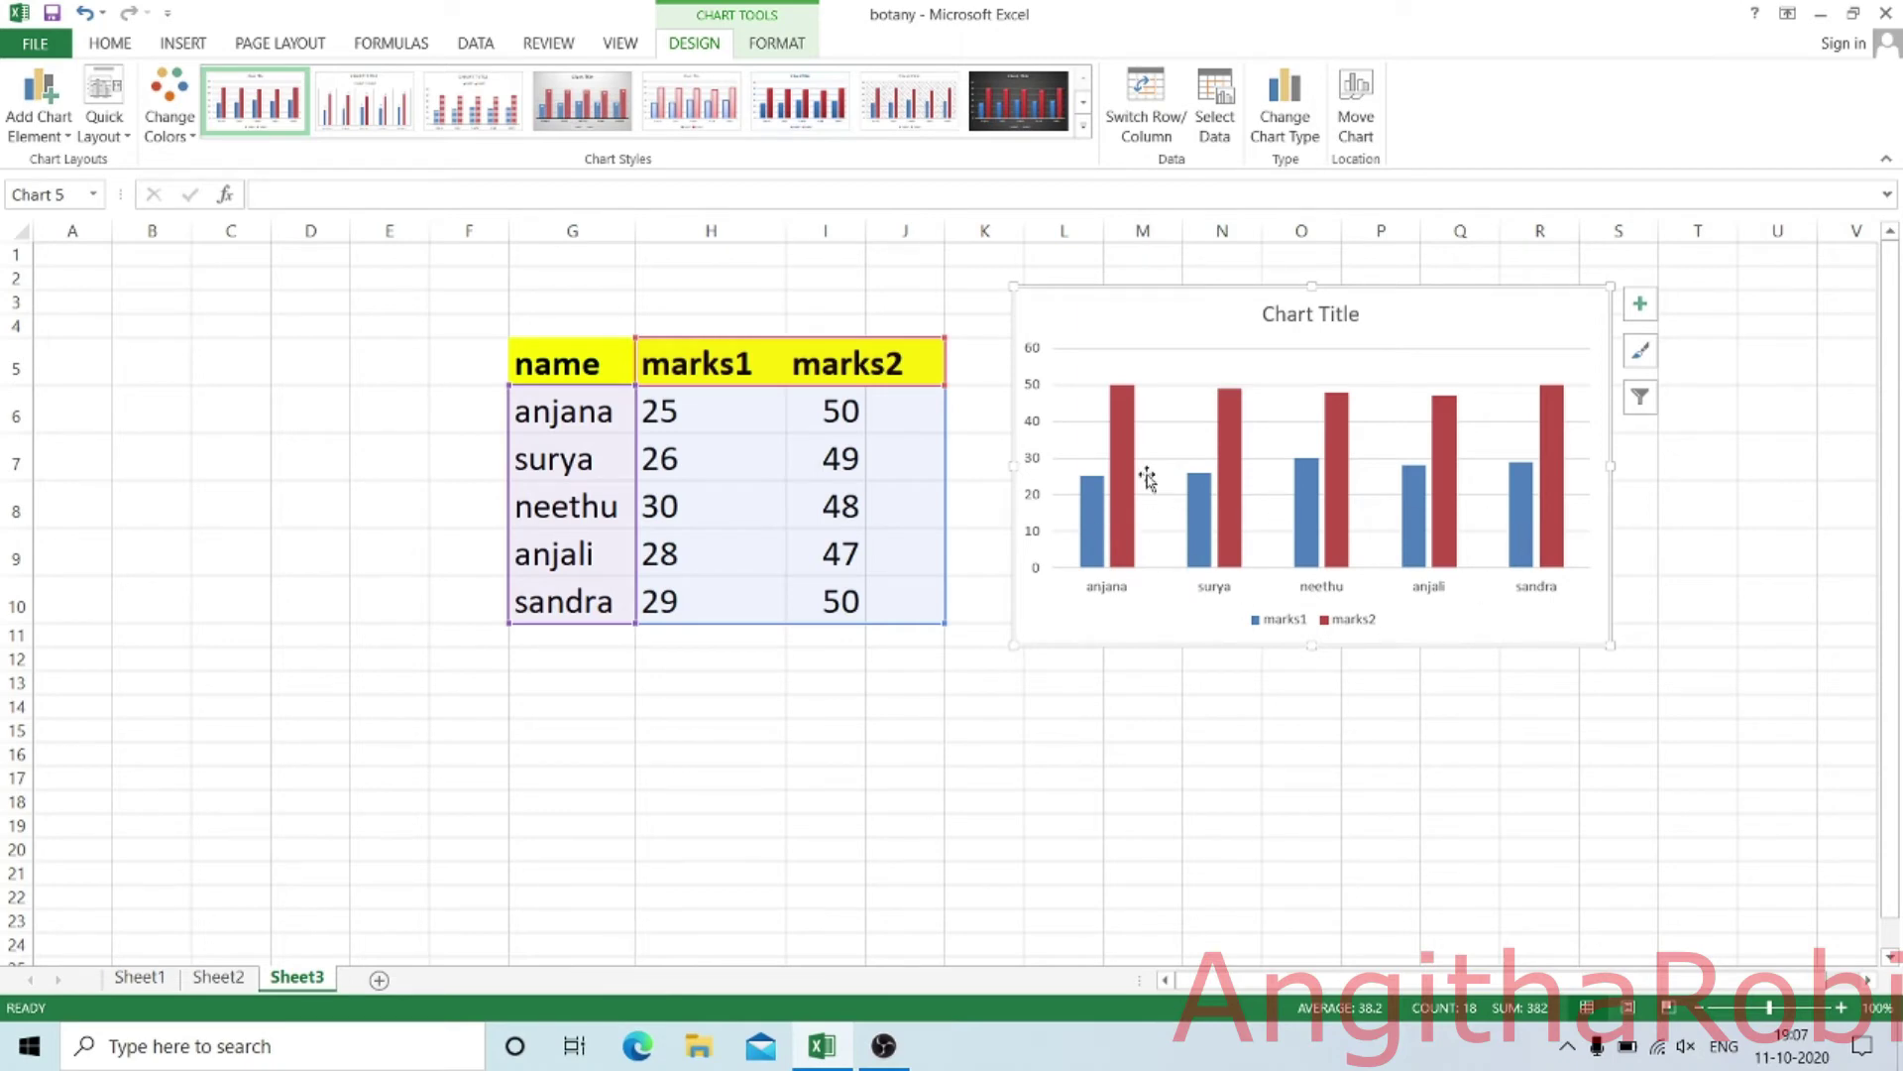
# - Try the blue-and-green Colorful palette on the chart, and apply the orange-and-teal Colorful palette
pyautogui.click(1331, 314)
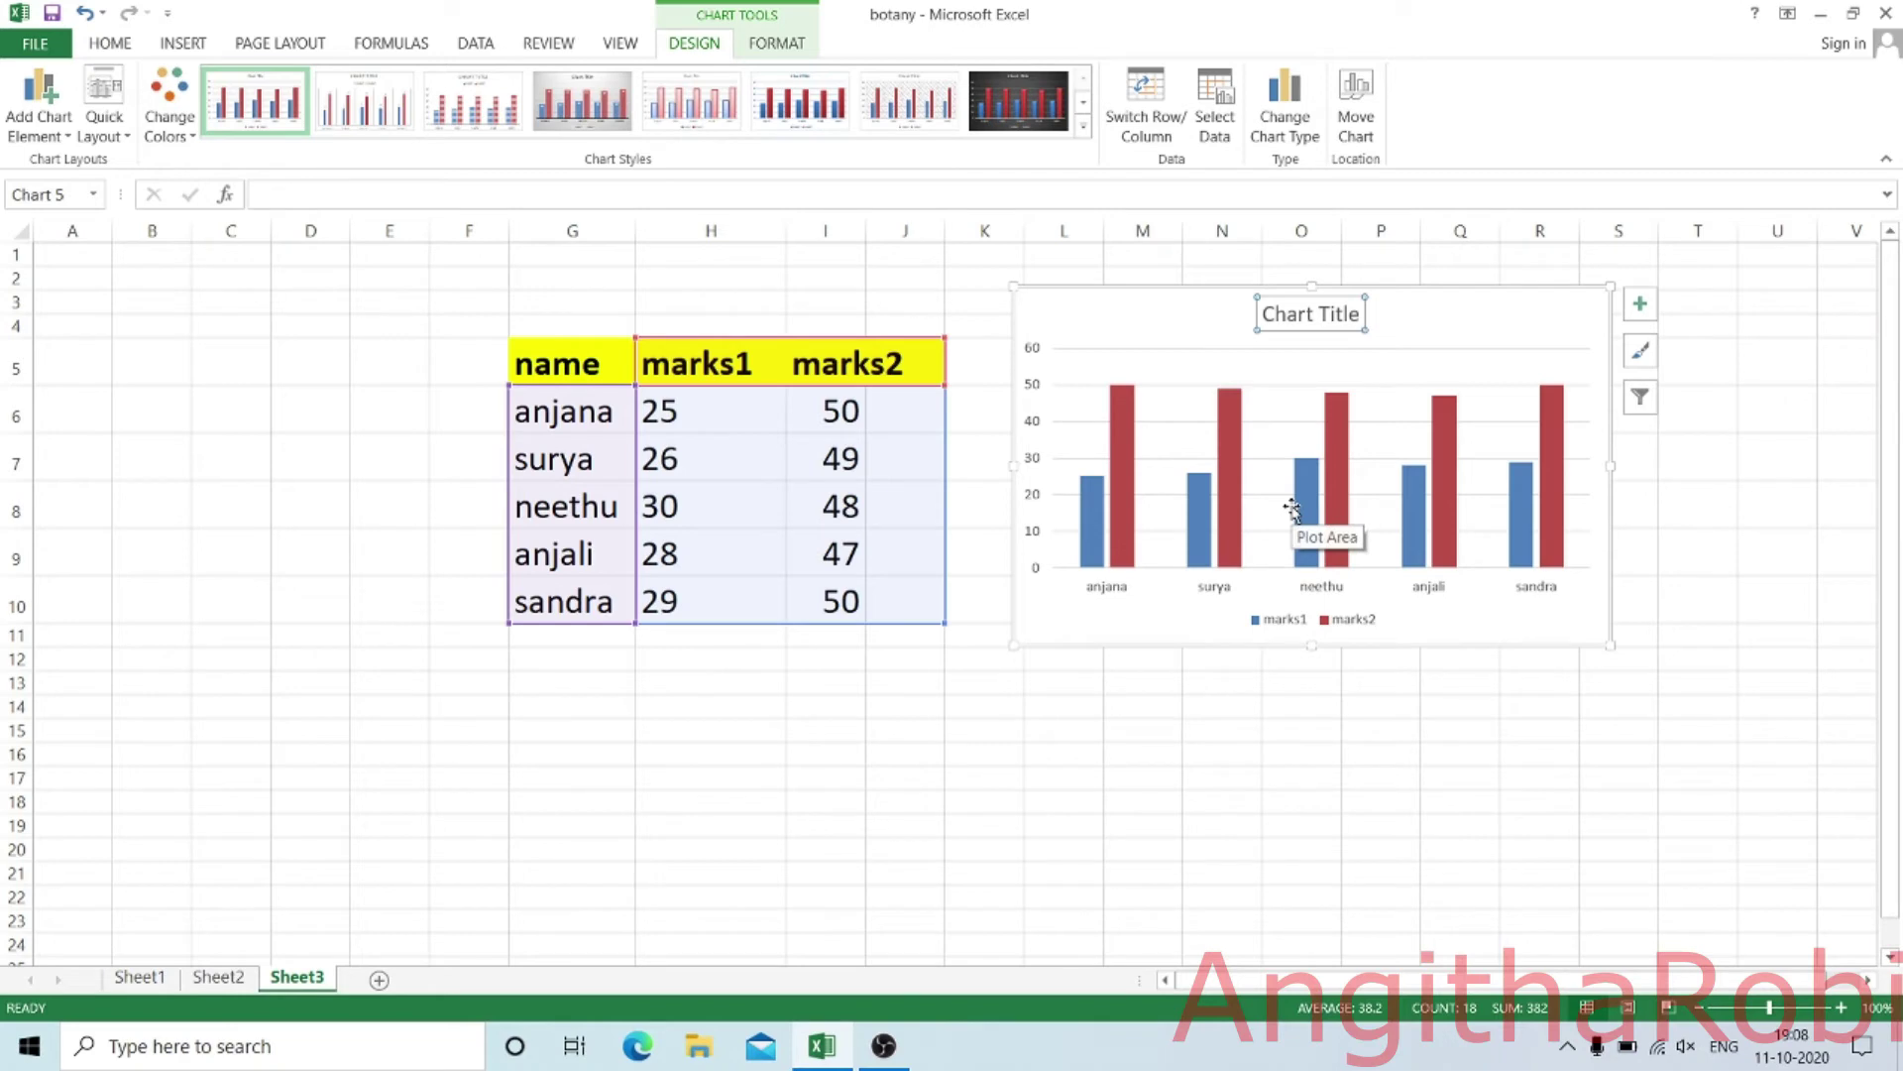
pyautogui.click(171, 109)
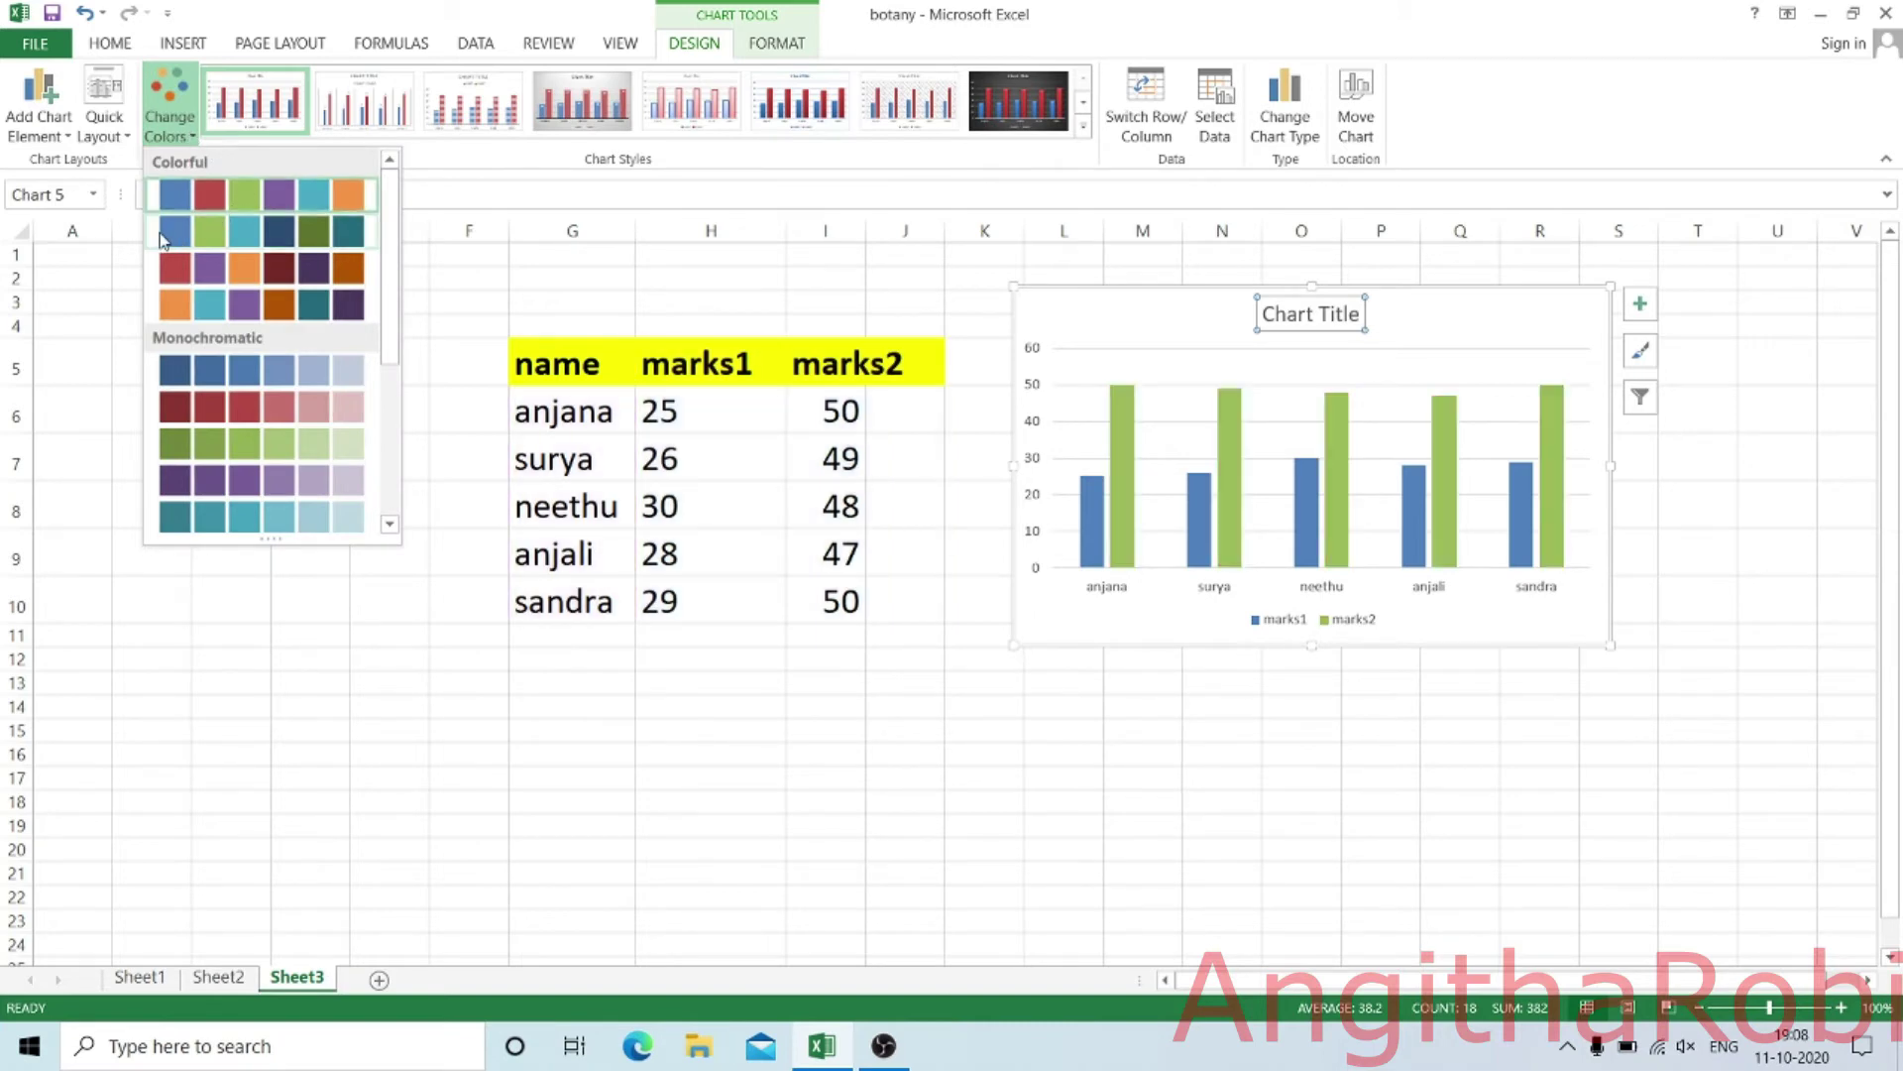
pyautogui.click(164, 236)
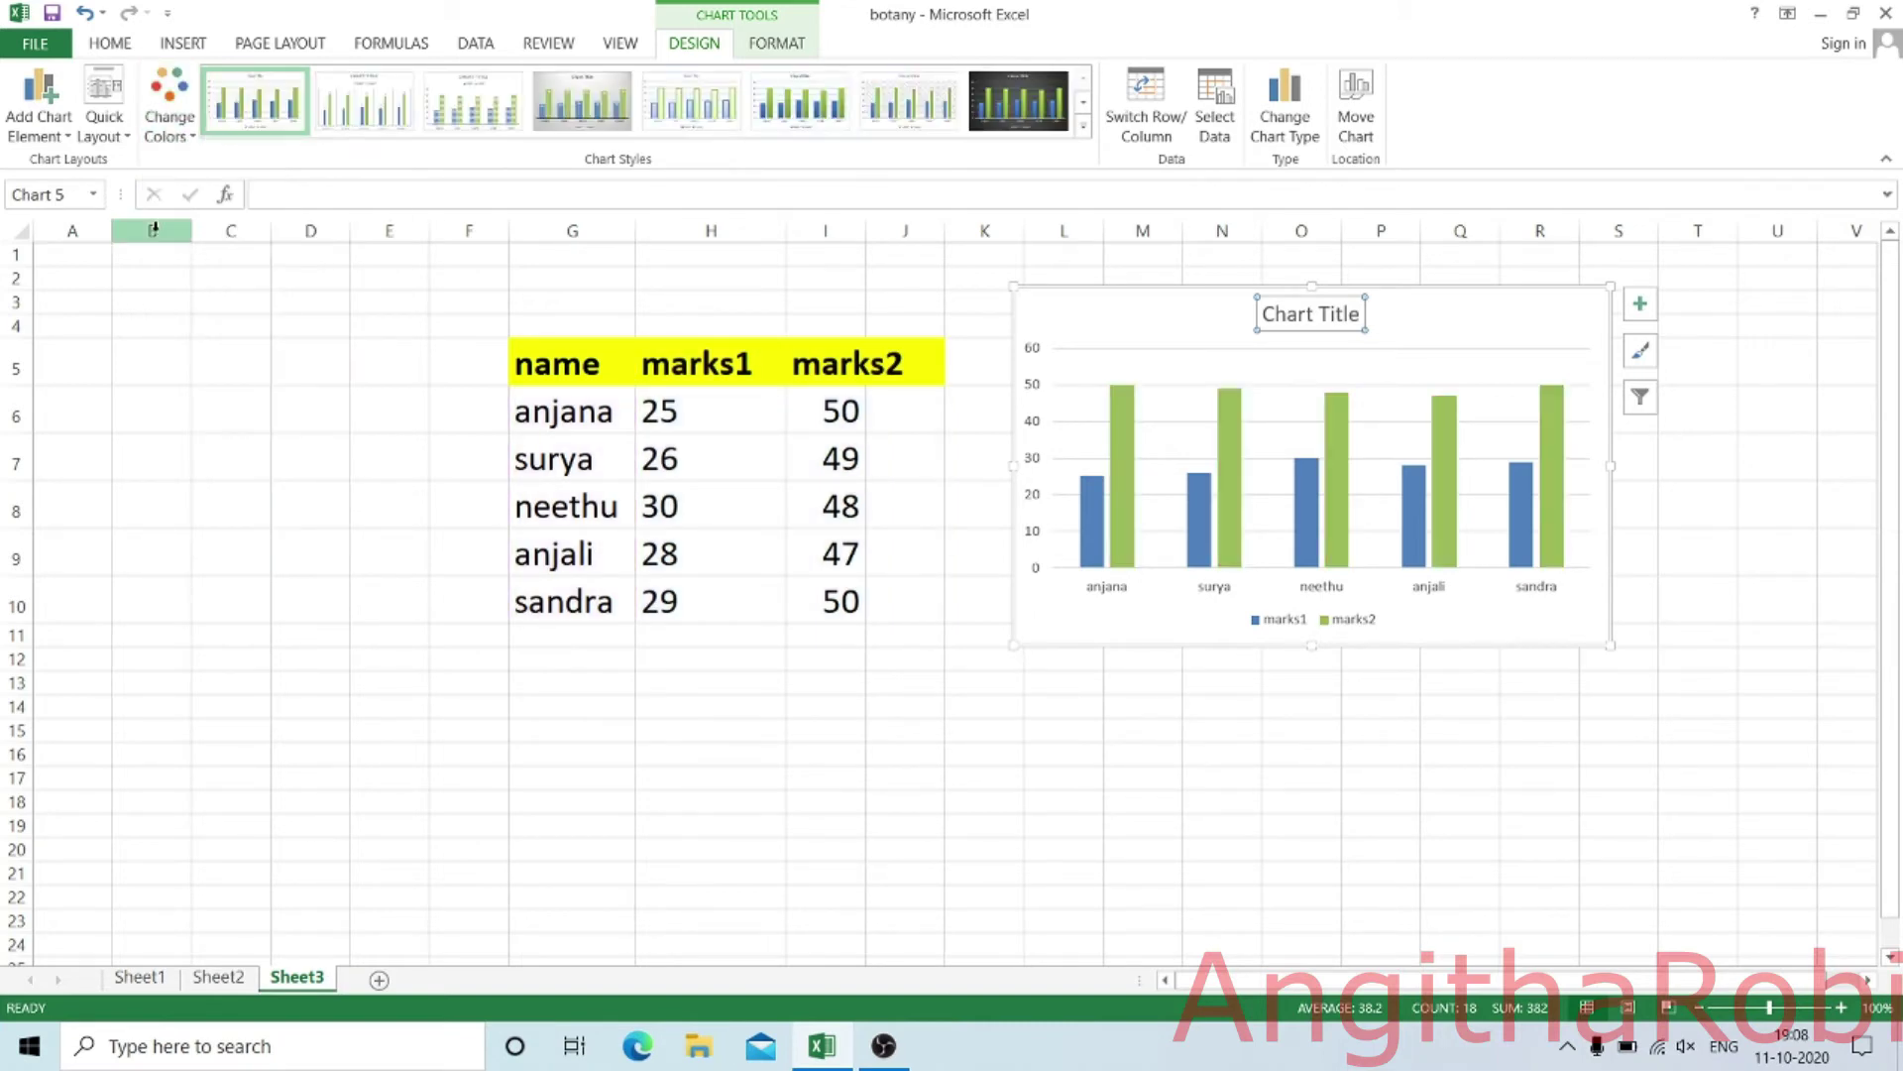
pyautogui.click(178, 127)
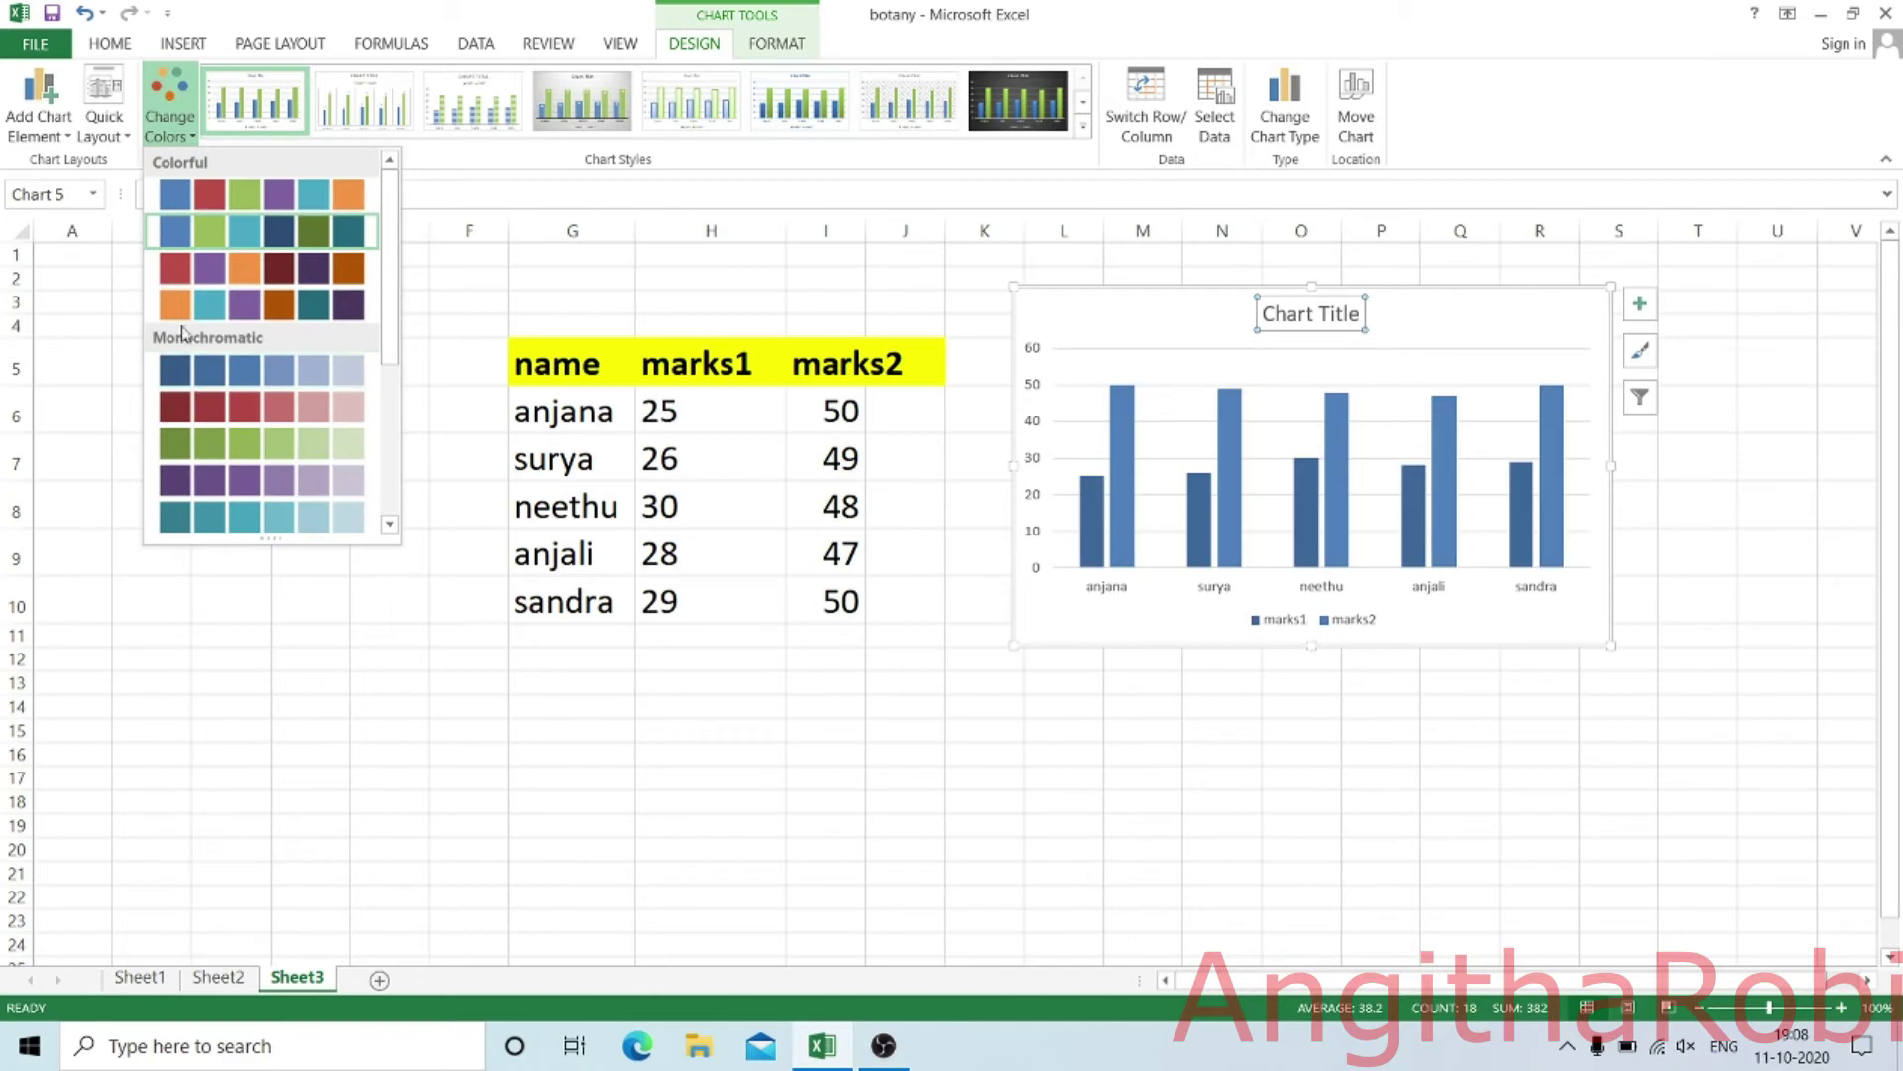
pyautogui.click(182, 306)
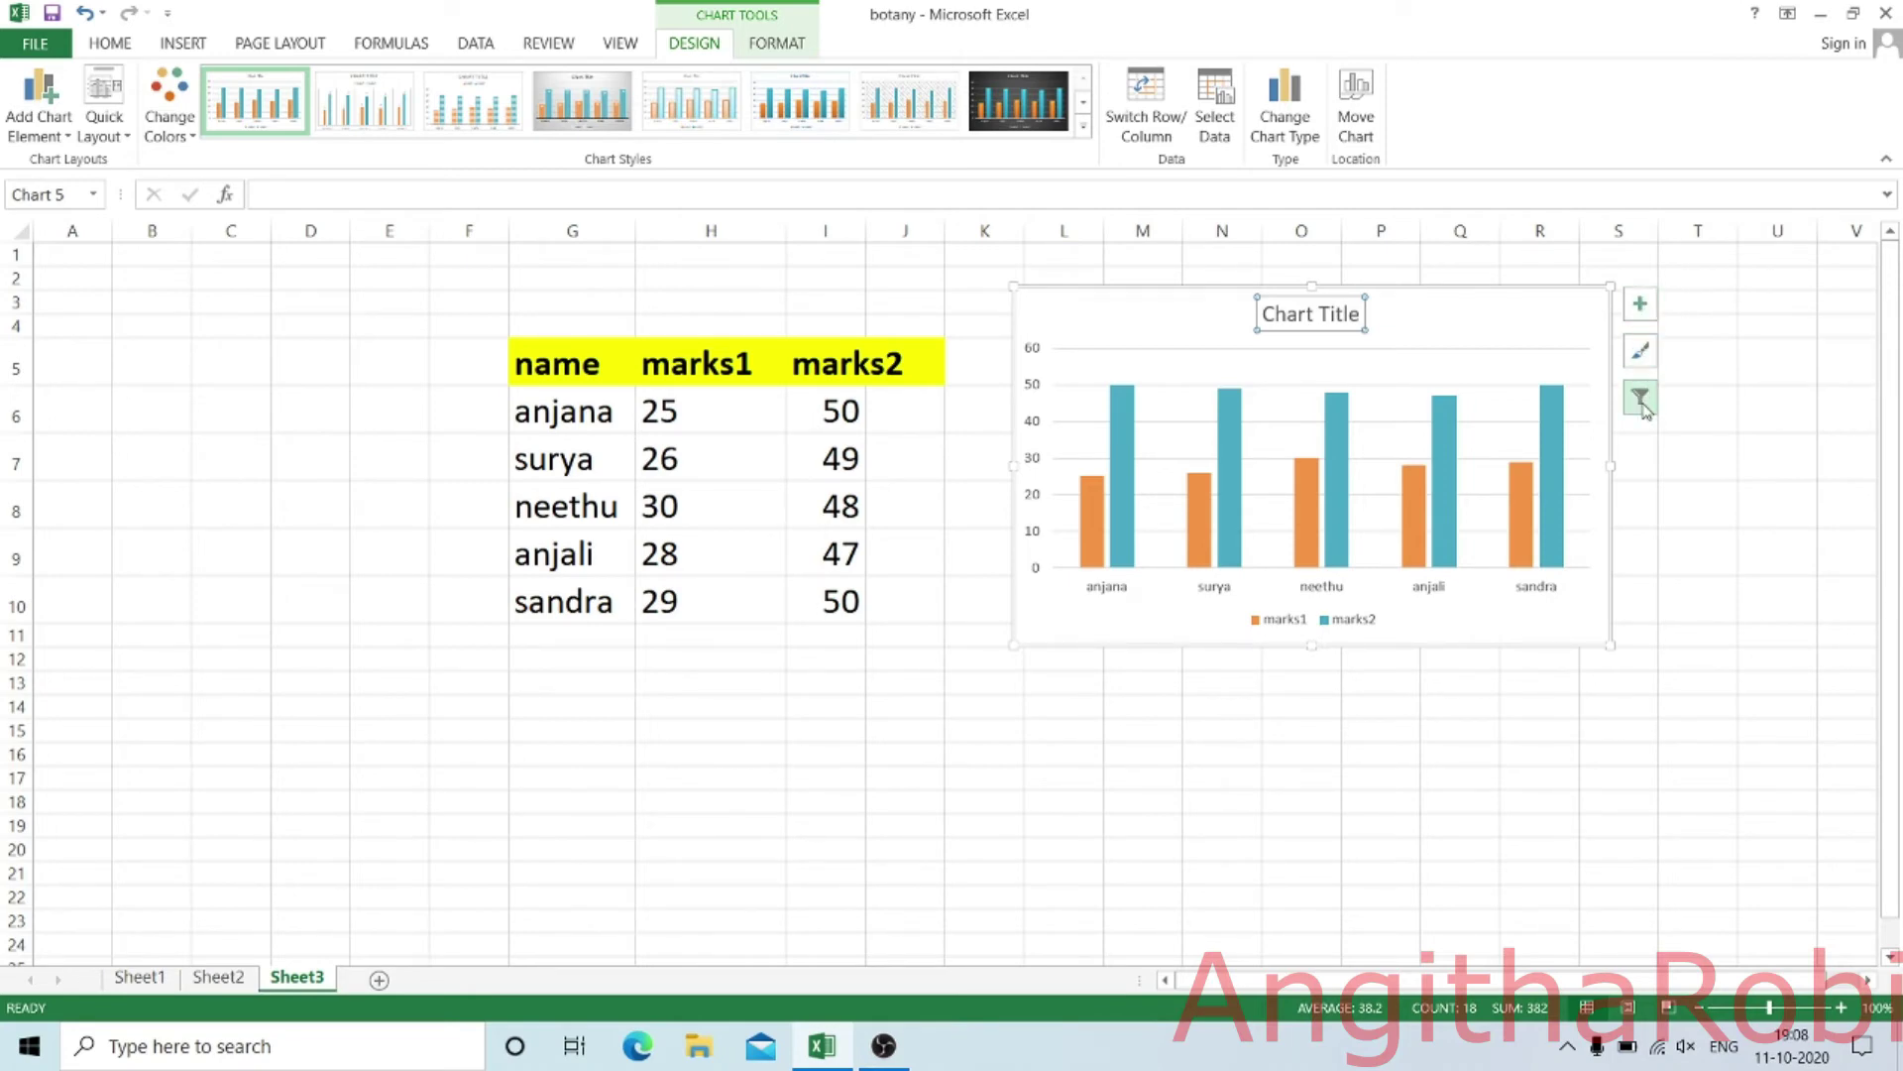
# - Hide the axes, chart title, gridlines and legend of the column chart
pyautogui.click(1641, 307)
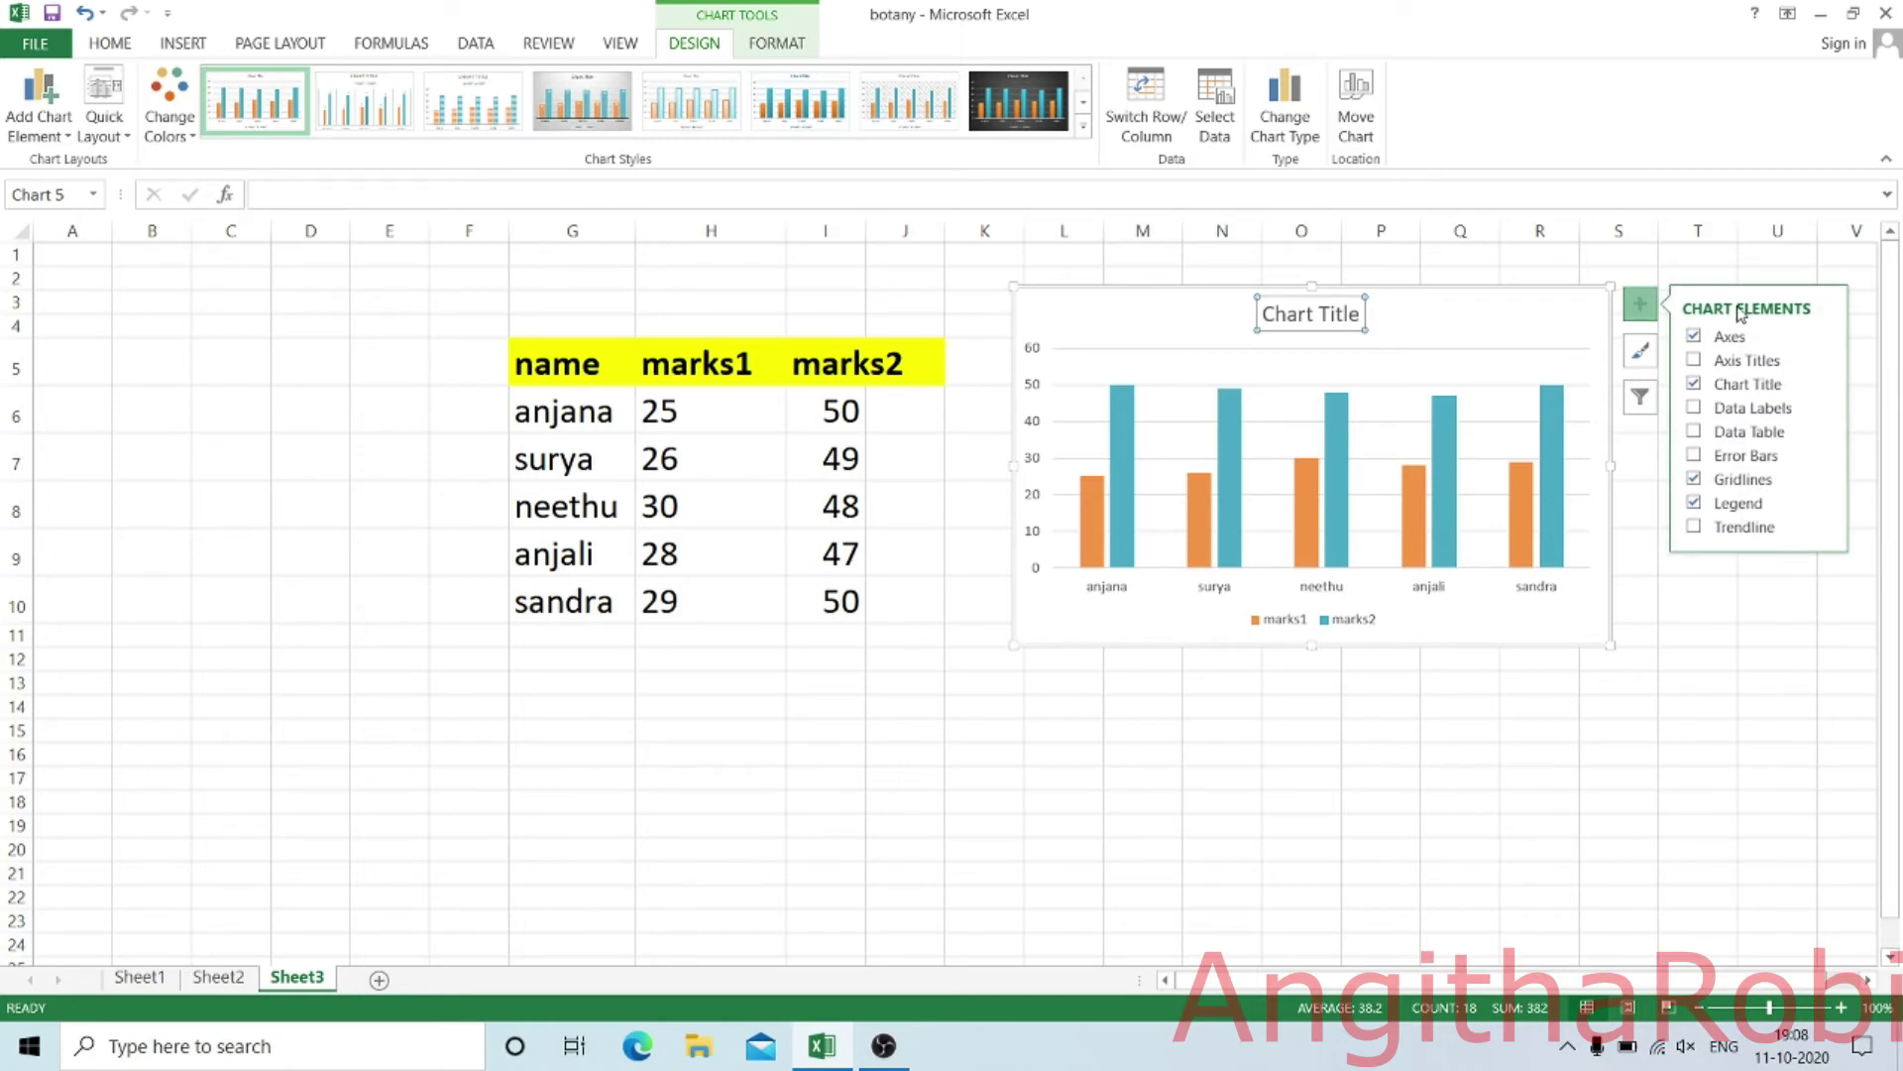
pyautogui.click(1695, 336)
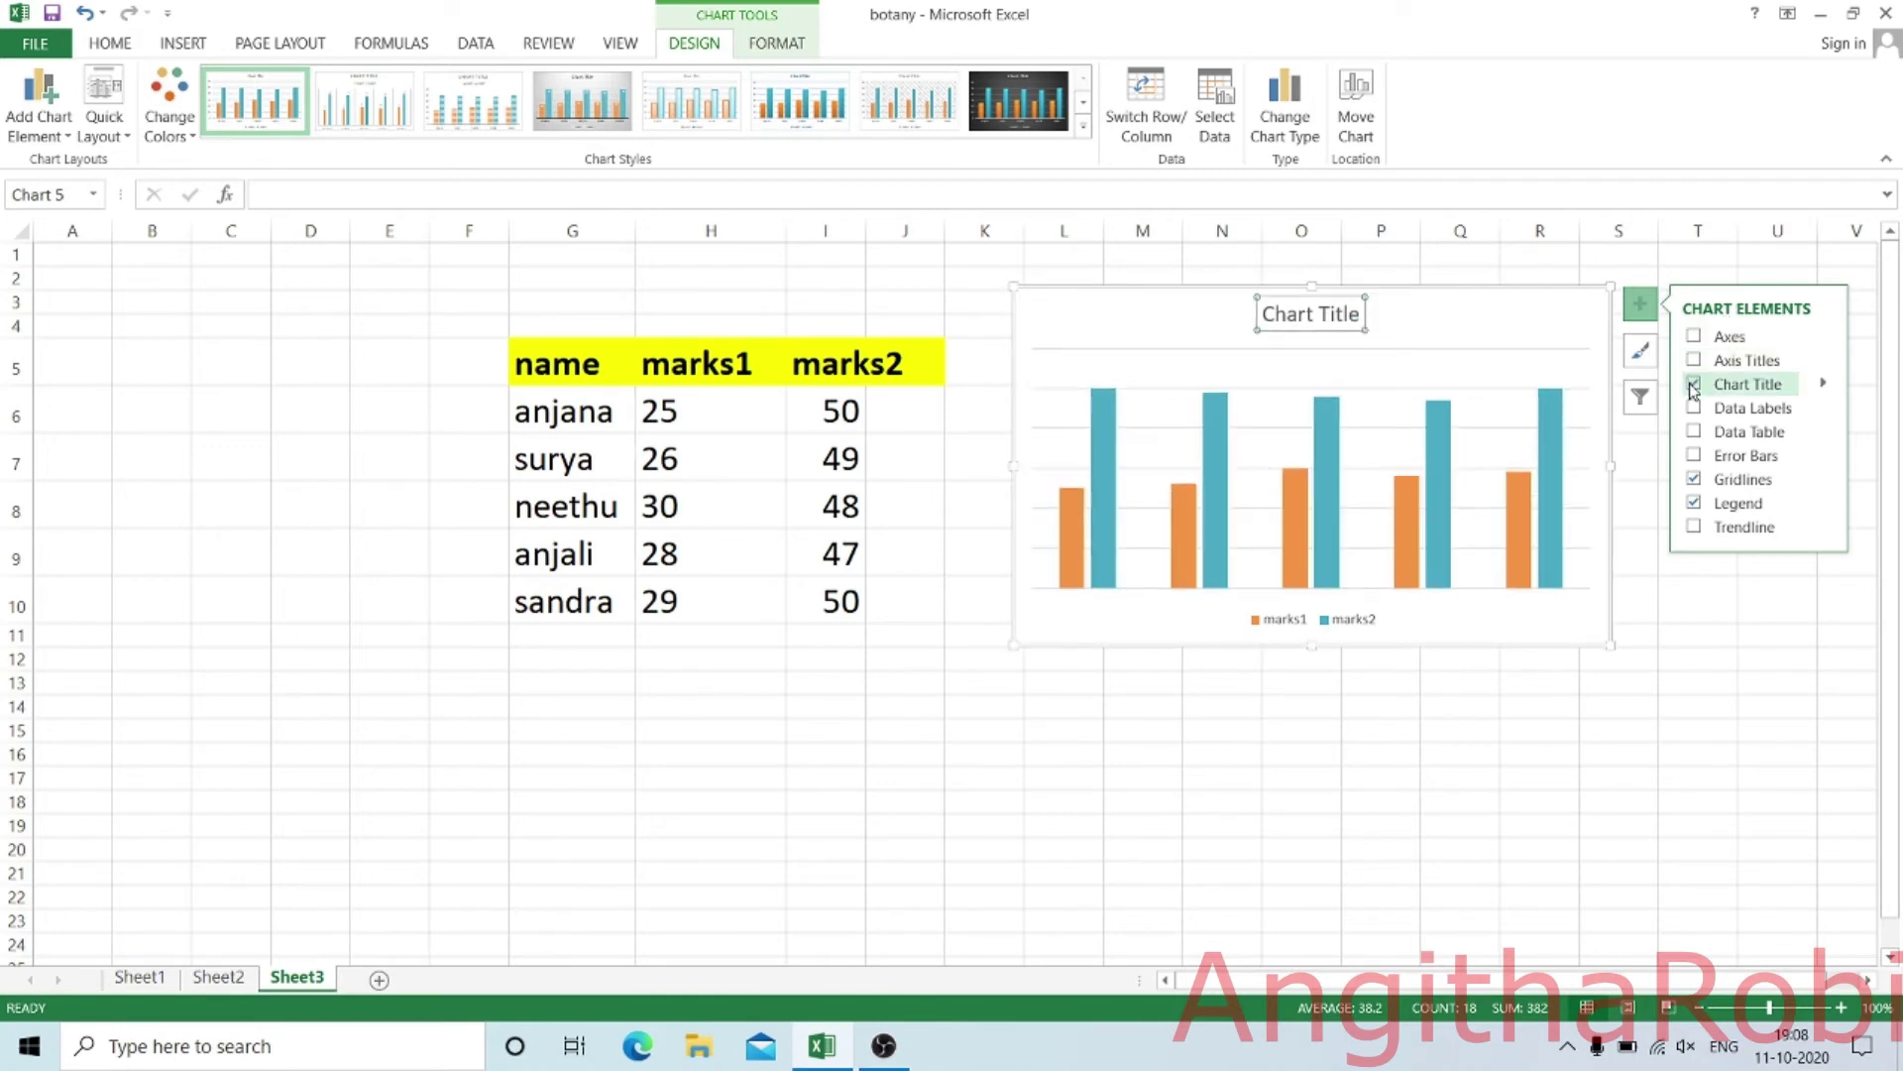
pyautogui.click(1694, 386)
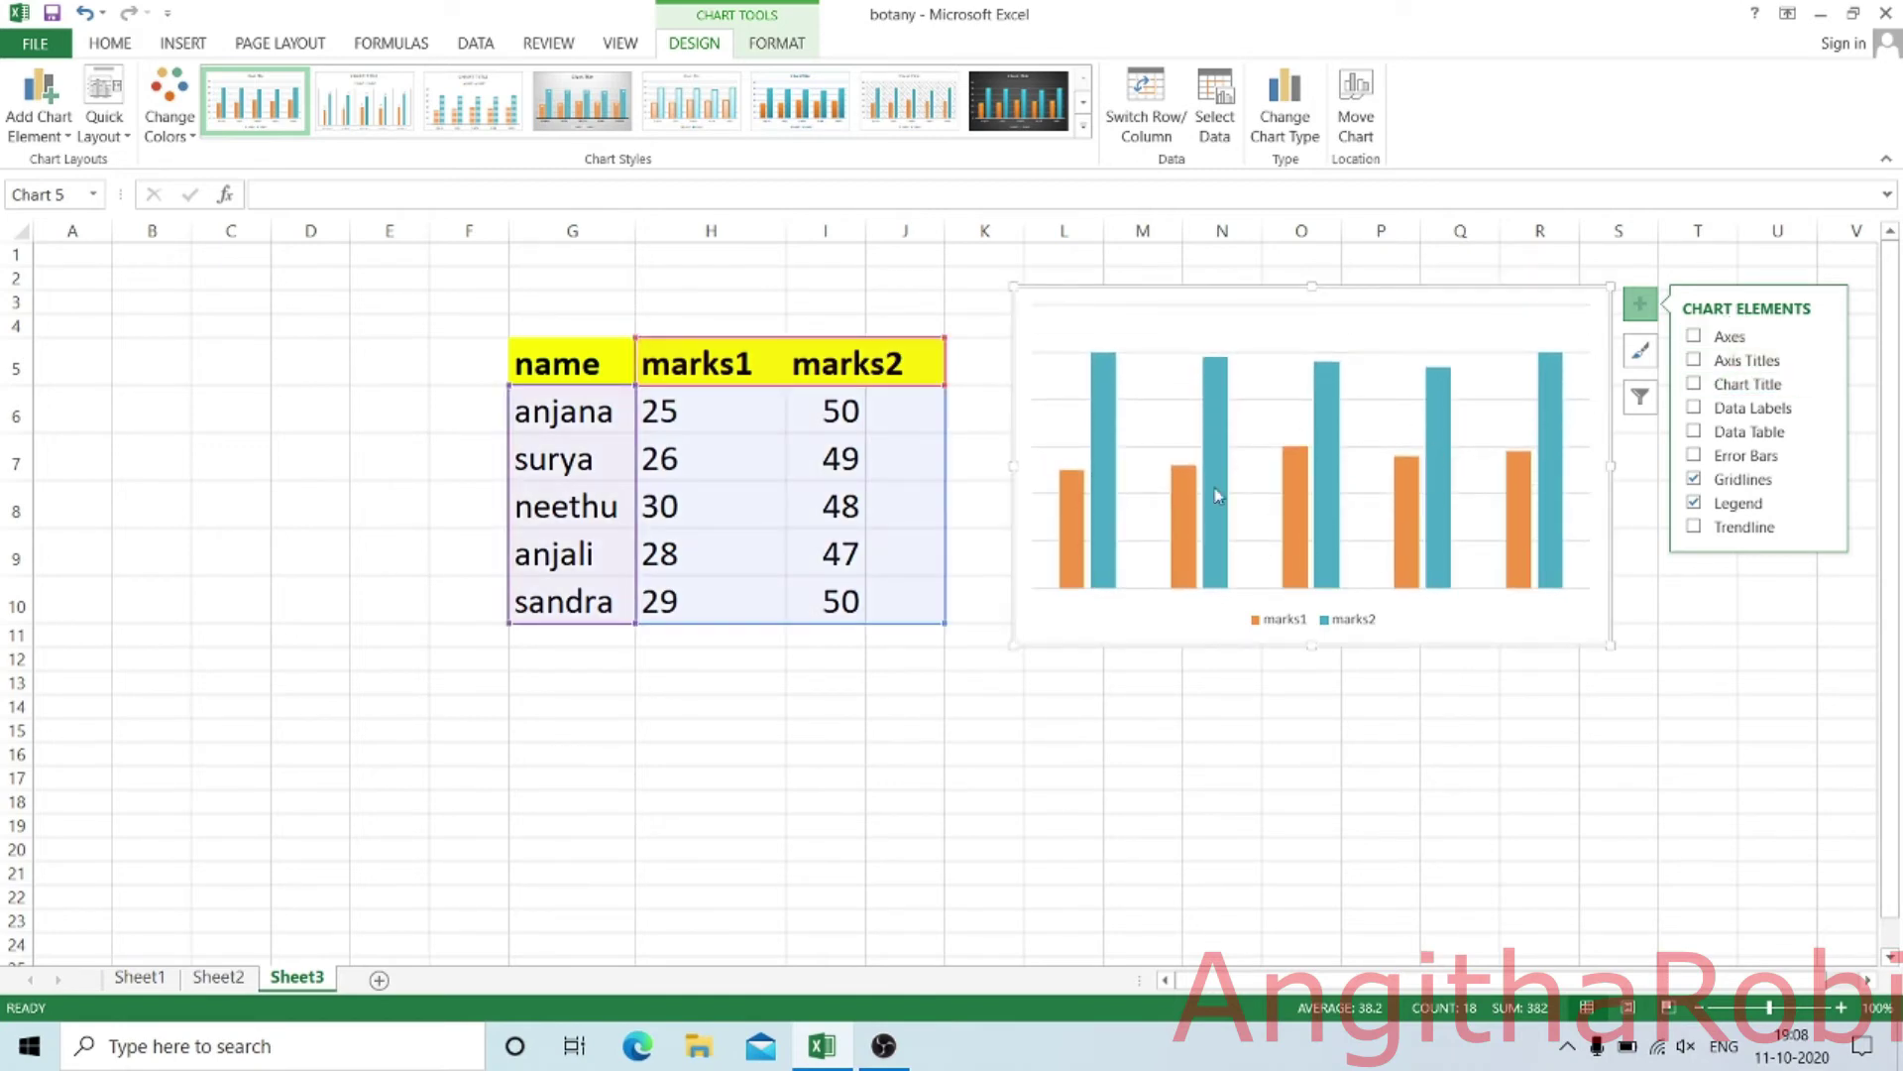
pyautogui.click(1693, 480)
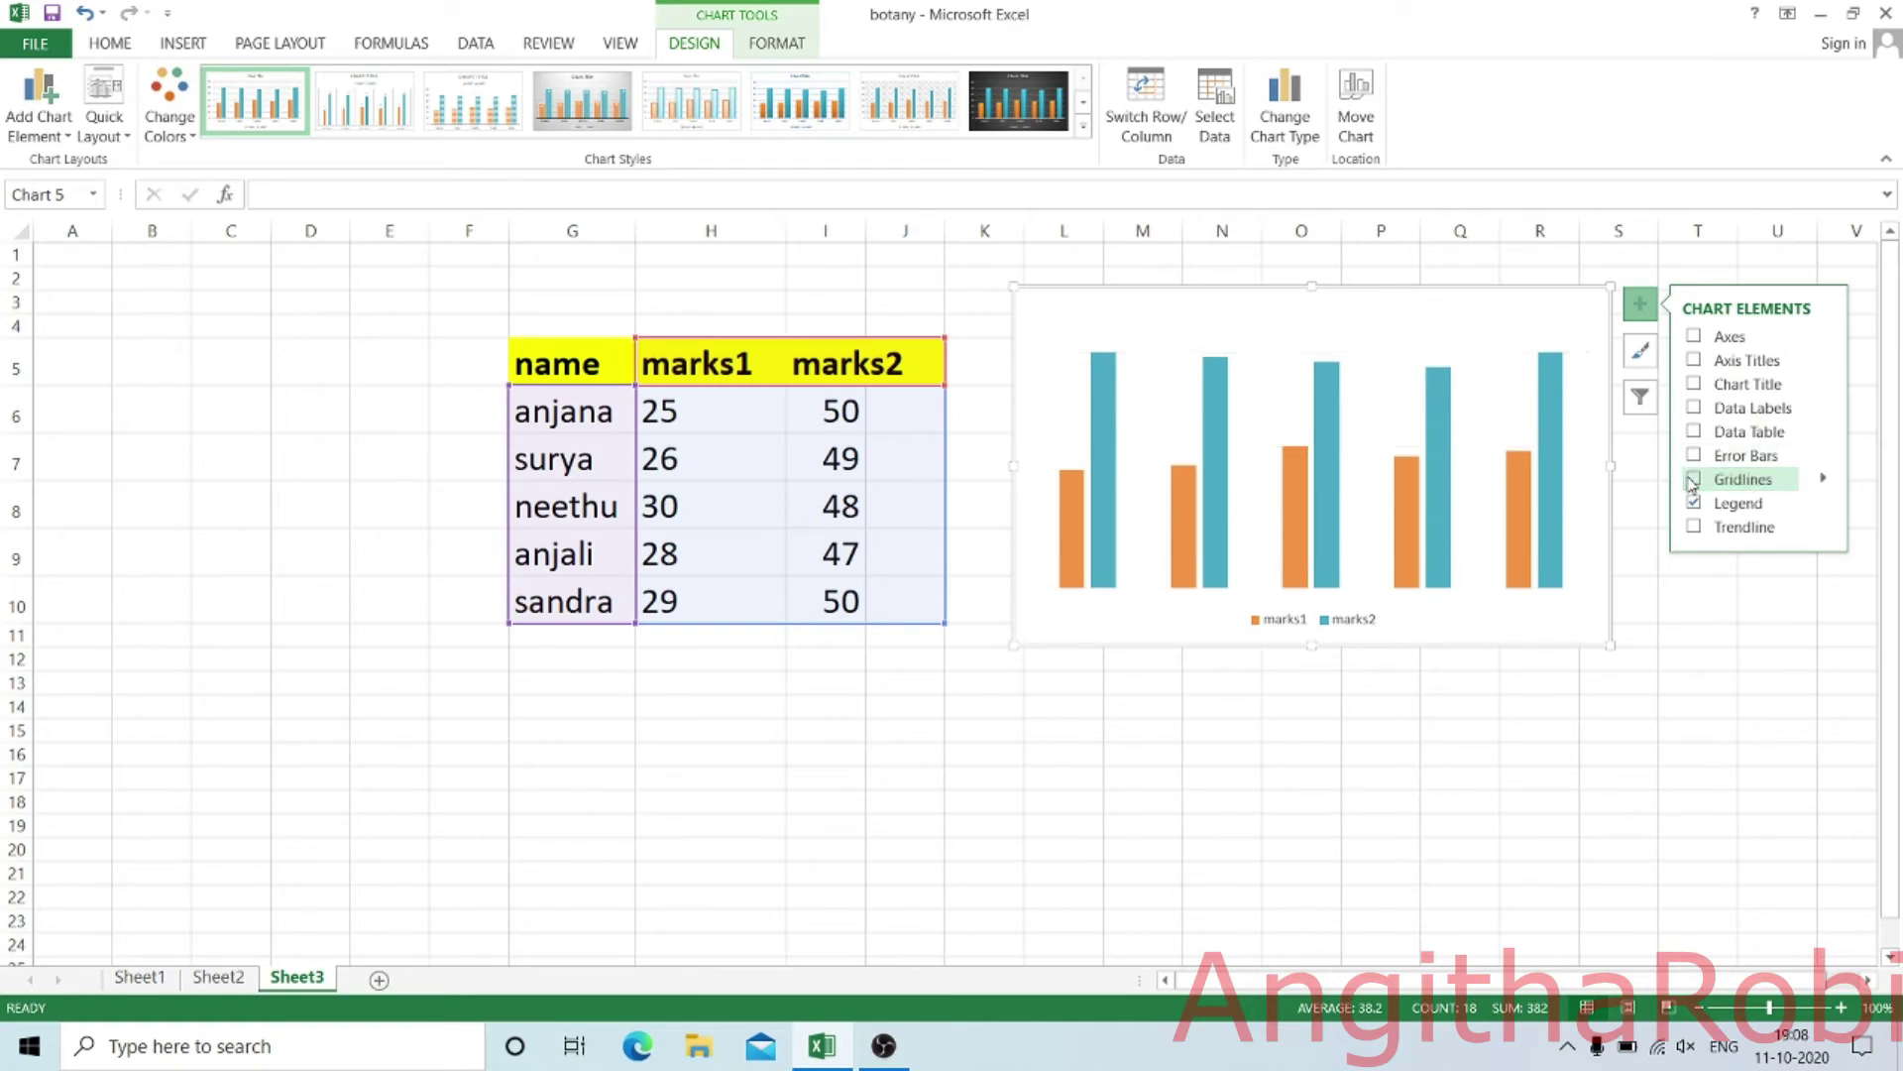
pyautogui.click(1694, 503)
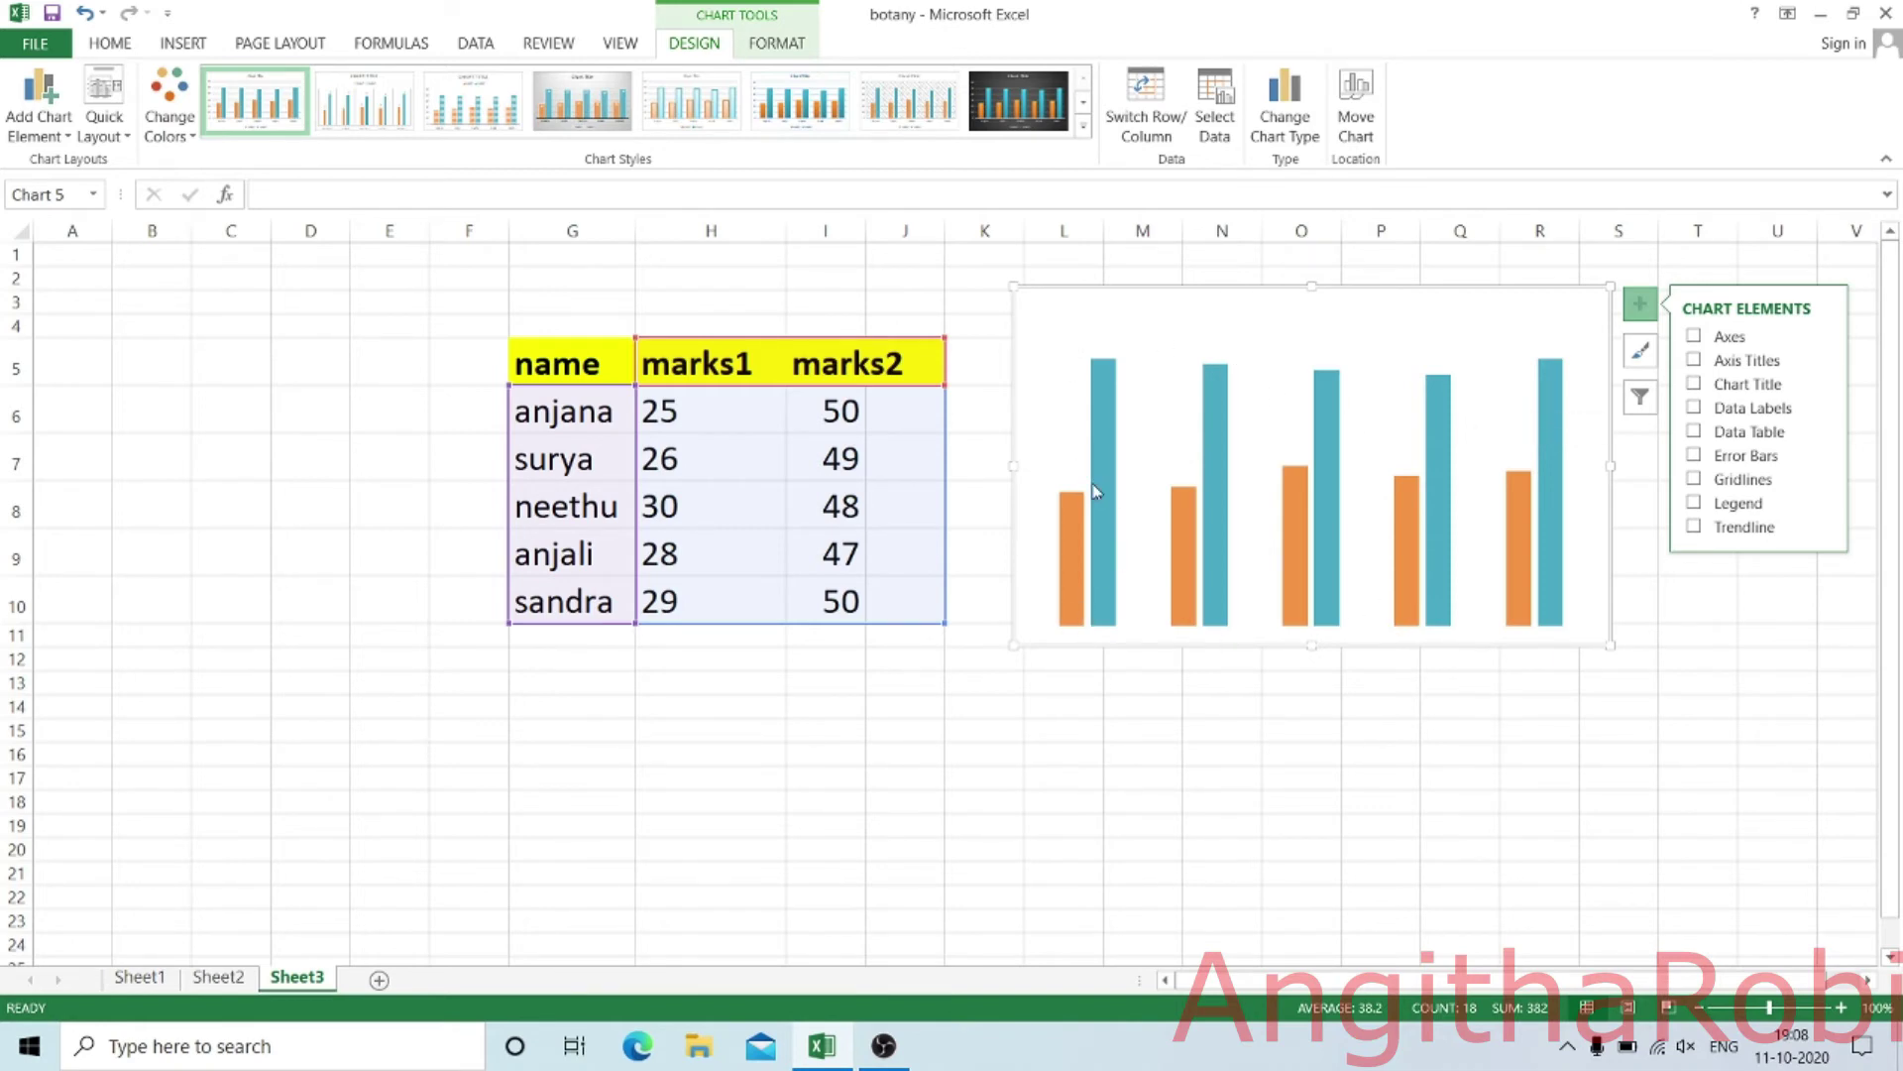
# - Show the chart's axes and axis titles, and set the vertical axis title to "marks"
pyautogui.click(1695, 338)
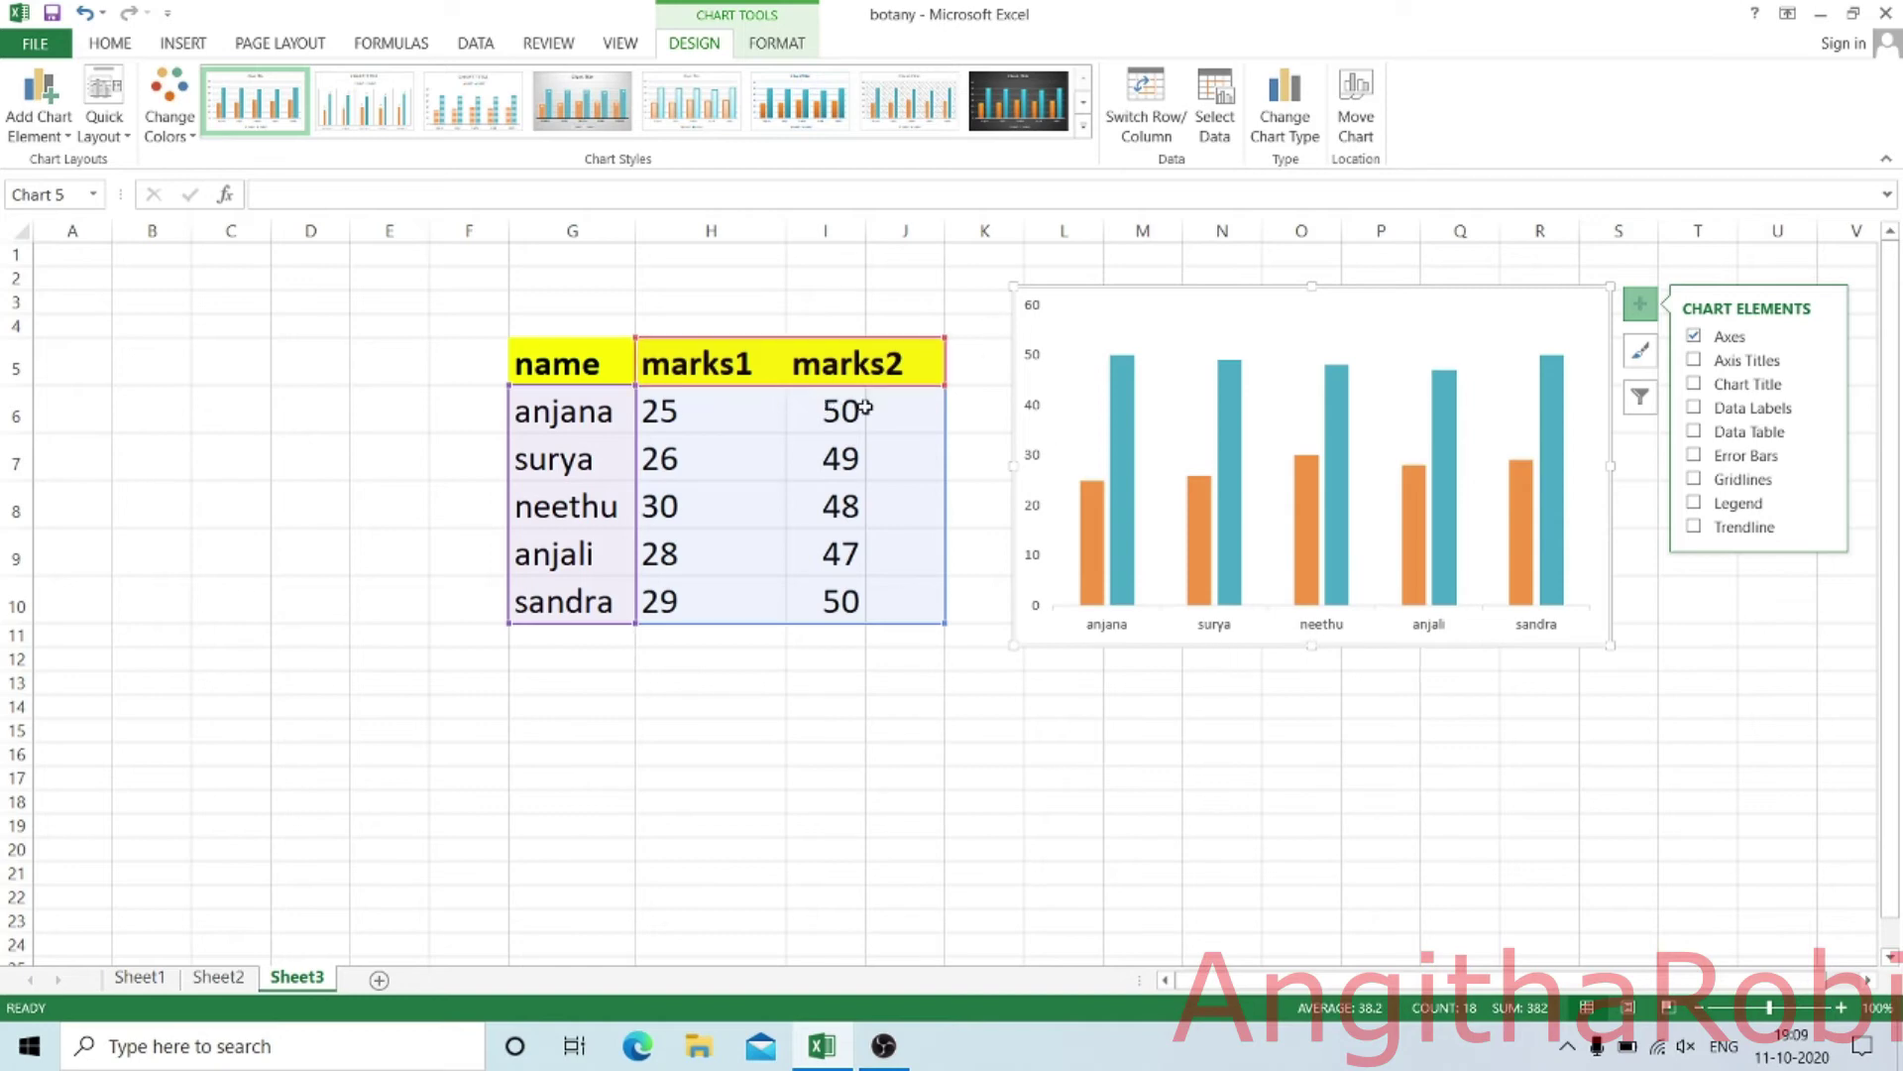
pyautogui.click(1694, 361)
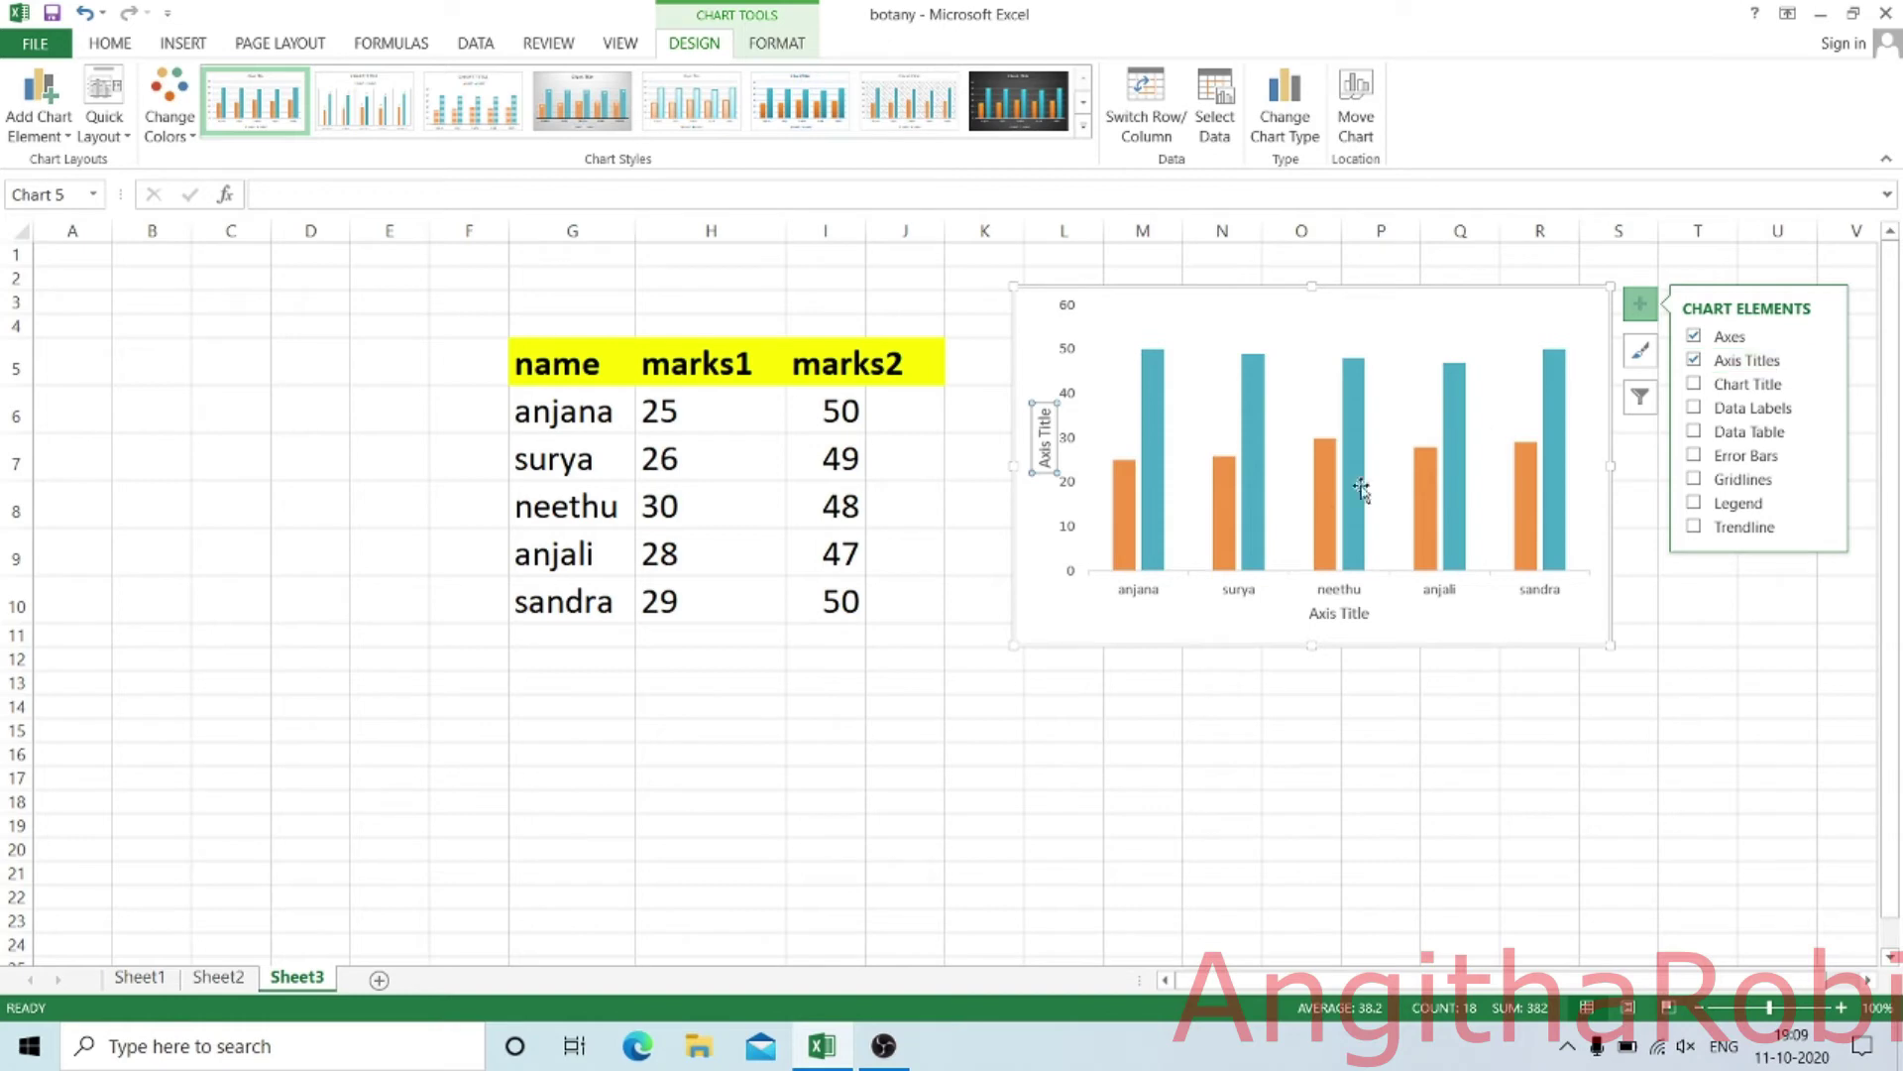
pyautogui.click(1045, 448)
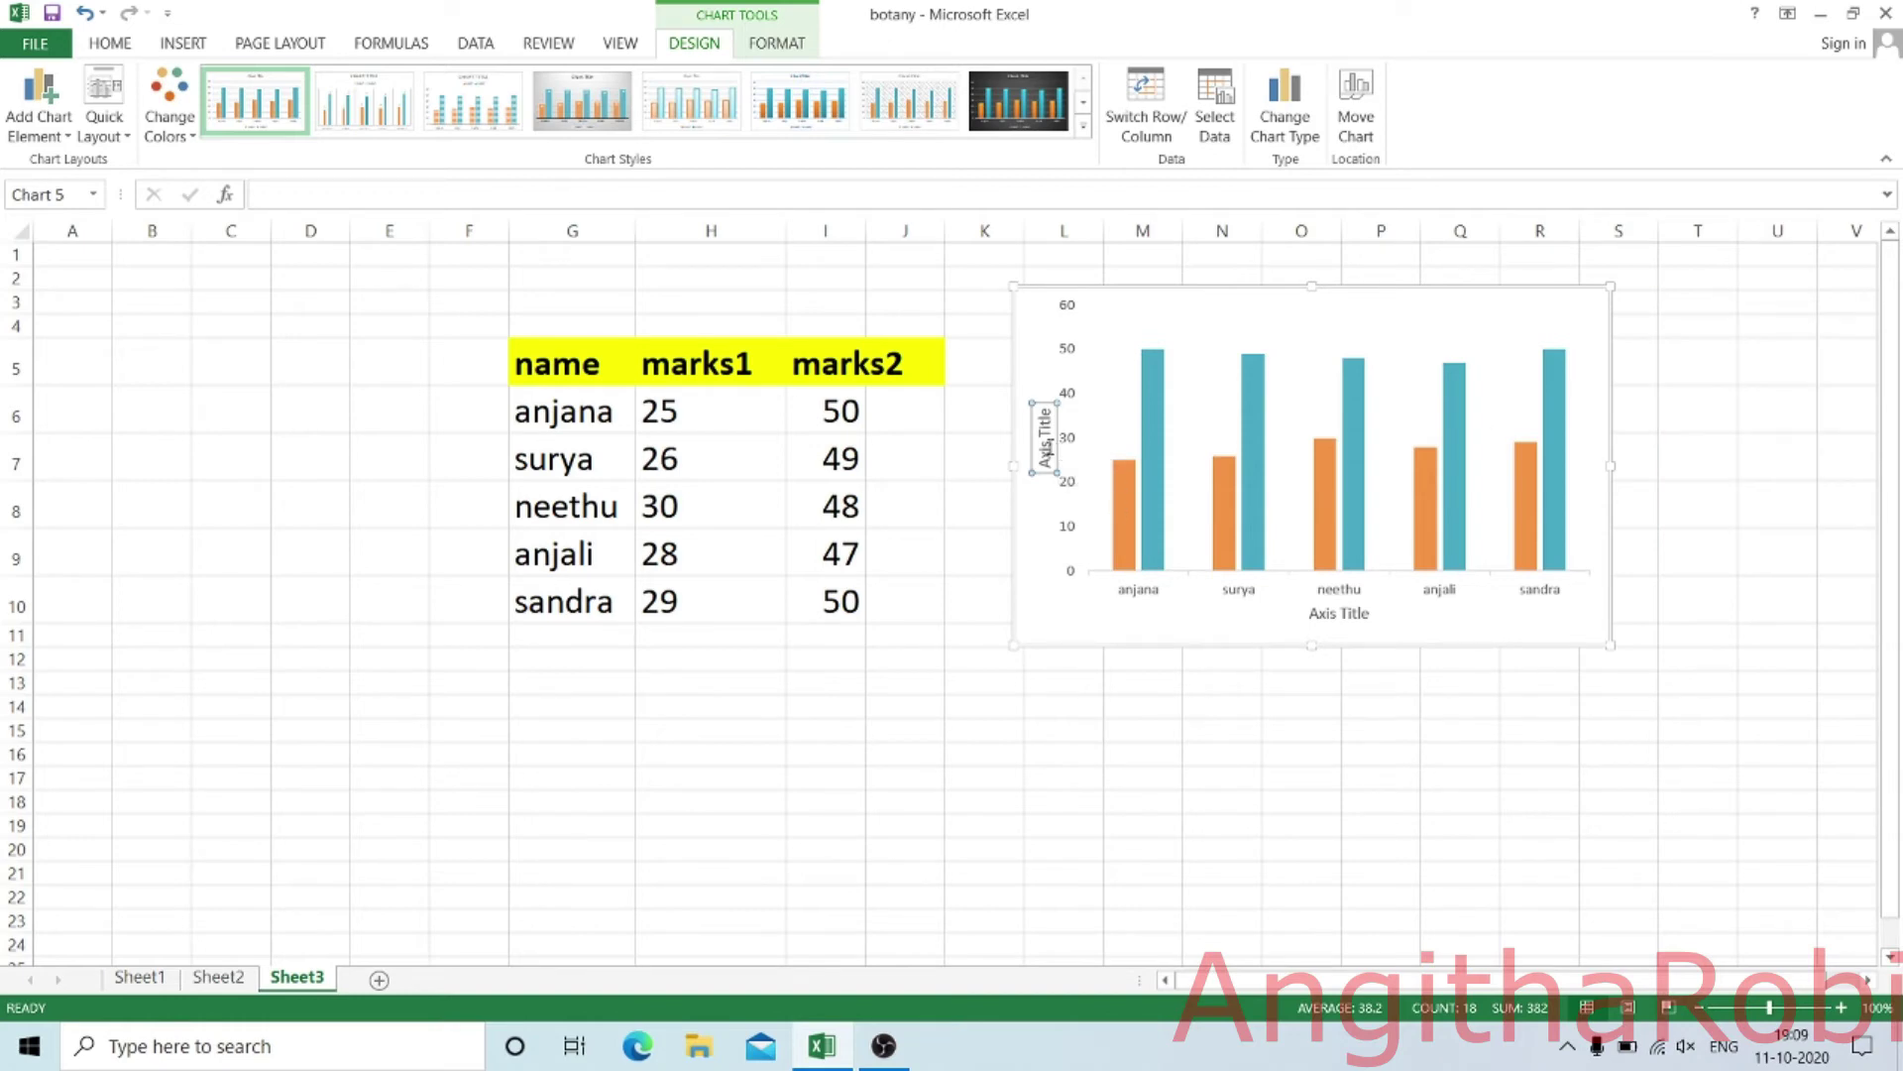
pyautogui.click(1045, 446)
pyautogui.moveTo(1042, 407); pyautogui.dragTo(1041, 479)
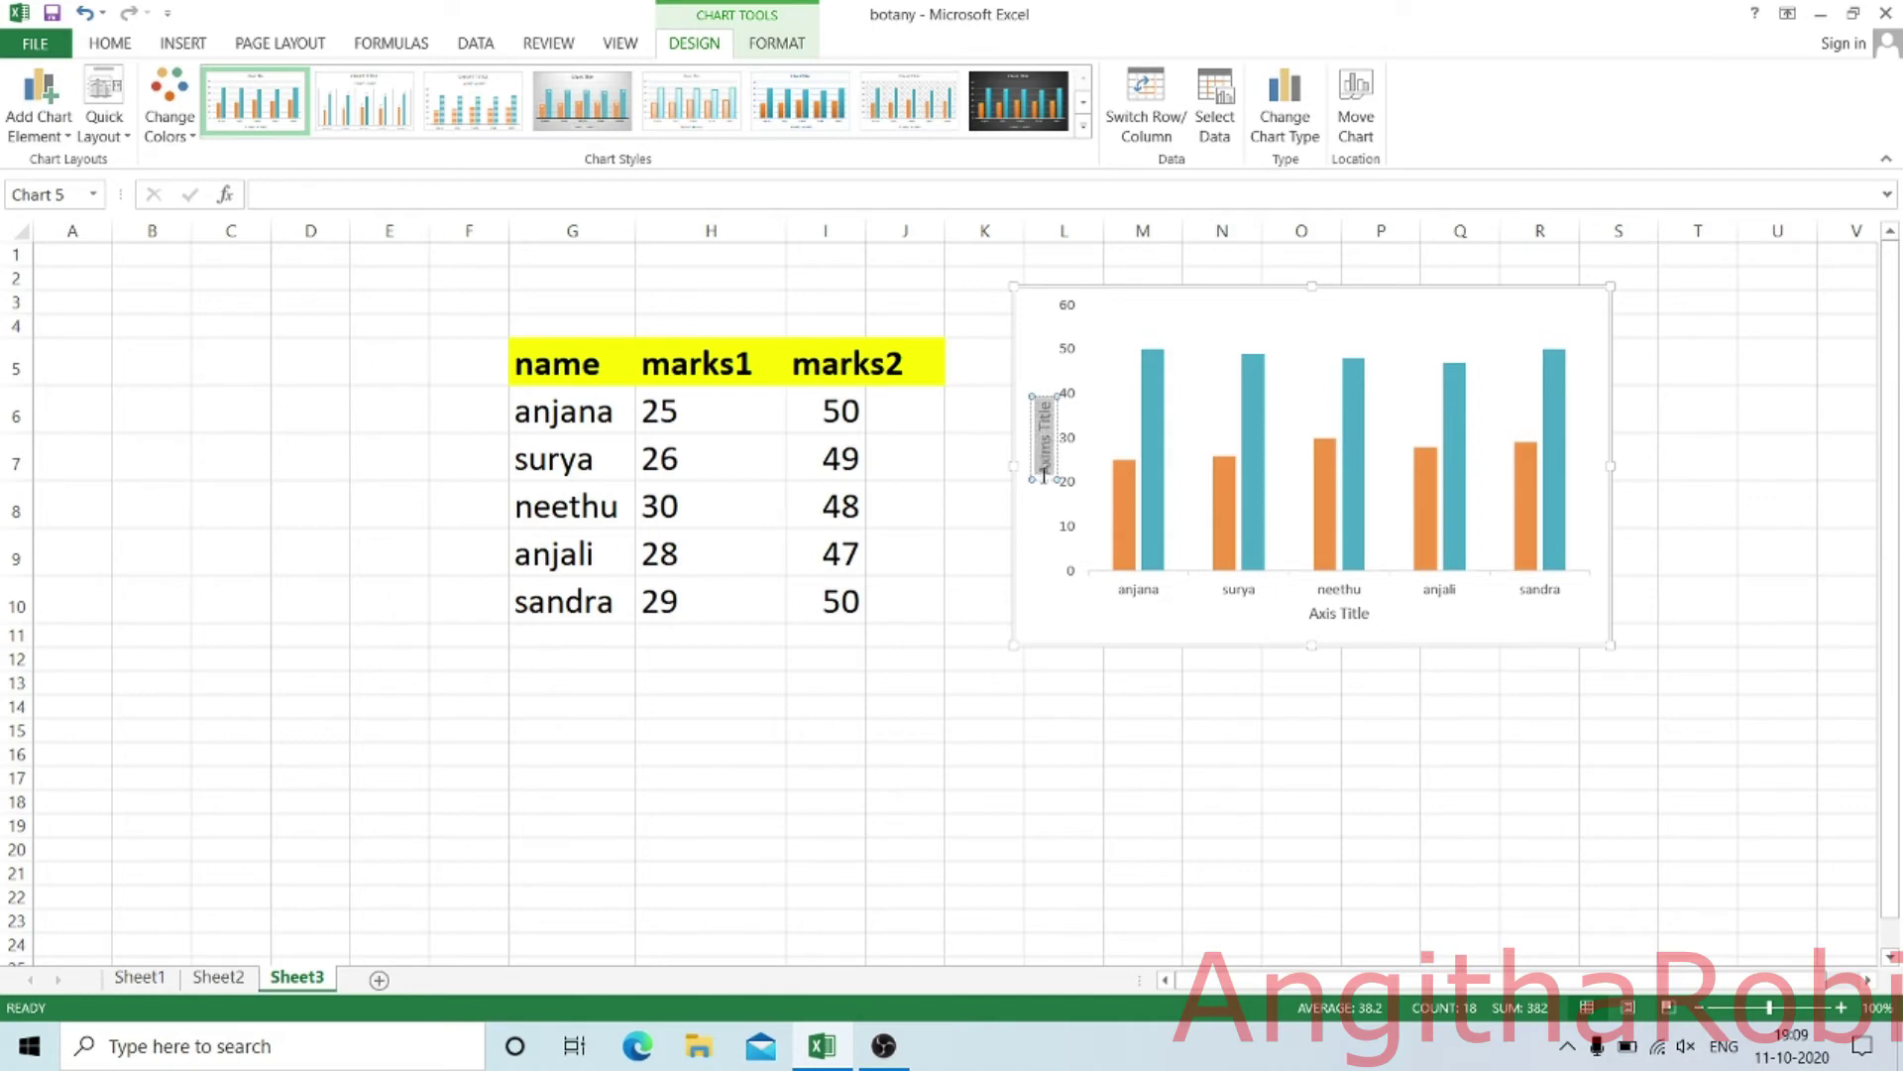
pyautogui.write('marks')
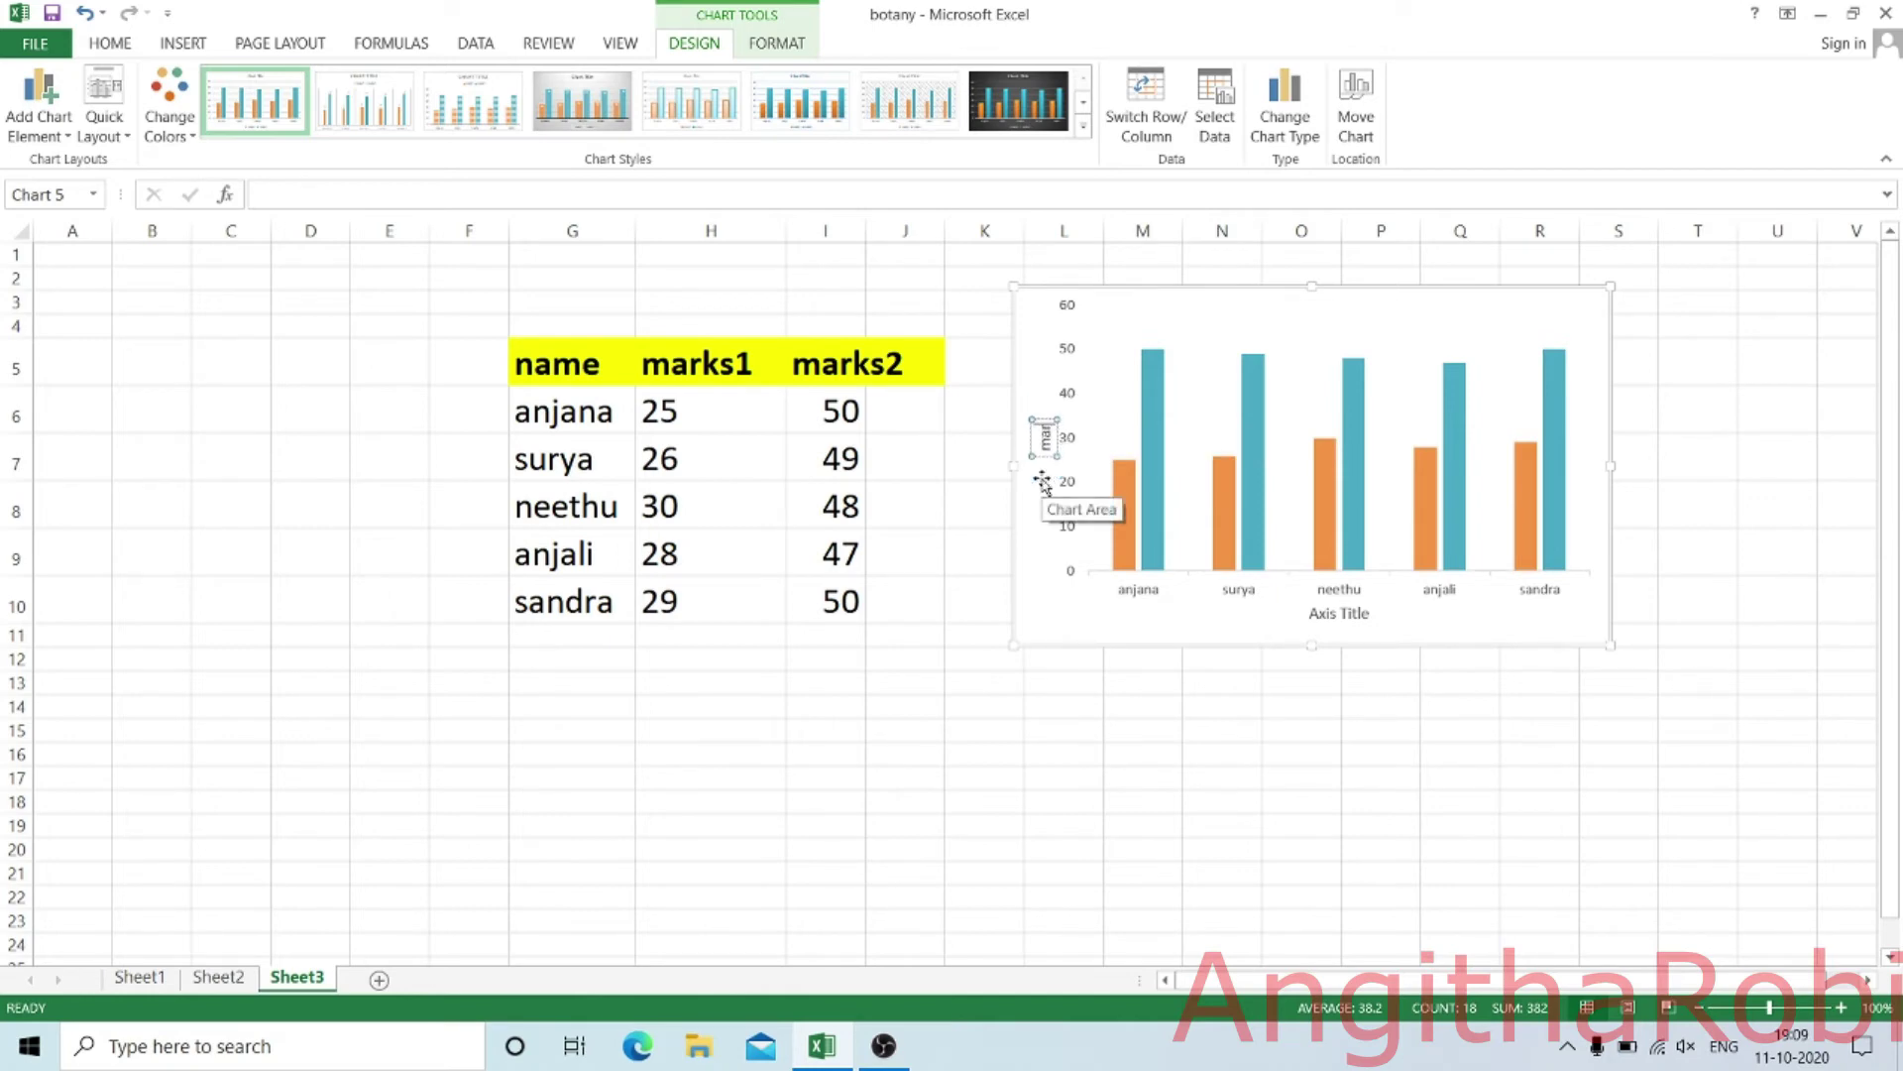
# - Set the horizontal axis title of the chart to "name"
pyautogui.click(1339, 611)
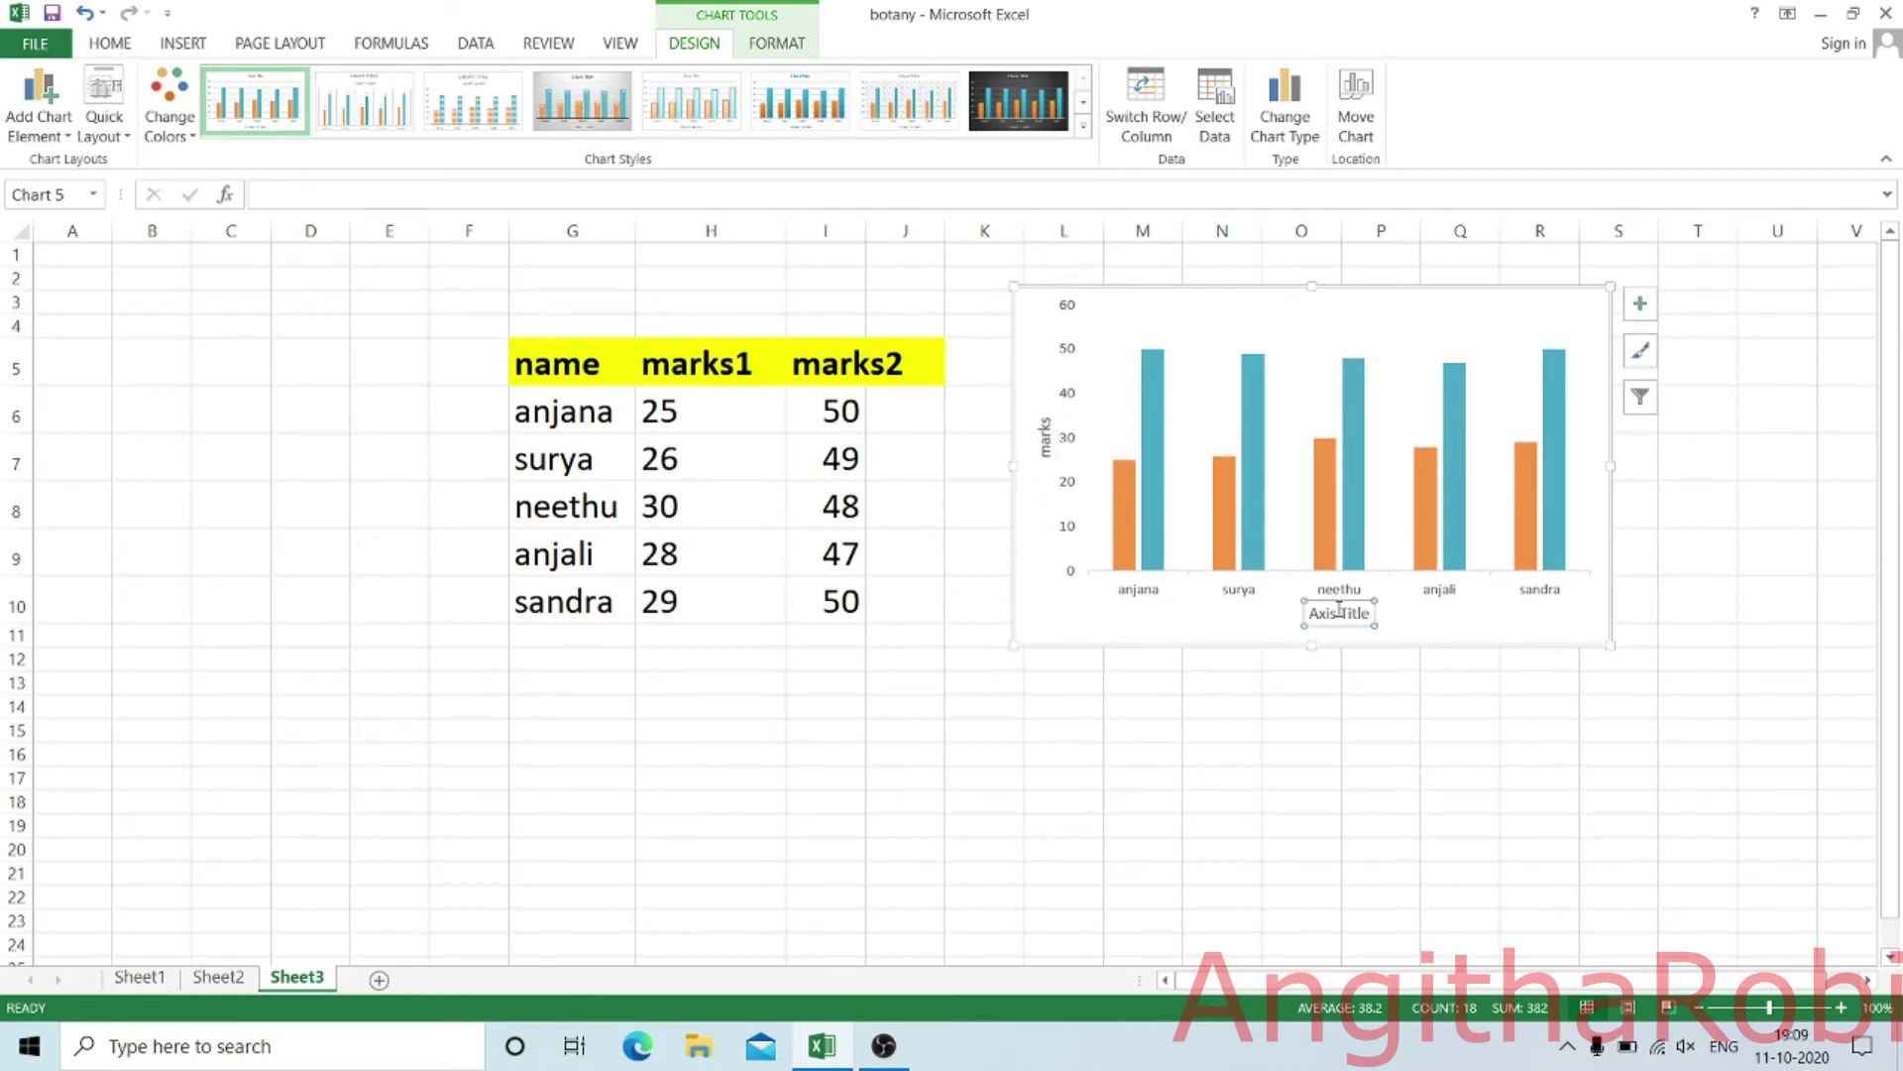
pyautogui.moveTo(1311, 615); pyautogui.dragTo(1370, 615)
pyautogui.write('name')
pyautogui.click(1603, 516)
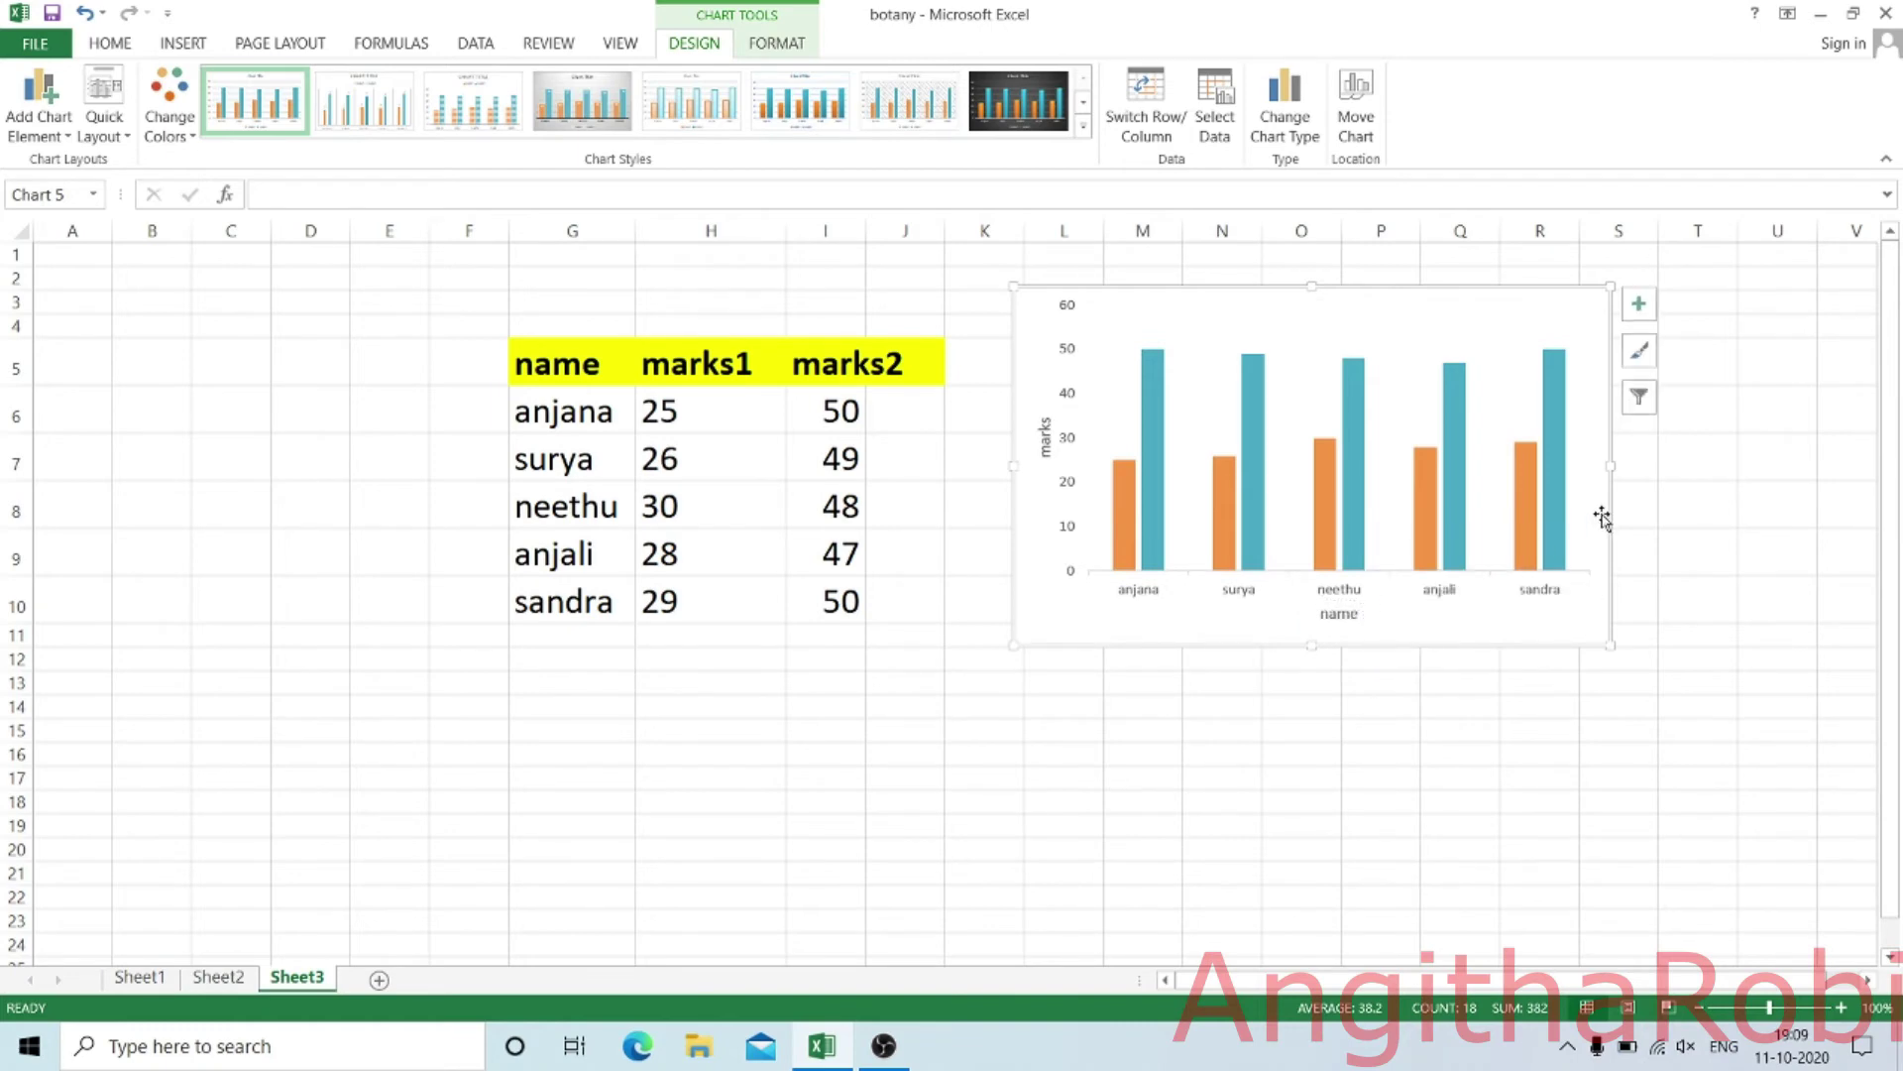
# - Show the chart title again and change its text to "marklist"
pyautogui.click(1640, 303)
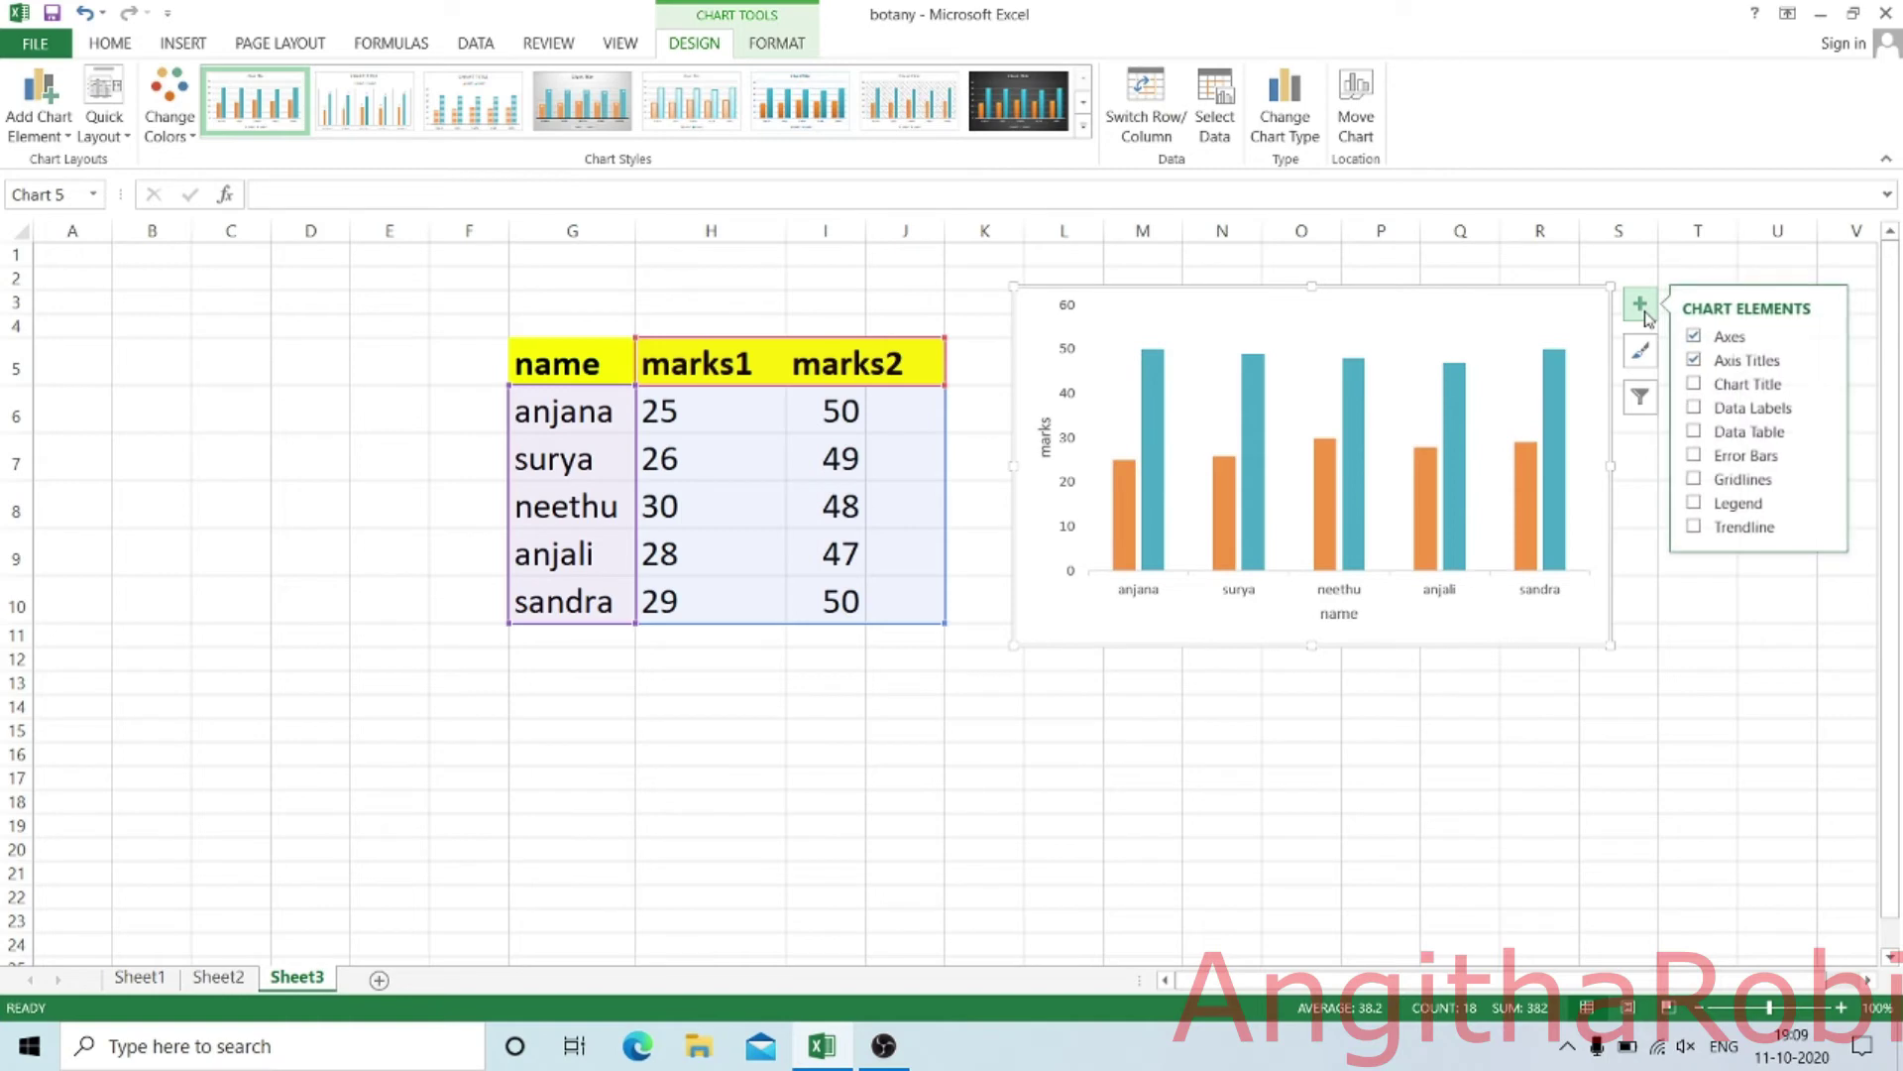
pyautogui.click(1730, 384)
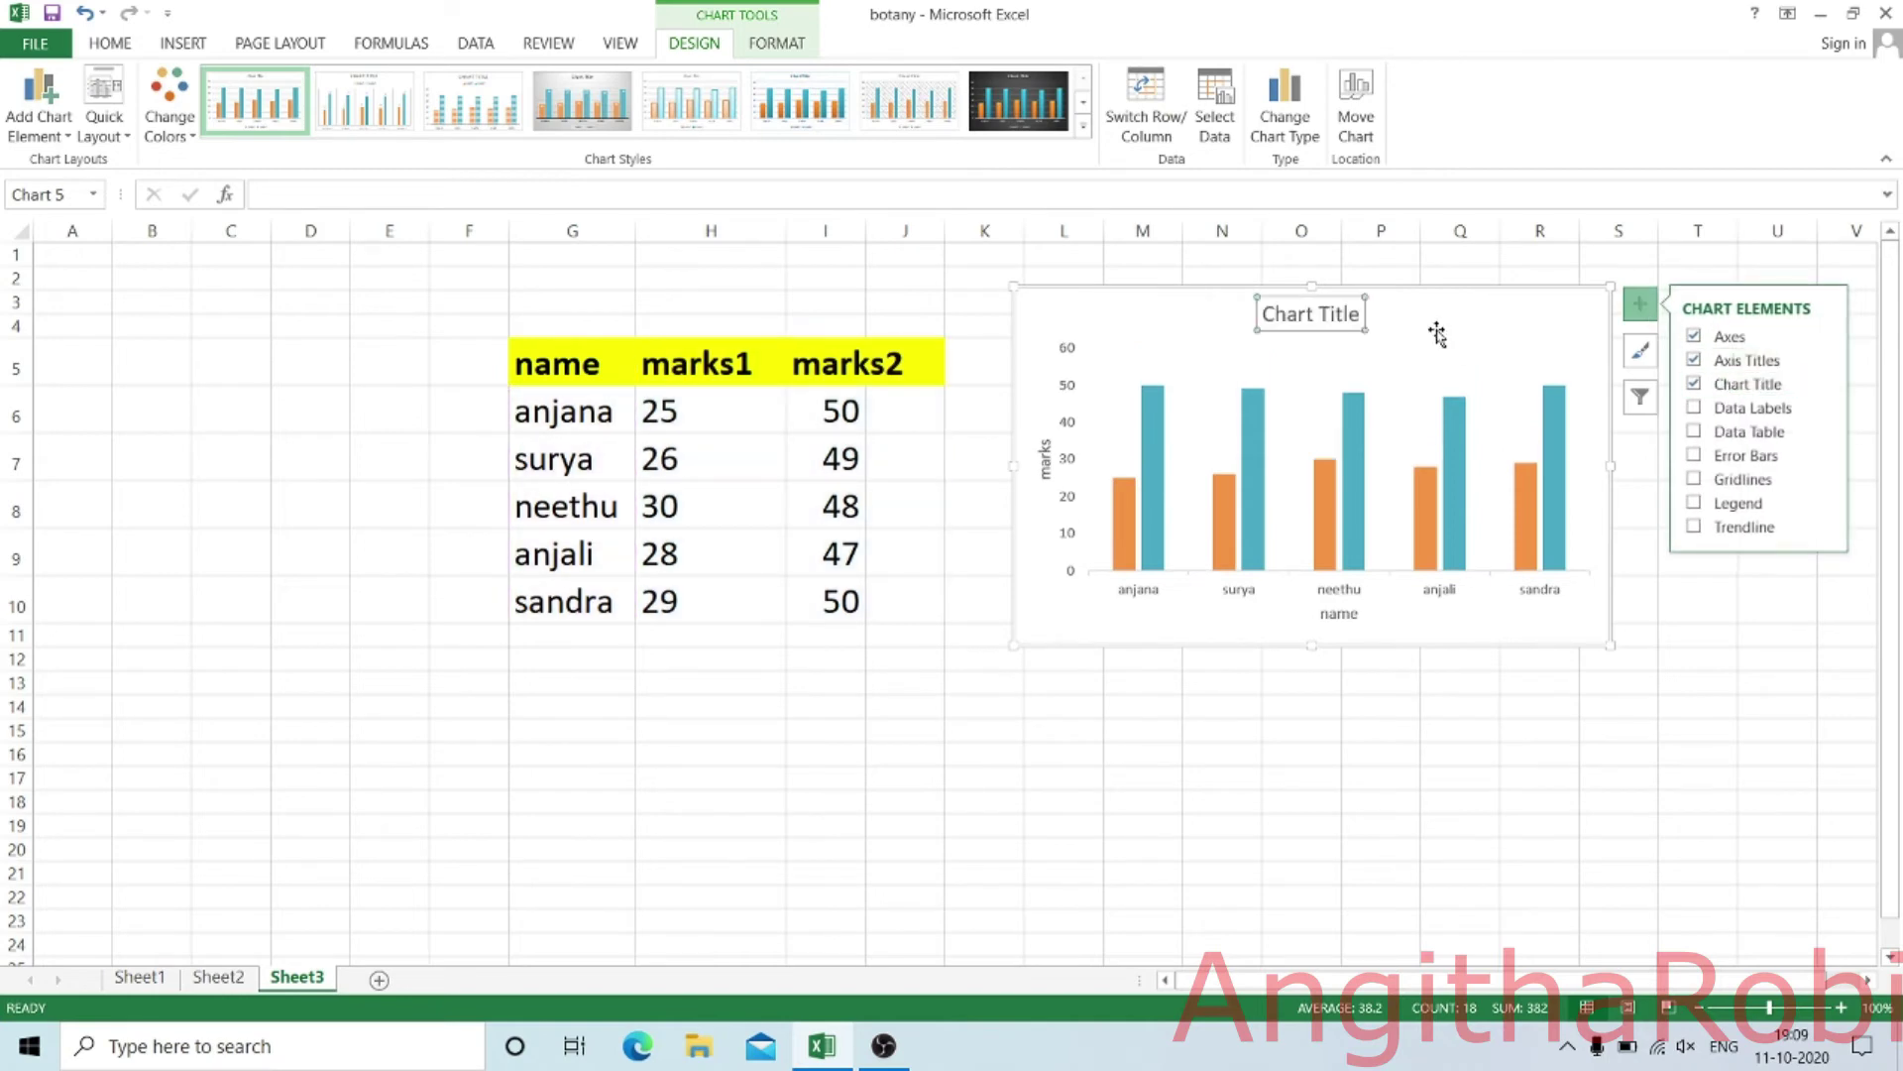
pyautogui.click(1357, 308)
pyautogui.doubleClick(1343, 314)
pyautogui.click(1264, 315)
pyautogui.moveTo(1264, 316); pyautogui.dragTo(1364, 320)
pyautogui.write('m')
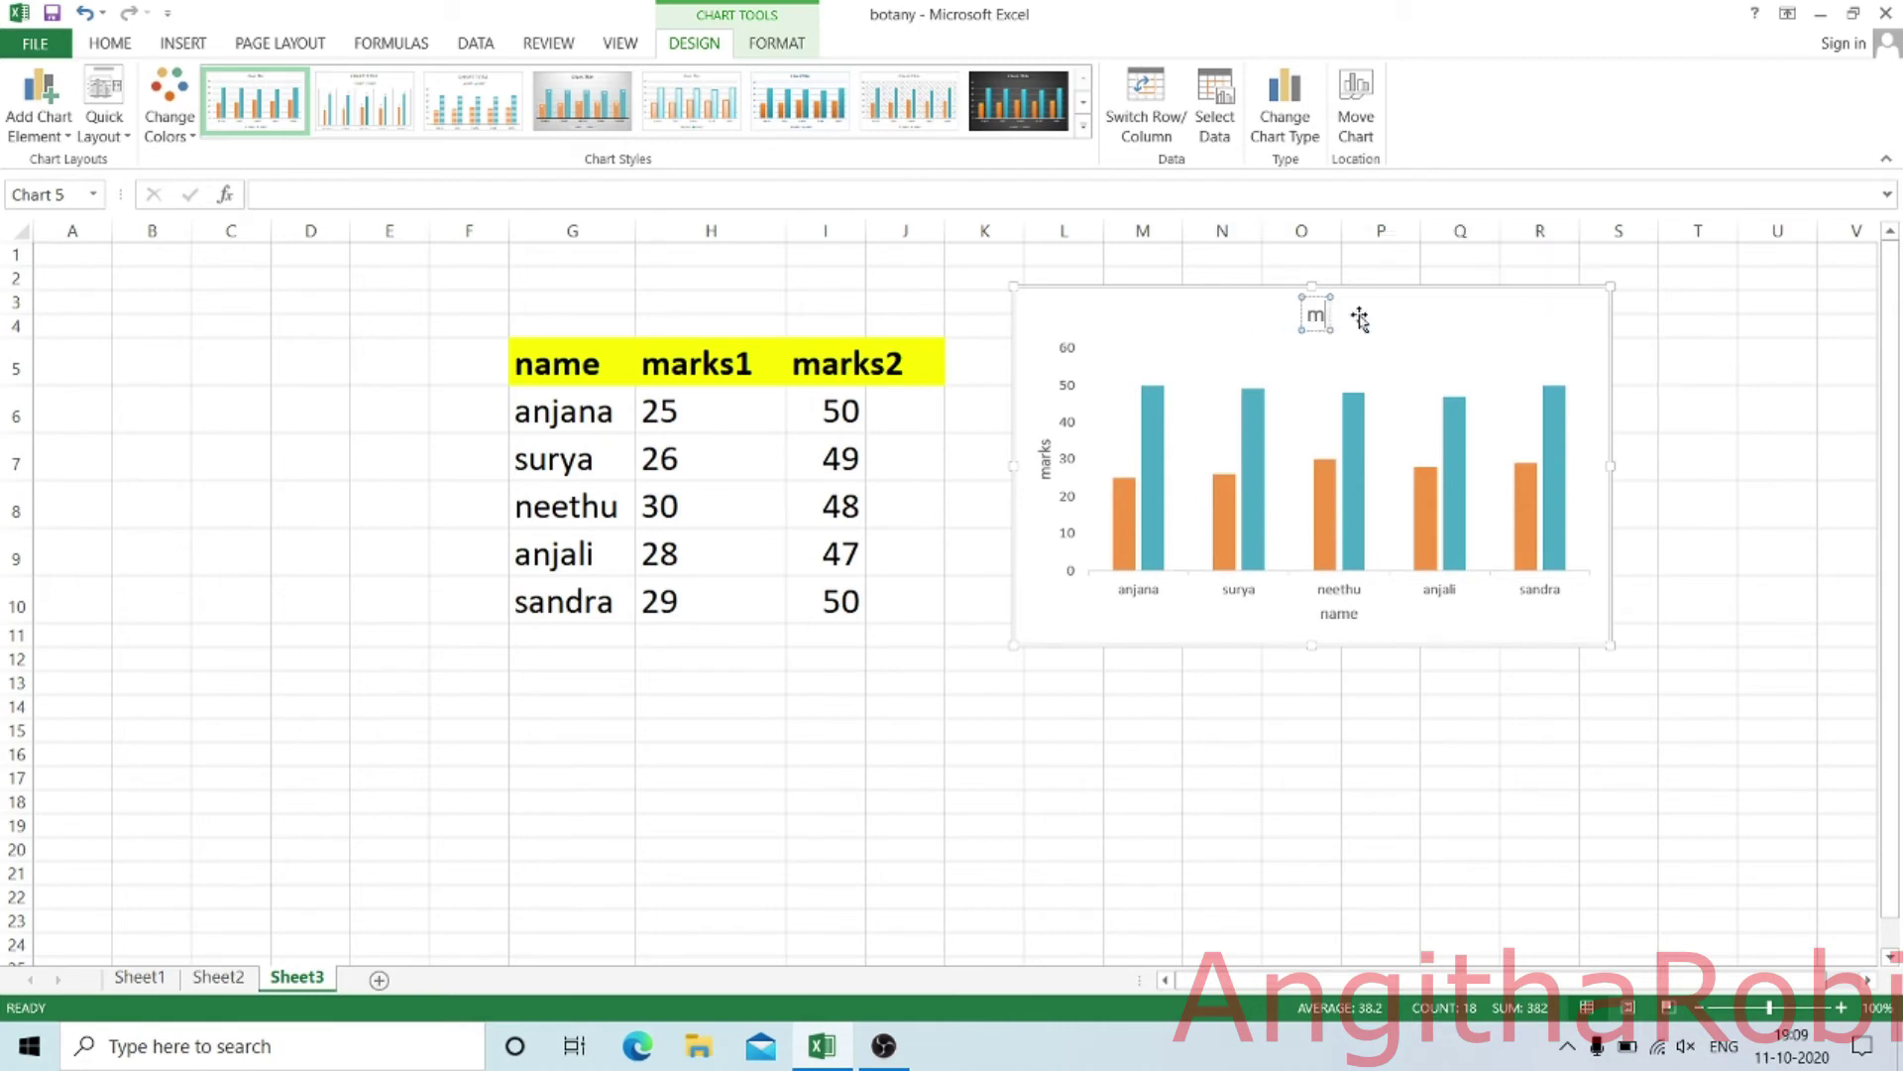
pyautogui.write('arklist')
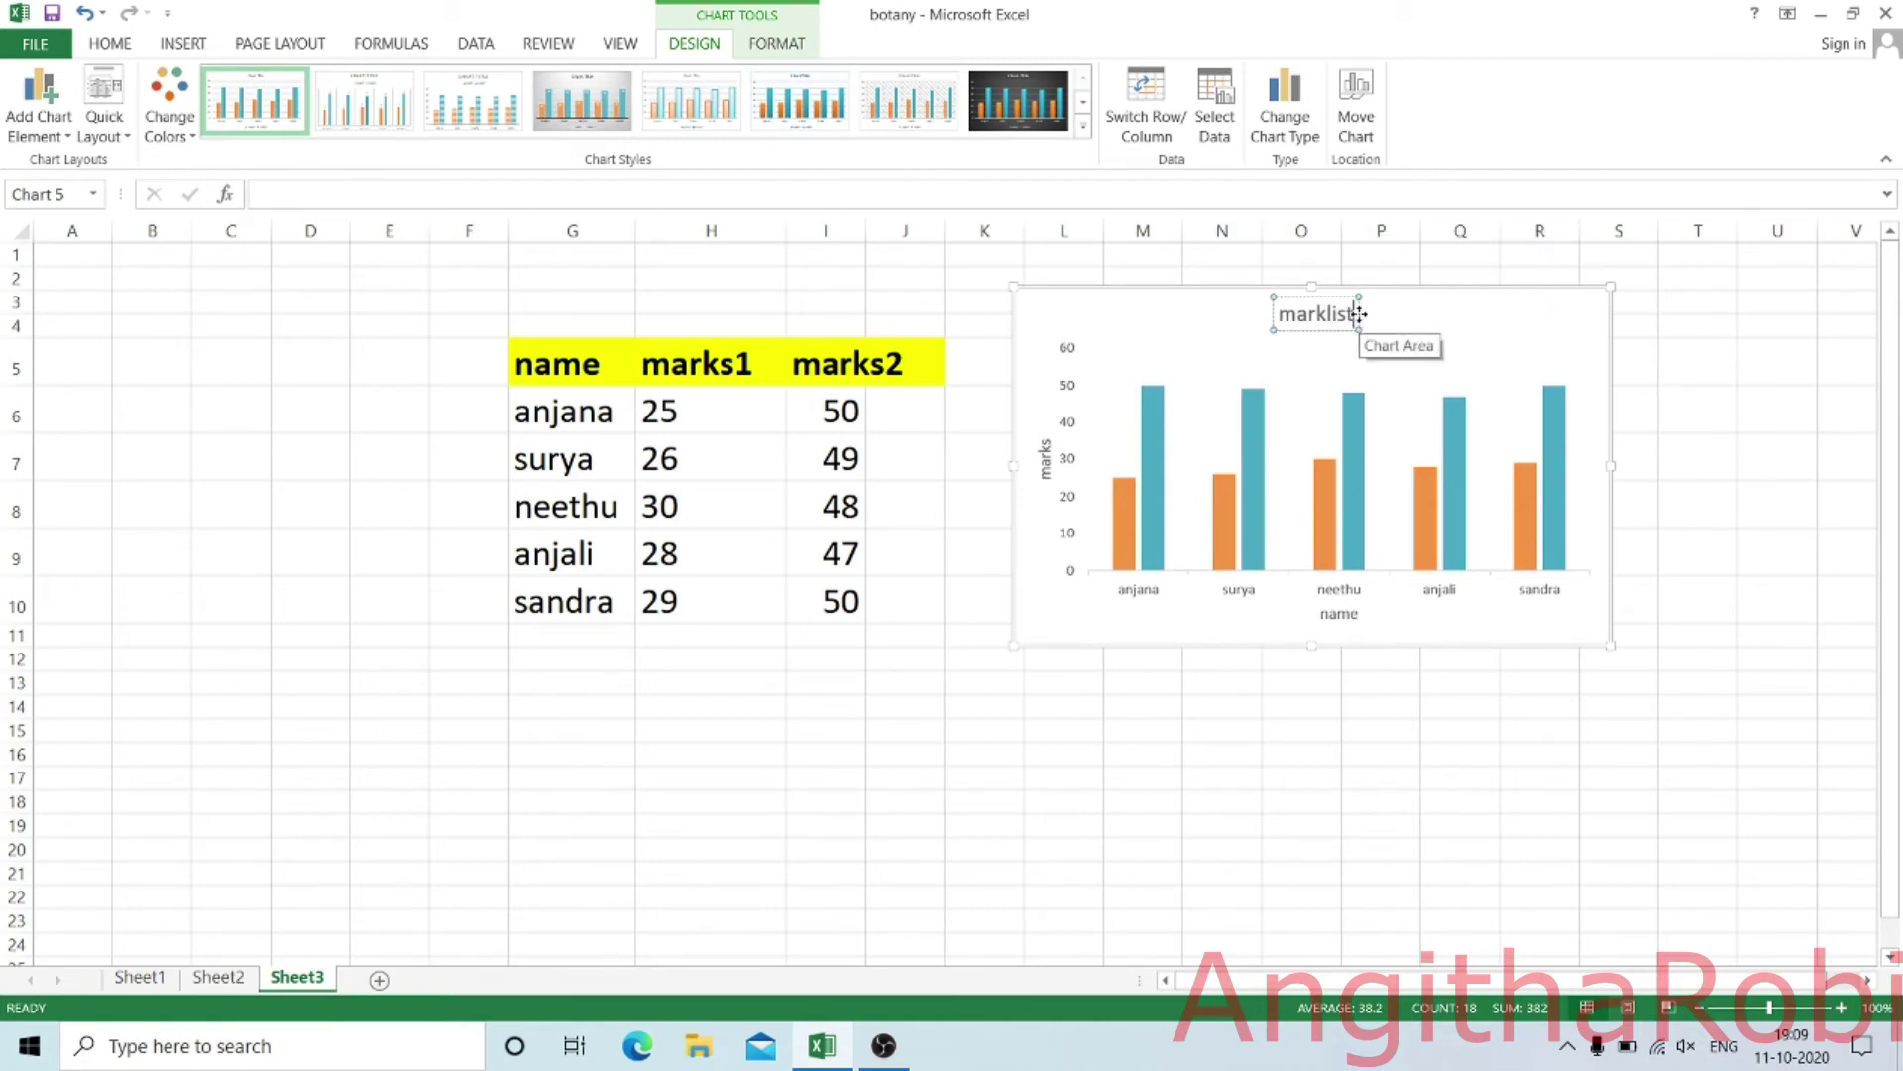
pyautogui.click(1465, 323)
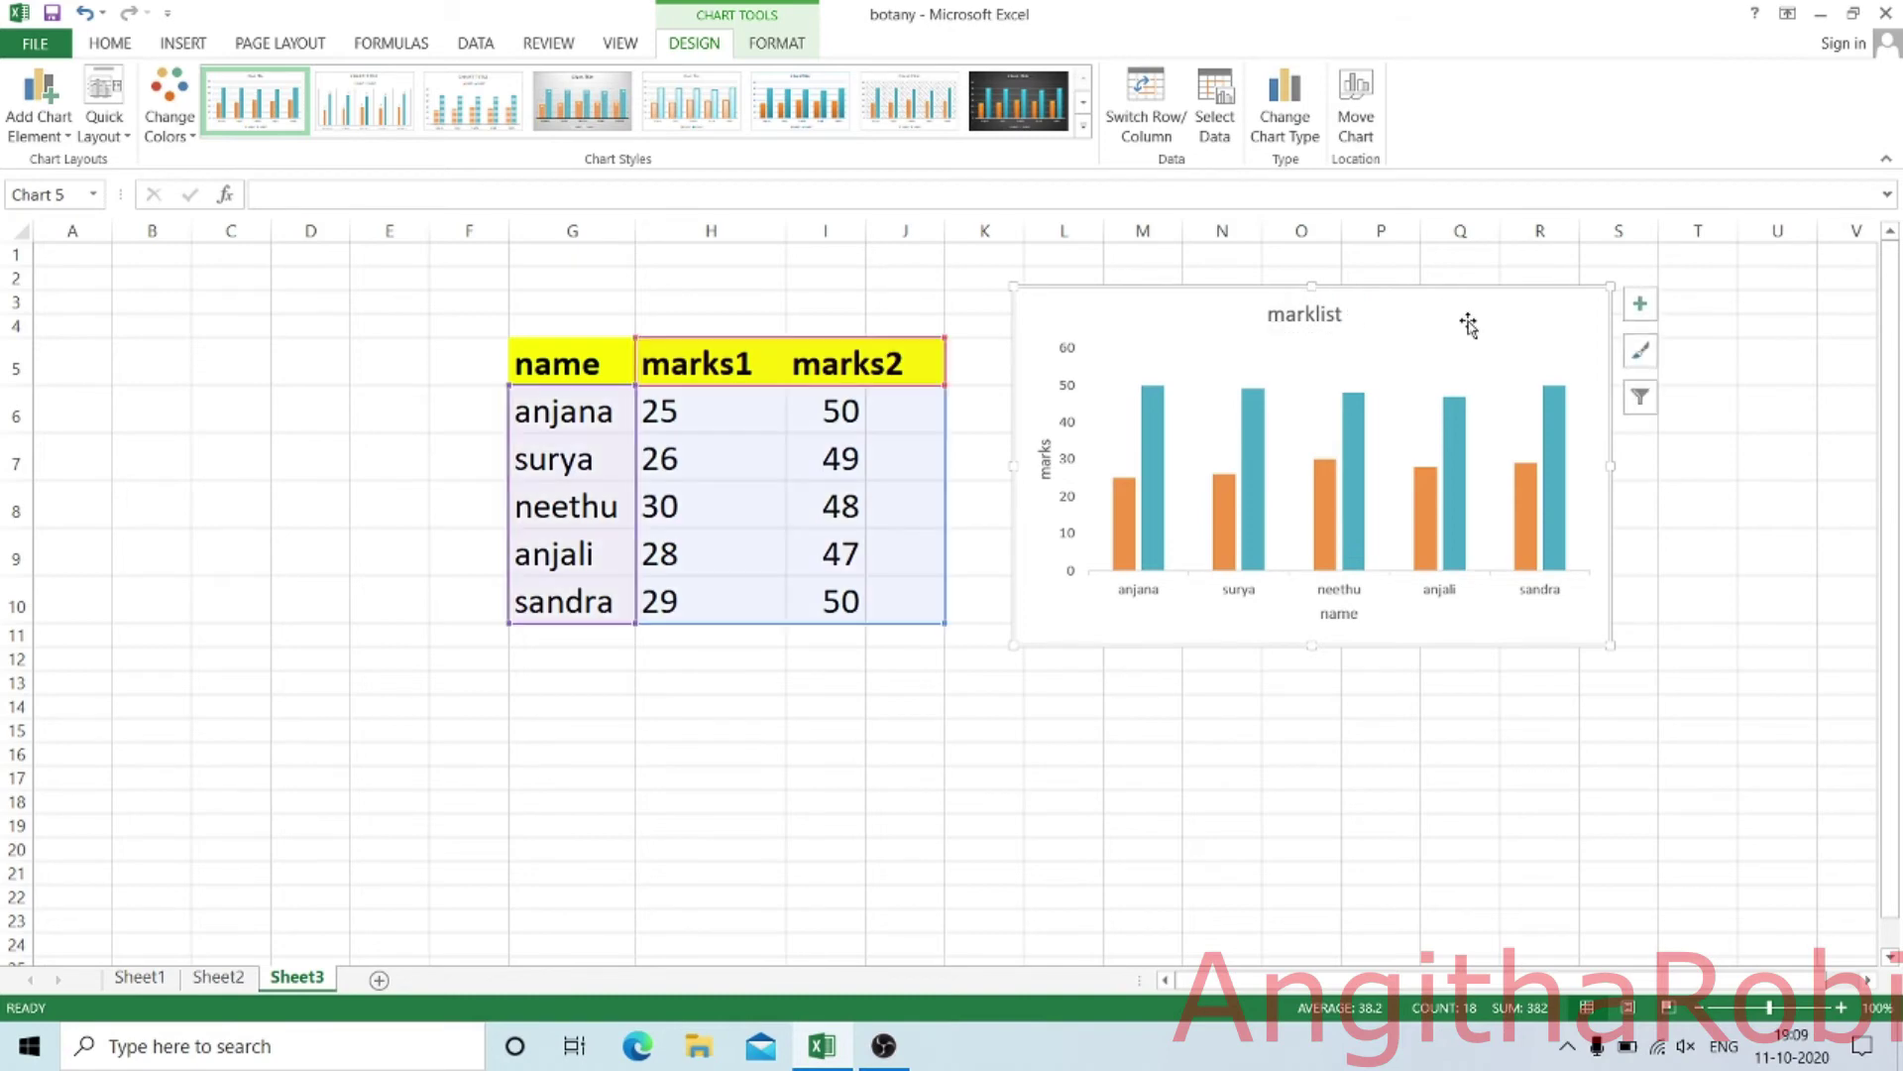
# - Turn the chart's gridlines on and off again, and show the legend
pyautogui.click(1639, 303)
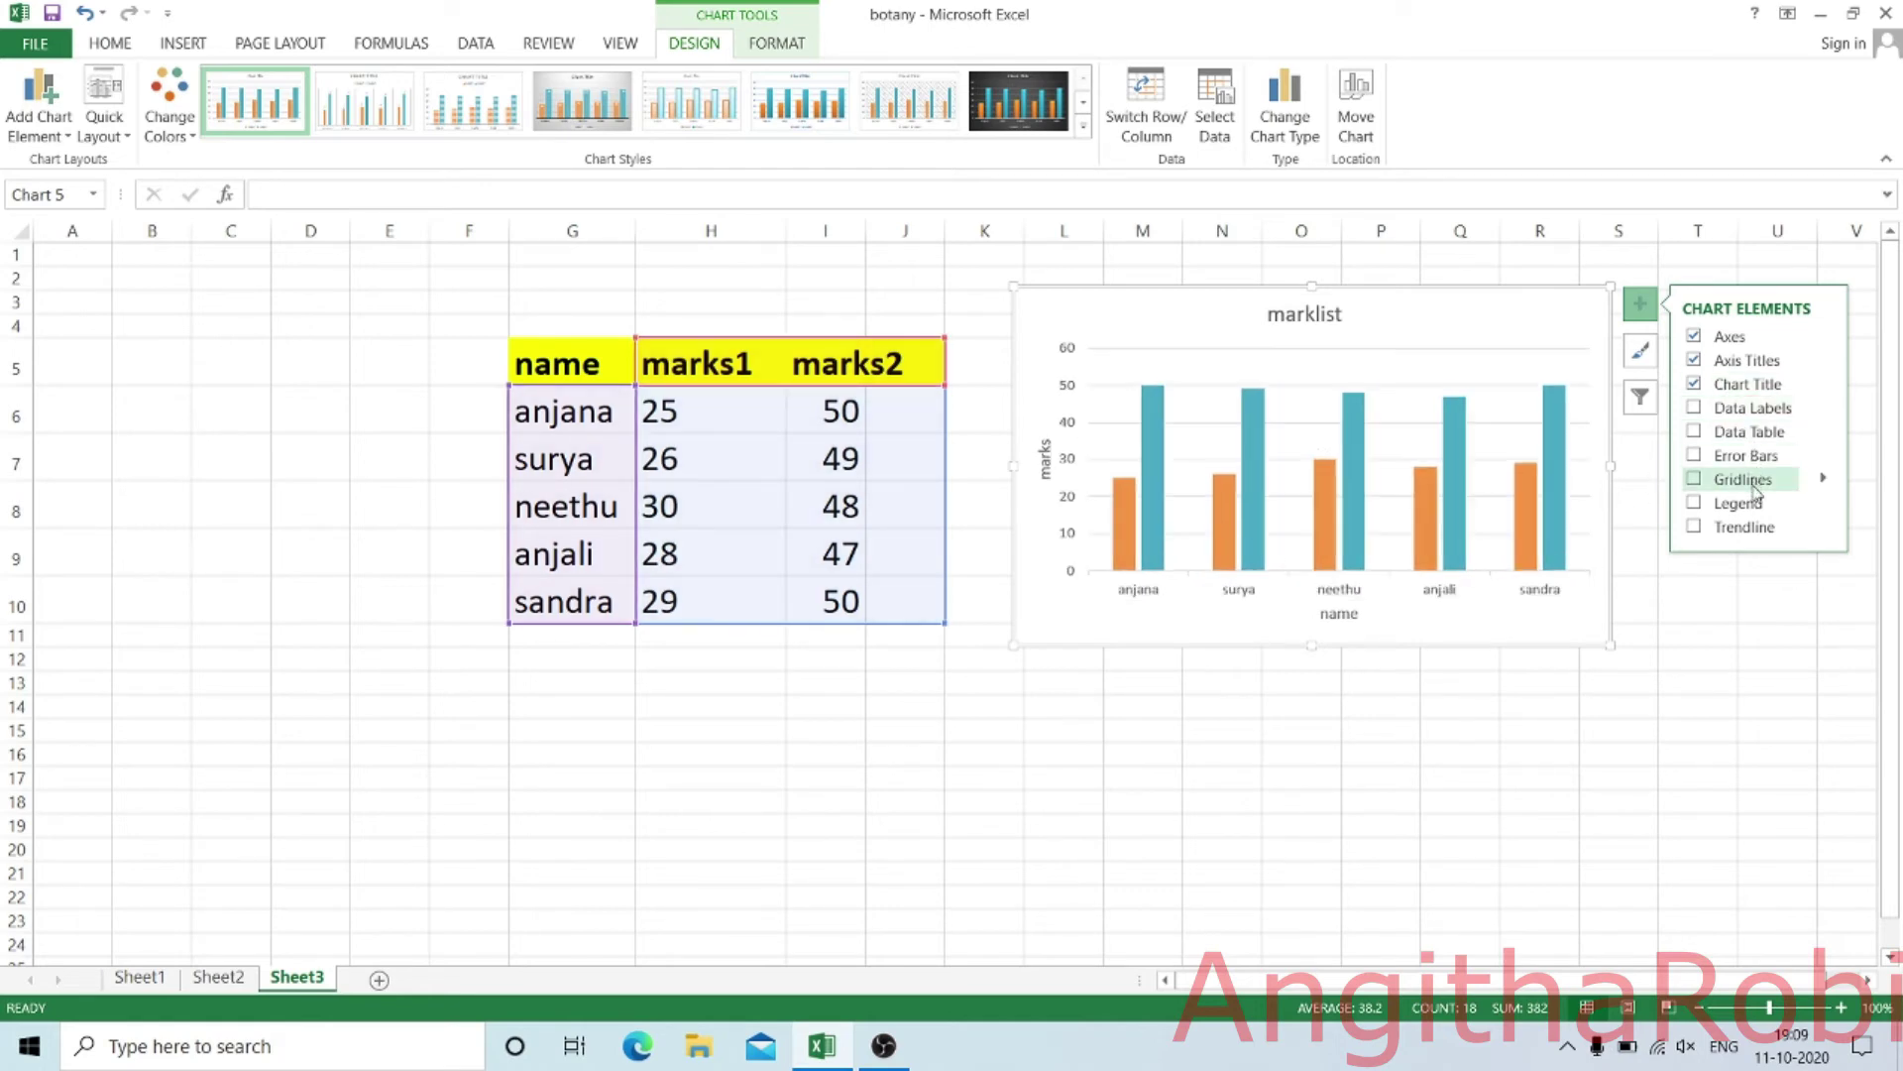
pyautogui.click(1698, 481)
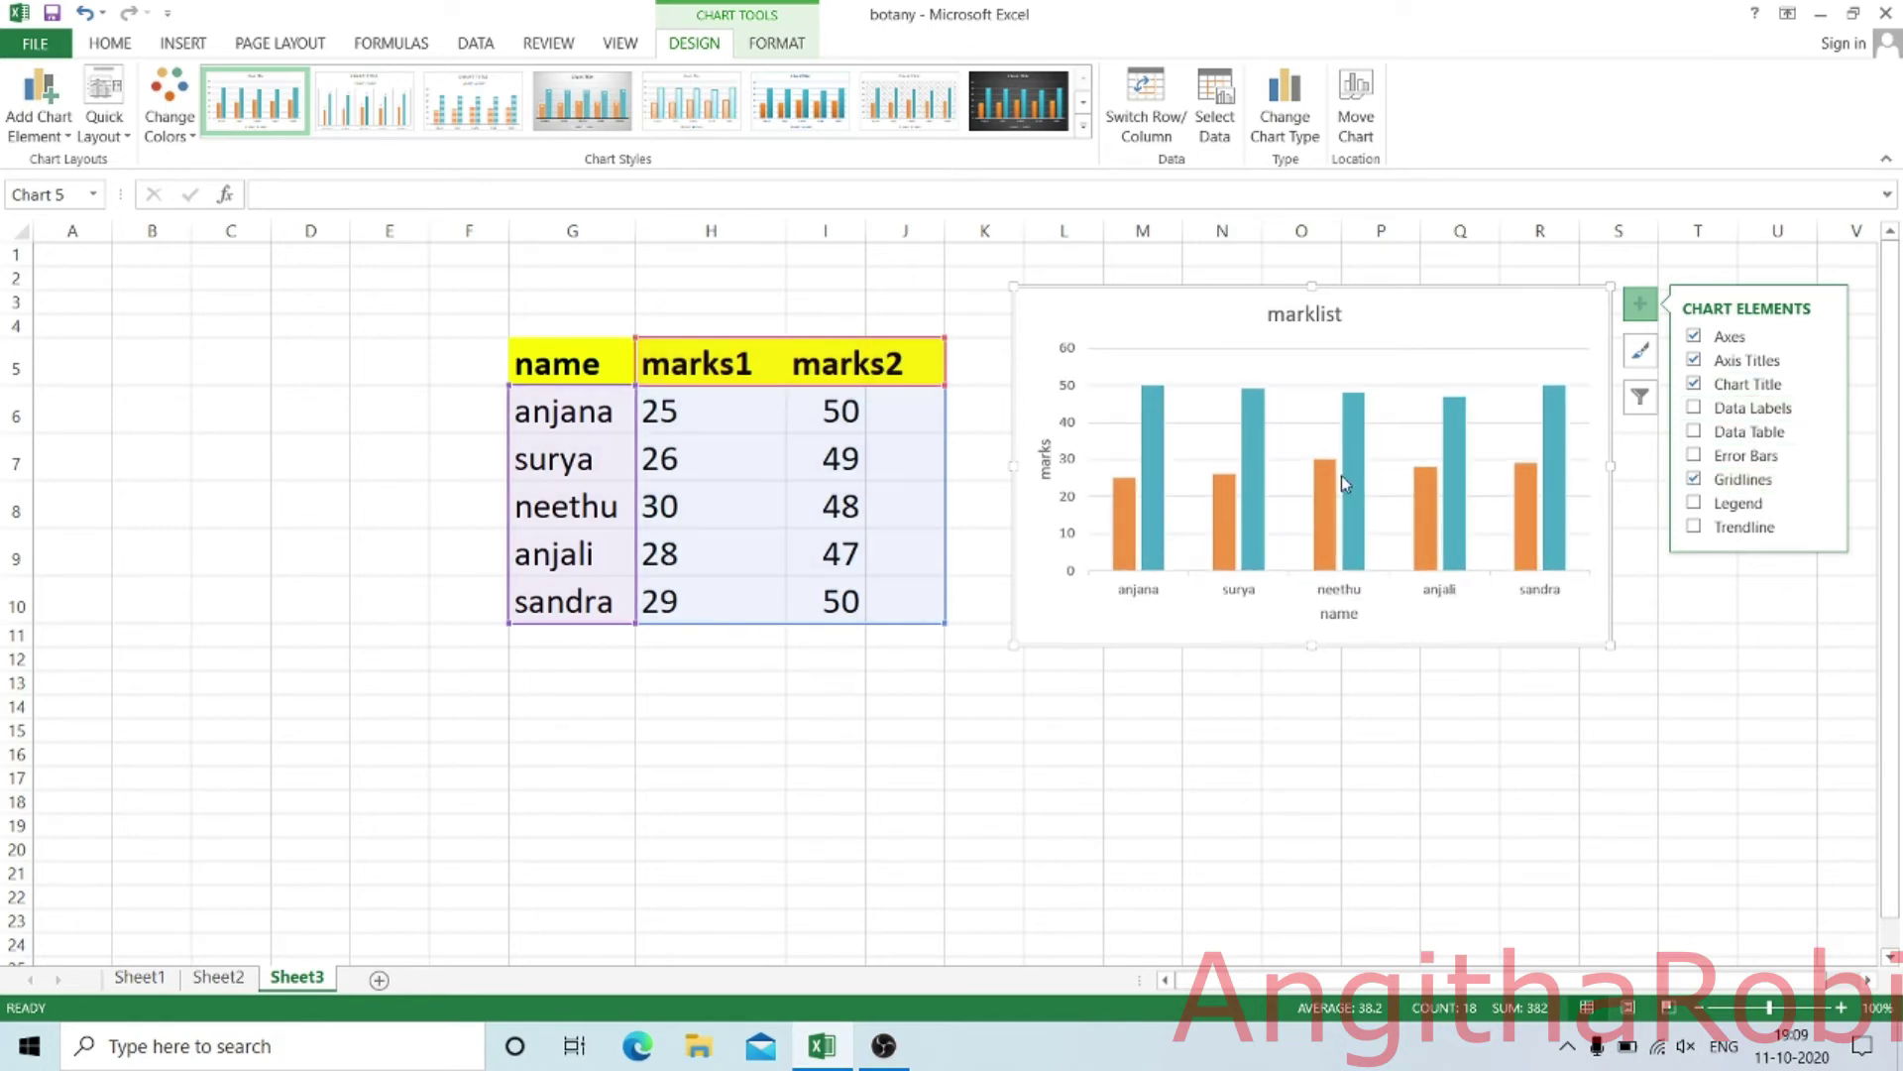
pyautogui.click(1697, 482)
pyautogui.click(1694, 502)
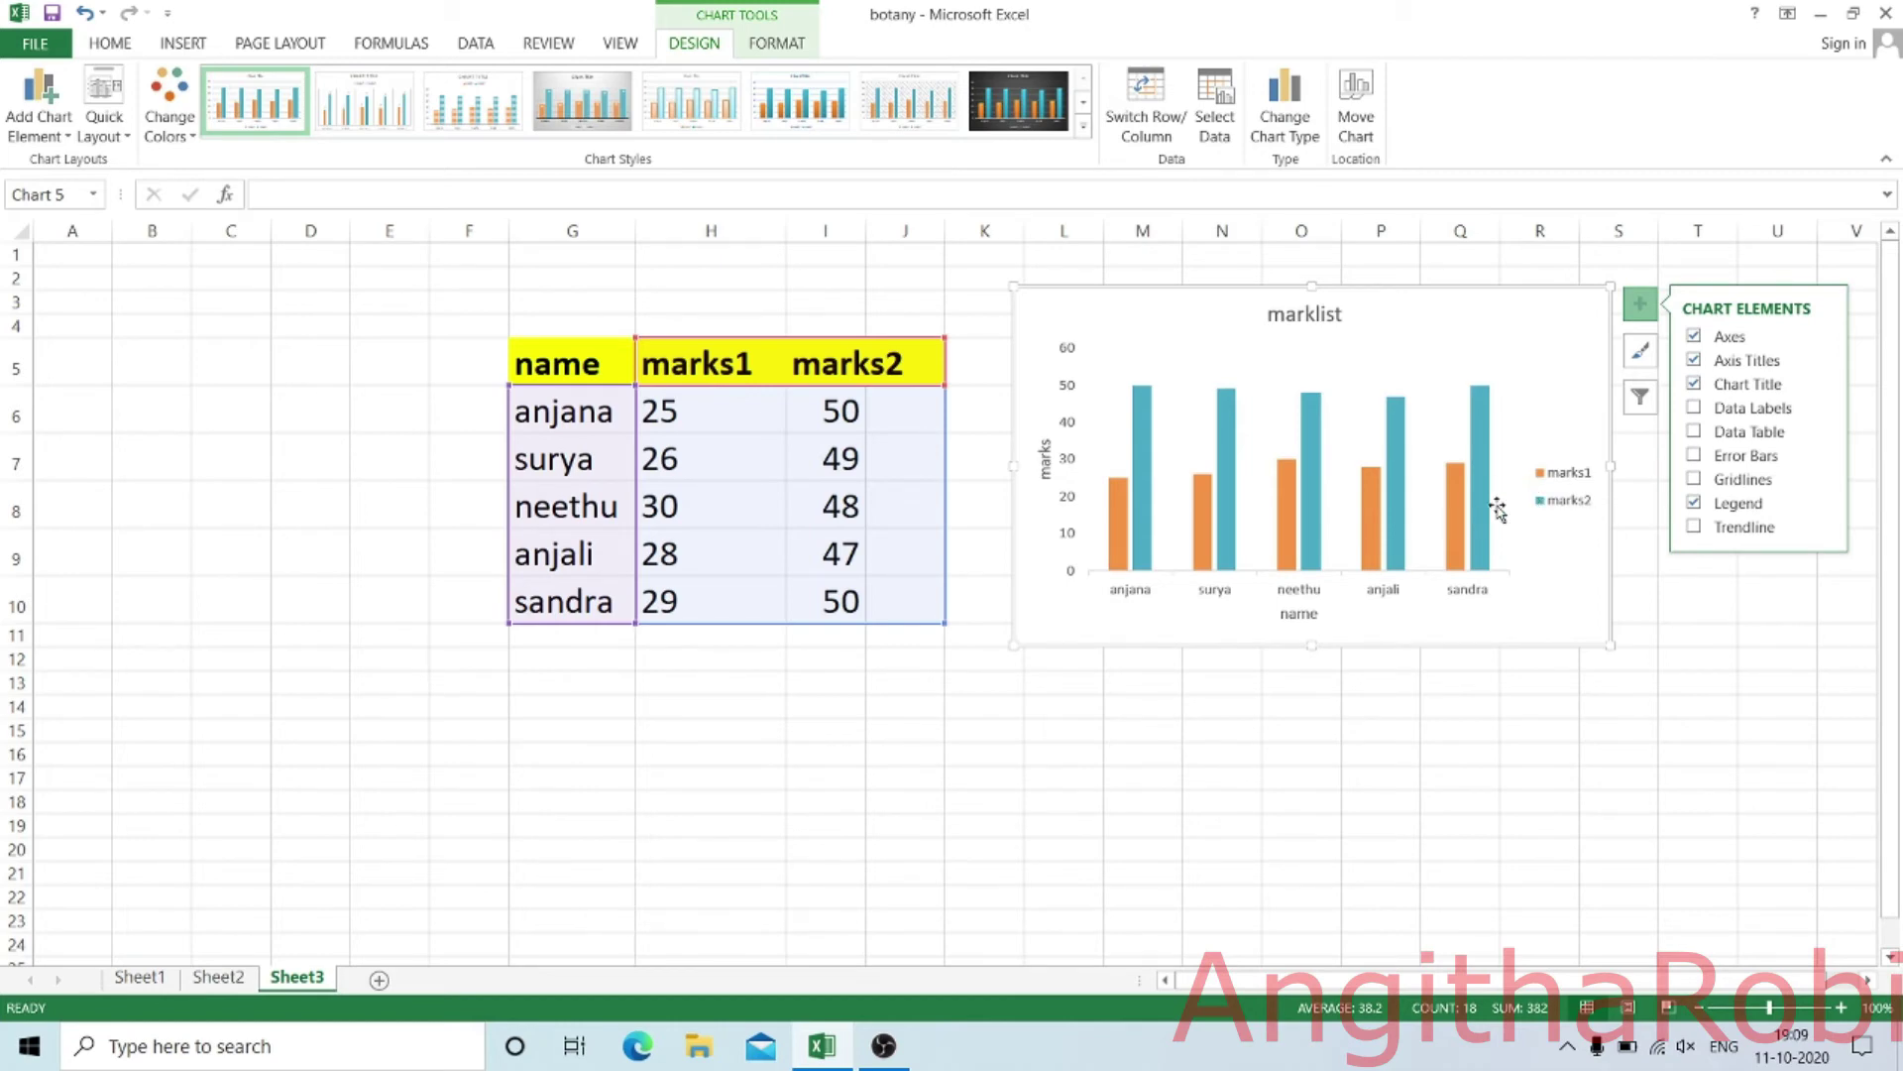
pyautogui.moveTo(1484, 526)
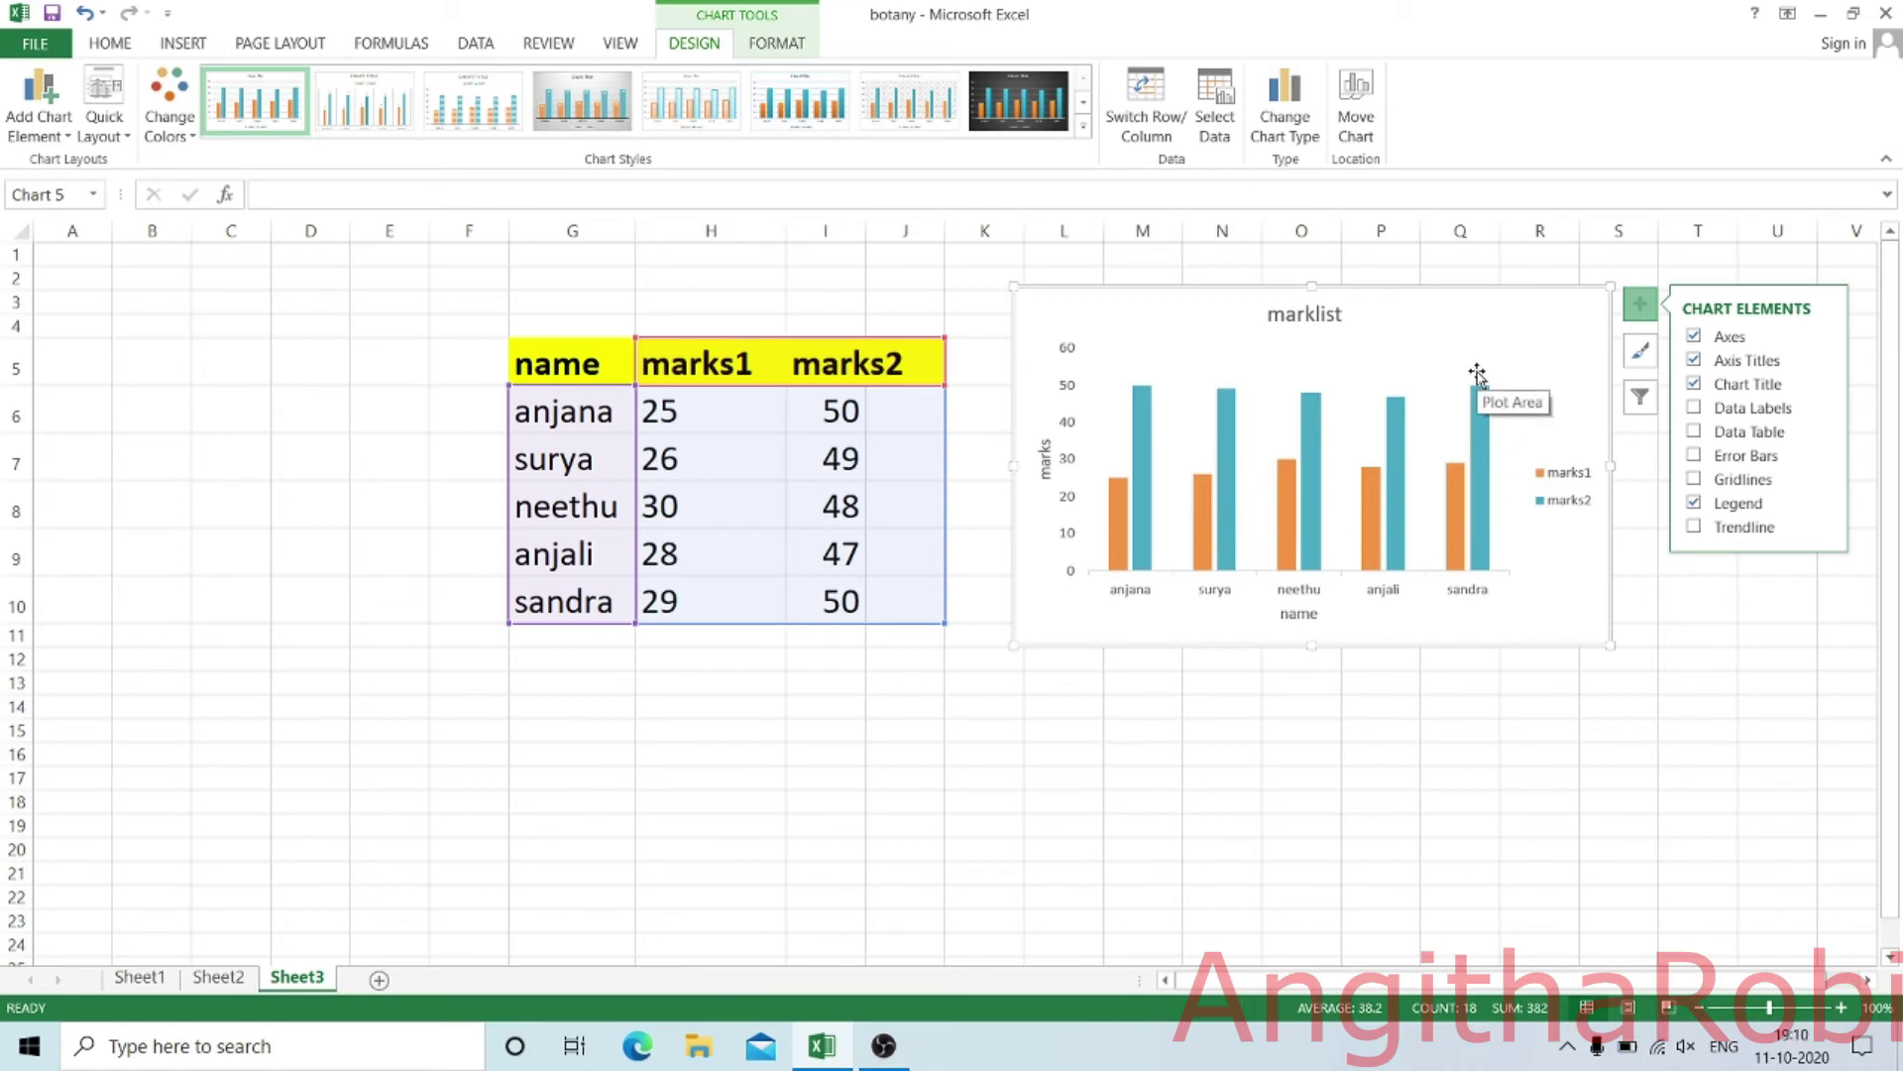
pyautogui.click(1642, 355)
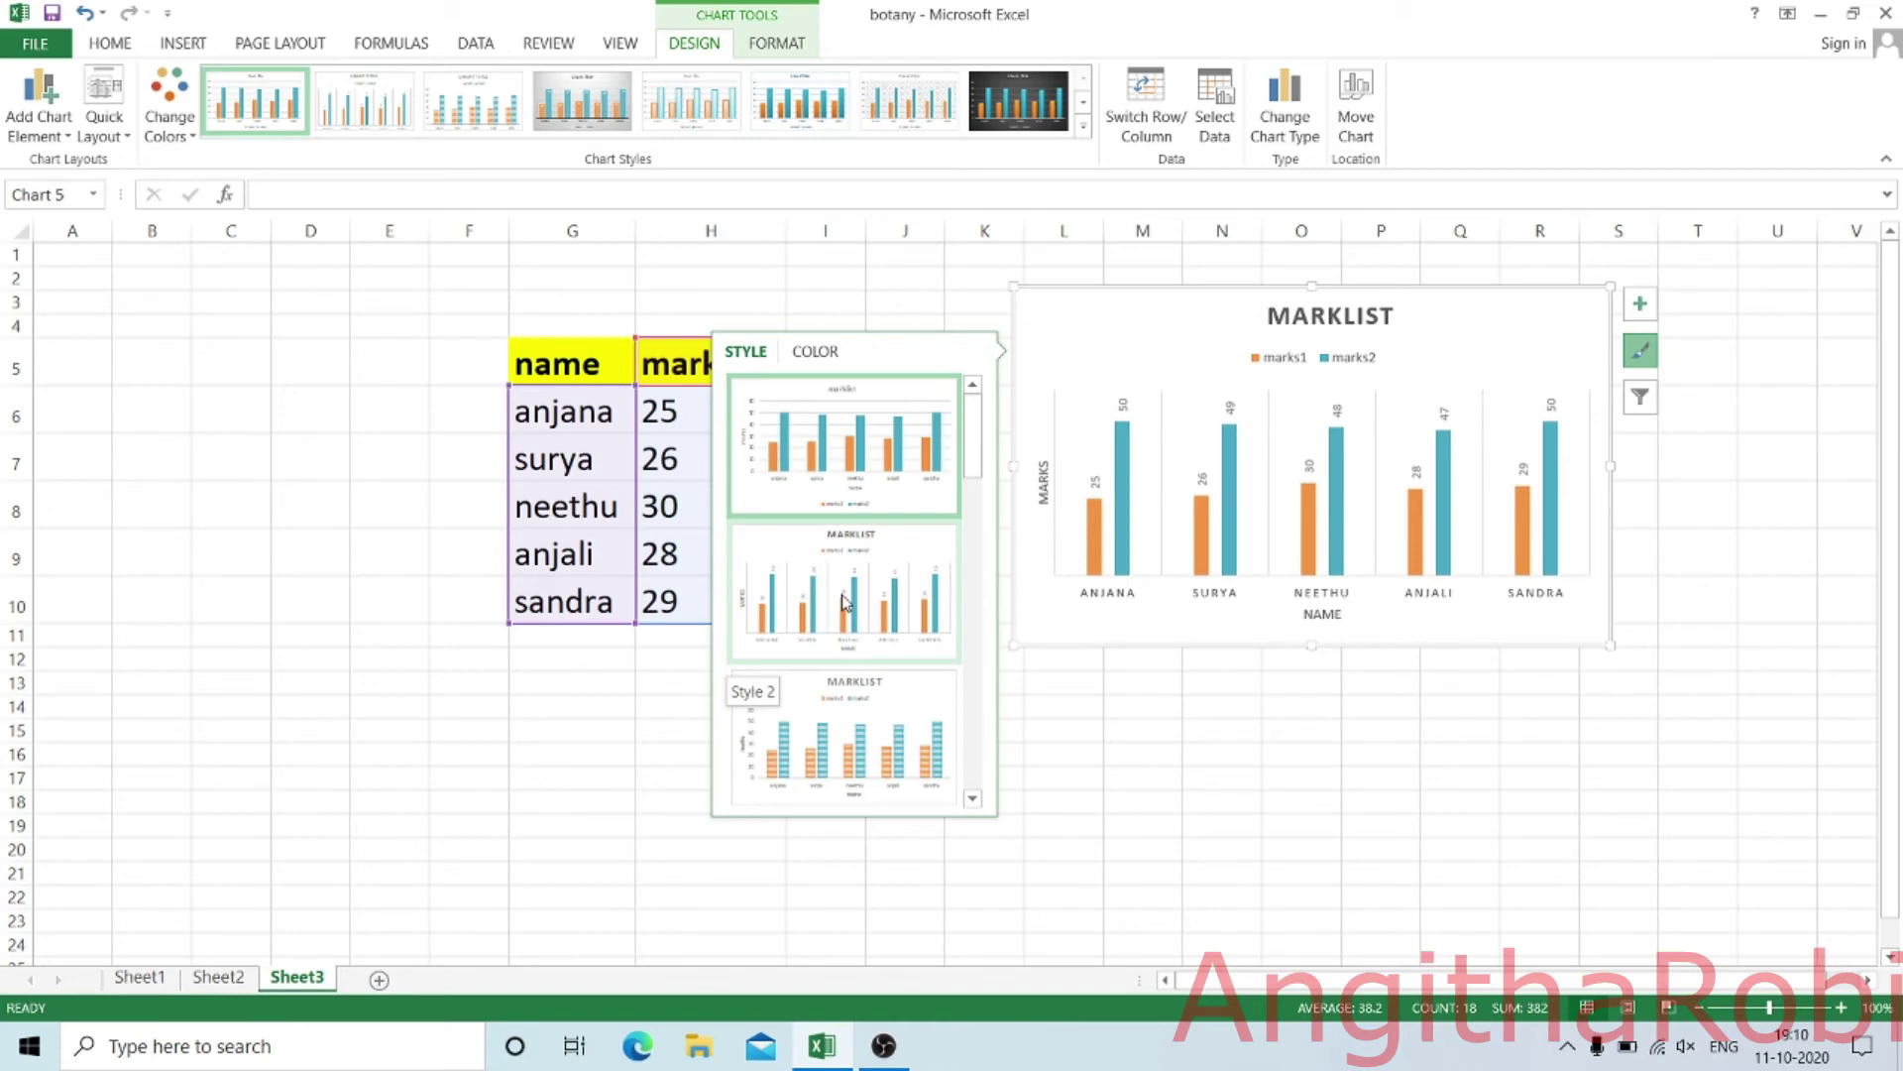
pyautogui.click(818, 353)
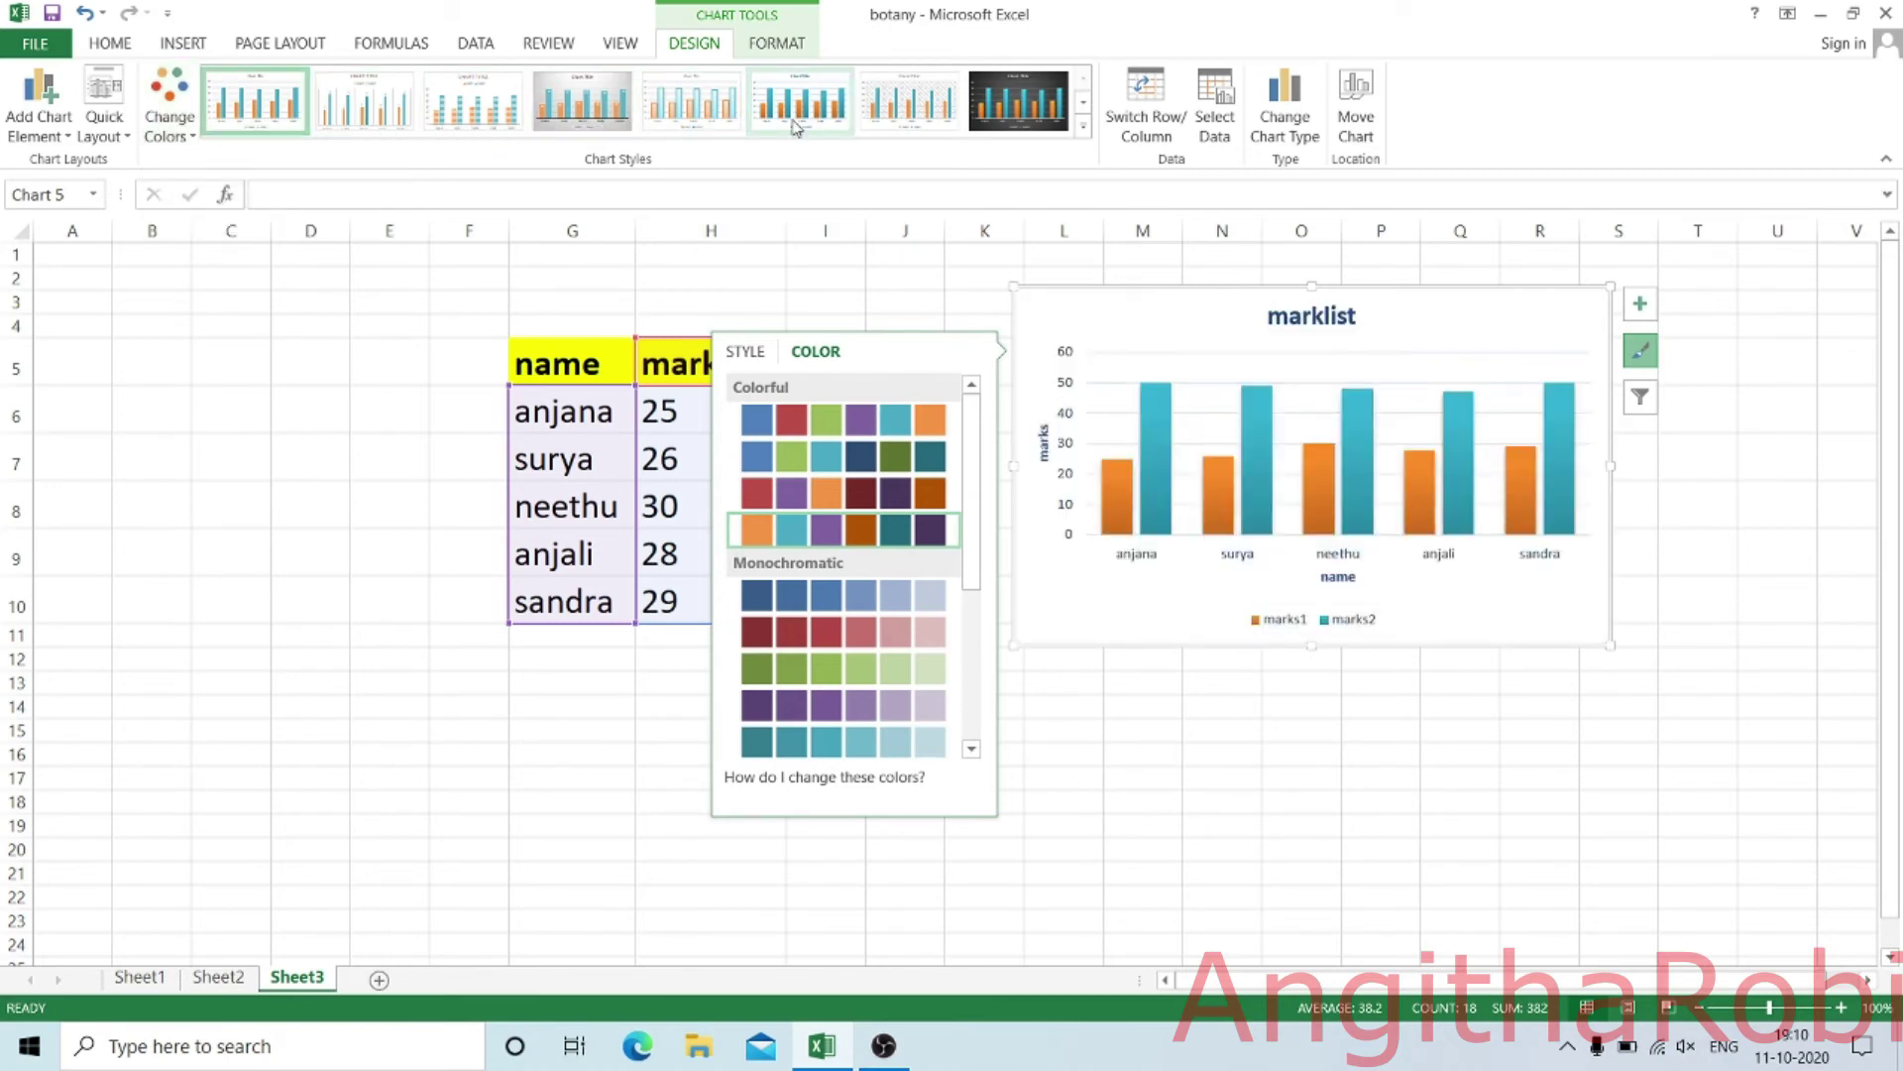
pyautogui.click(1671, 358)
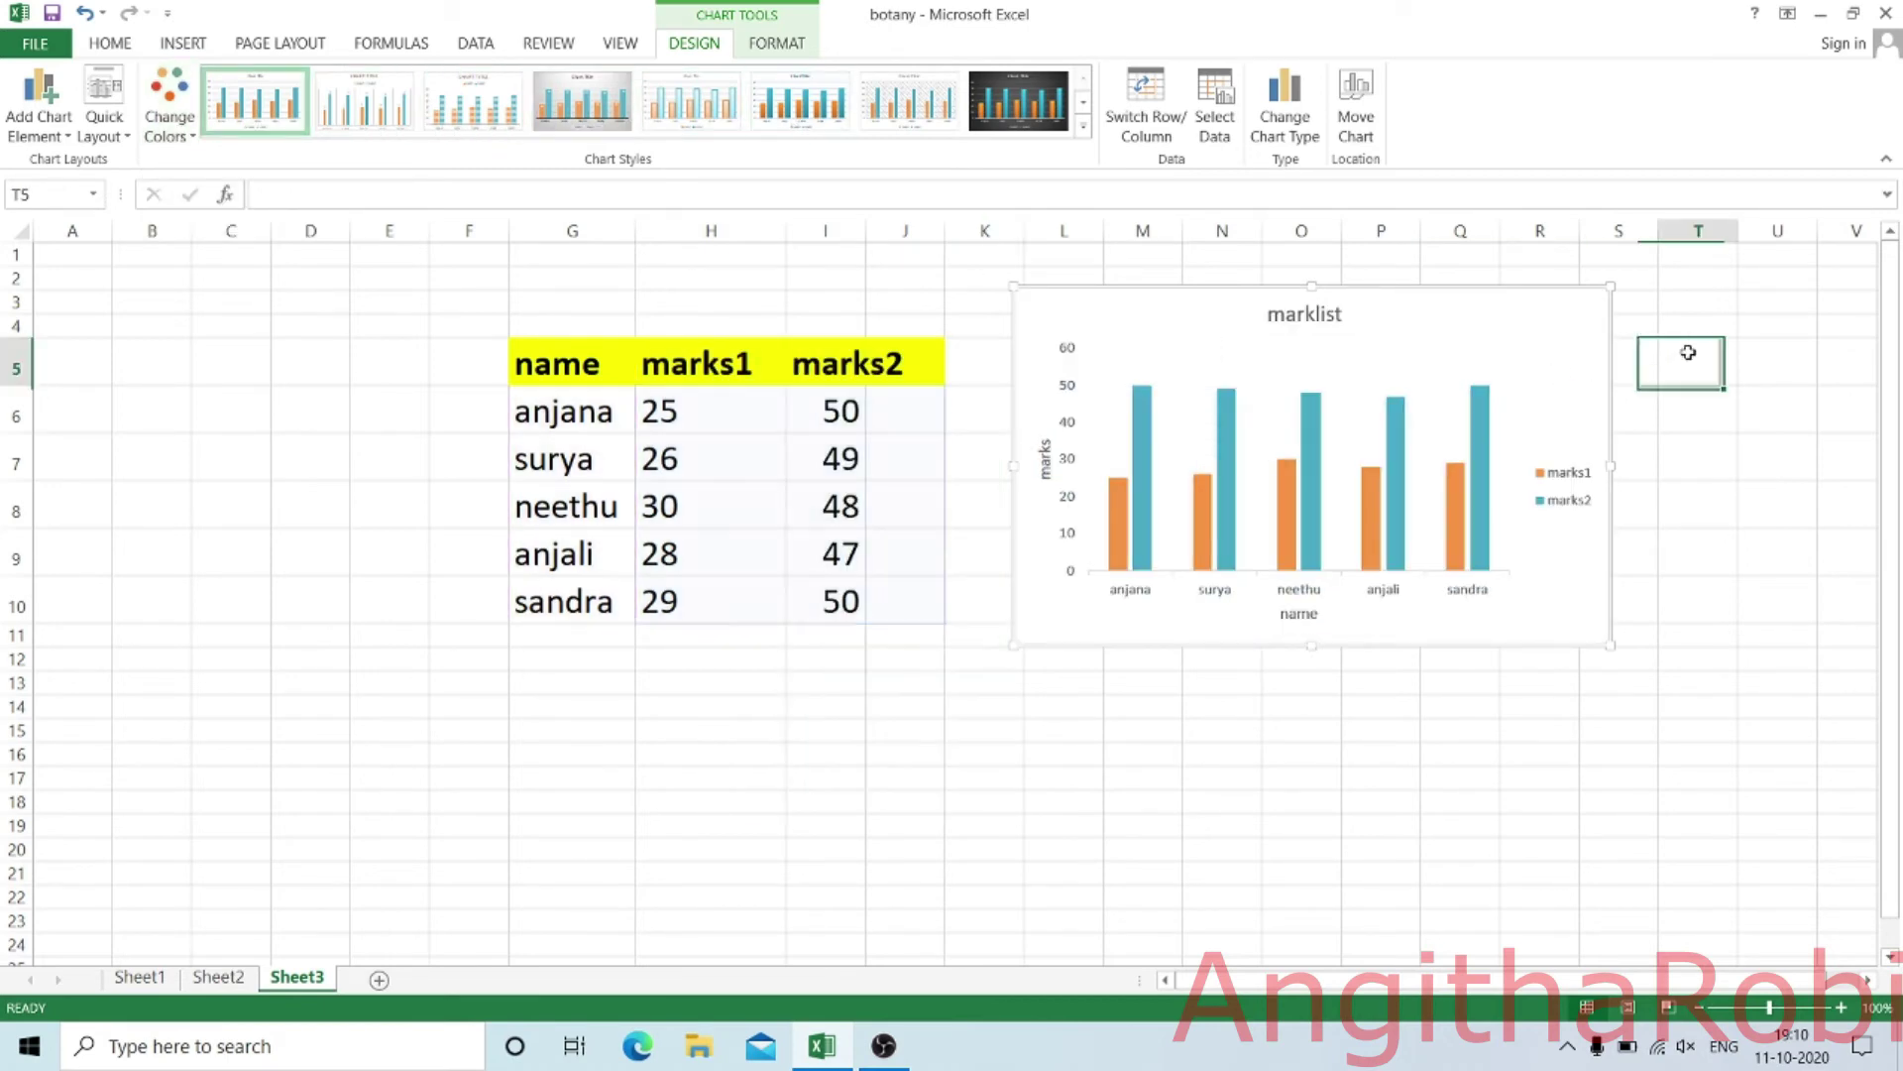
# - Apply the third chart style, with horizontally striped columns, to the marklist chart
pyautogui.click(1593, 319)
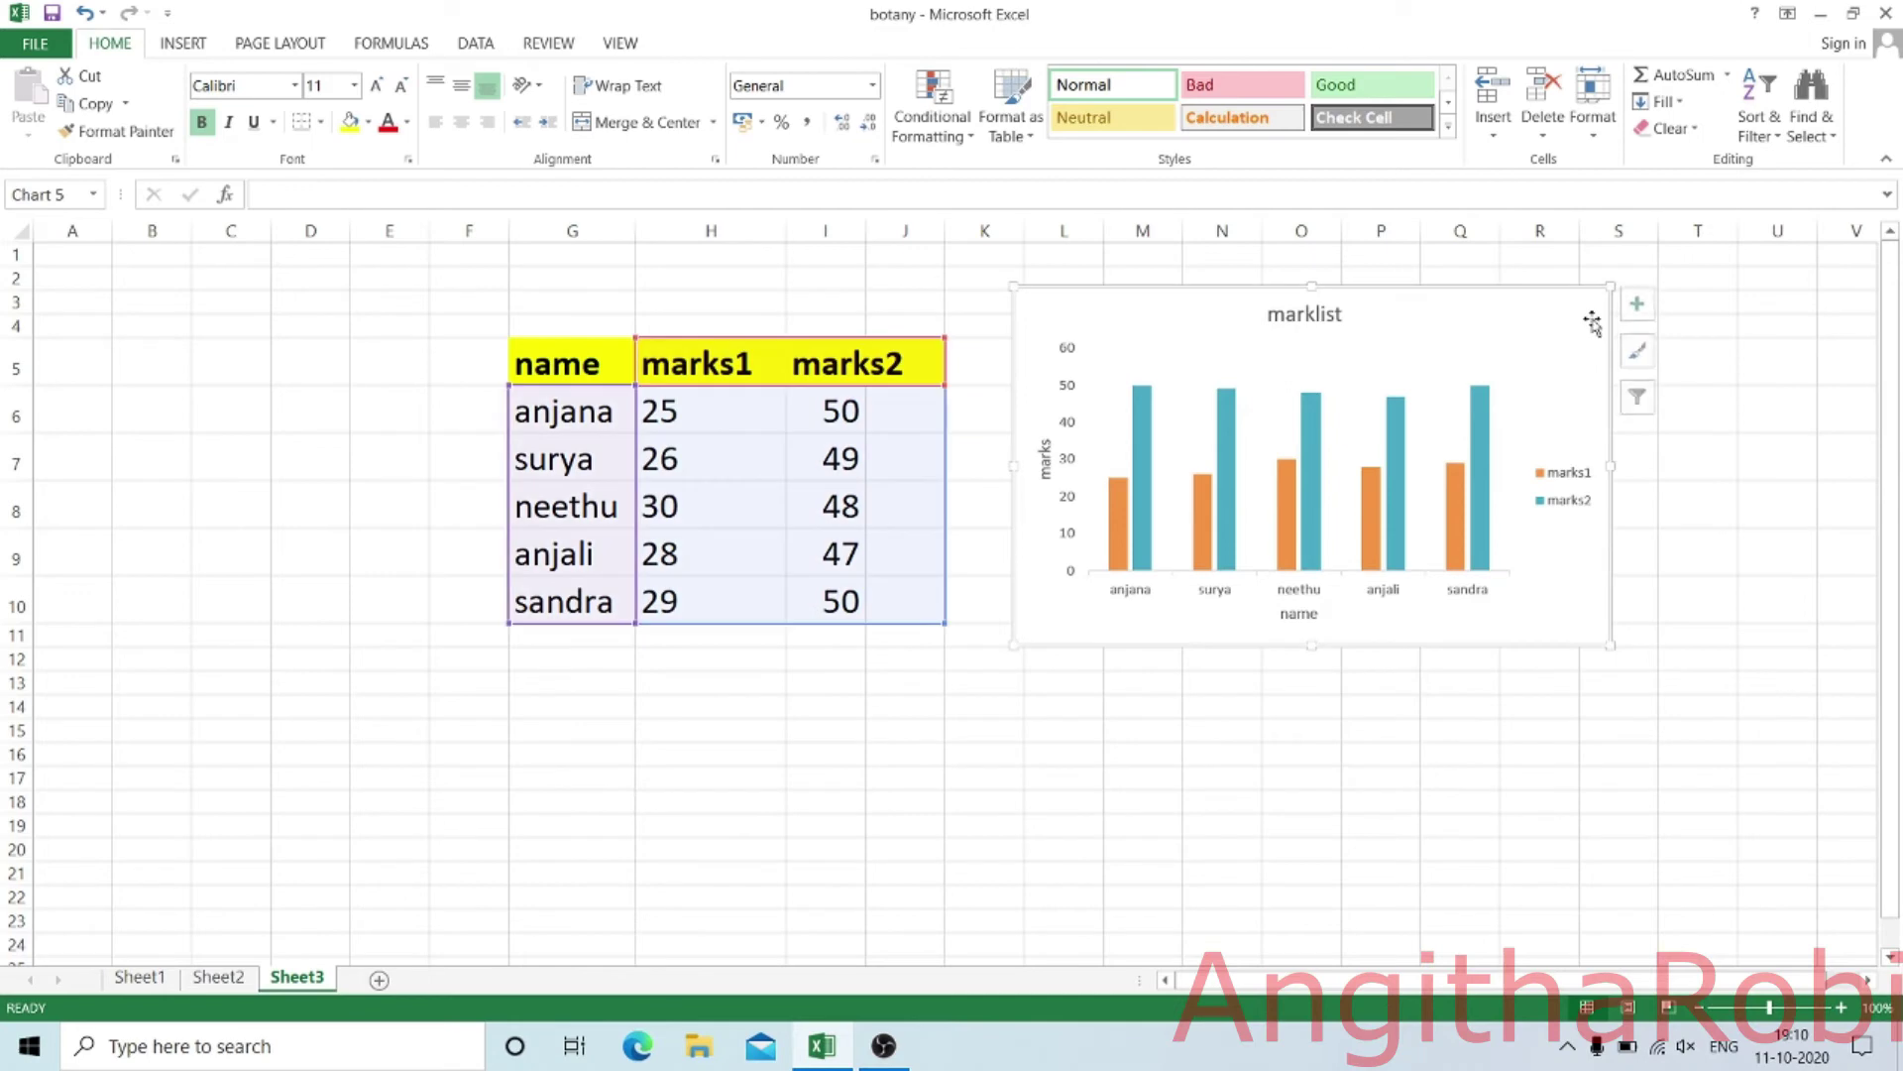
pyautogui.click(1642, 353)
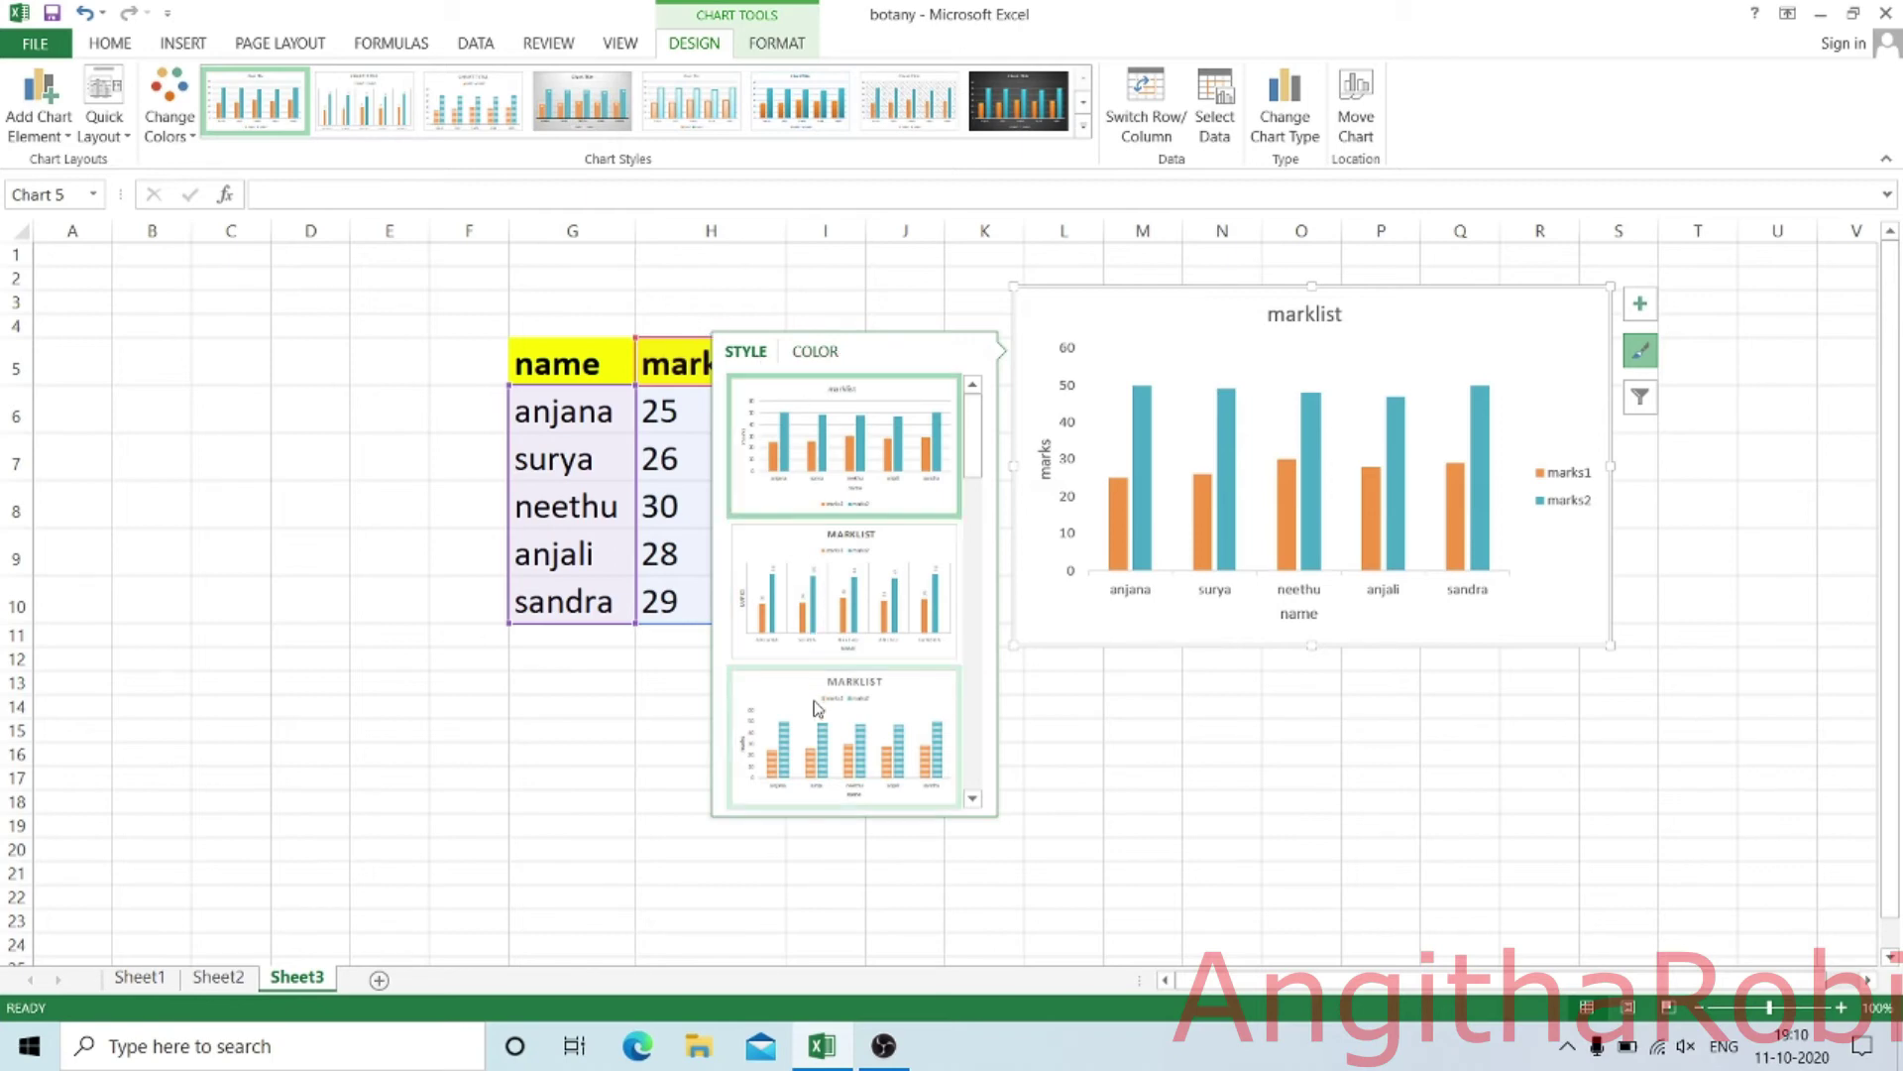
pyautogui.click(819, 758)
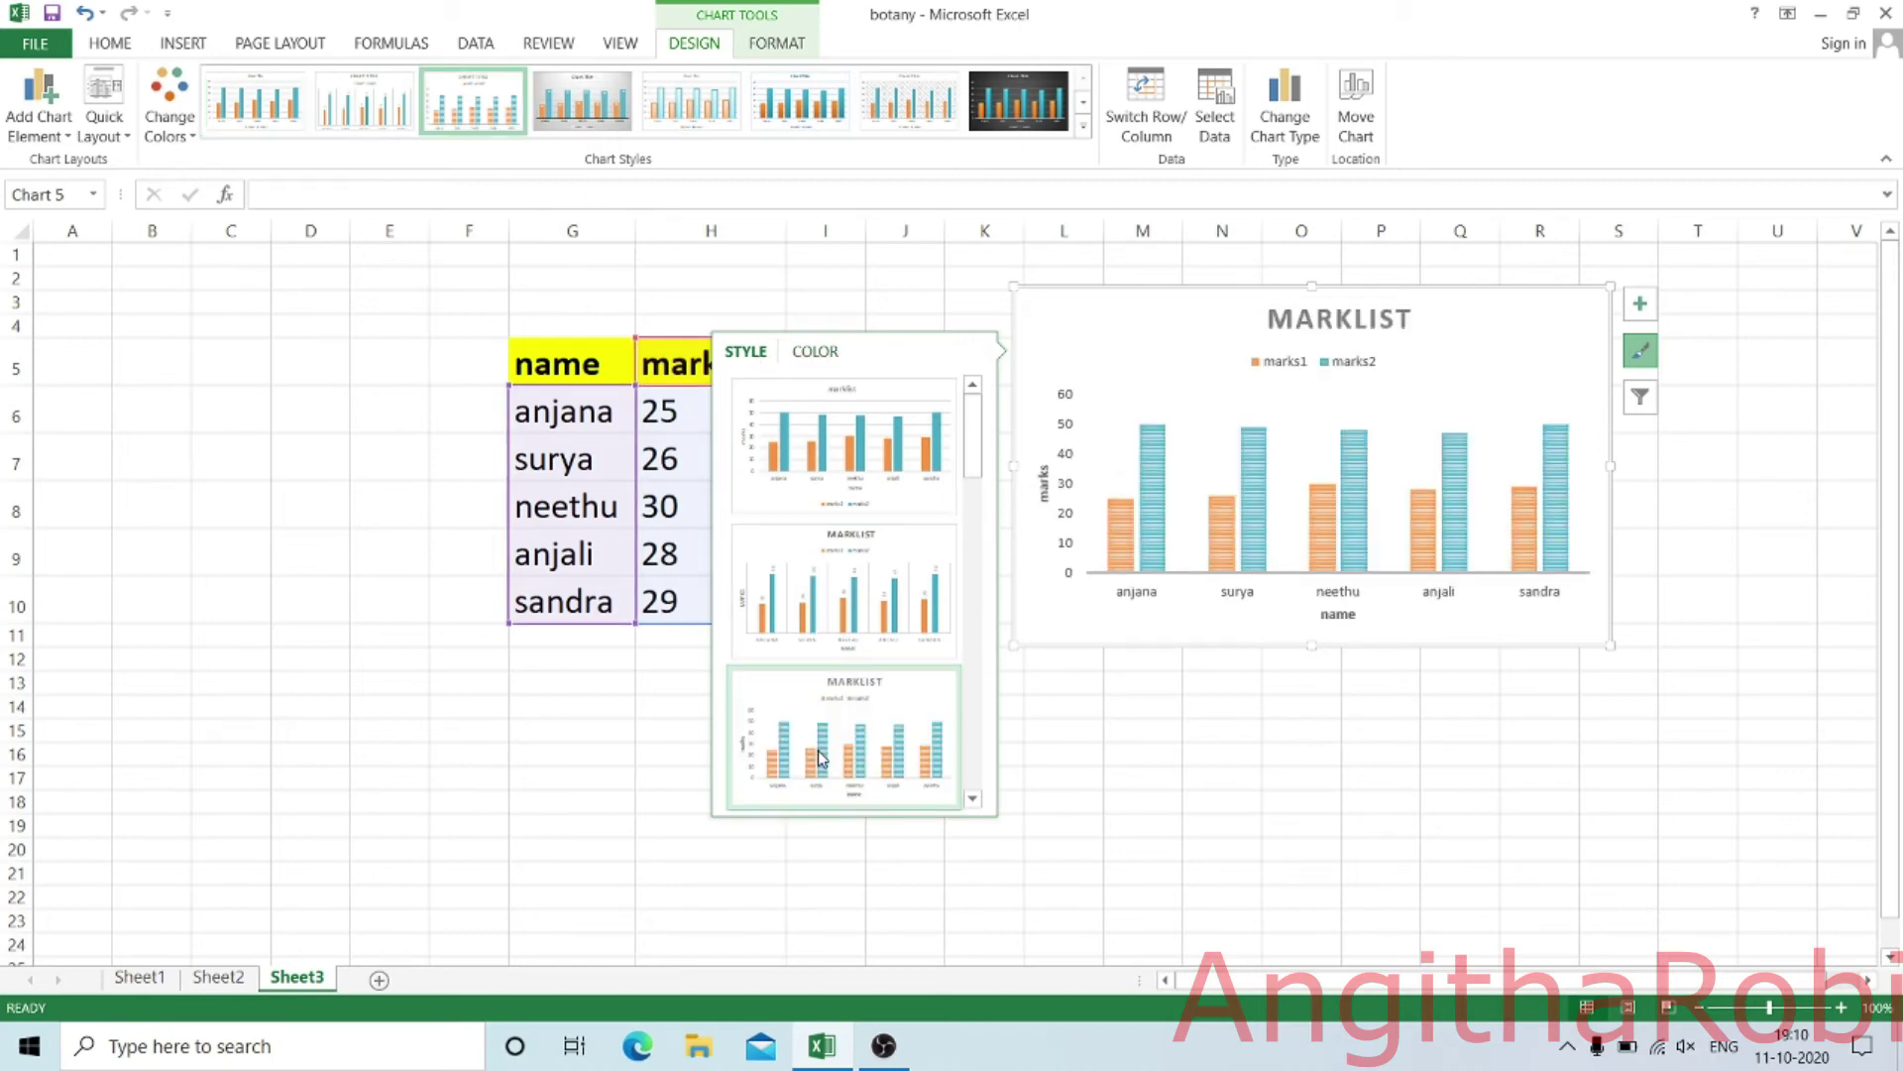
# - Try the red Monochromatic palette on the chart, and return to the orange-and-teal Colorful palette
pyautogui.click(815, 351)
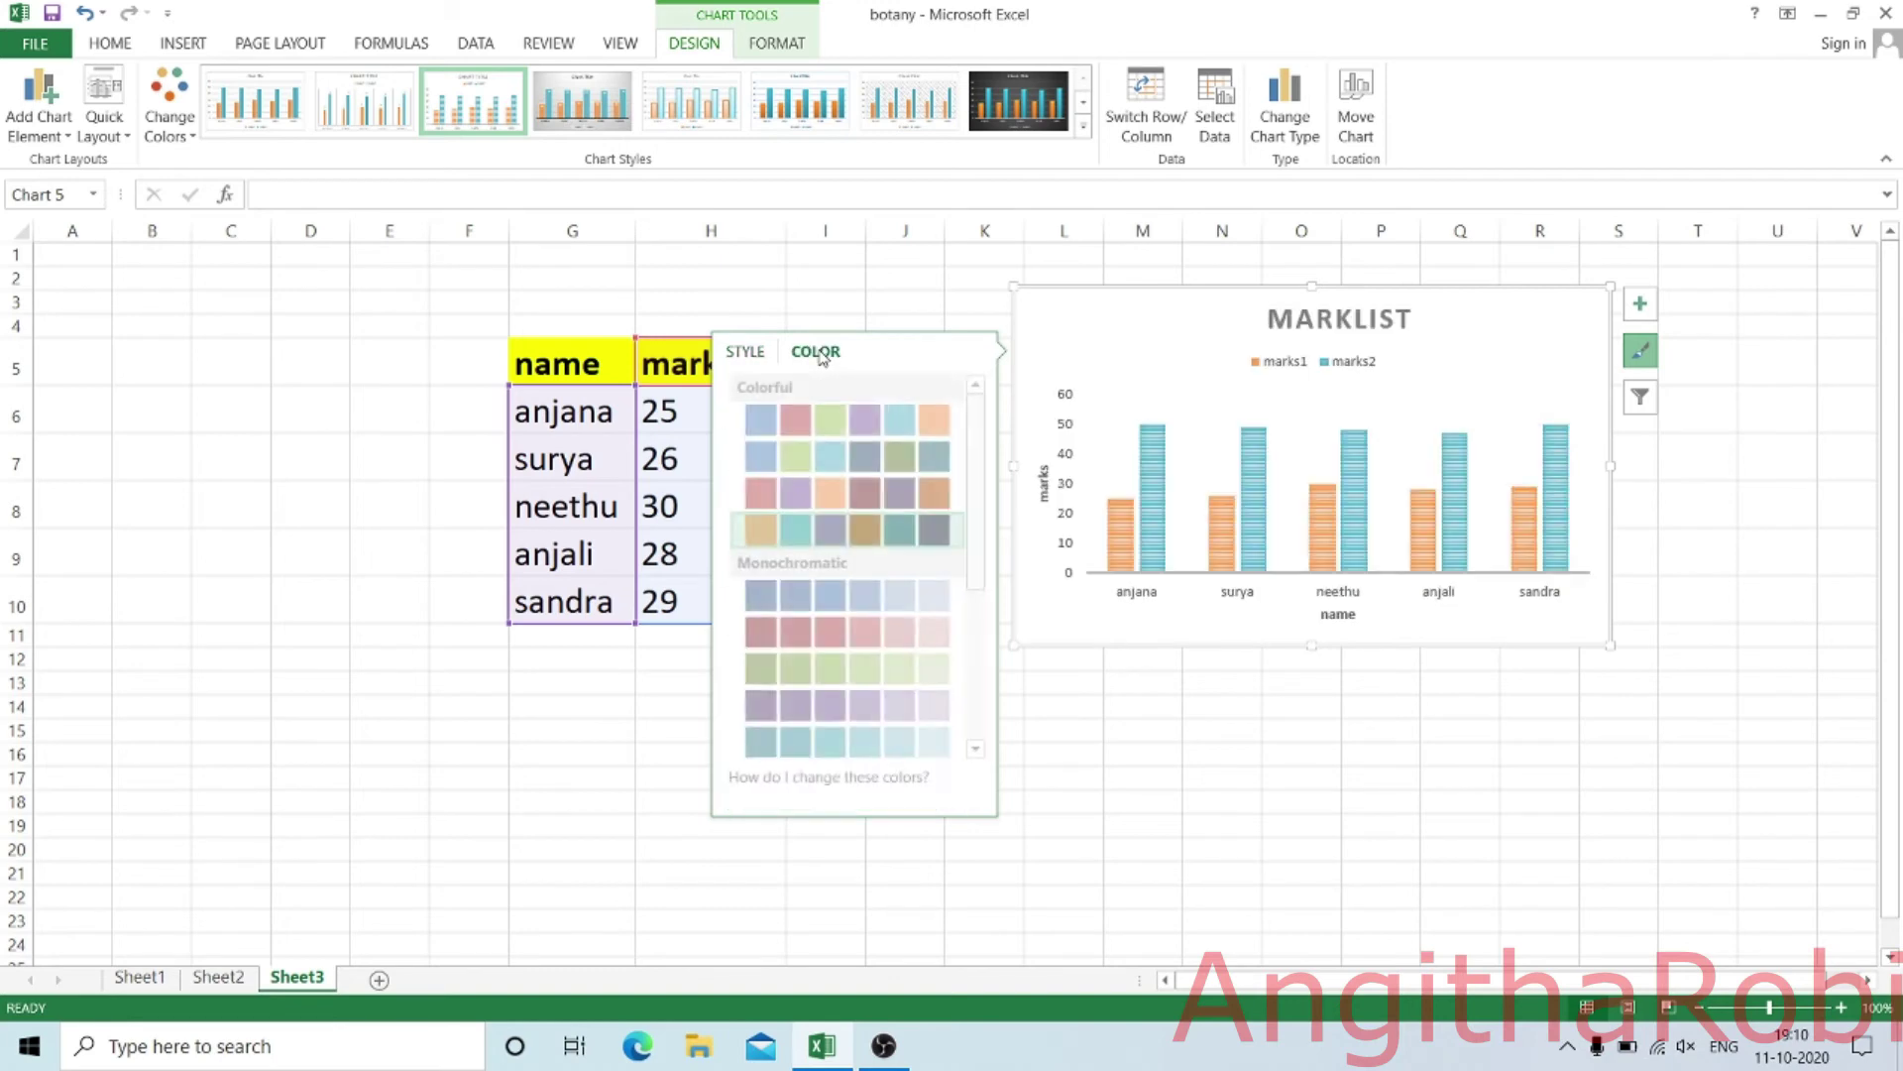
pyautogui.click(753, 629)
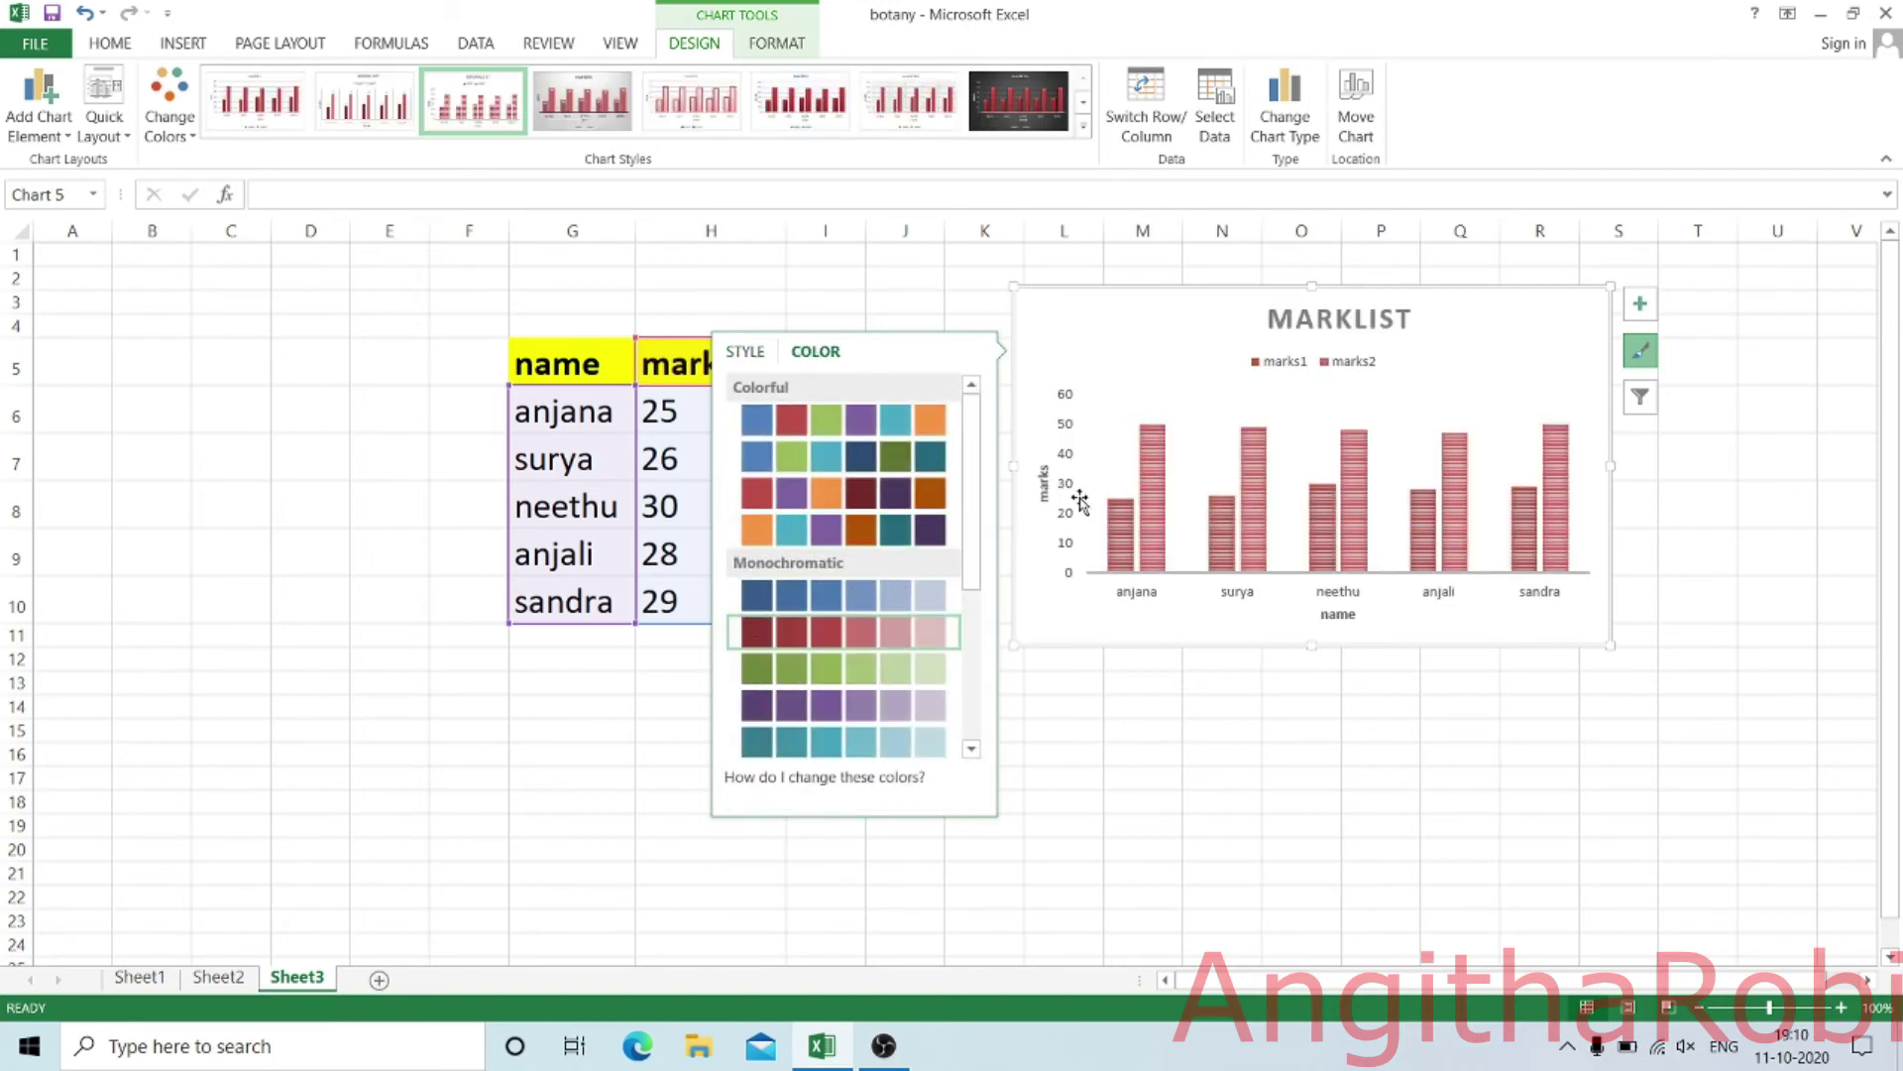
pyautogui.click(759, 519)
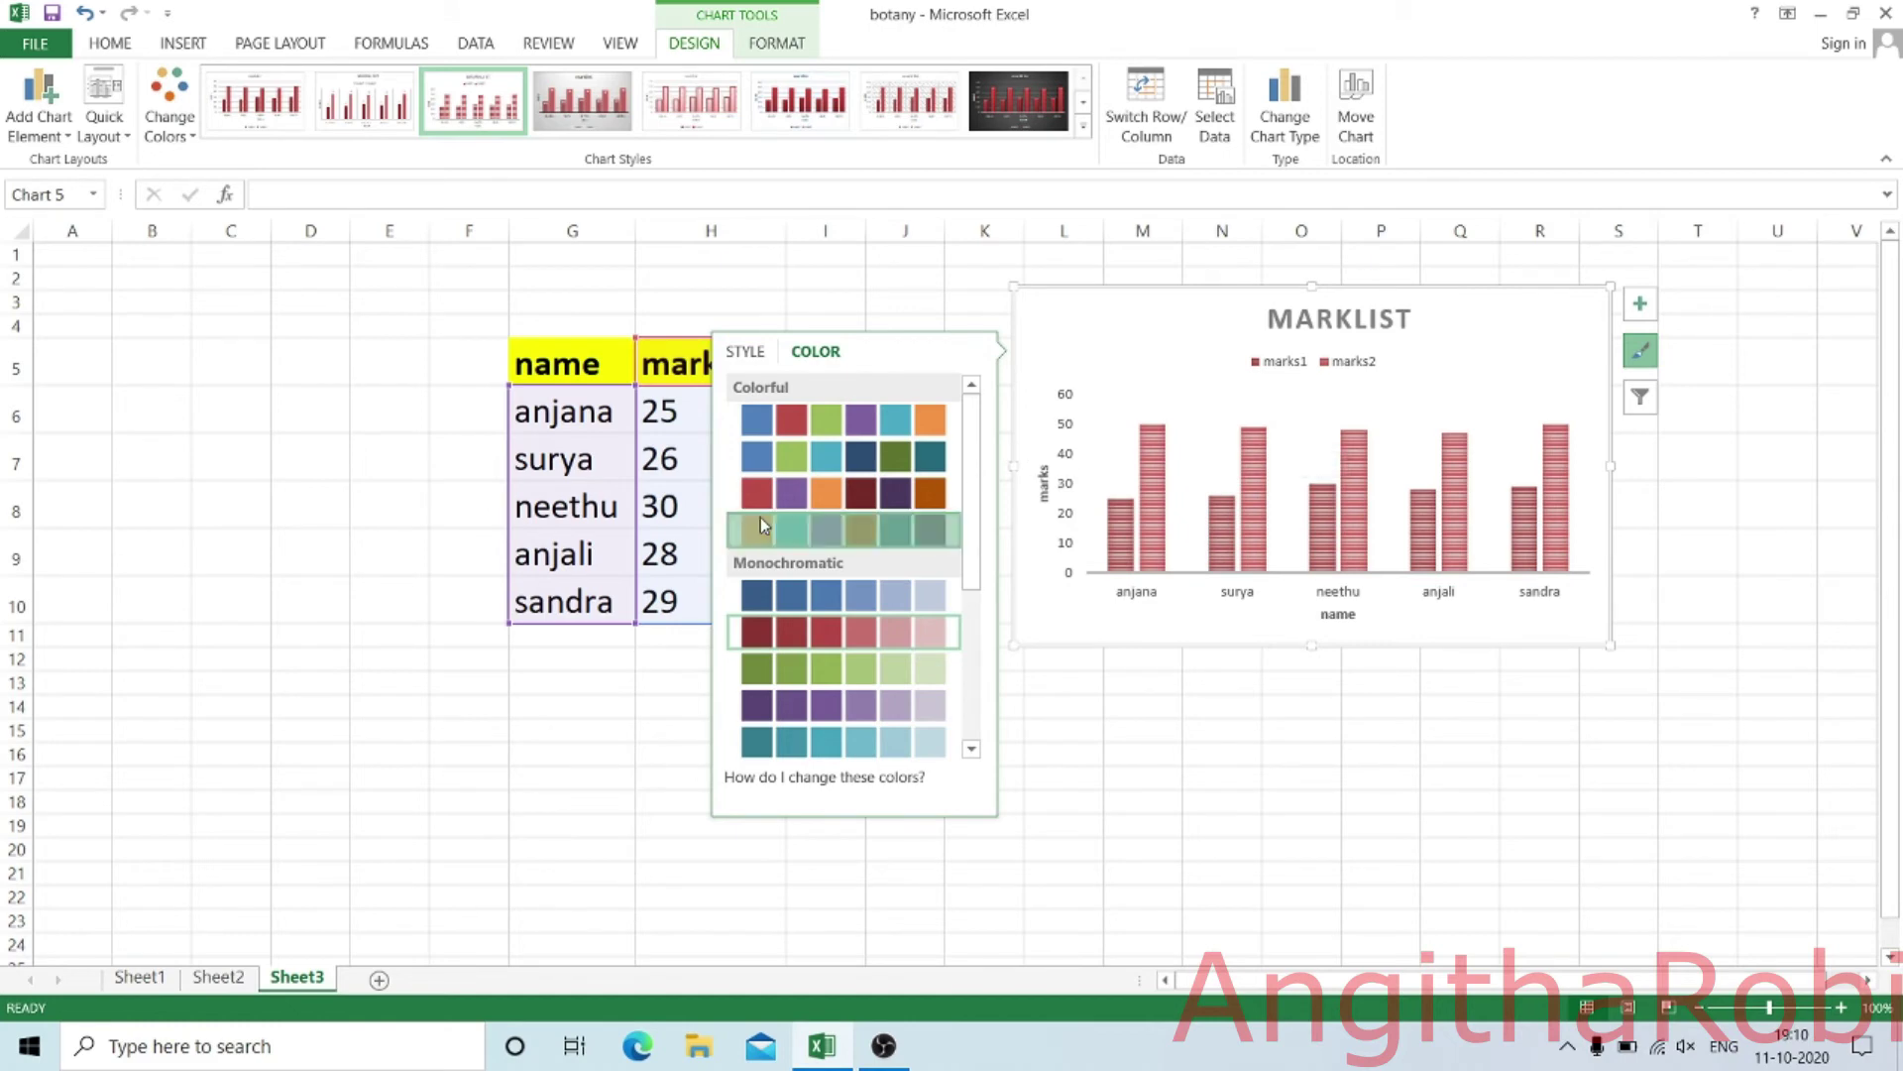
pyautogui.click(1232, 707)
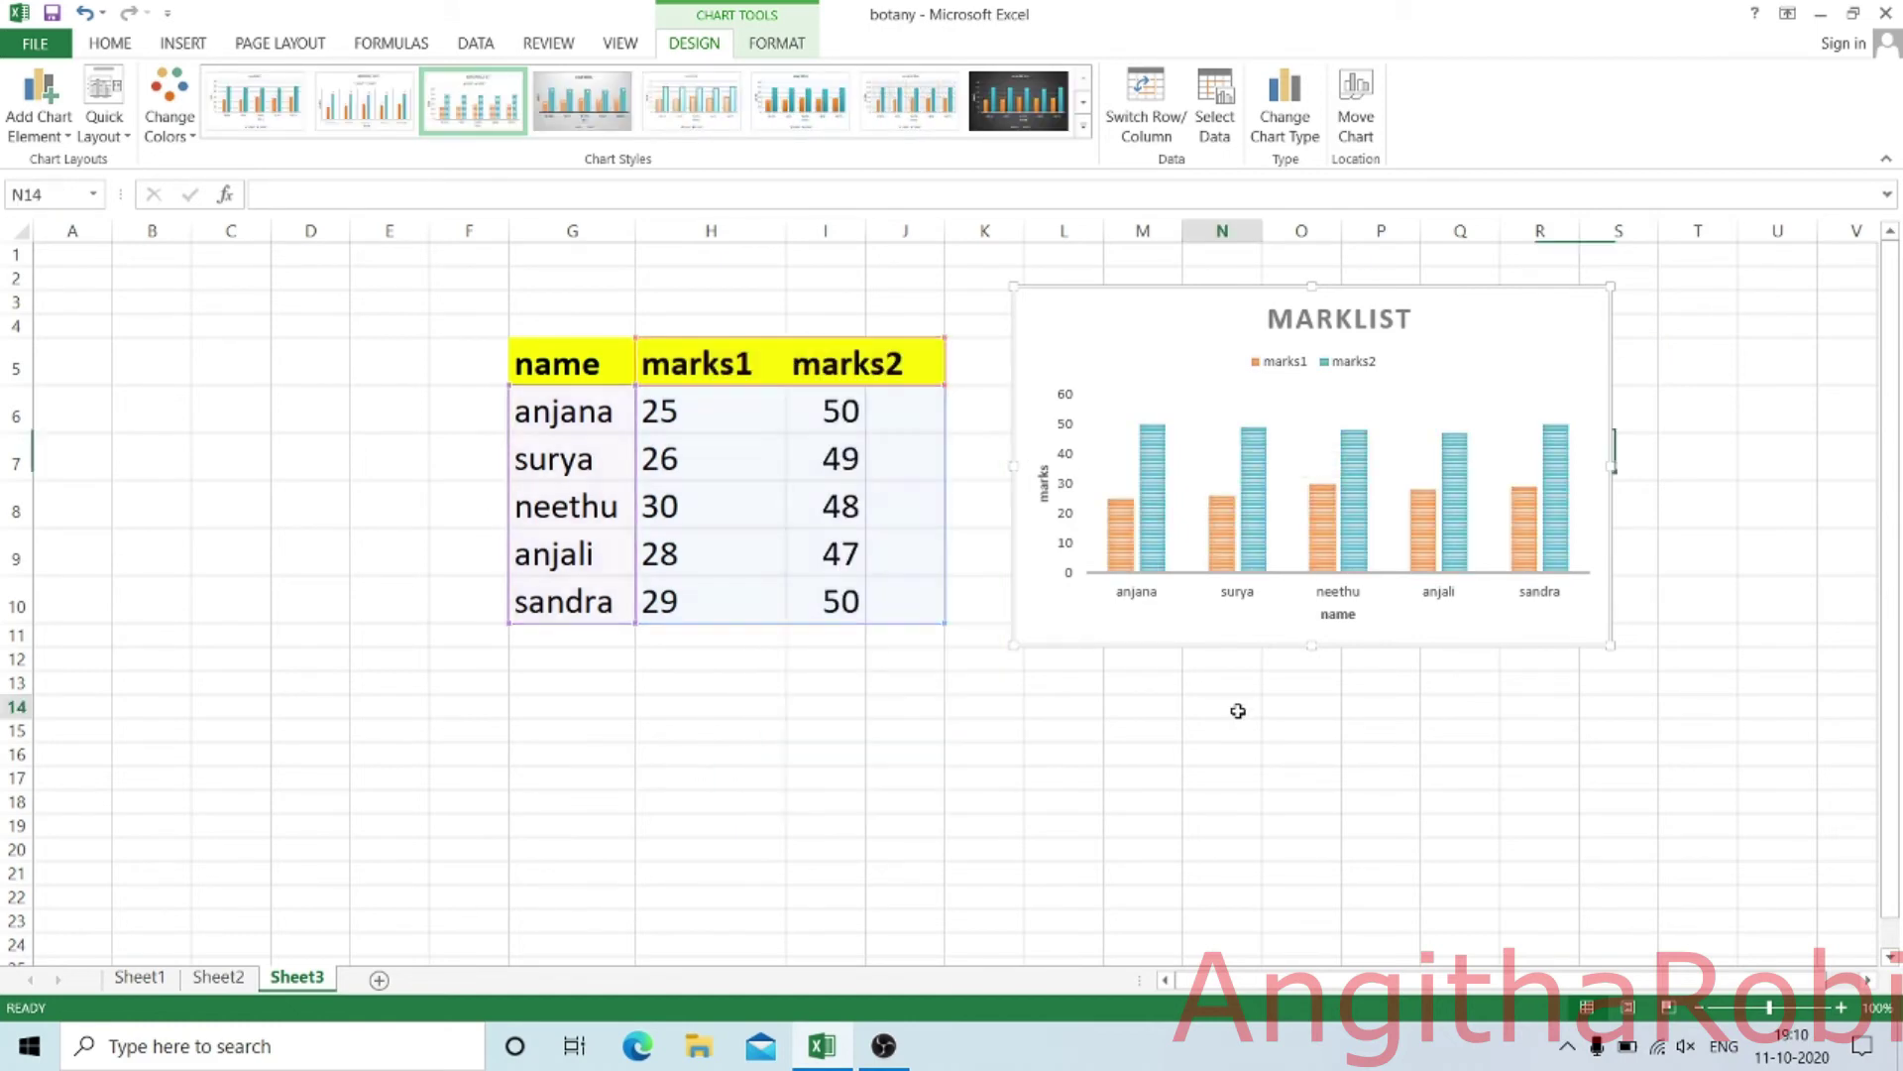
# - Filter the chart's categories to exclude the students in rows 6 and 7, and apply the filter
pyautogui.click(1570, 326)
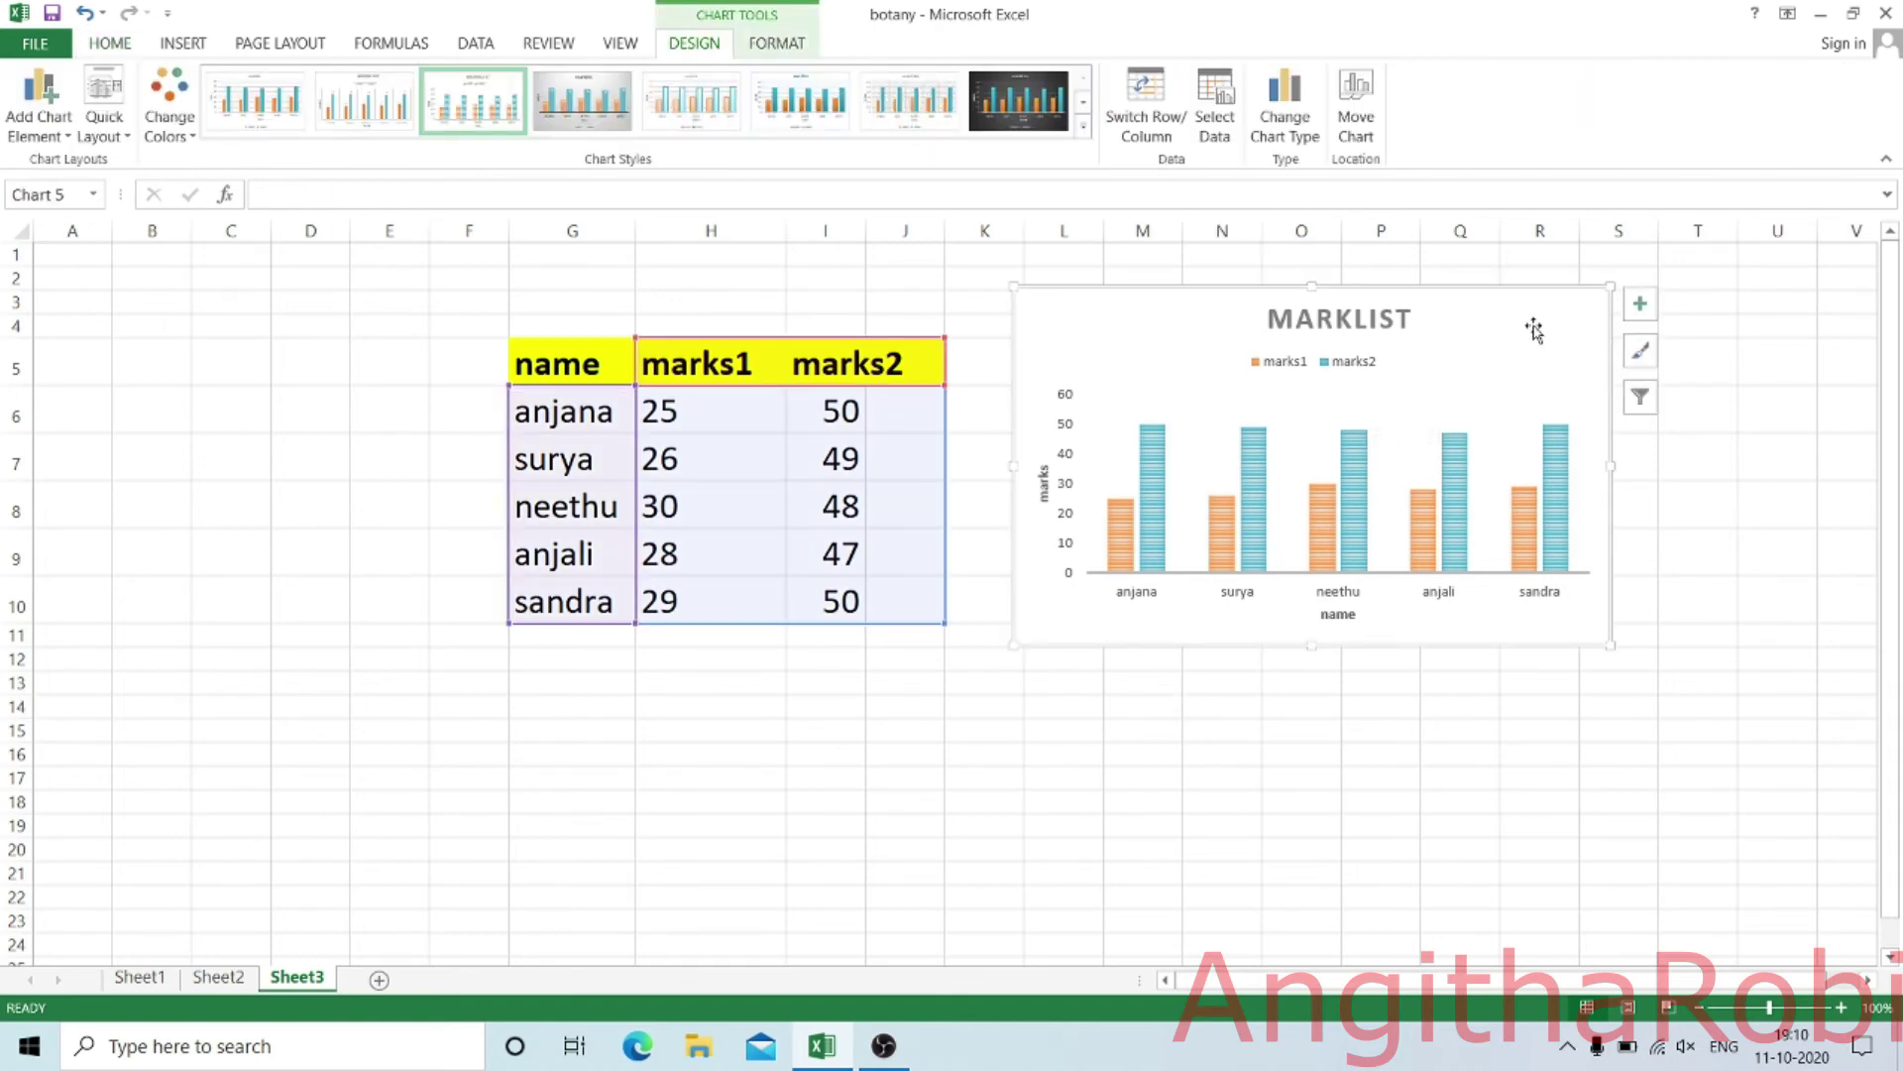
pyautogui.click(1642, 399)
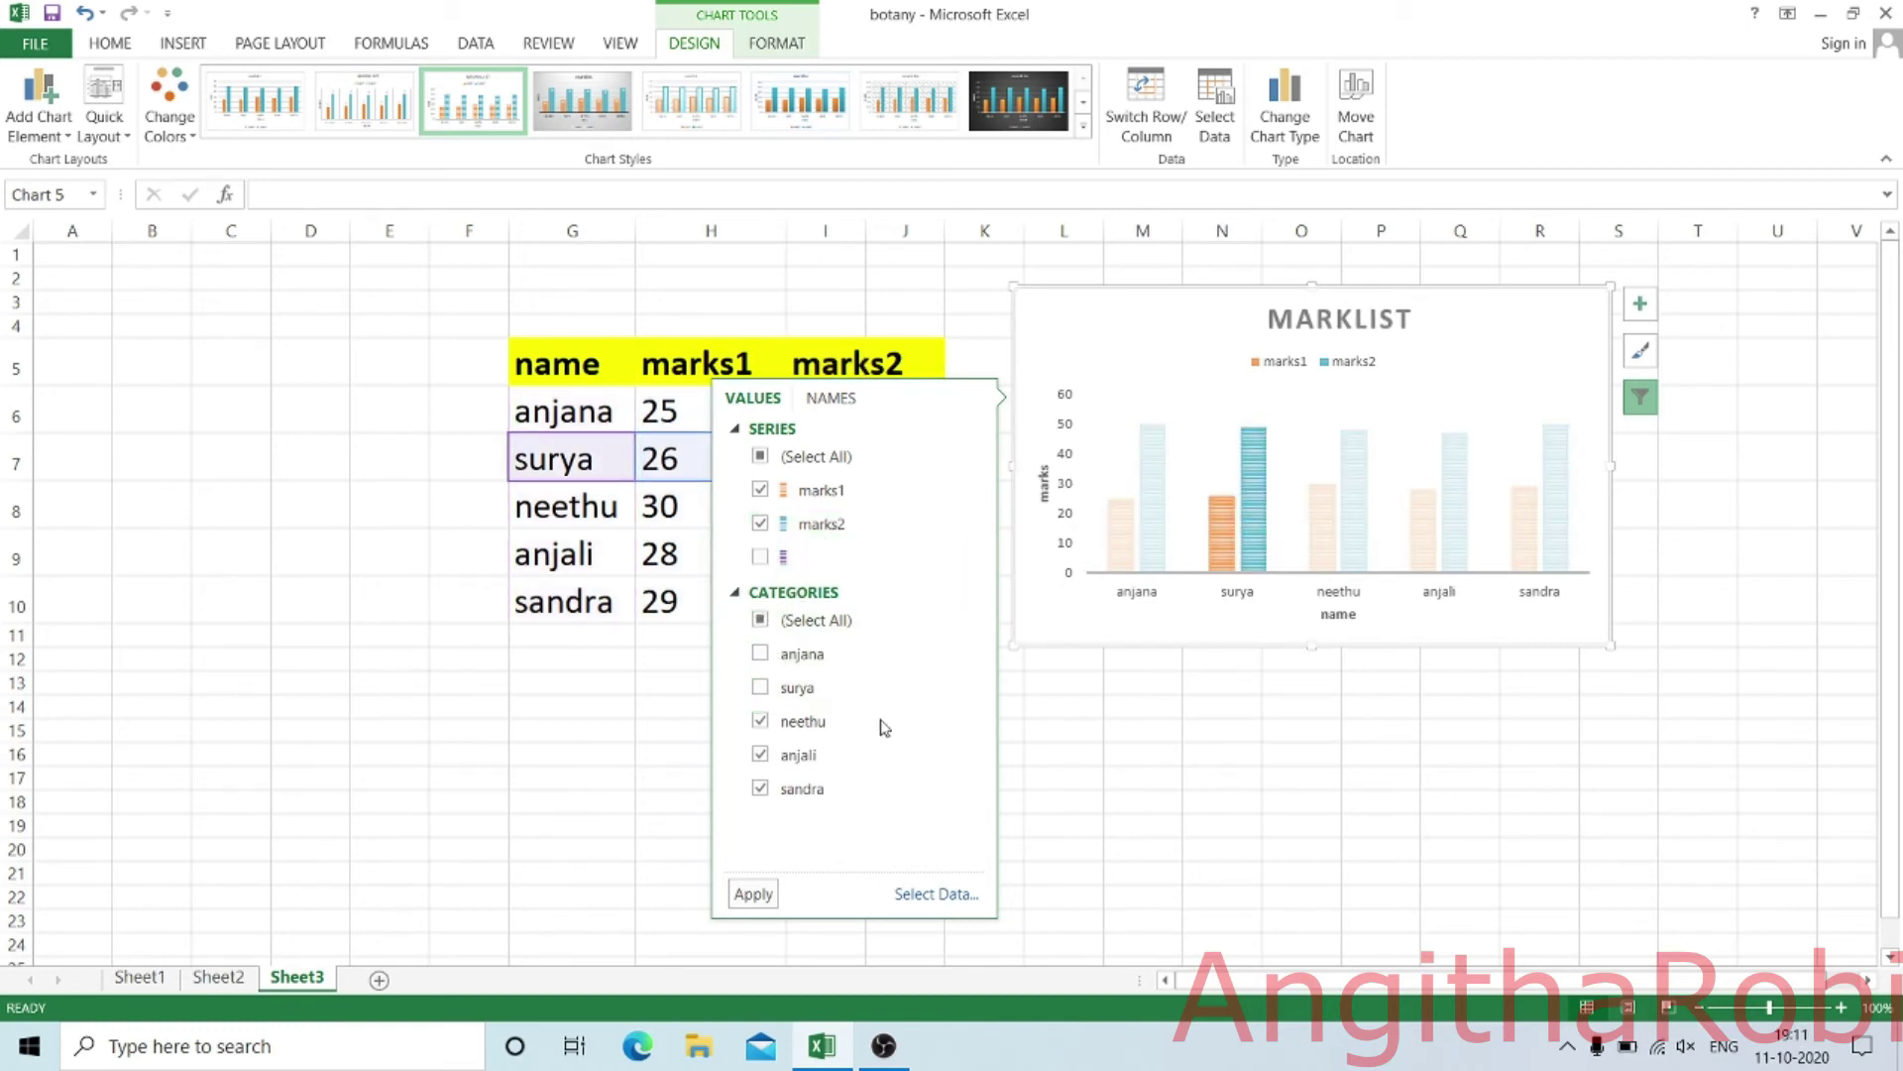
pyautogui.click(754, 894)
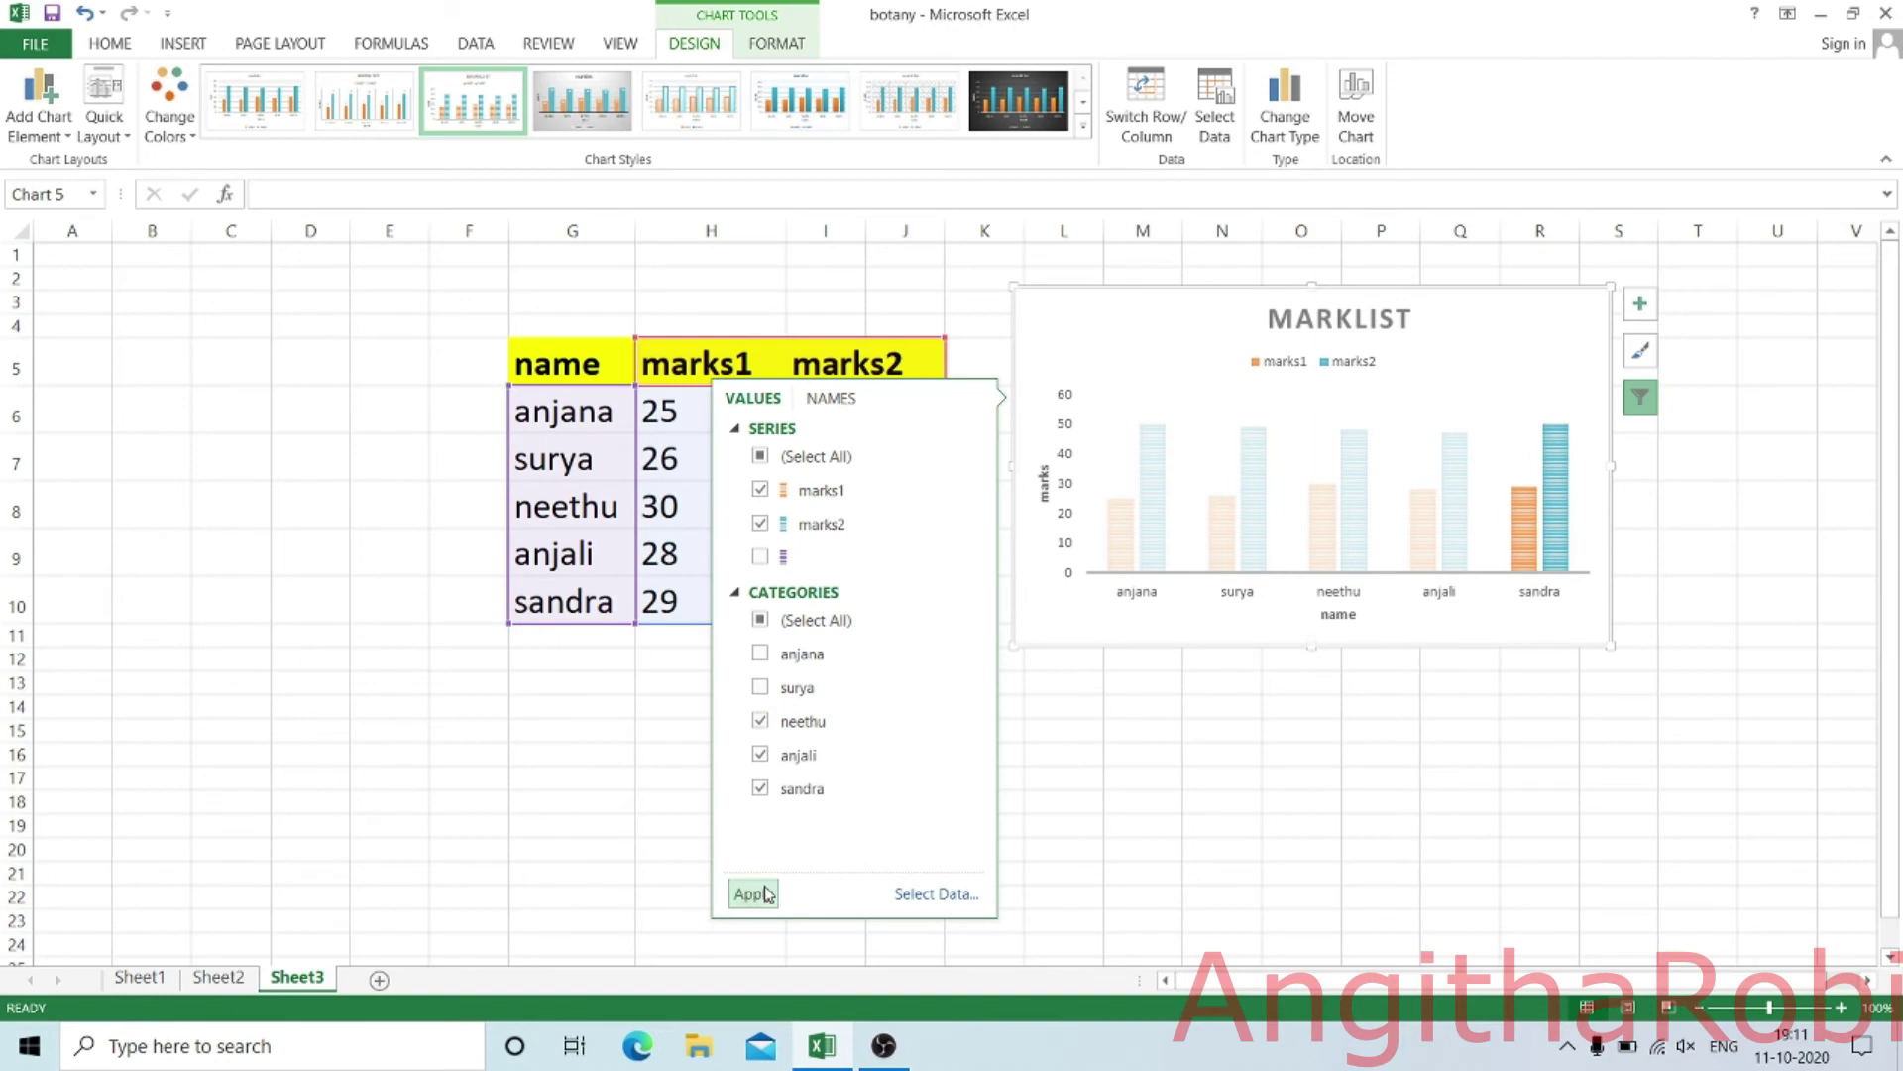
pyautogui.click(1279, 734)
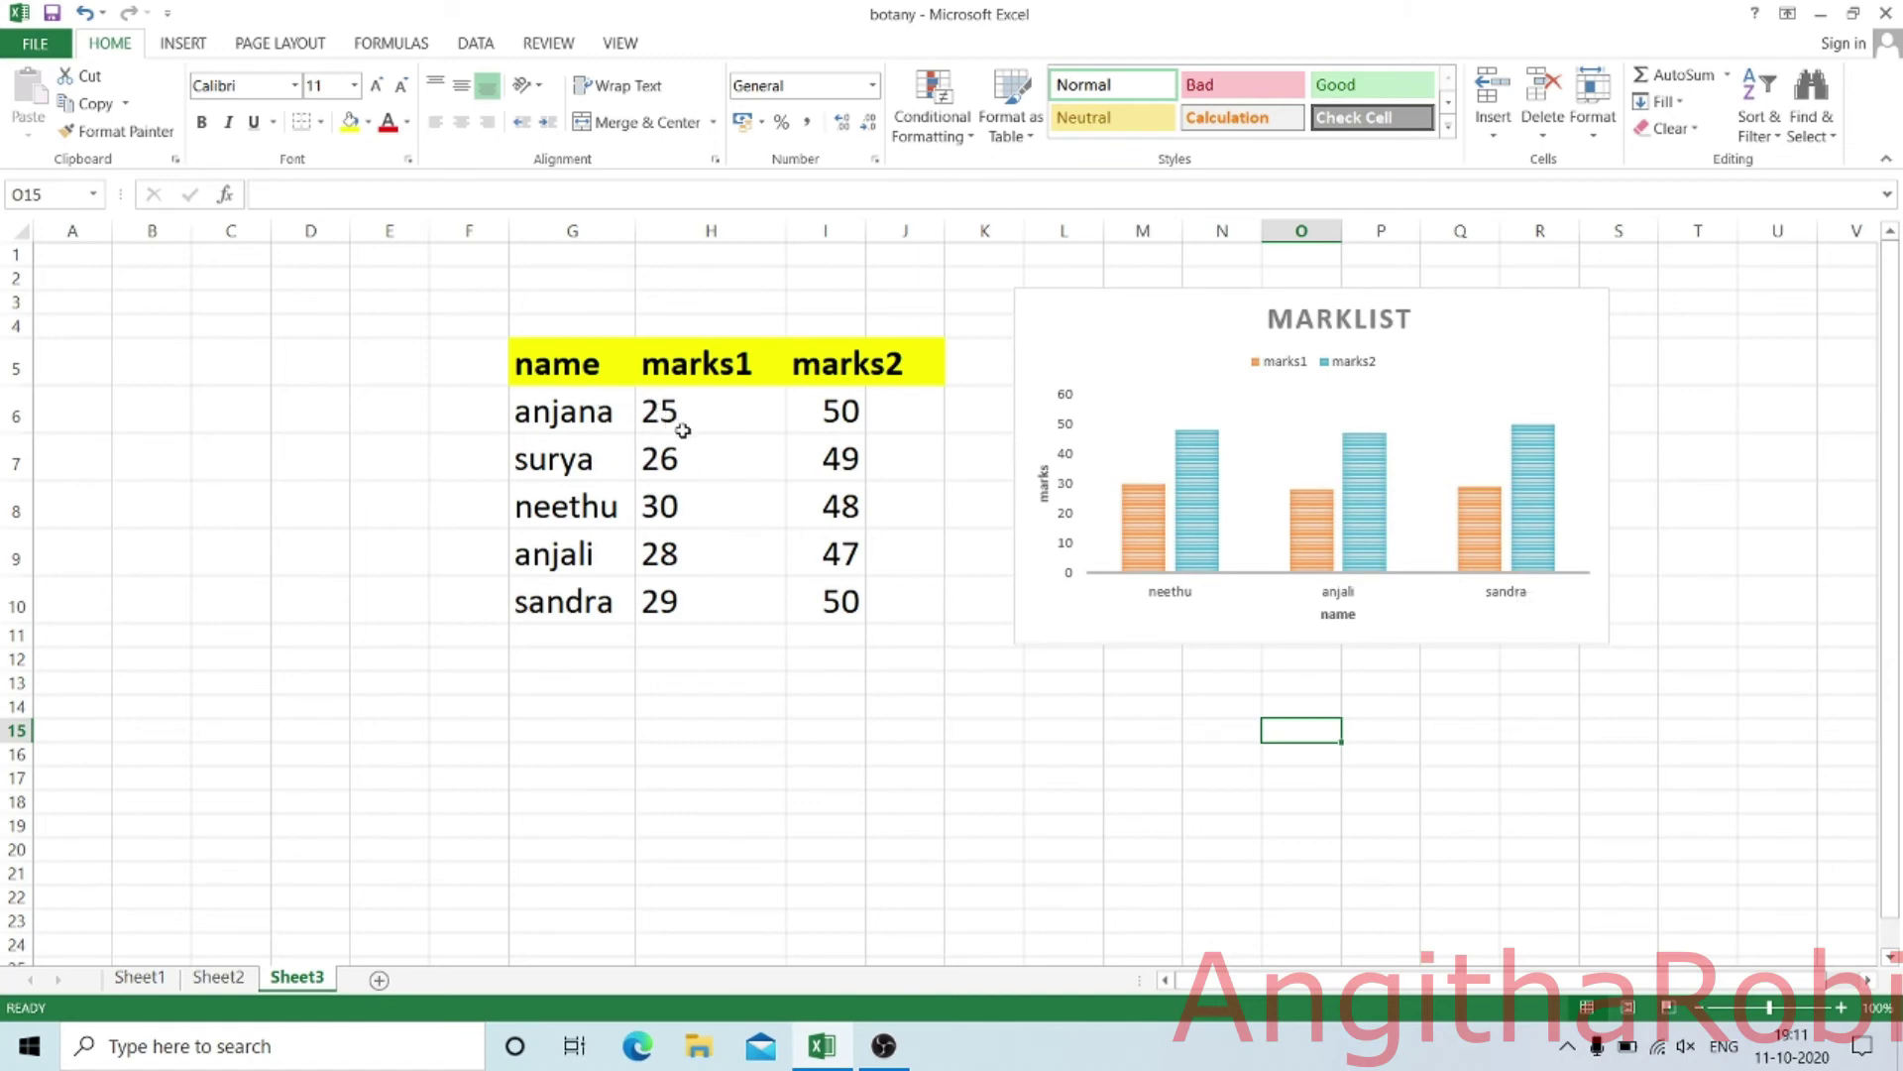
# - Filter the MARKLIST chart to include all categories but exclude the marks2 series, and apply the filter
pyautogui.click(1478, 407)
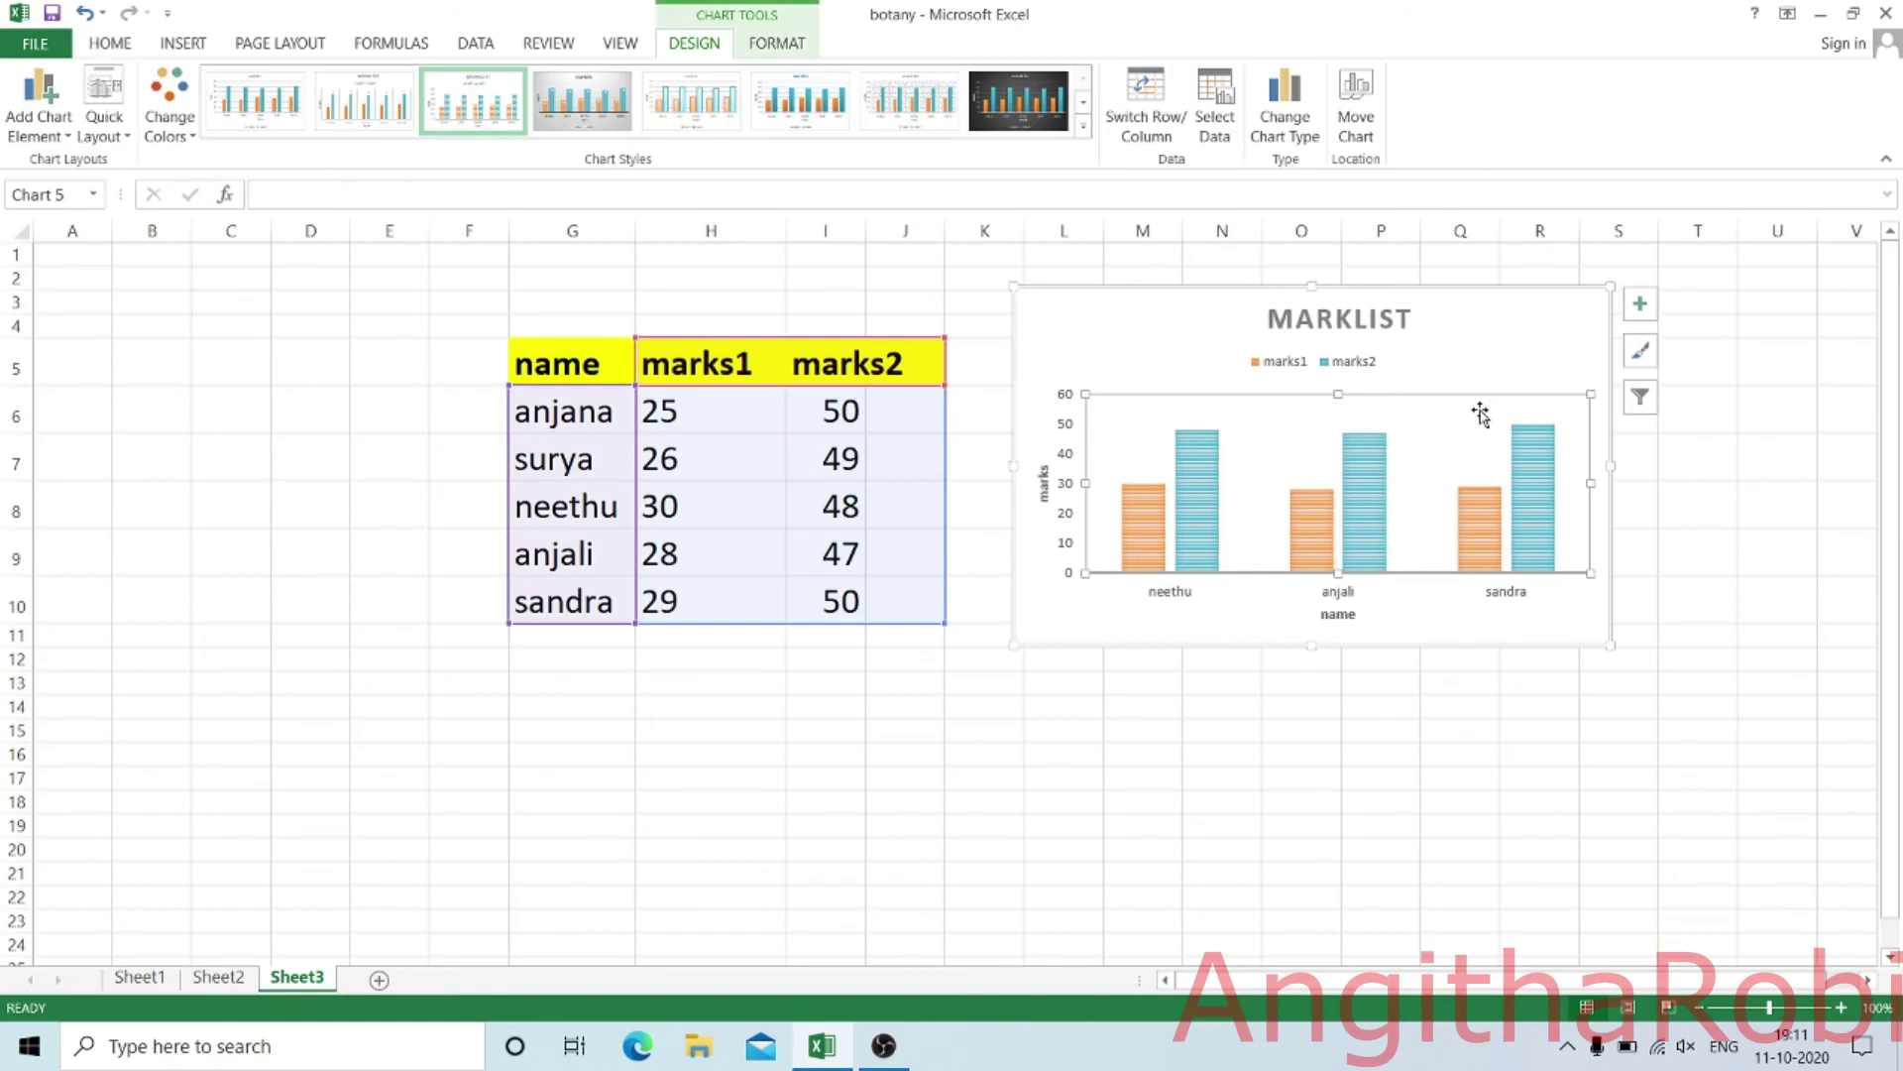
pyautogui.click(1641, 397)
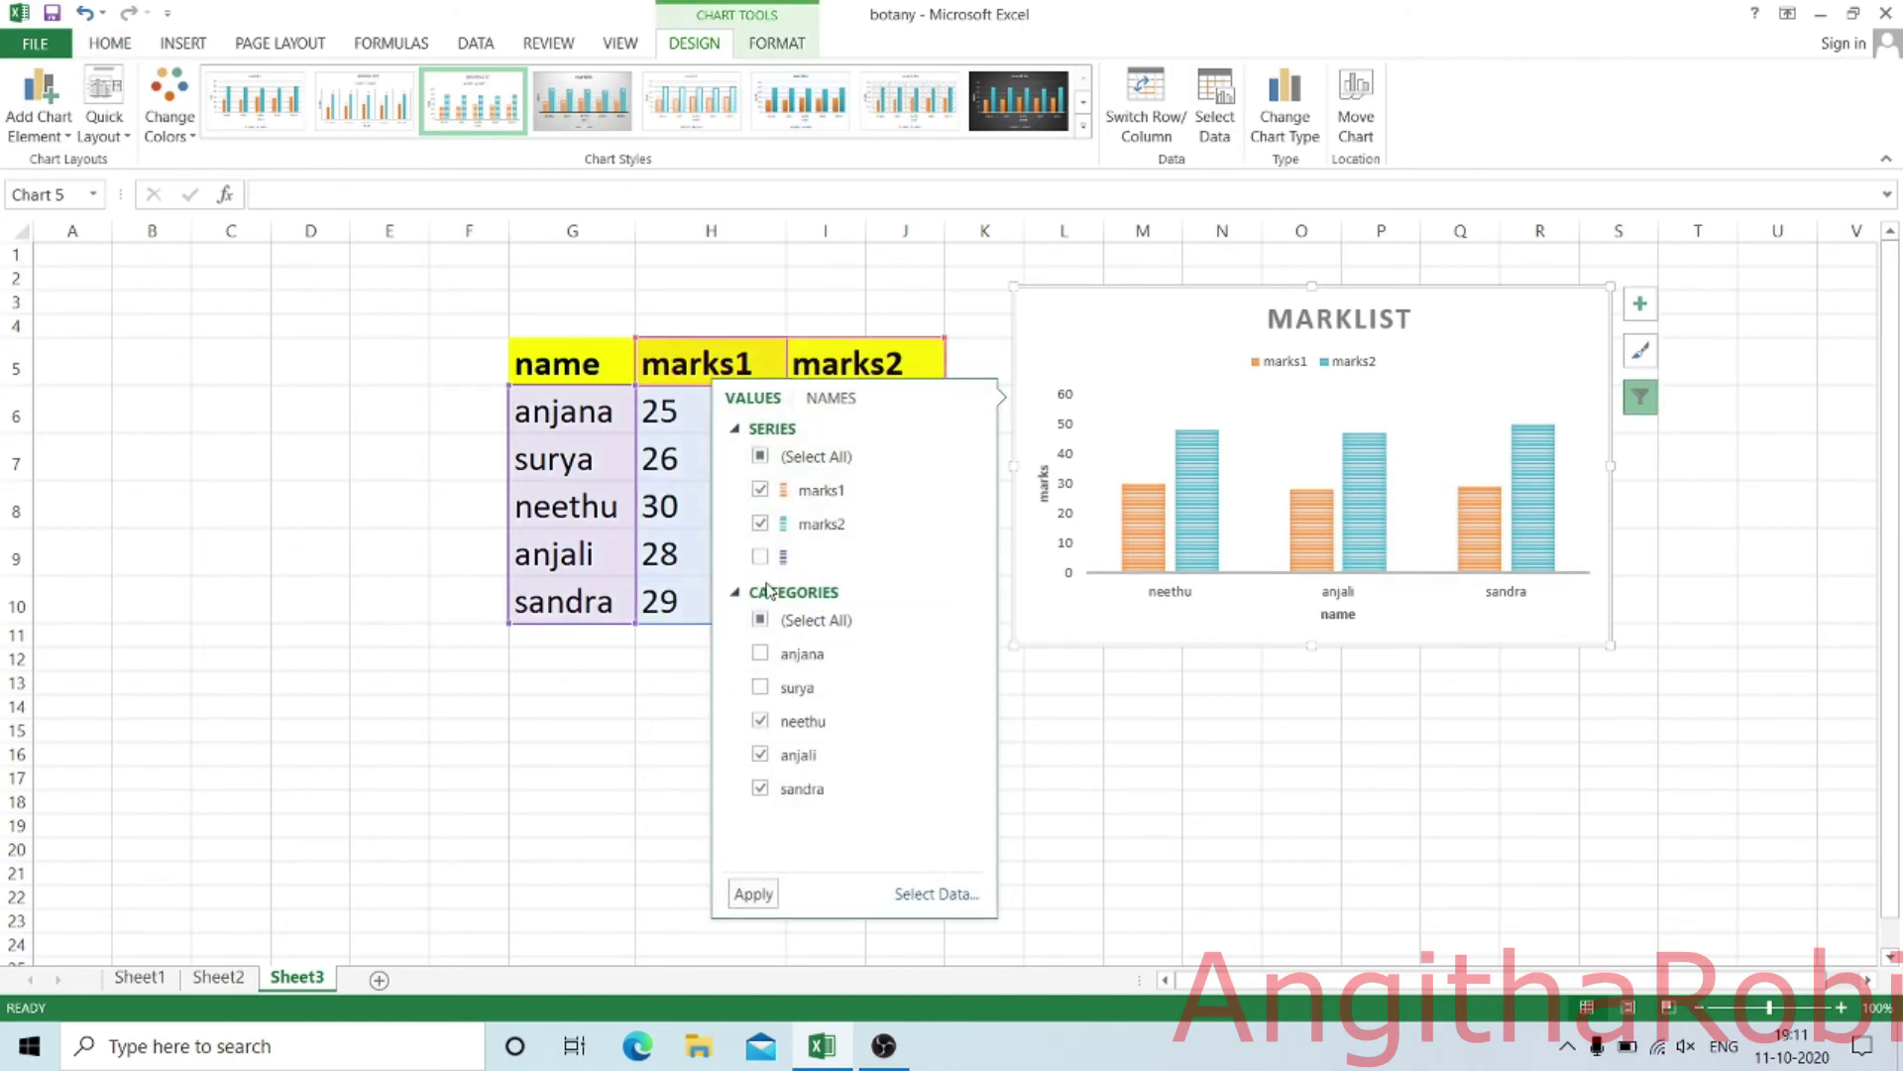
pyautogui.click(760, 620)
pyautogui.click(760, 621)
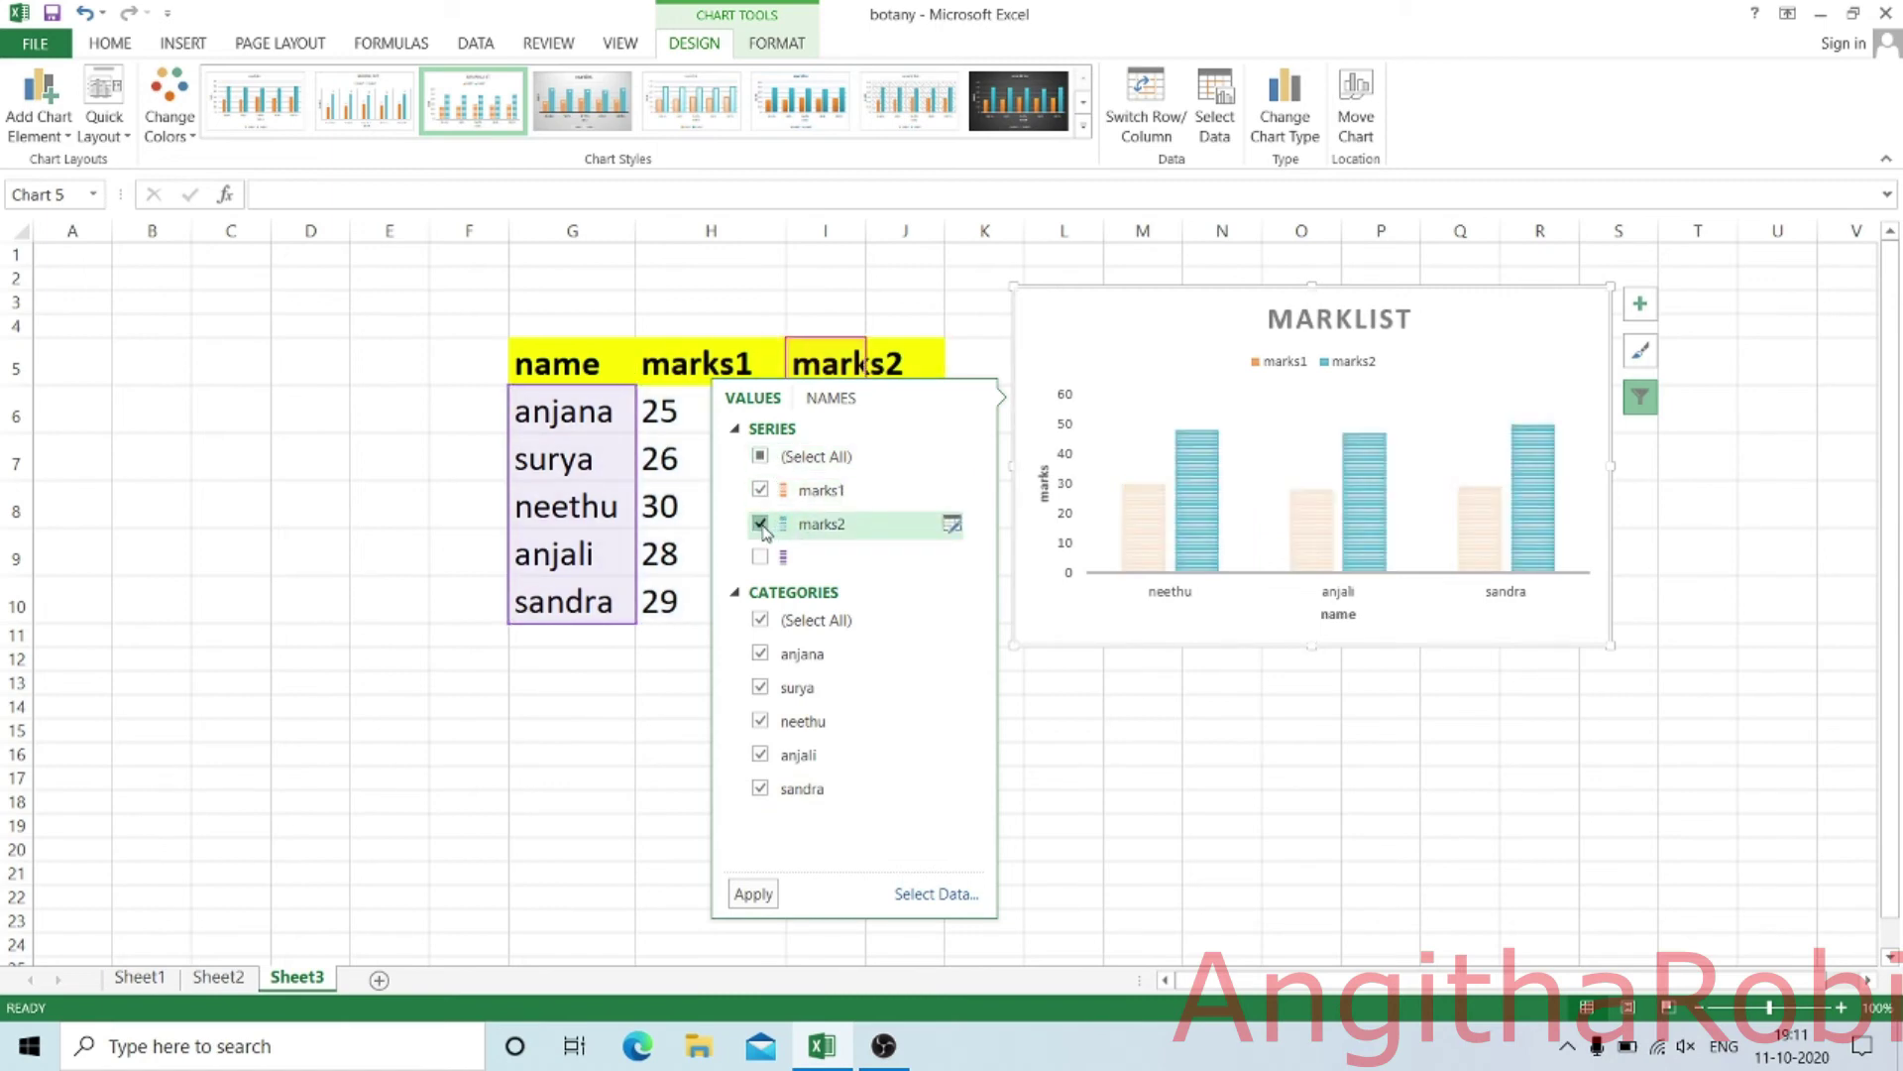
pyautogui.click(750, 895)
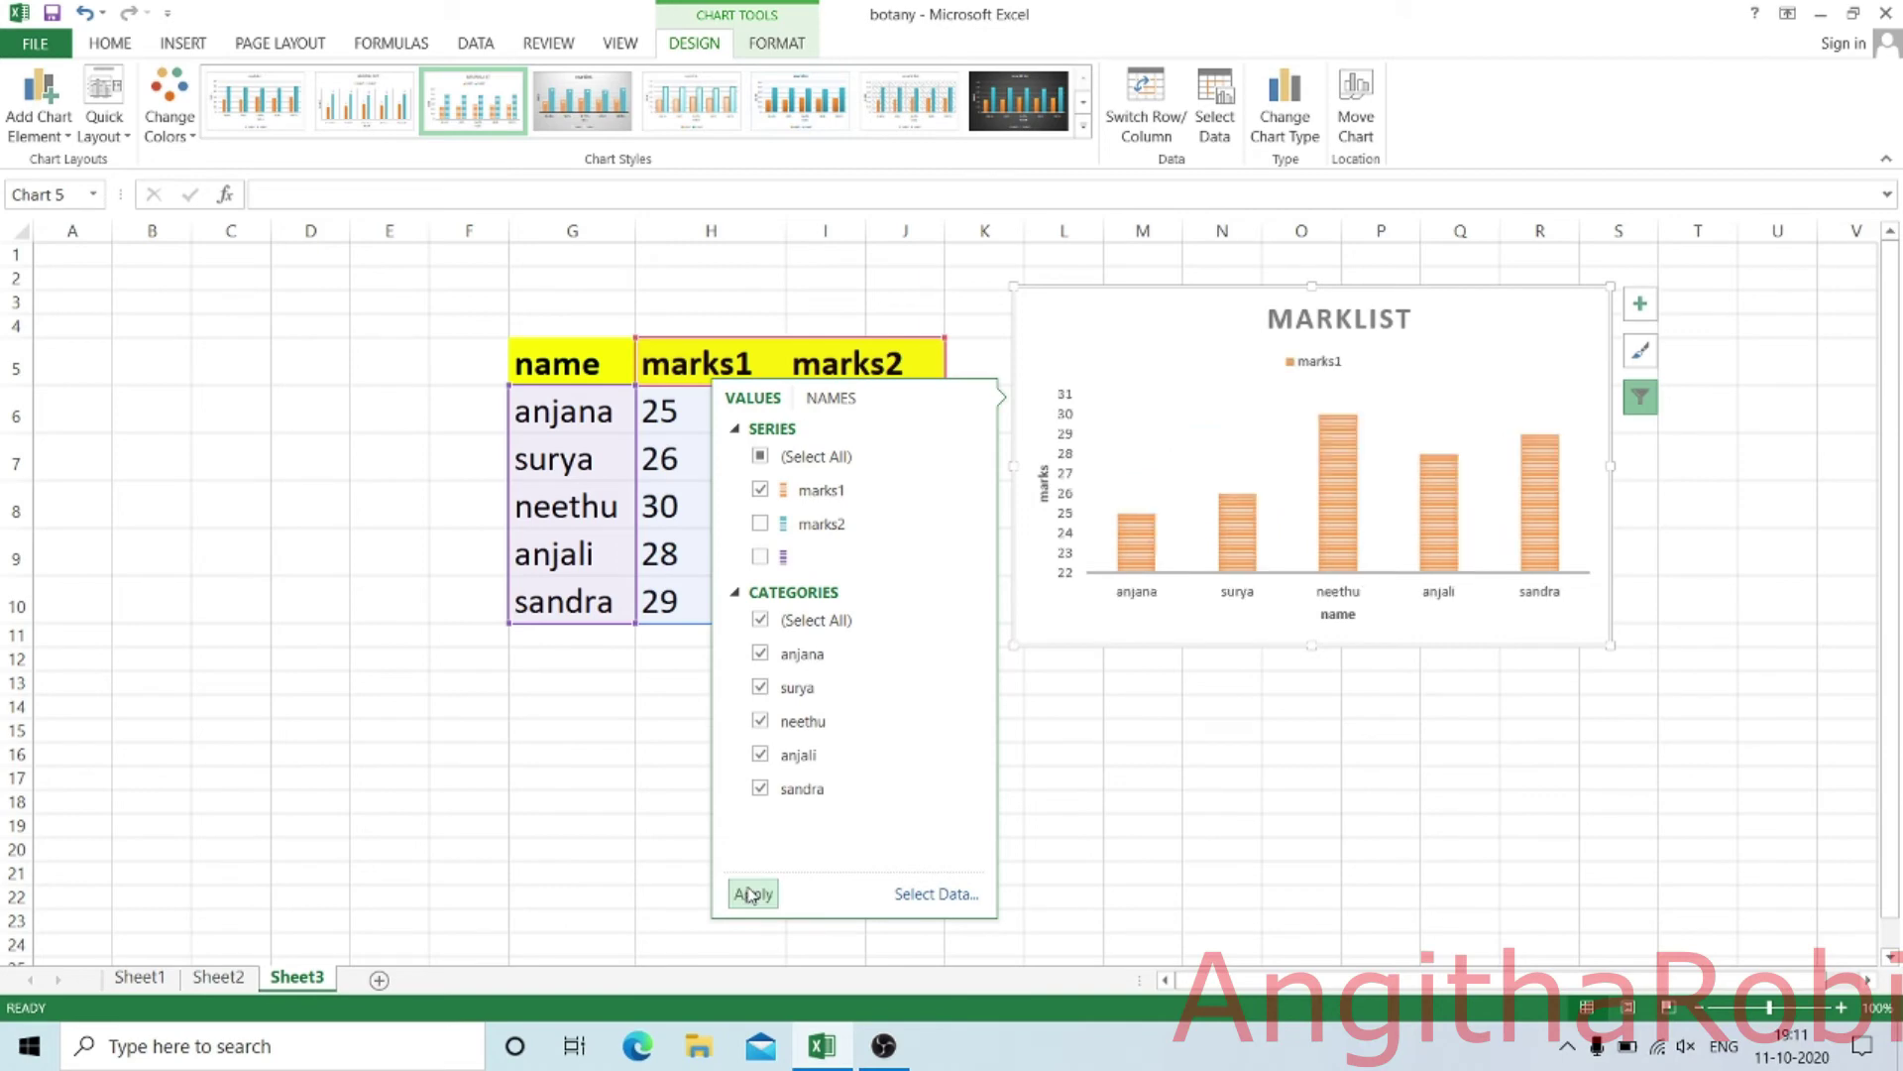
pyautogui.click(1224, 712)
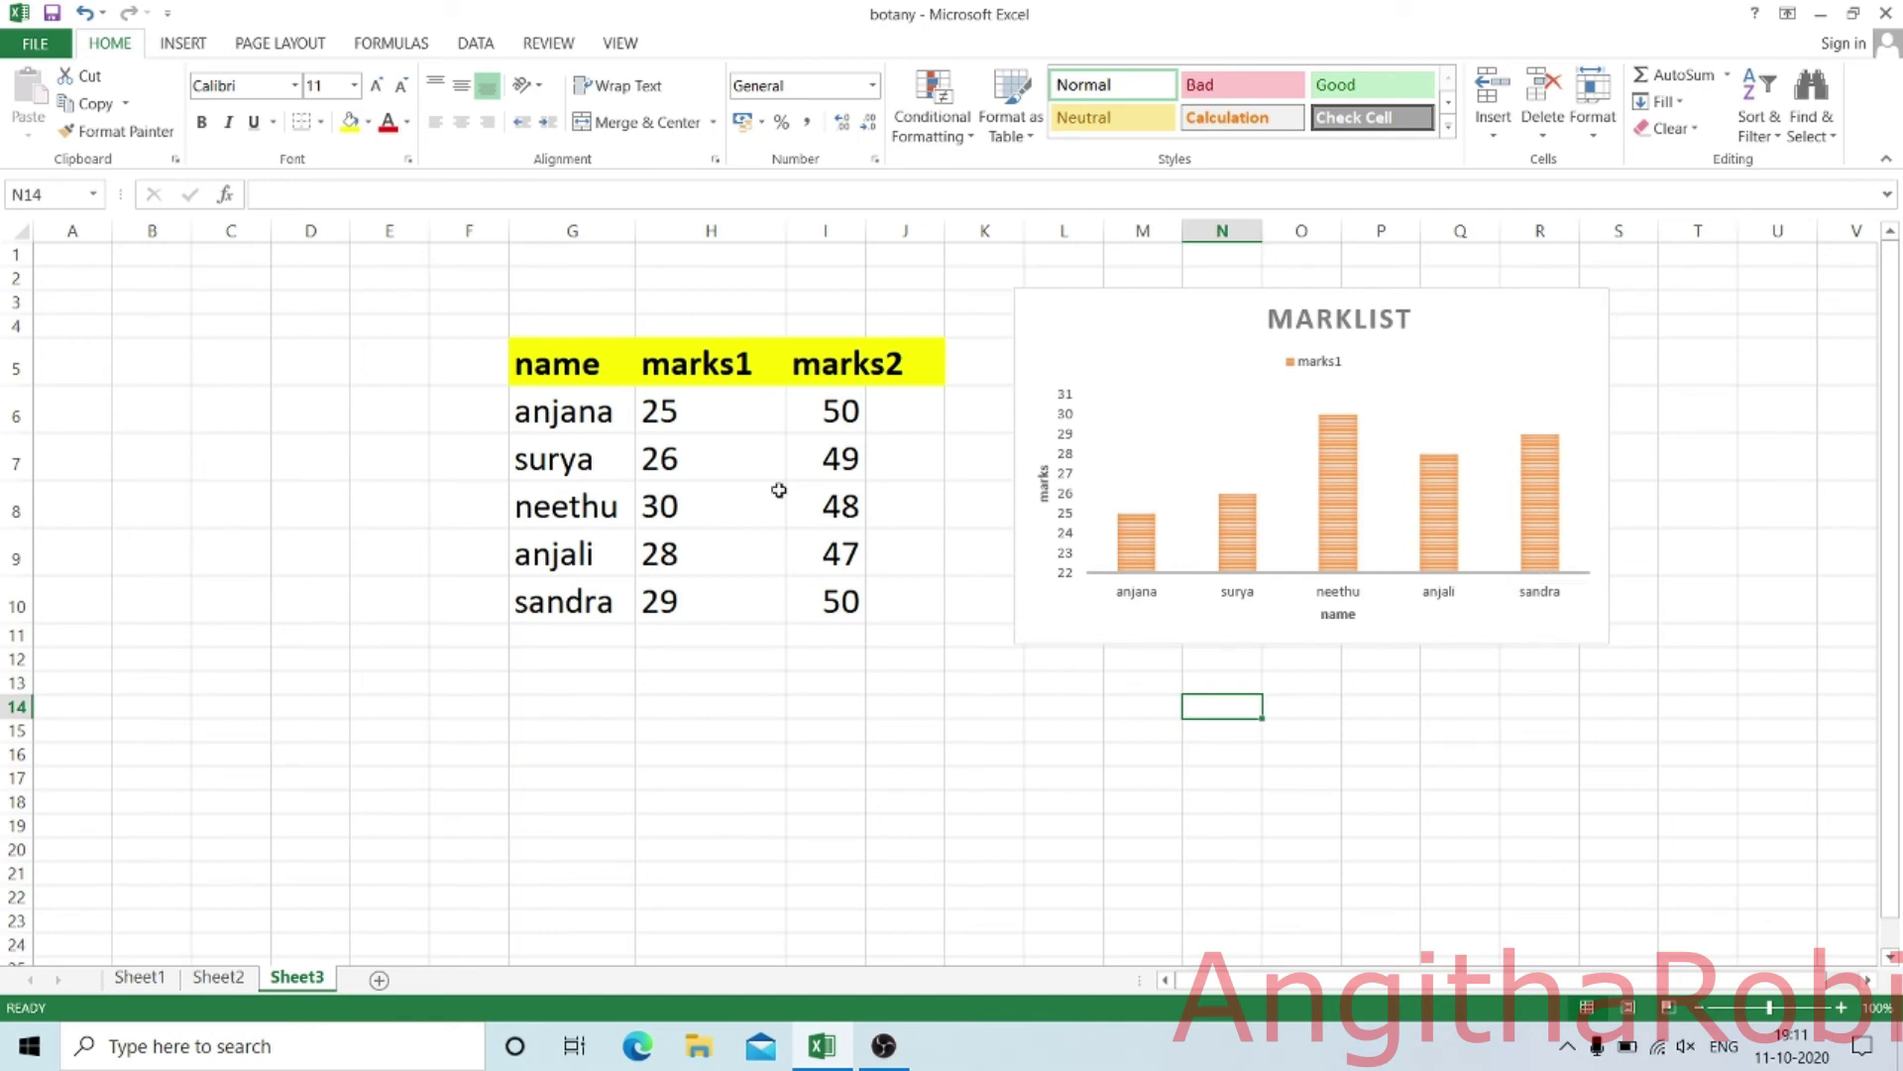
# - Include every series in the MARKLIST chart's filter, and apply it
pyautogui.click(1515, 462)
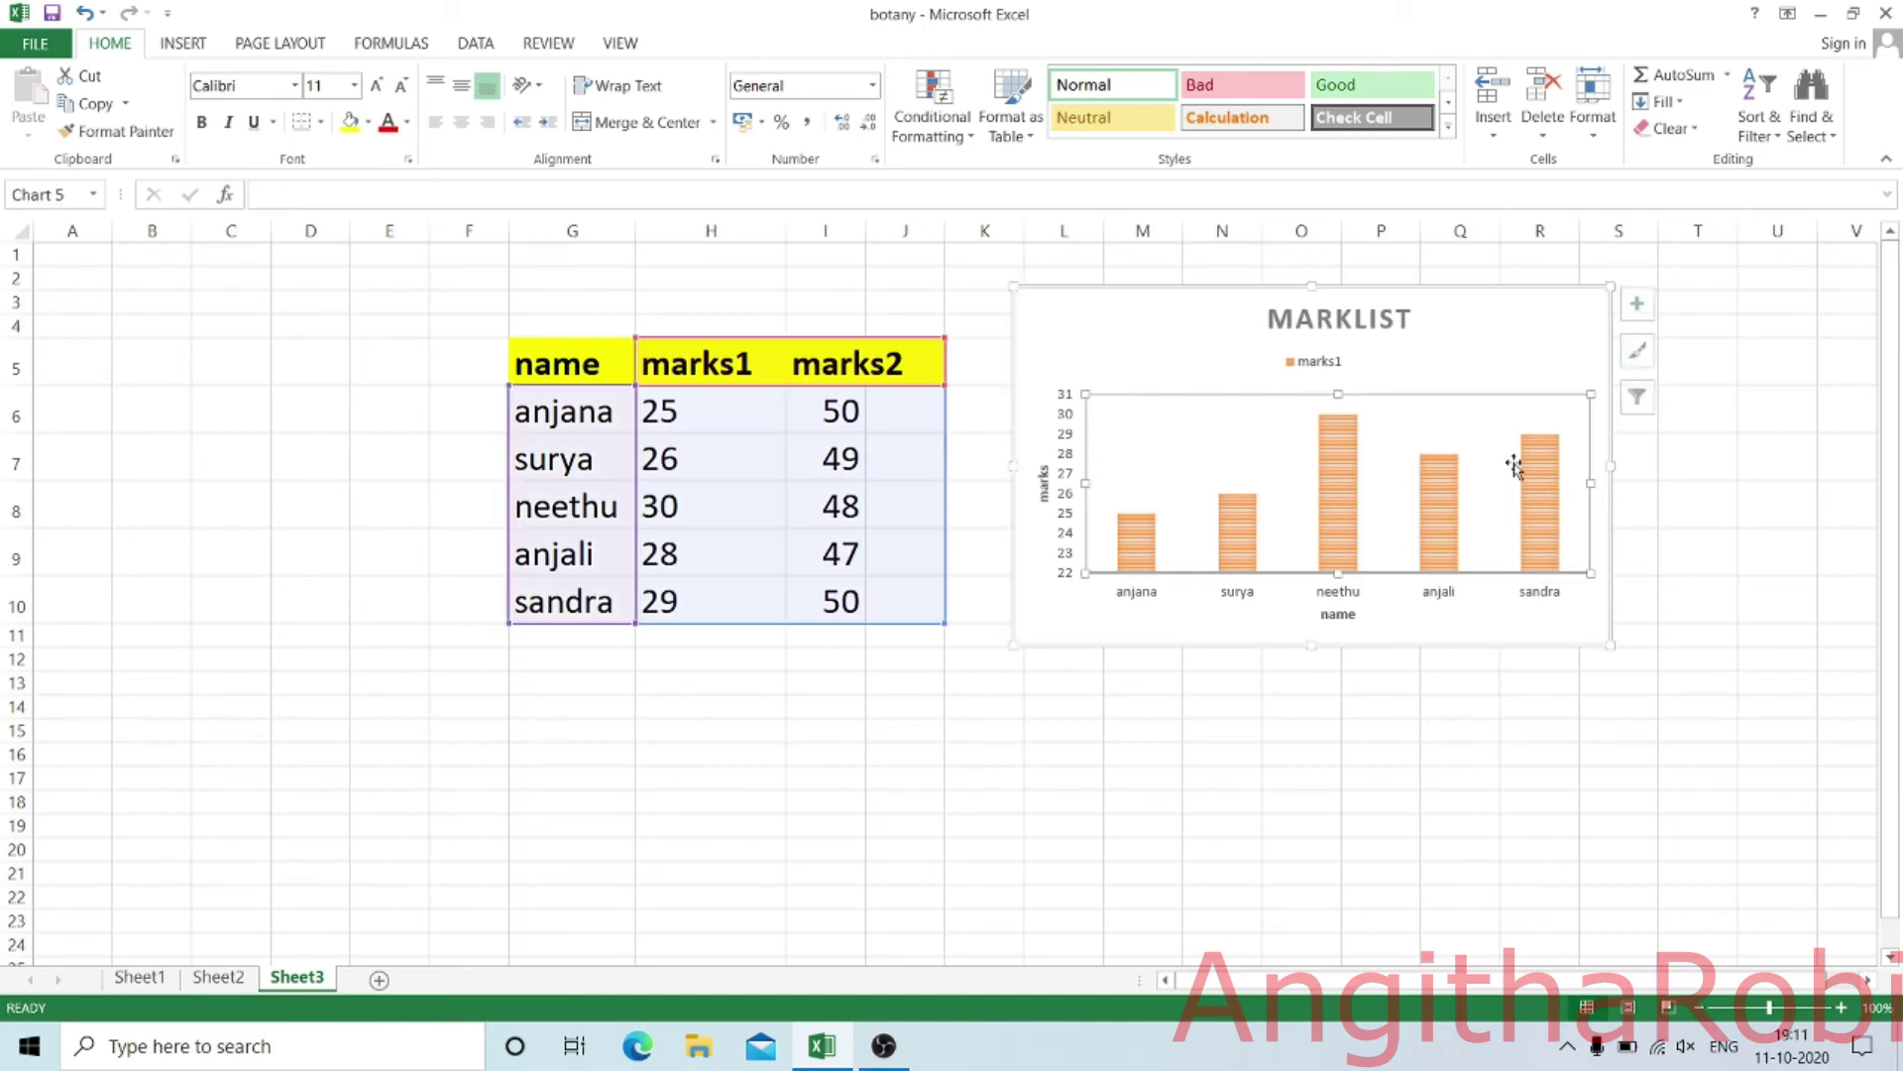
pyautogui.click(1638, 398)
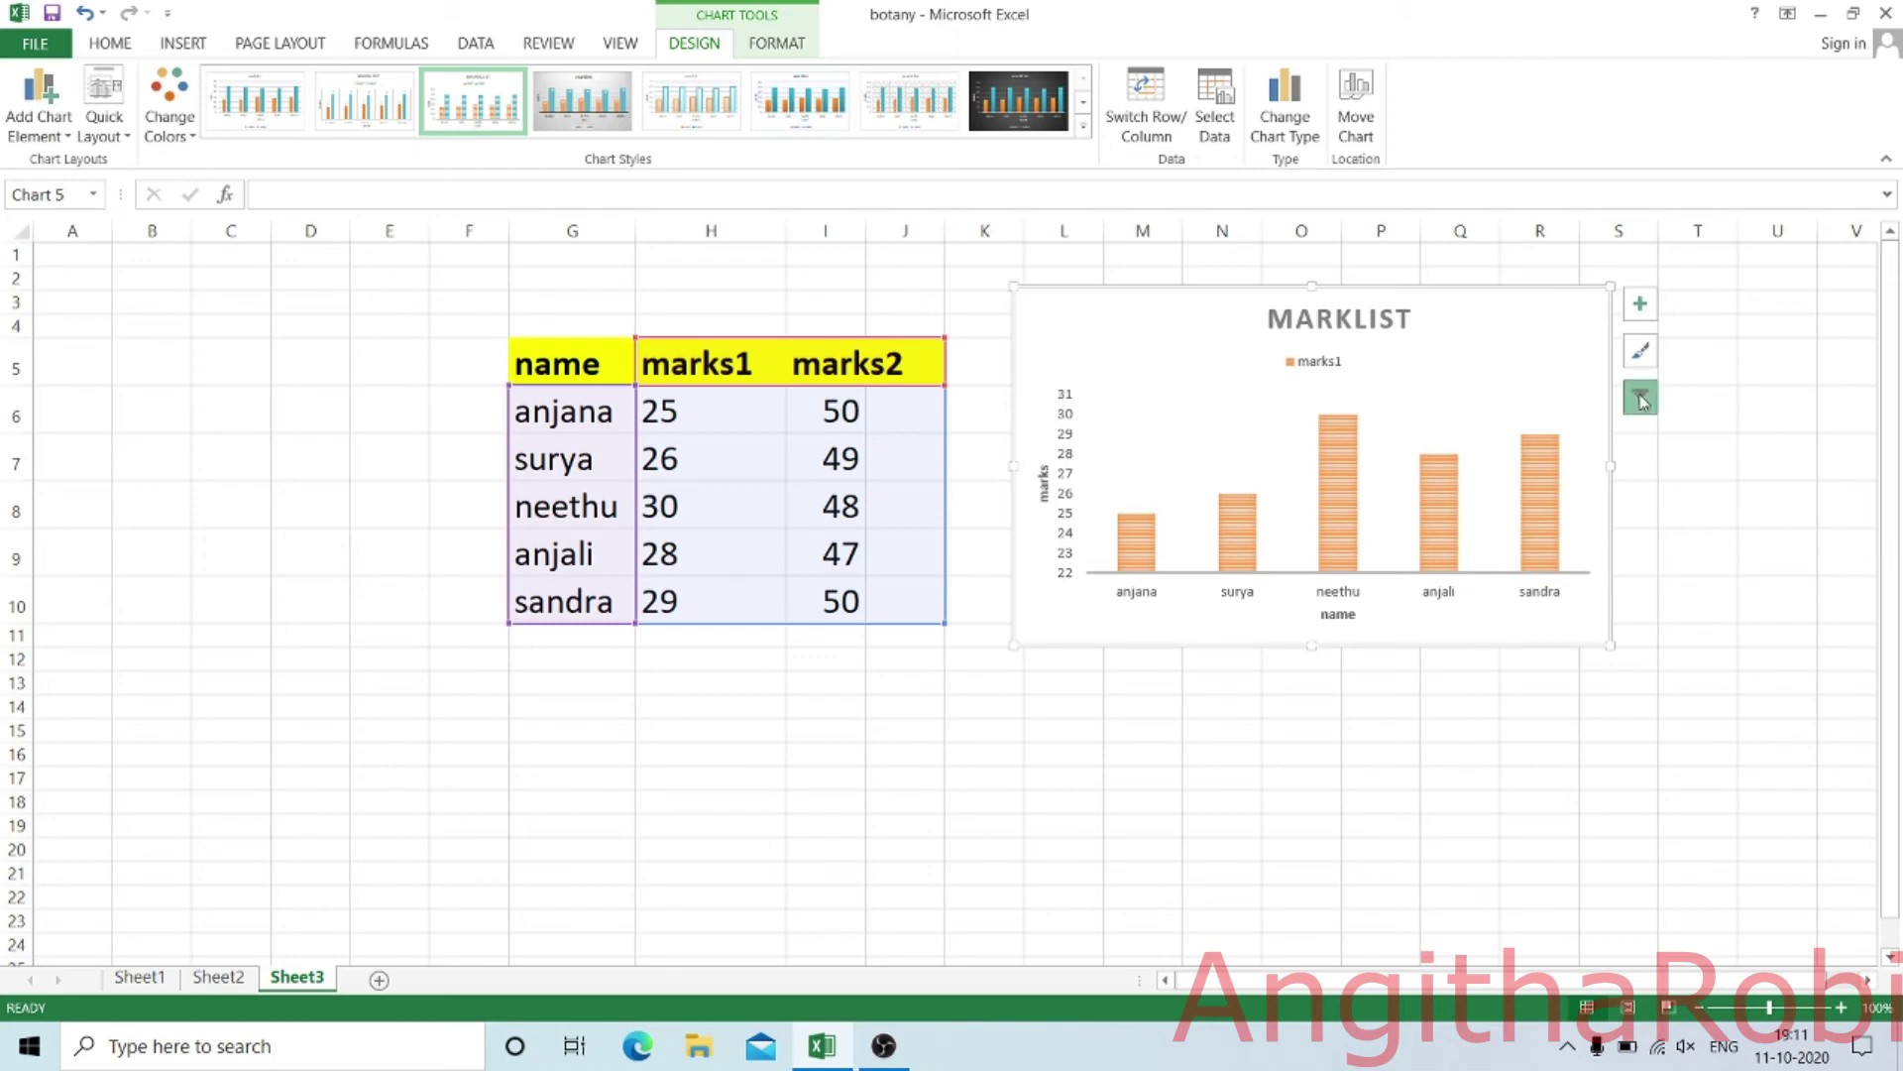
pyautogui.click(770, 457)
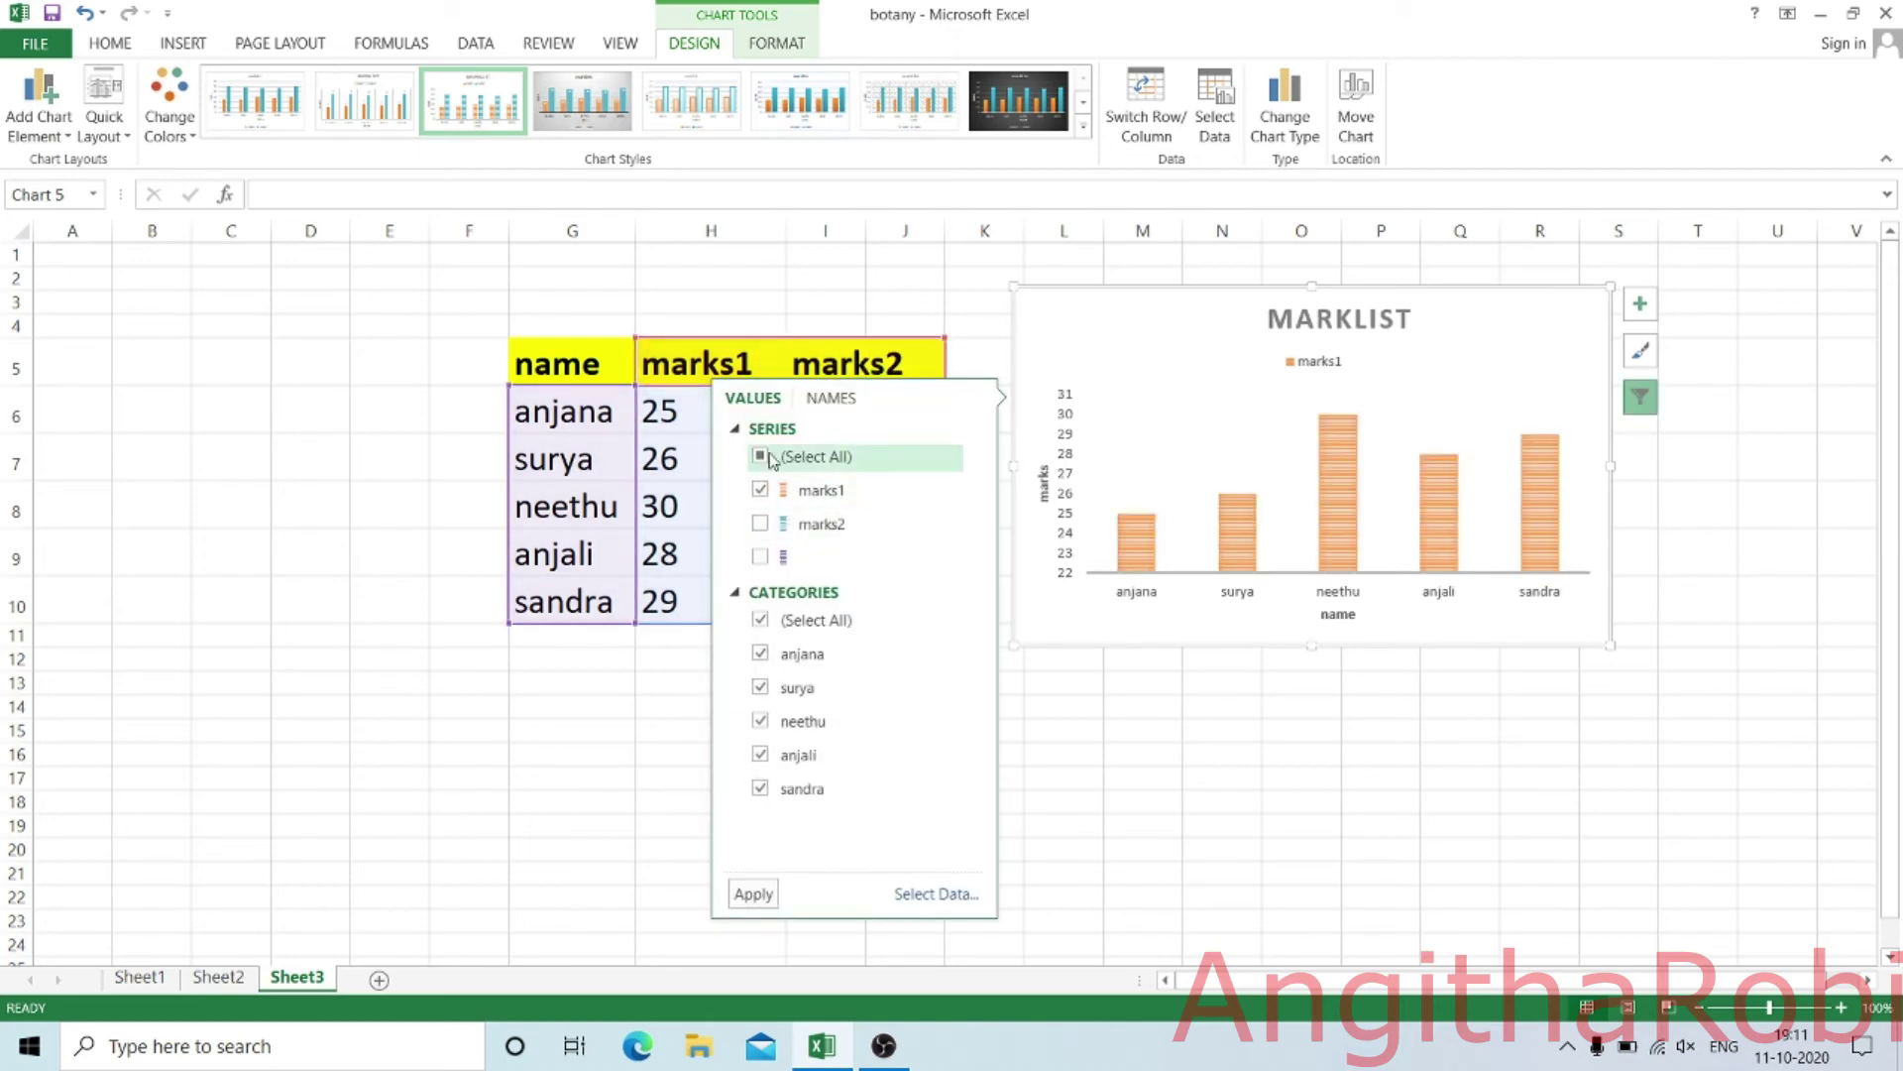
pyautogui.click(770, 457)
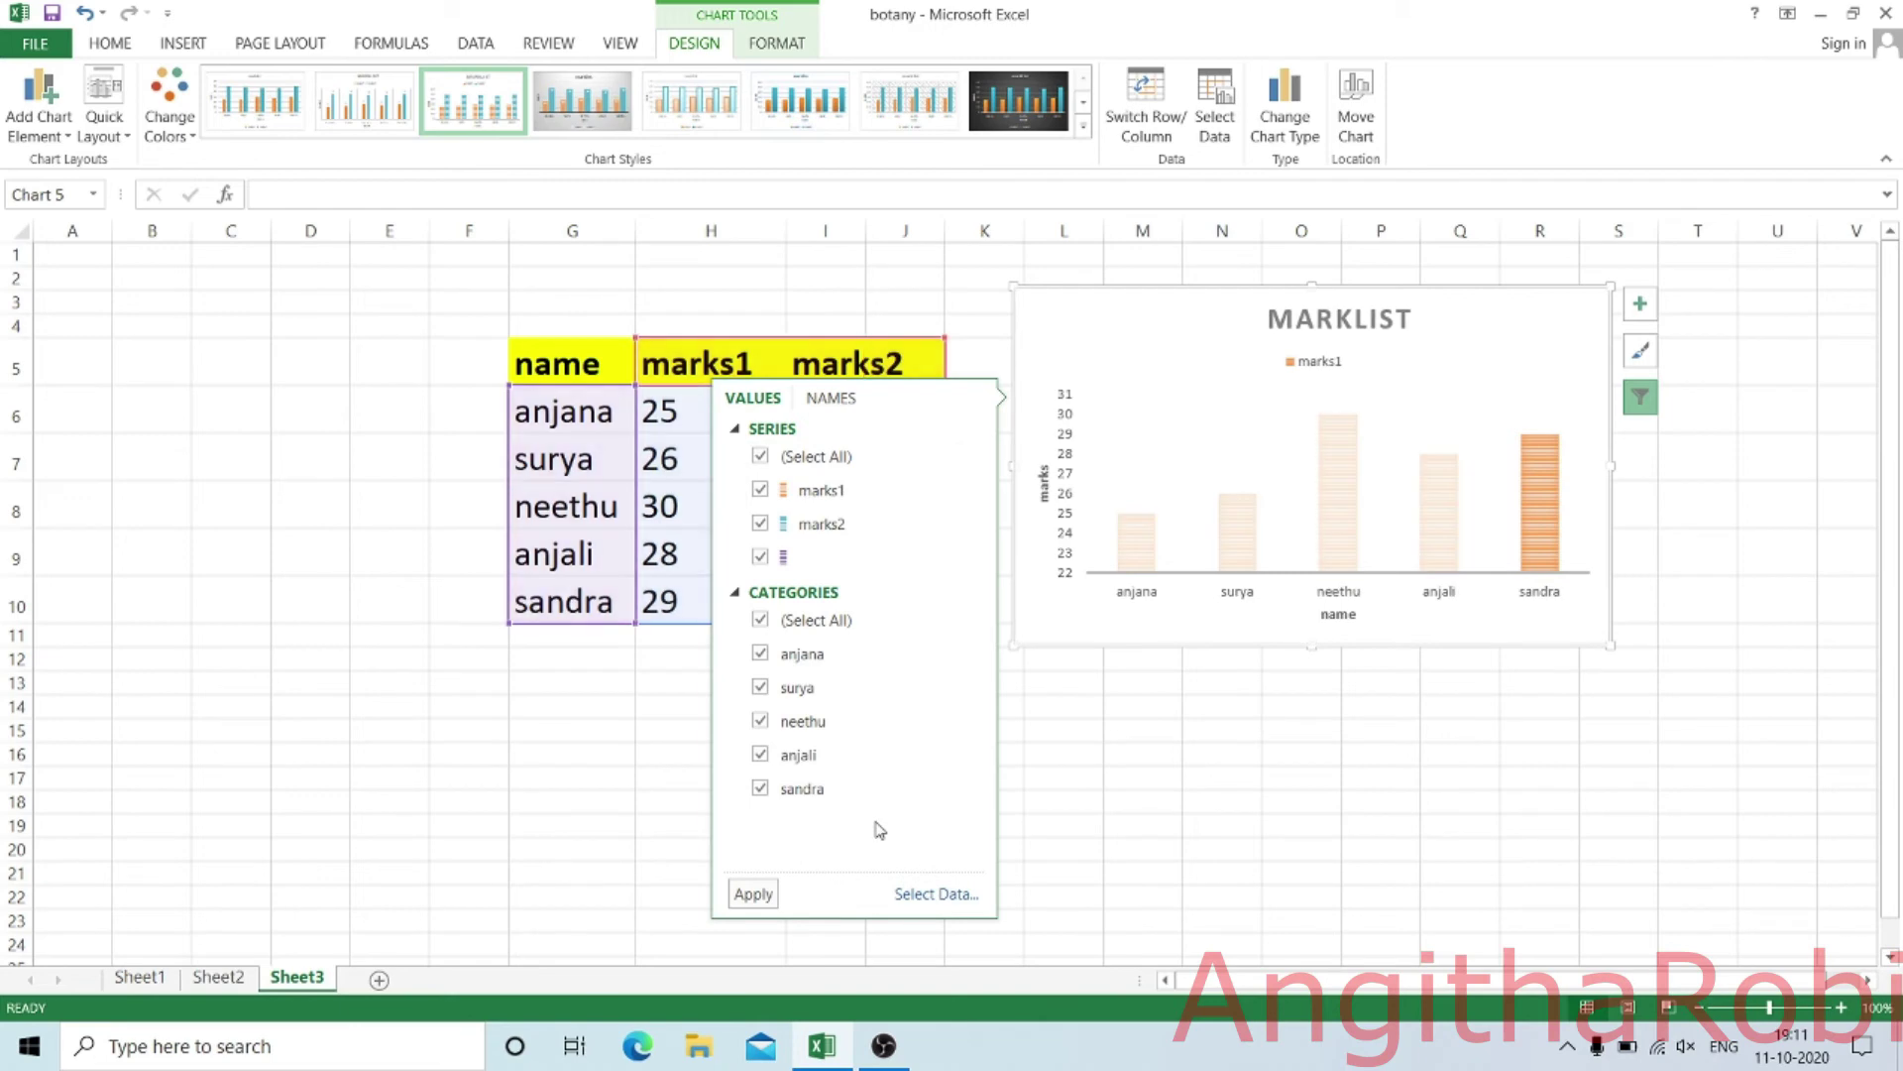
pyautogui.click(742, 897)
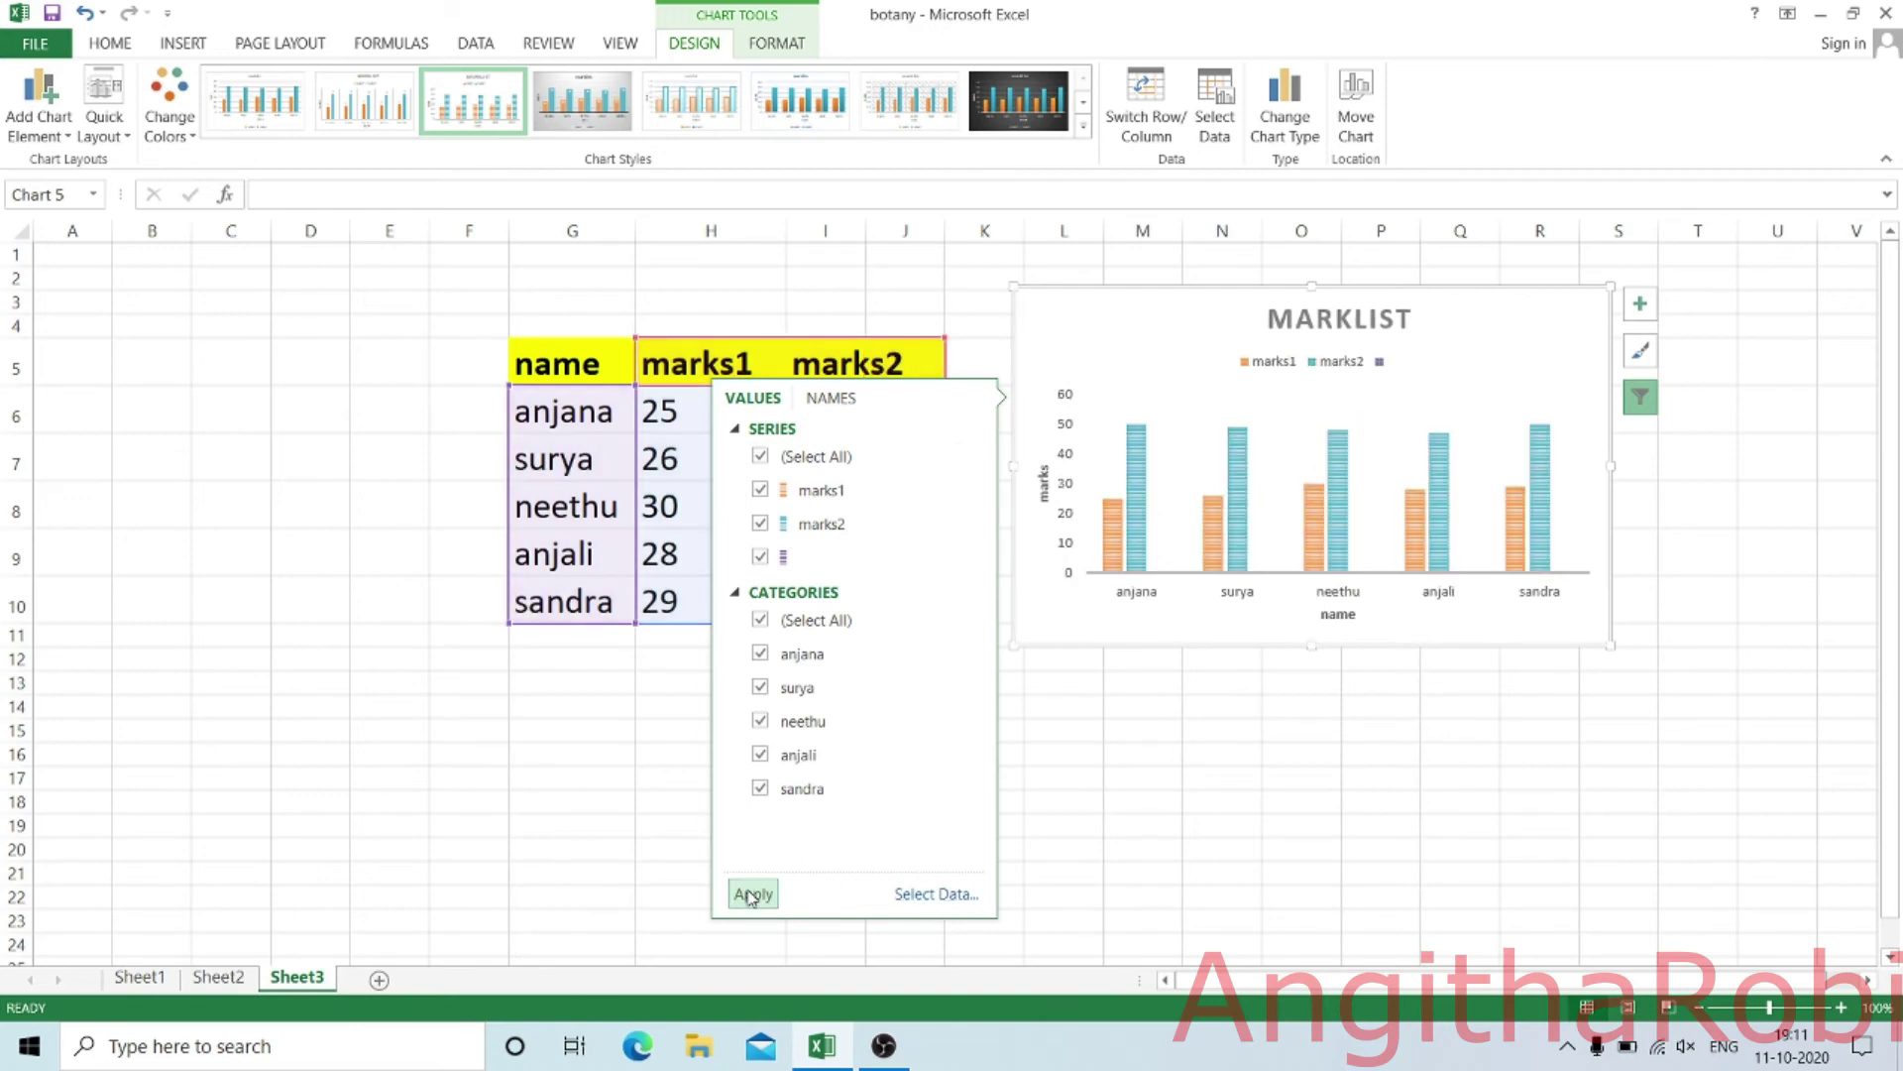
pyautogui.click(1407, 732)
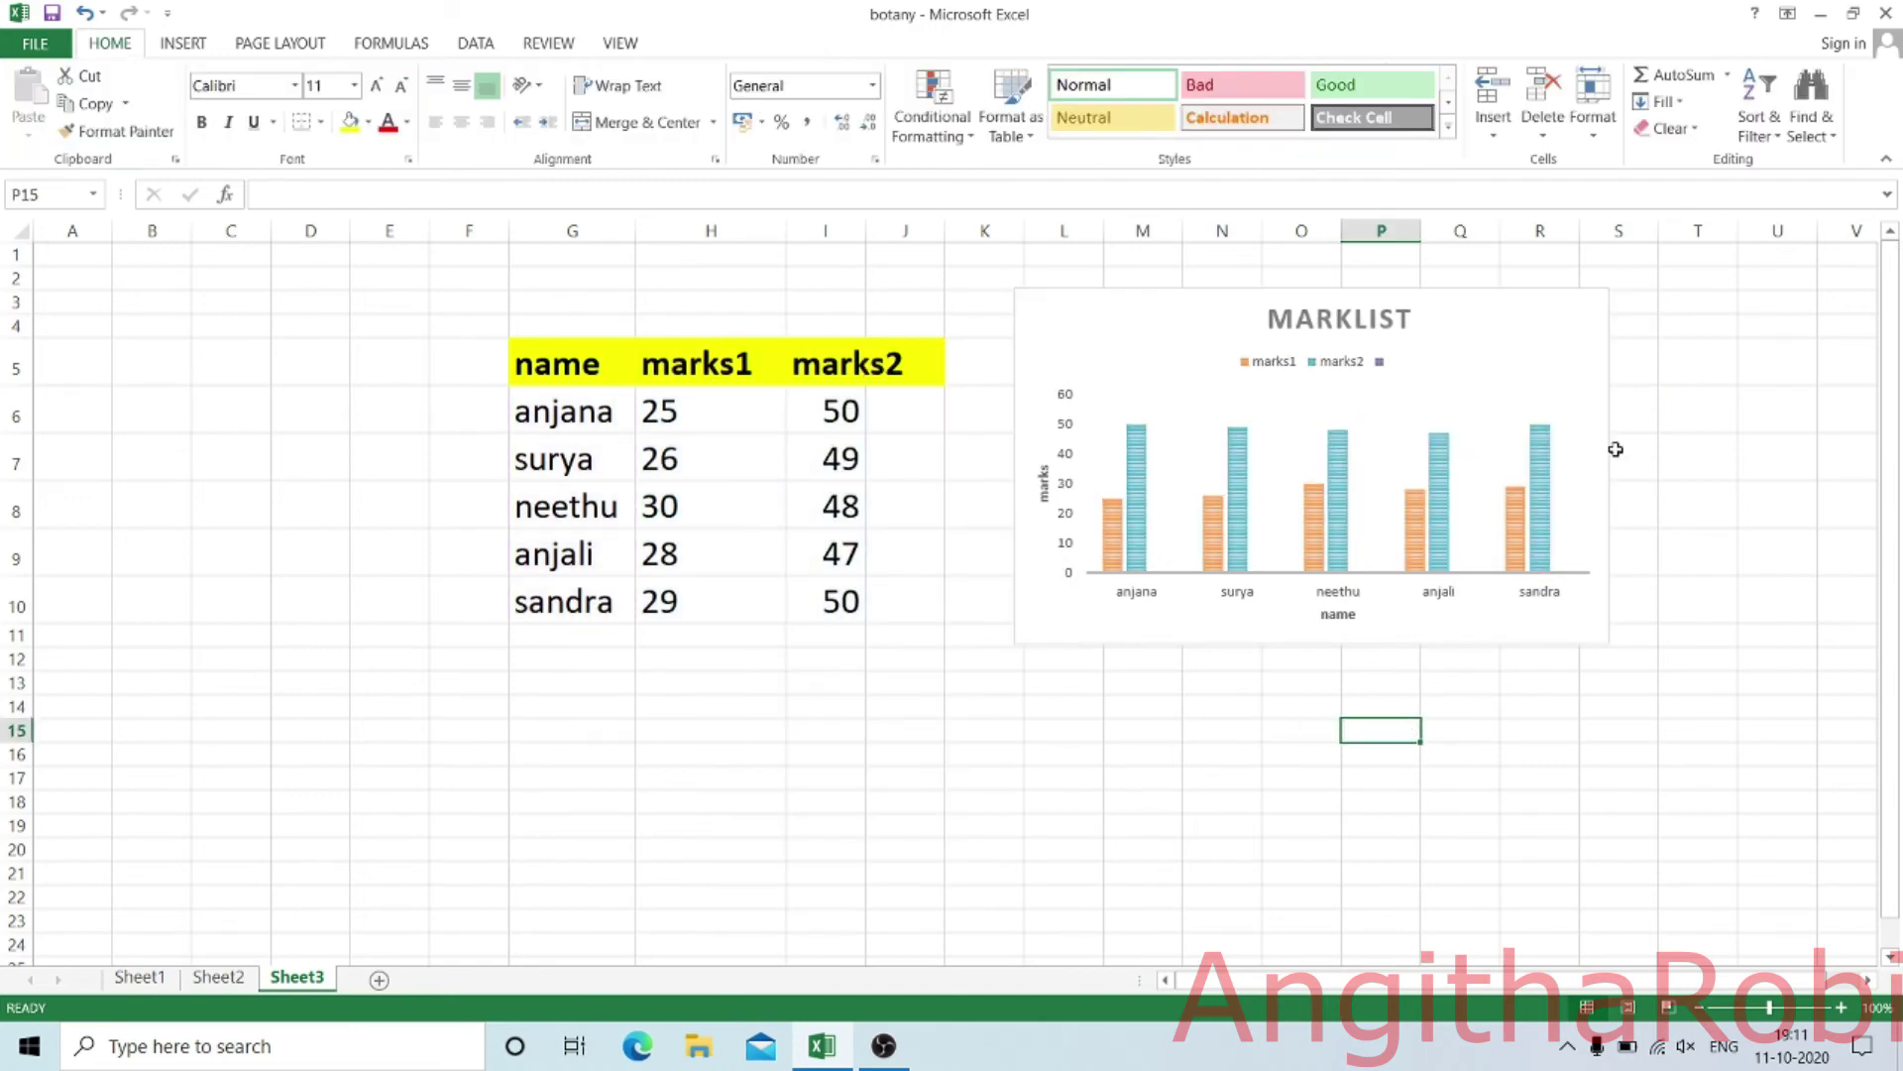
# - Review the chart's style options and the series and category name options in its filter
pyautogui.click(1576, 342)
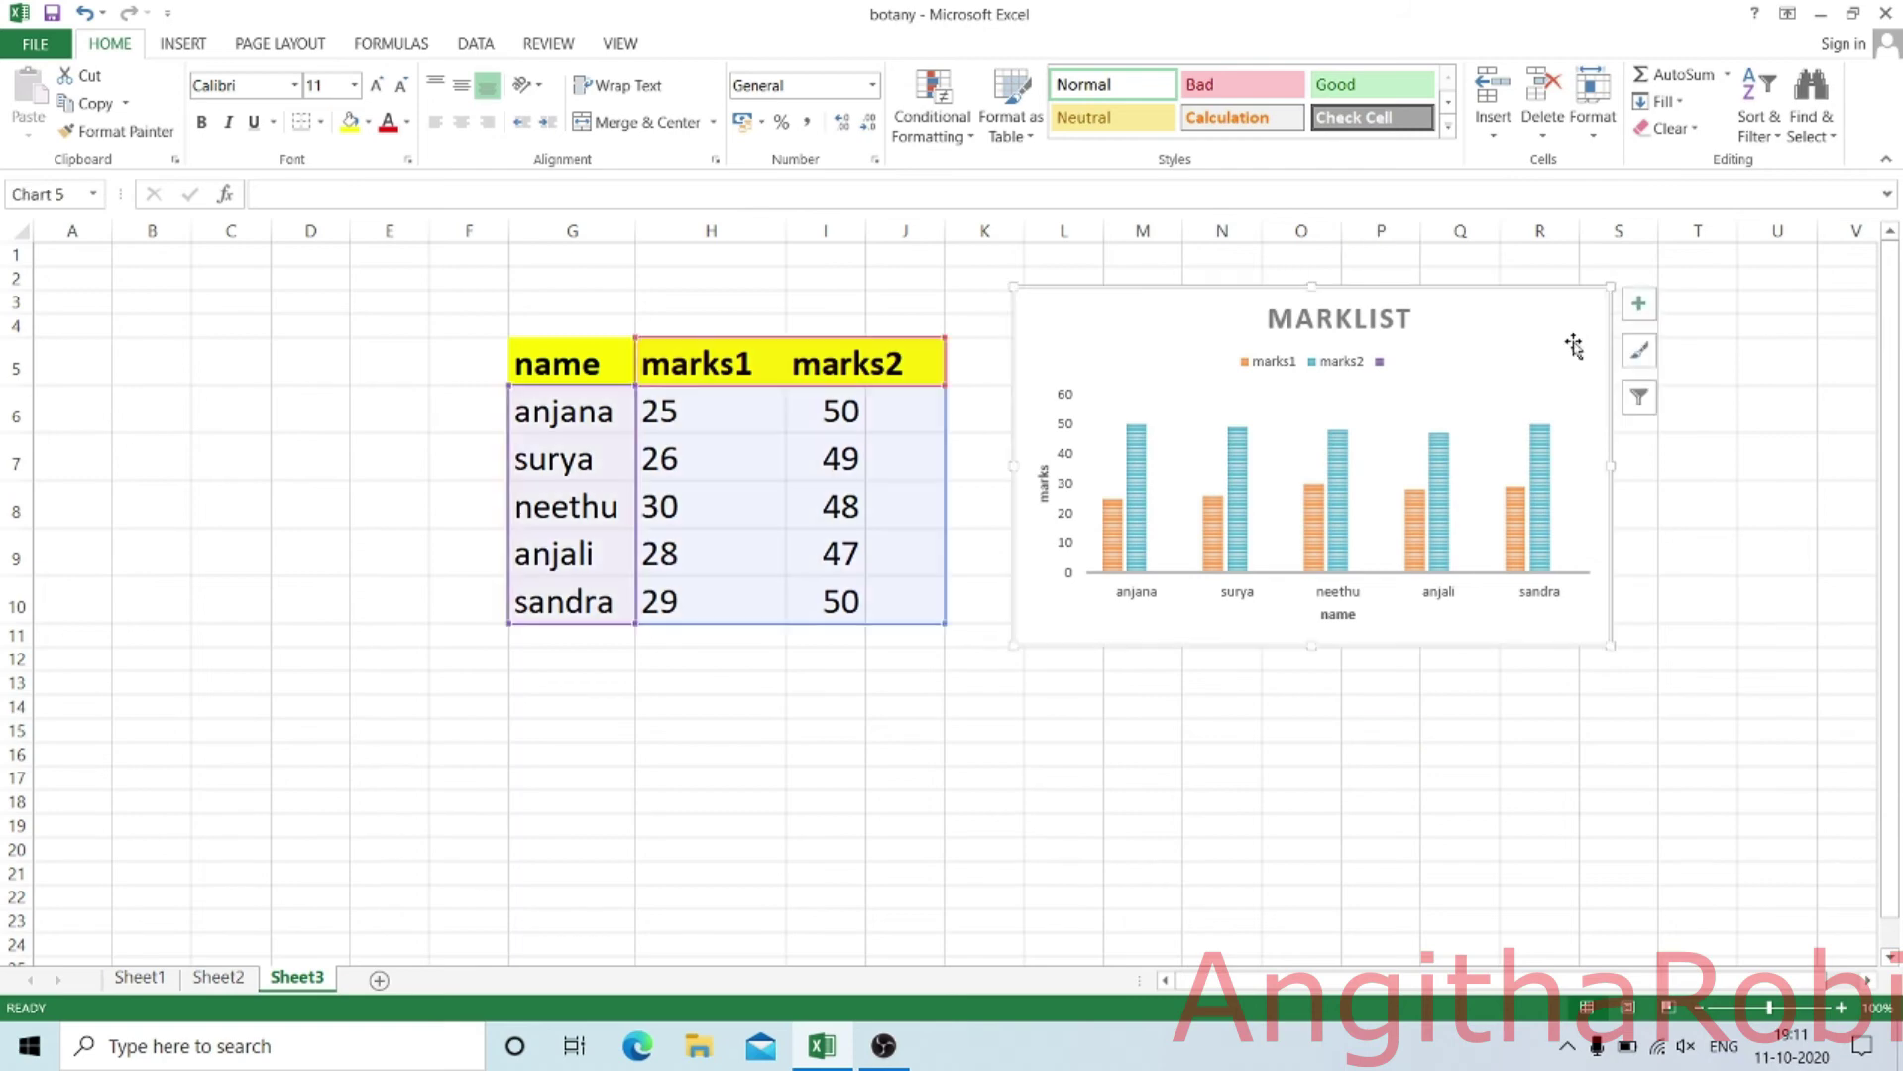
pyautogui.click(1641, 355)
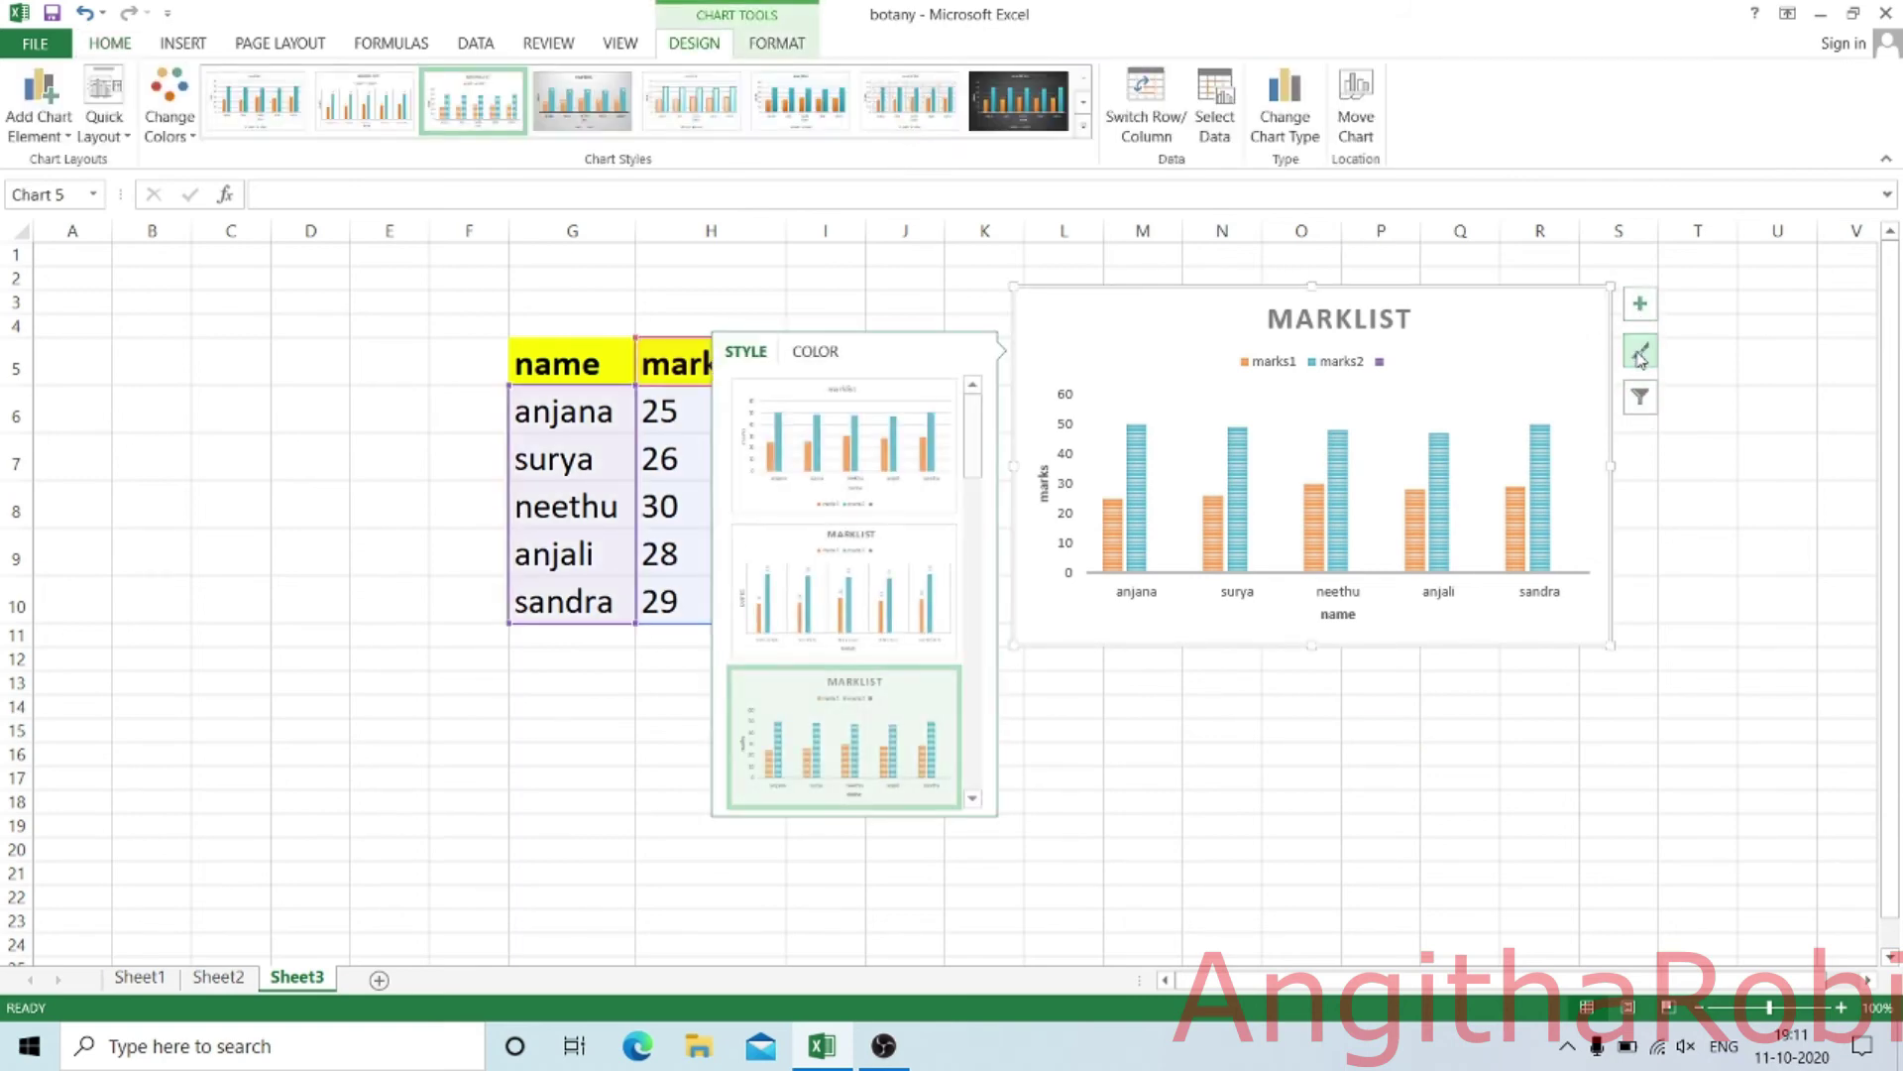
pyautogui.click(1640, 402)
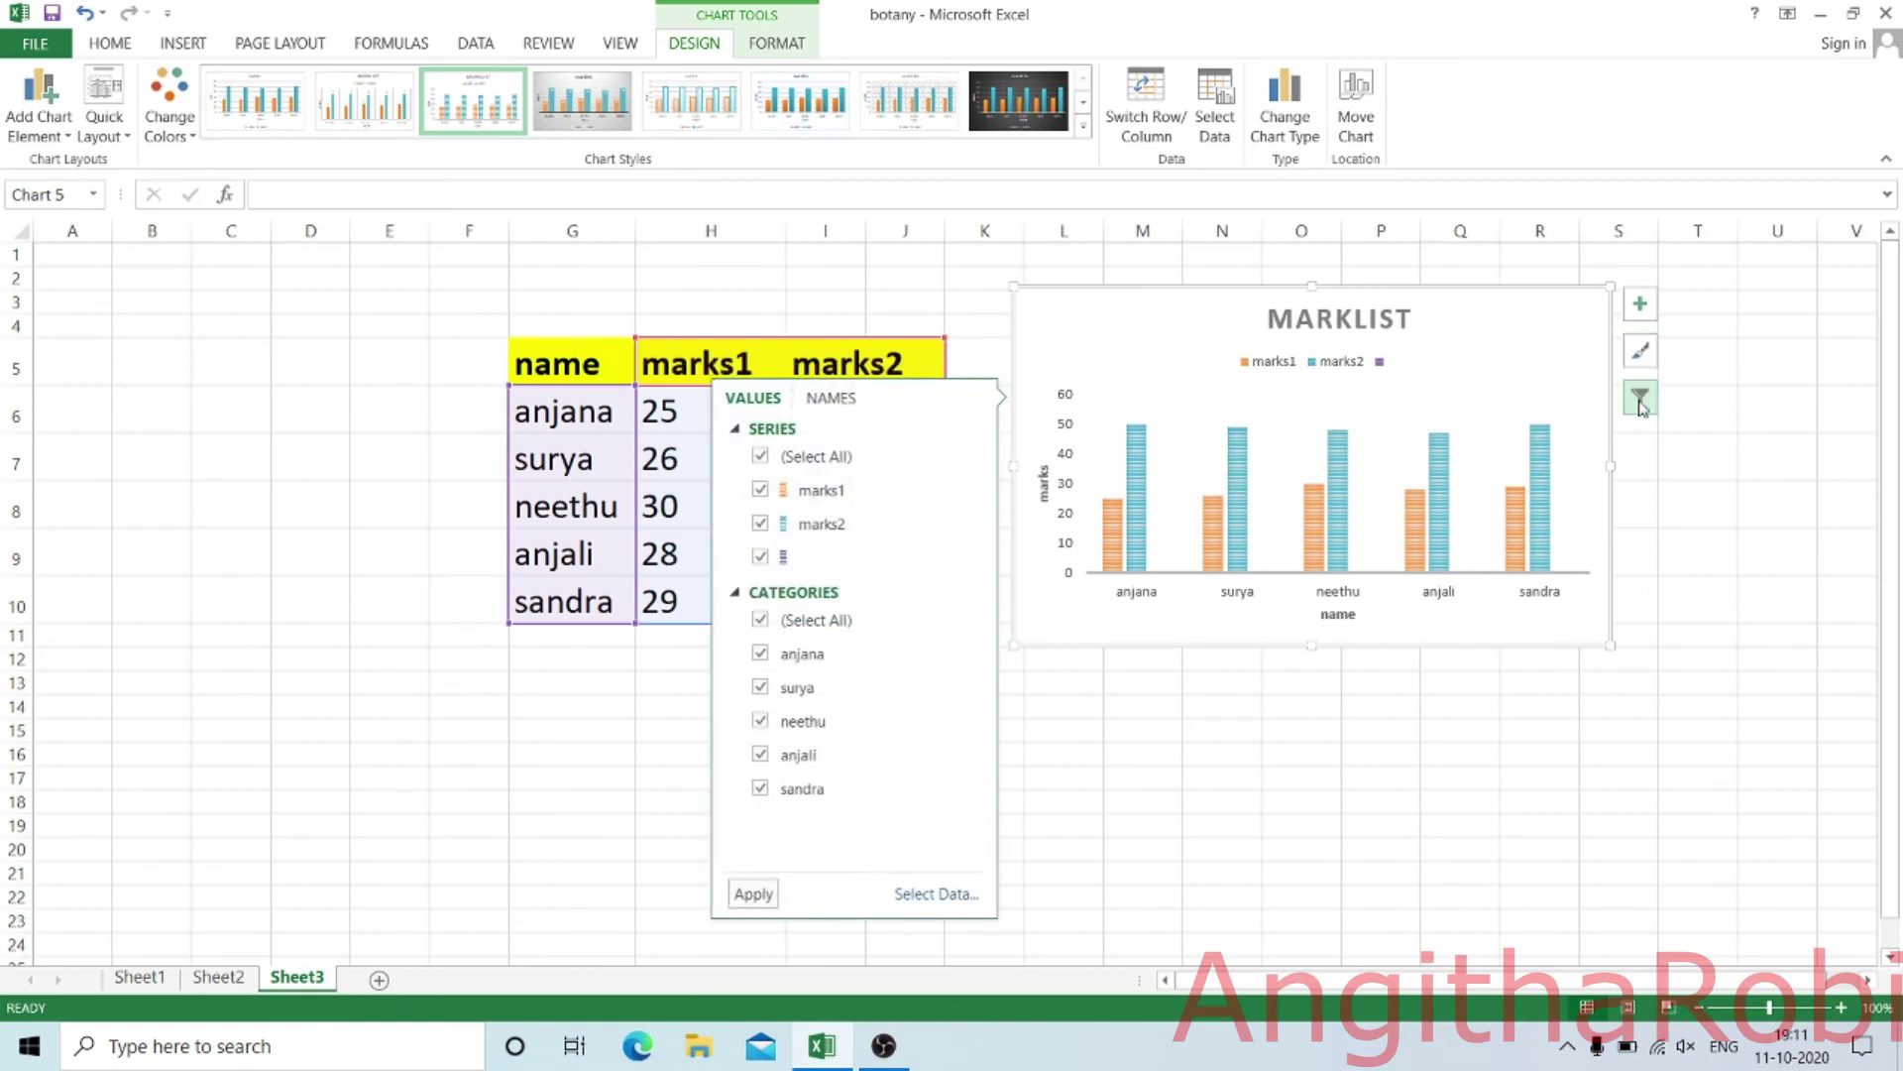
pyautogui.click(828, 399)
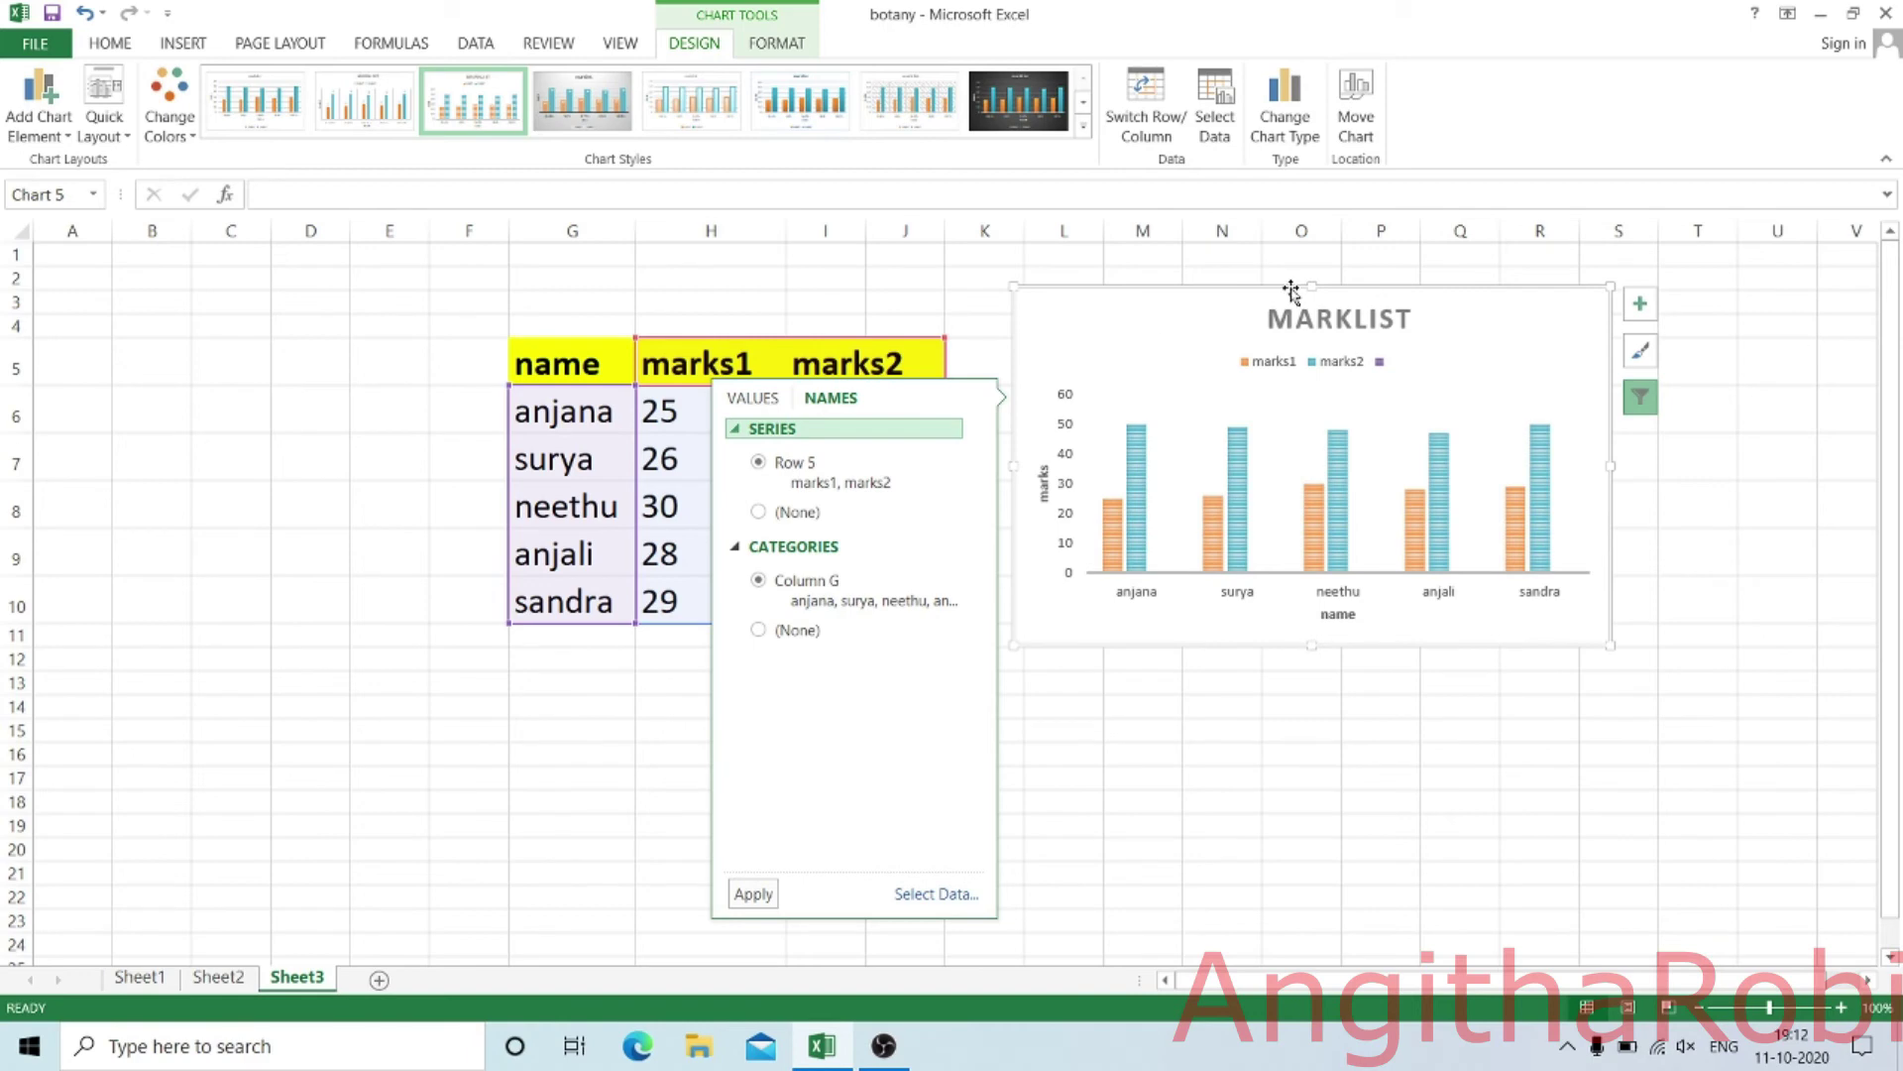
pyautogui.click(1695, 363)
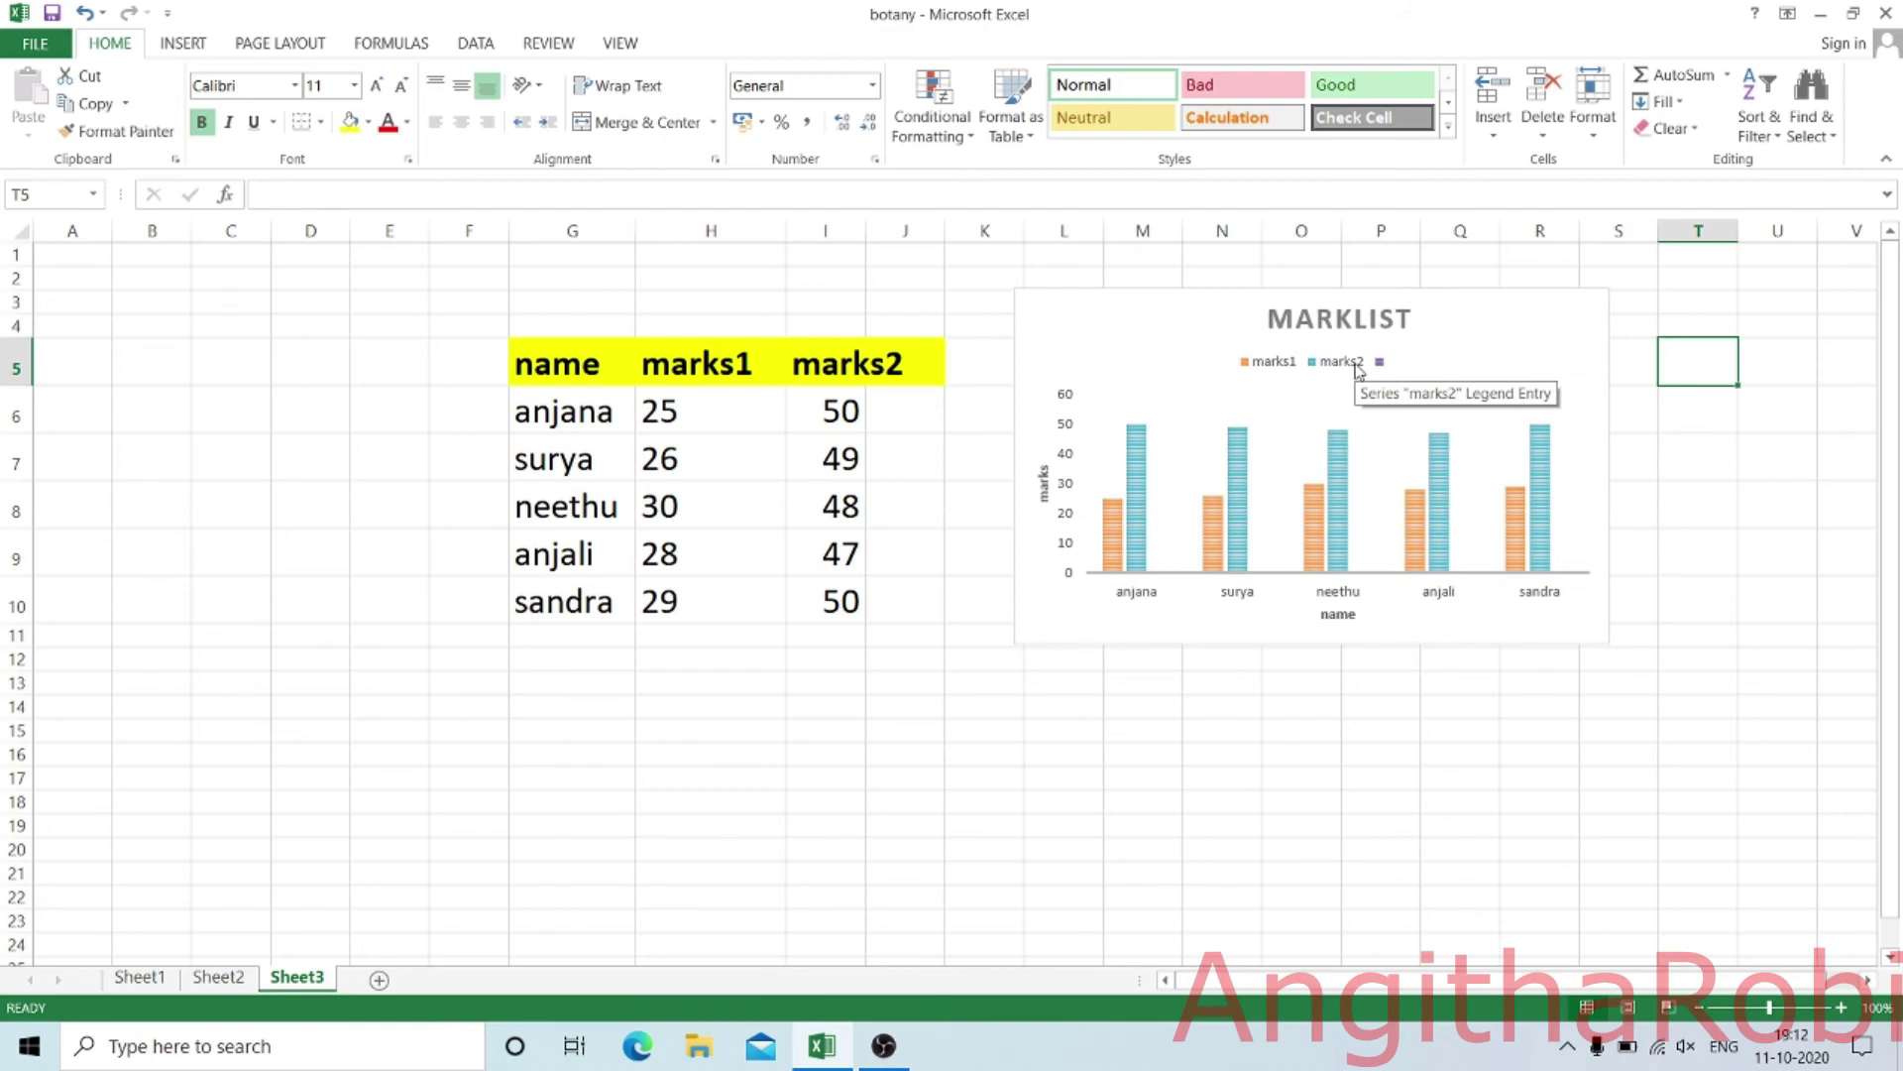
# - Replace the MARKLIST chart with a 2-D pie chart of the table range G5:J10, placed beside the table
pyautogui.click(1140, 359)
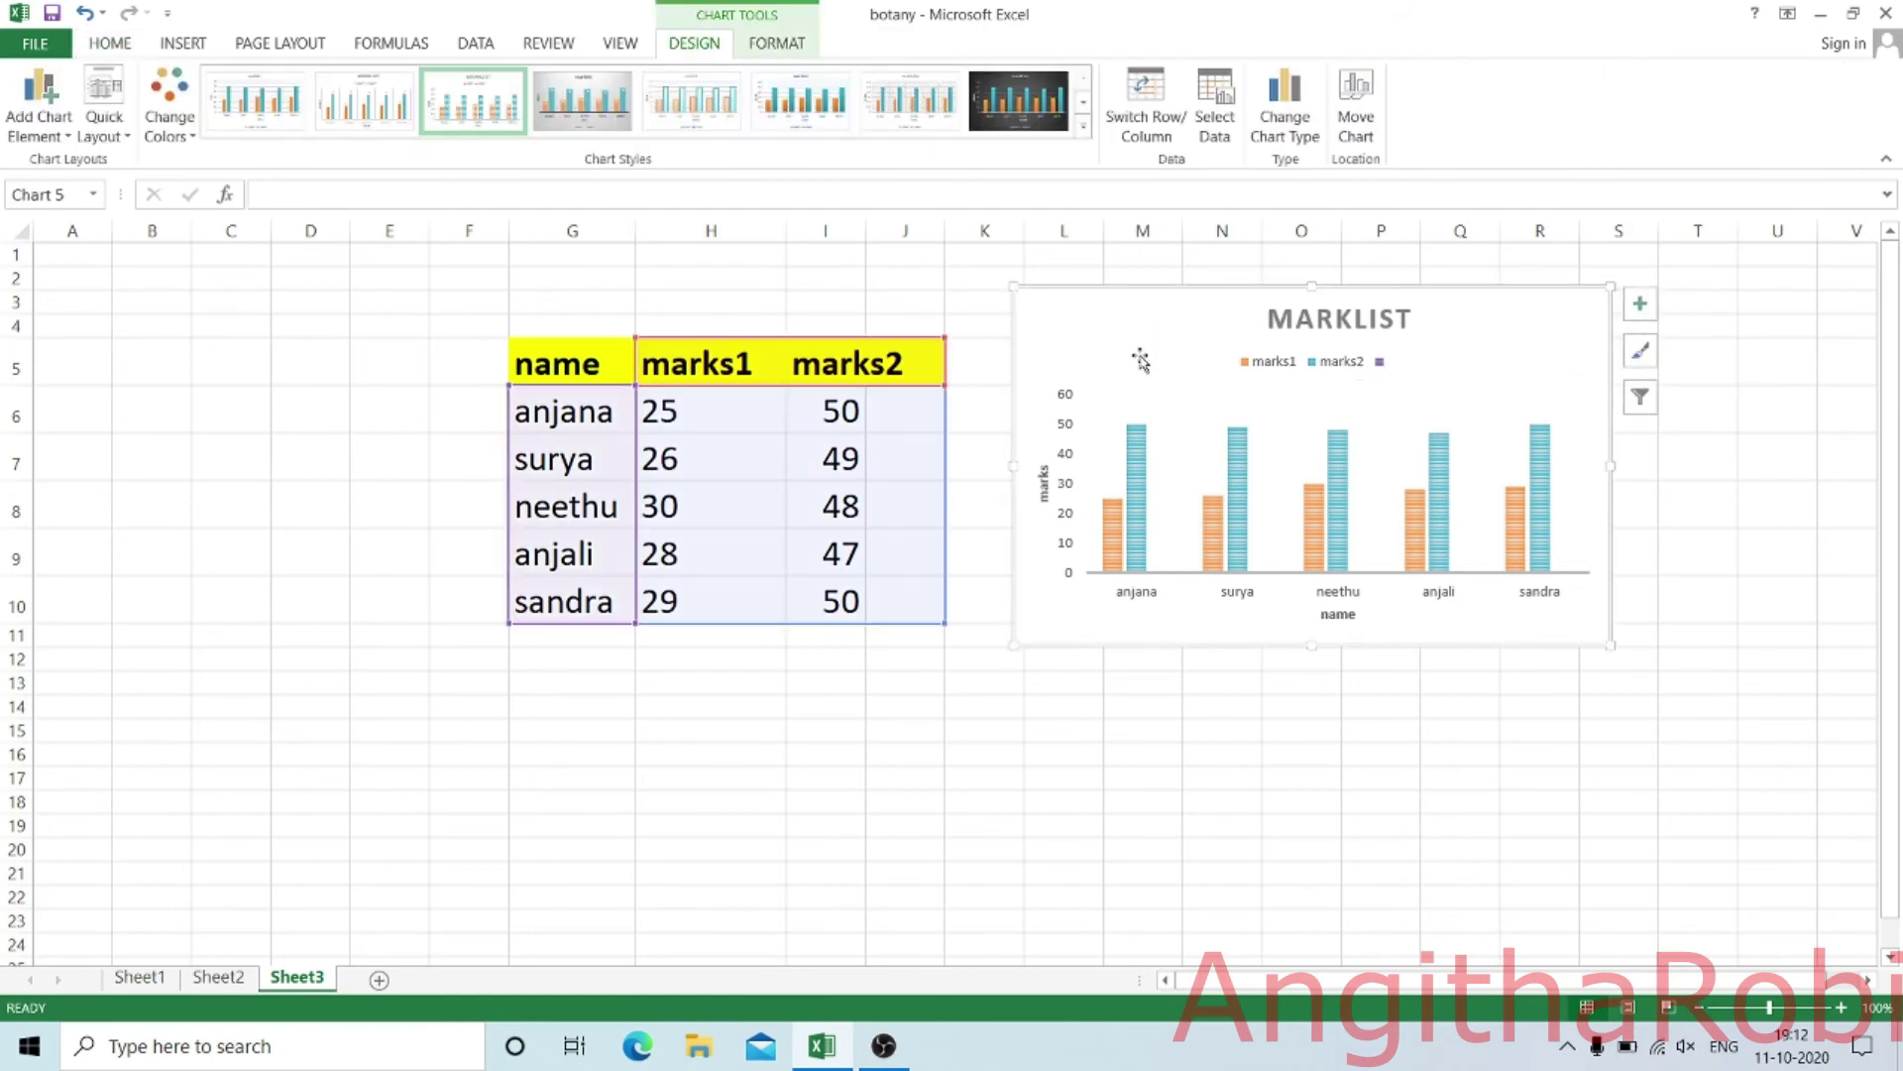
pyautogui.press('Delete')
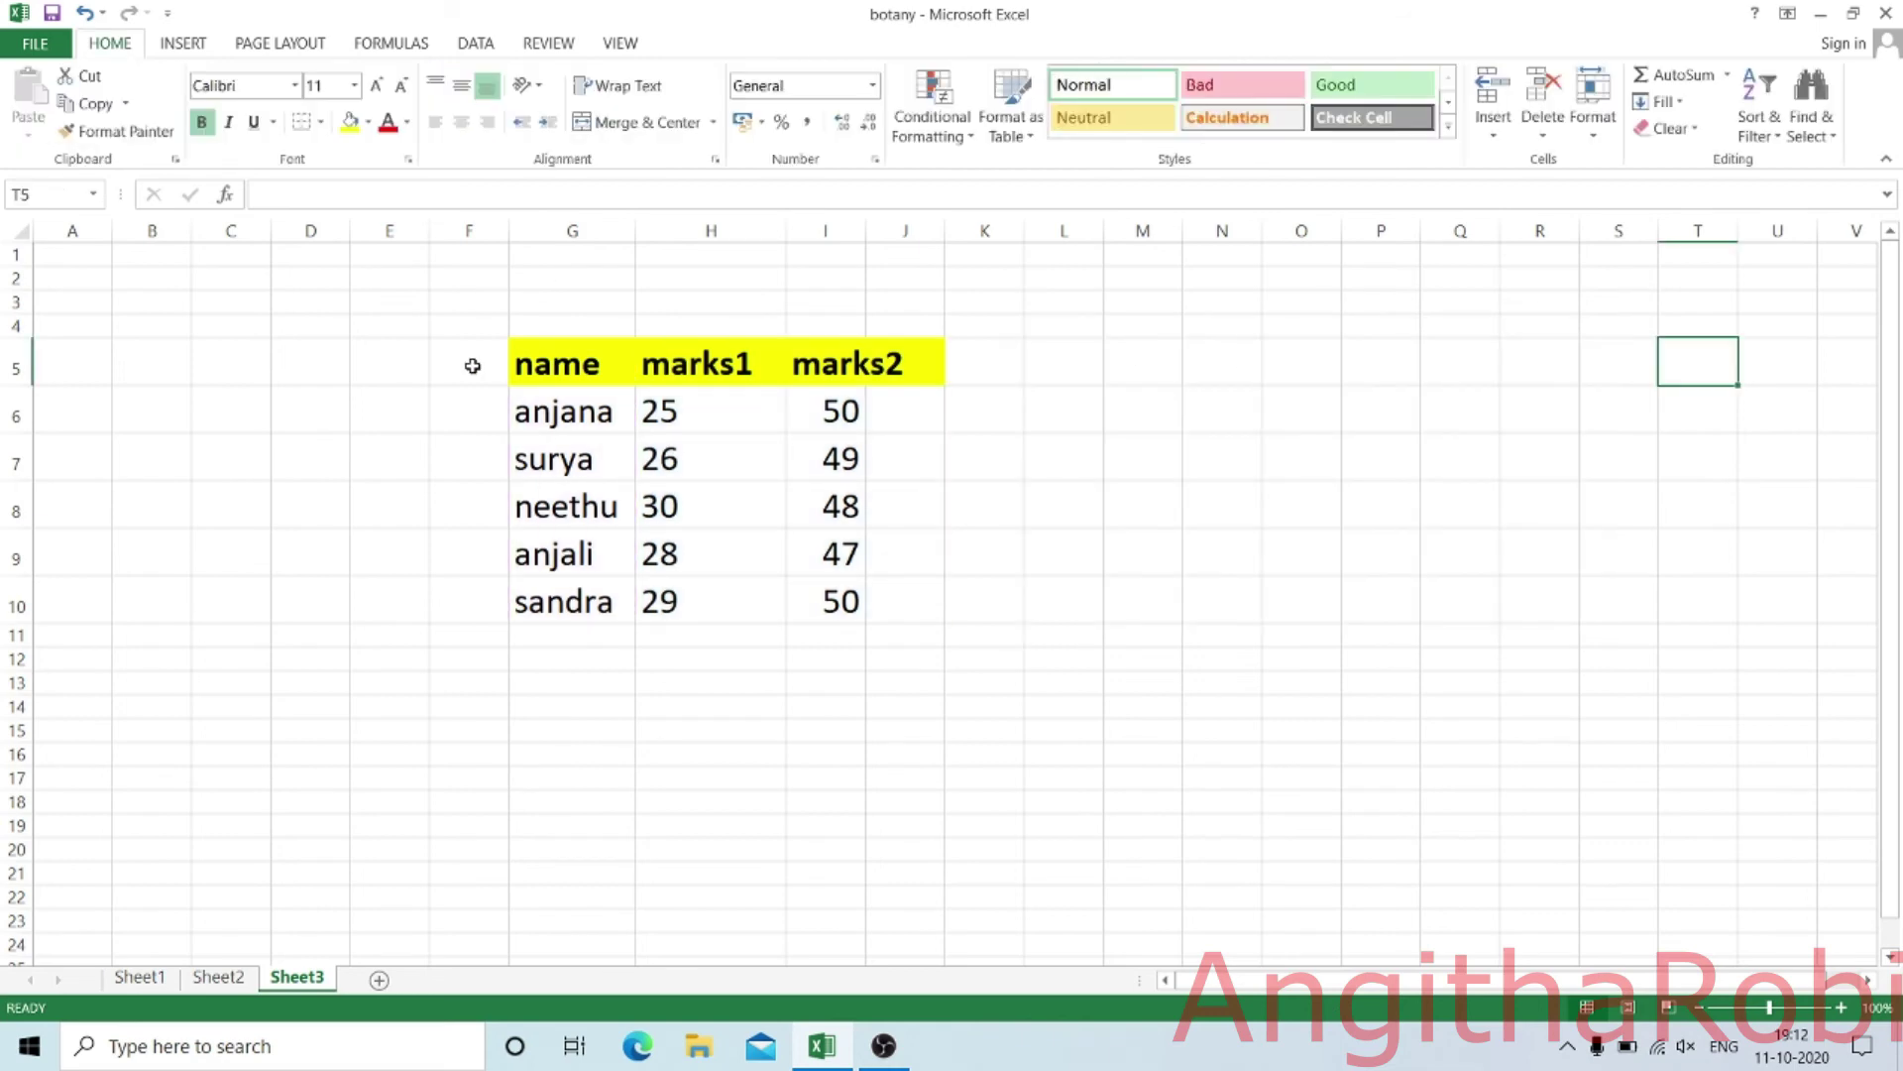
pyautogui.moveTo(519, 353); pyautogui.dragTo(905, 586)
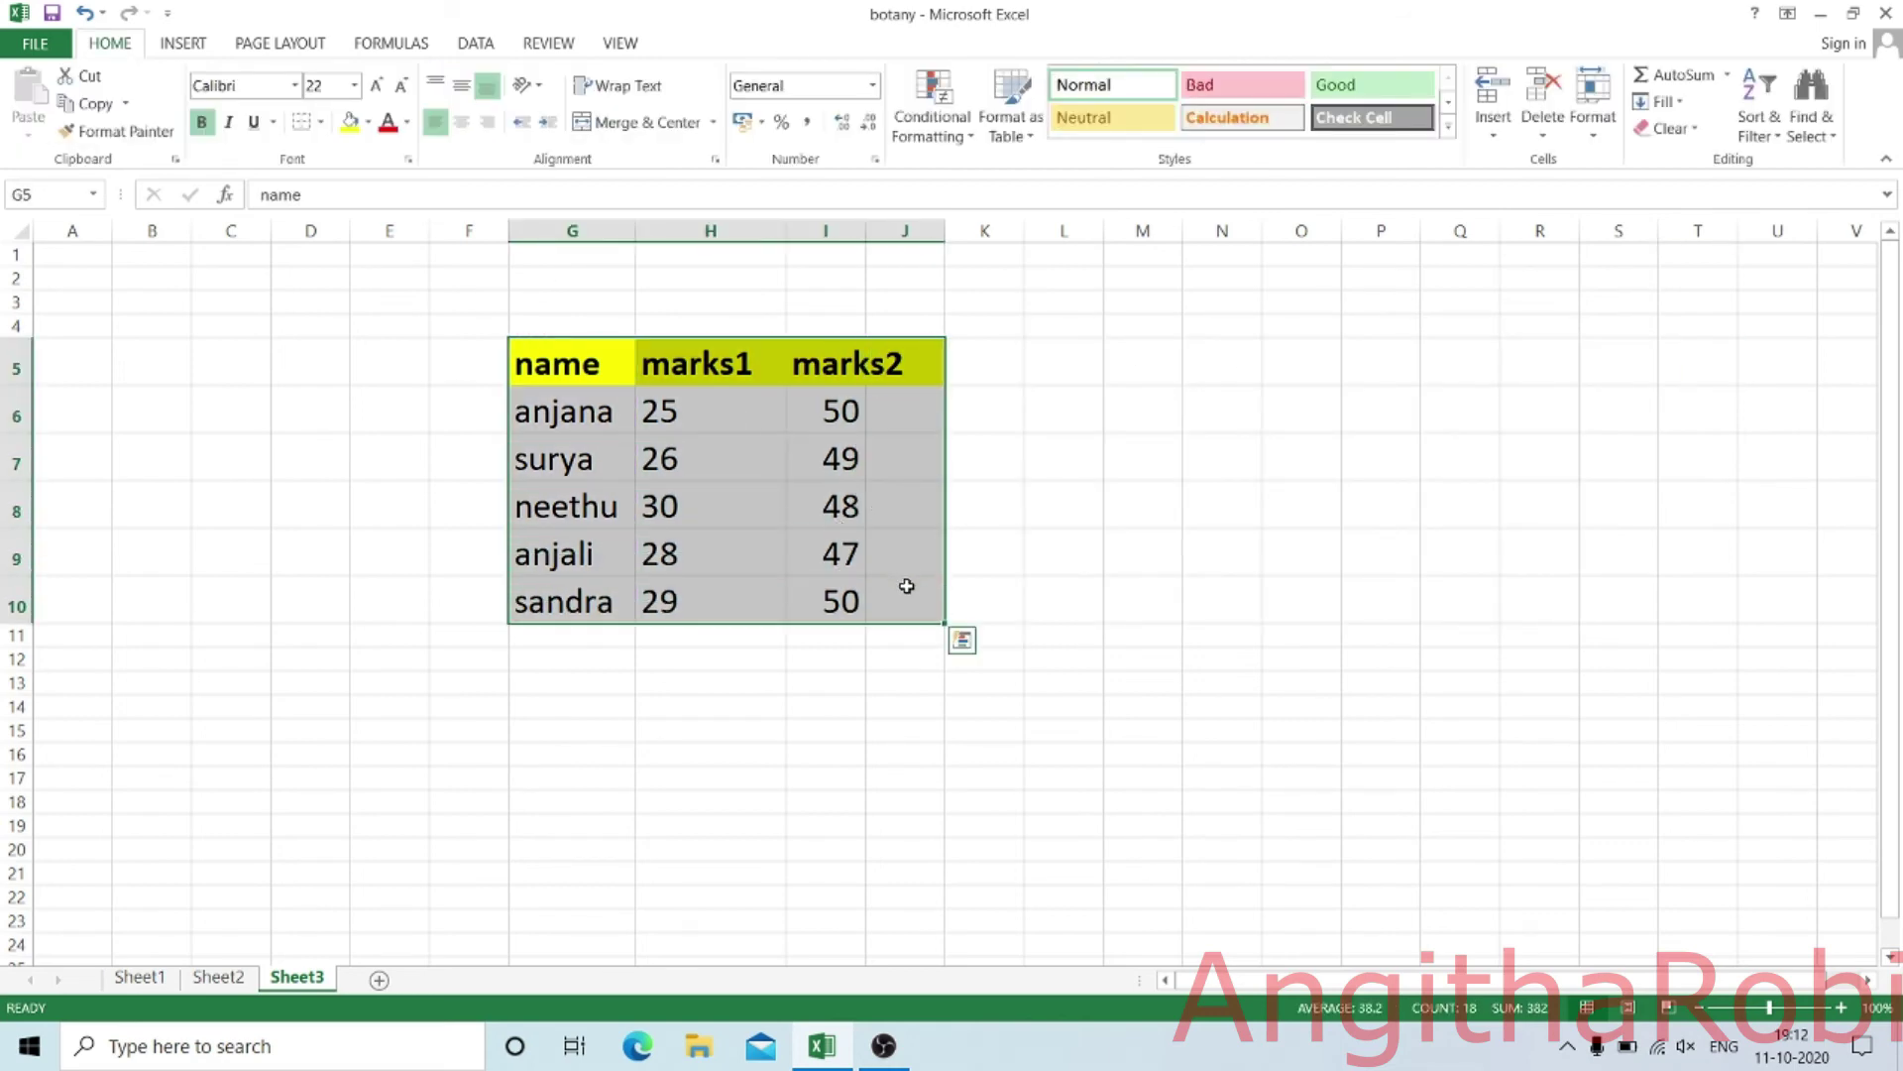
pyautogui.click(188, 48)
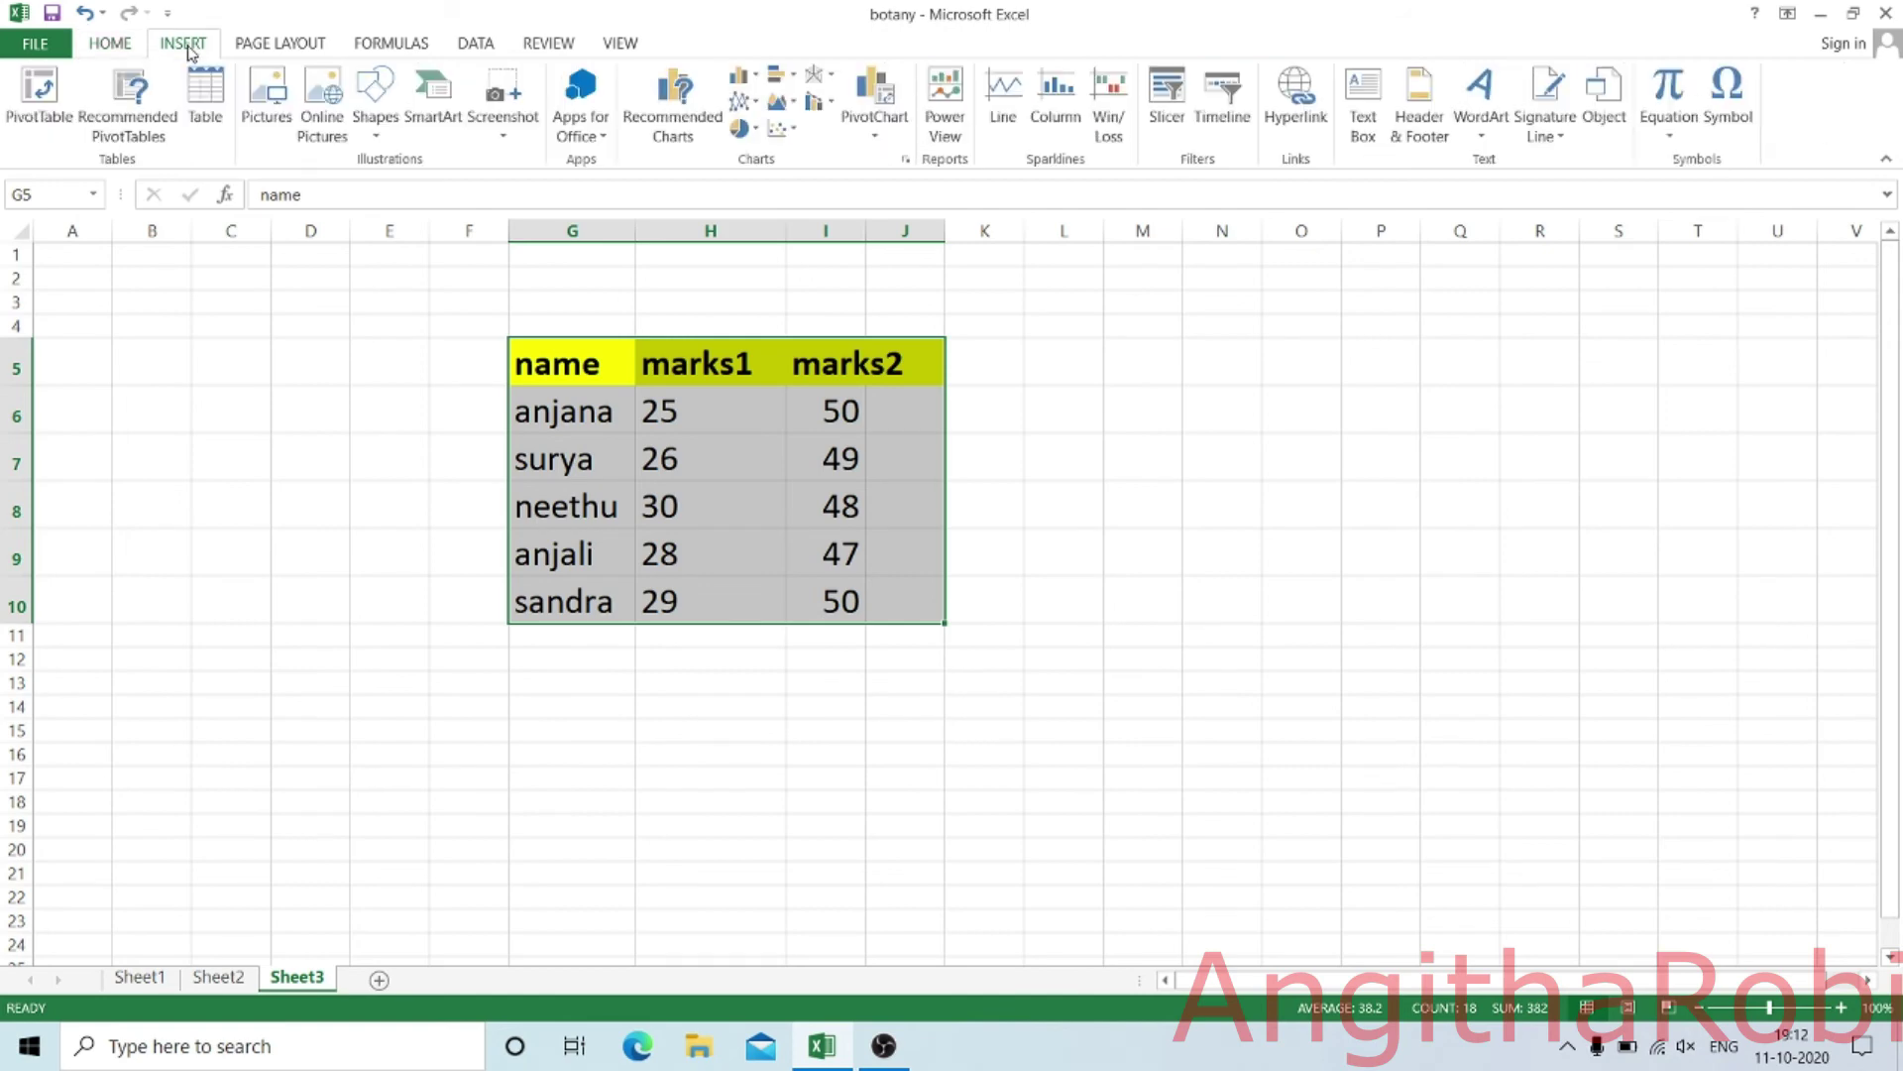
pyautogui.click(742, 130)
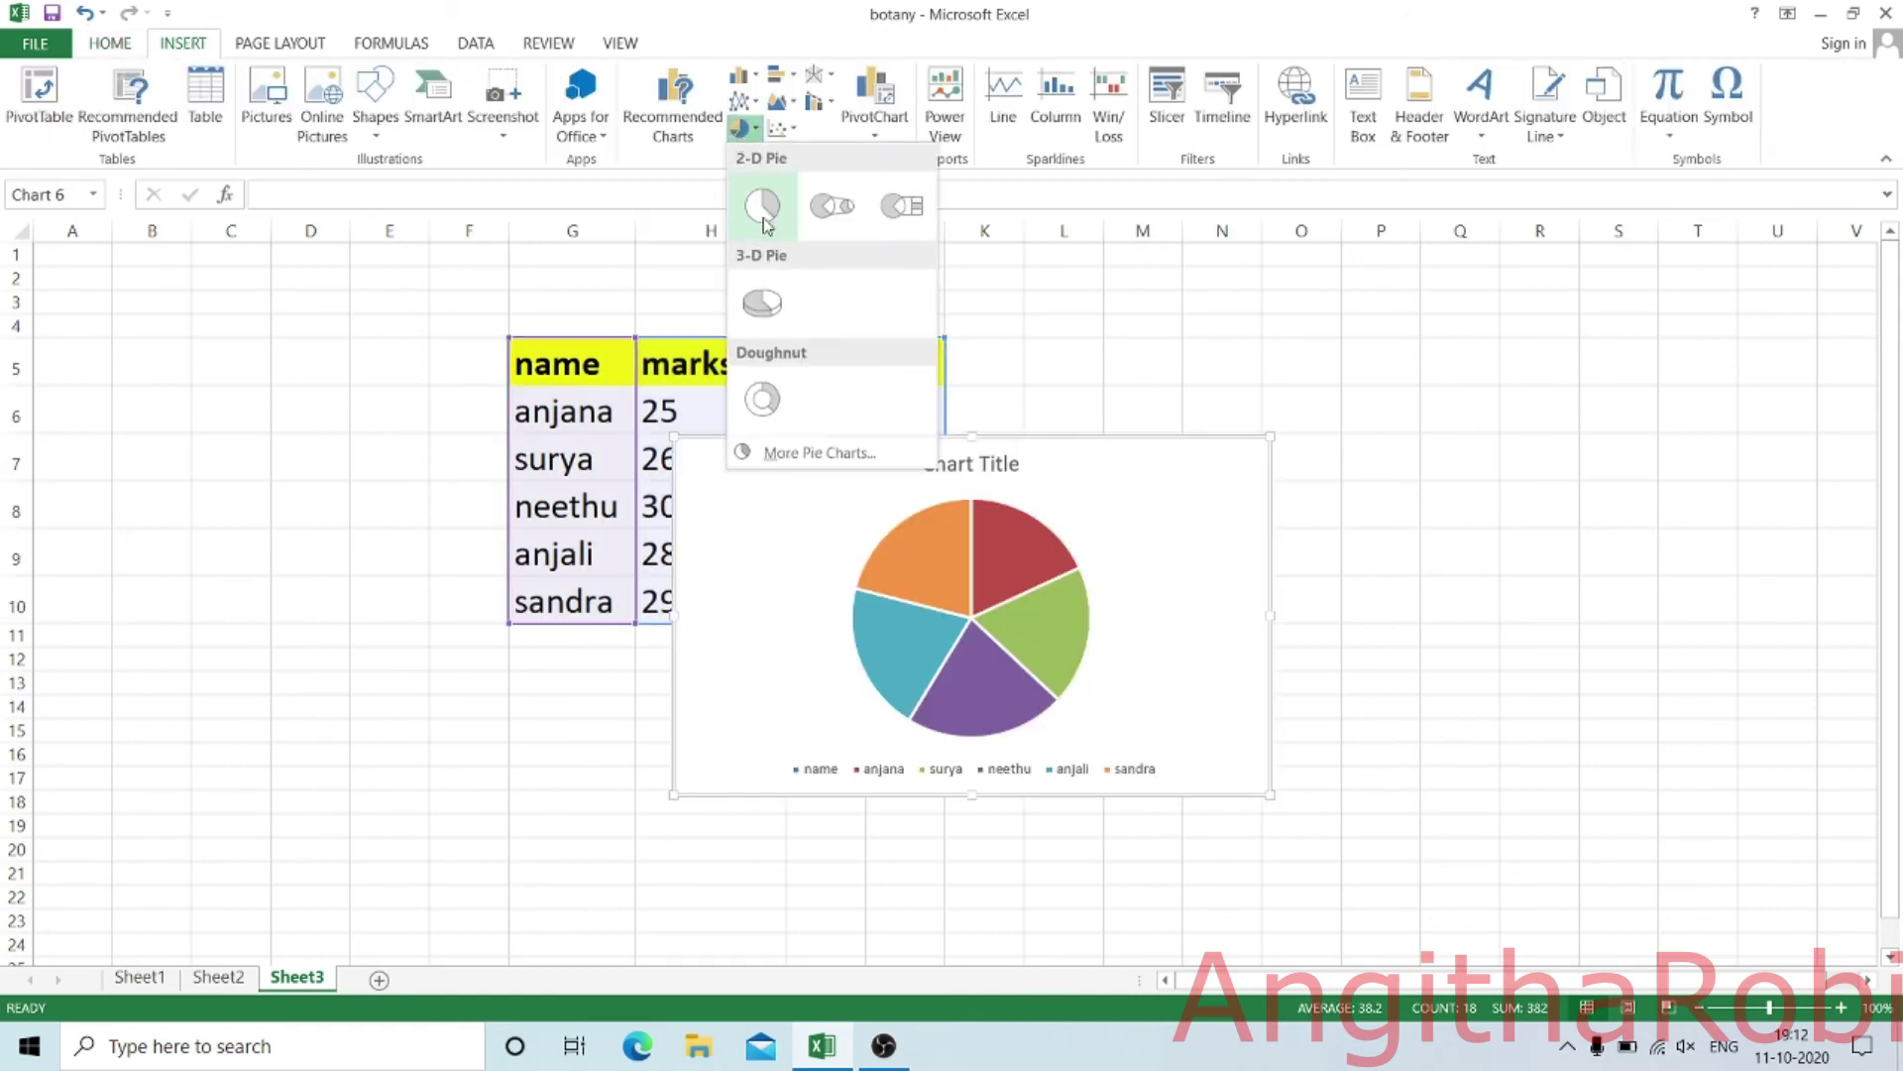
pyautogui.click(763, 206)
pyautogui.moveTo(1098, 466); pyautogui.dragTo(1402, 315)
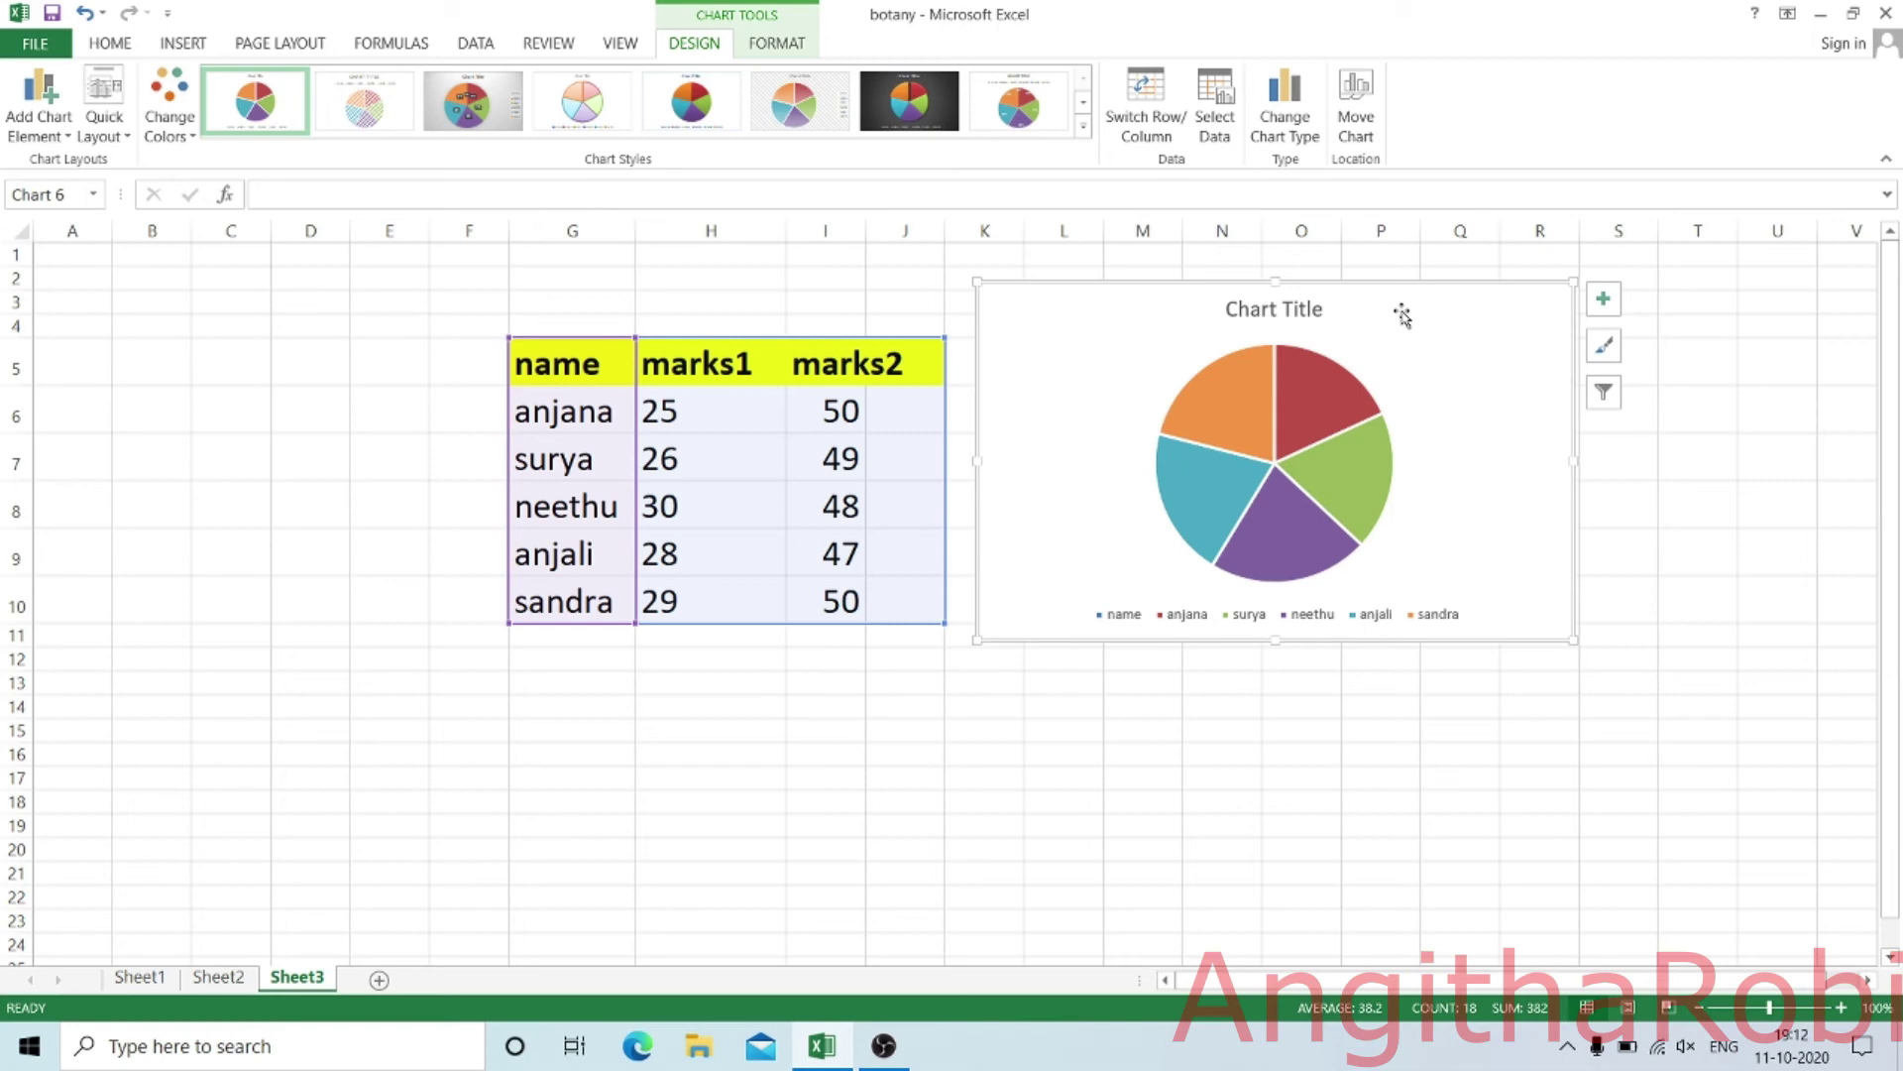
# - Examine the quick layout options available for the pie chart
pyautogui.click(123, 141)
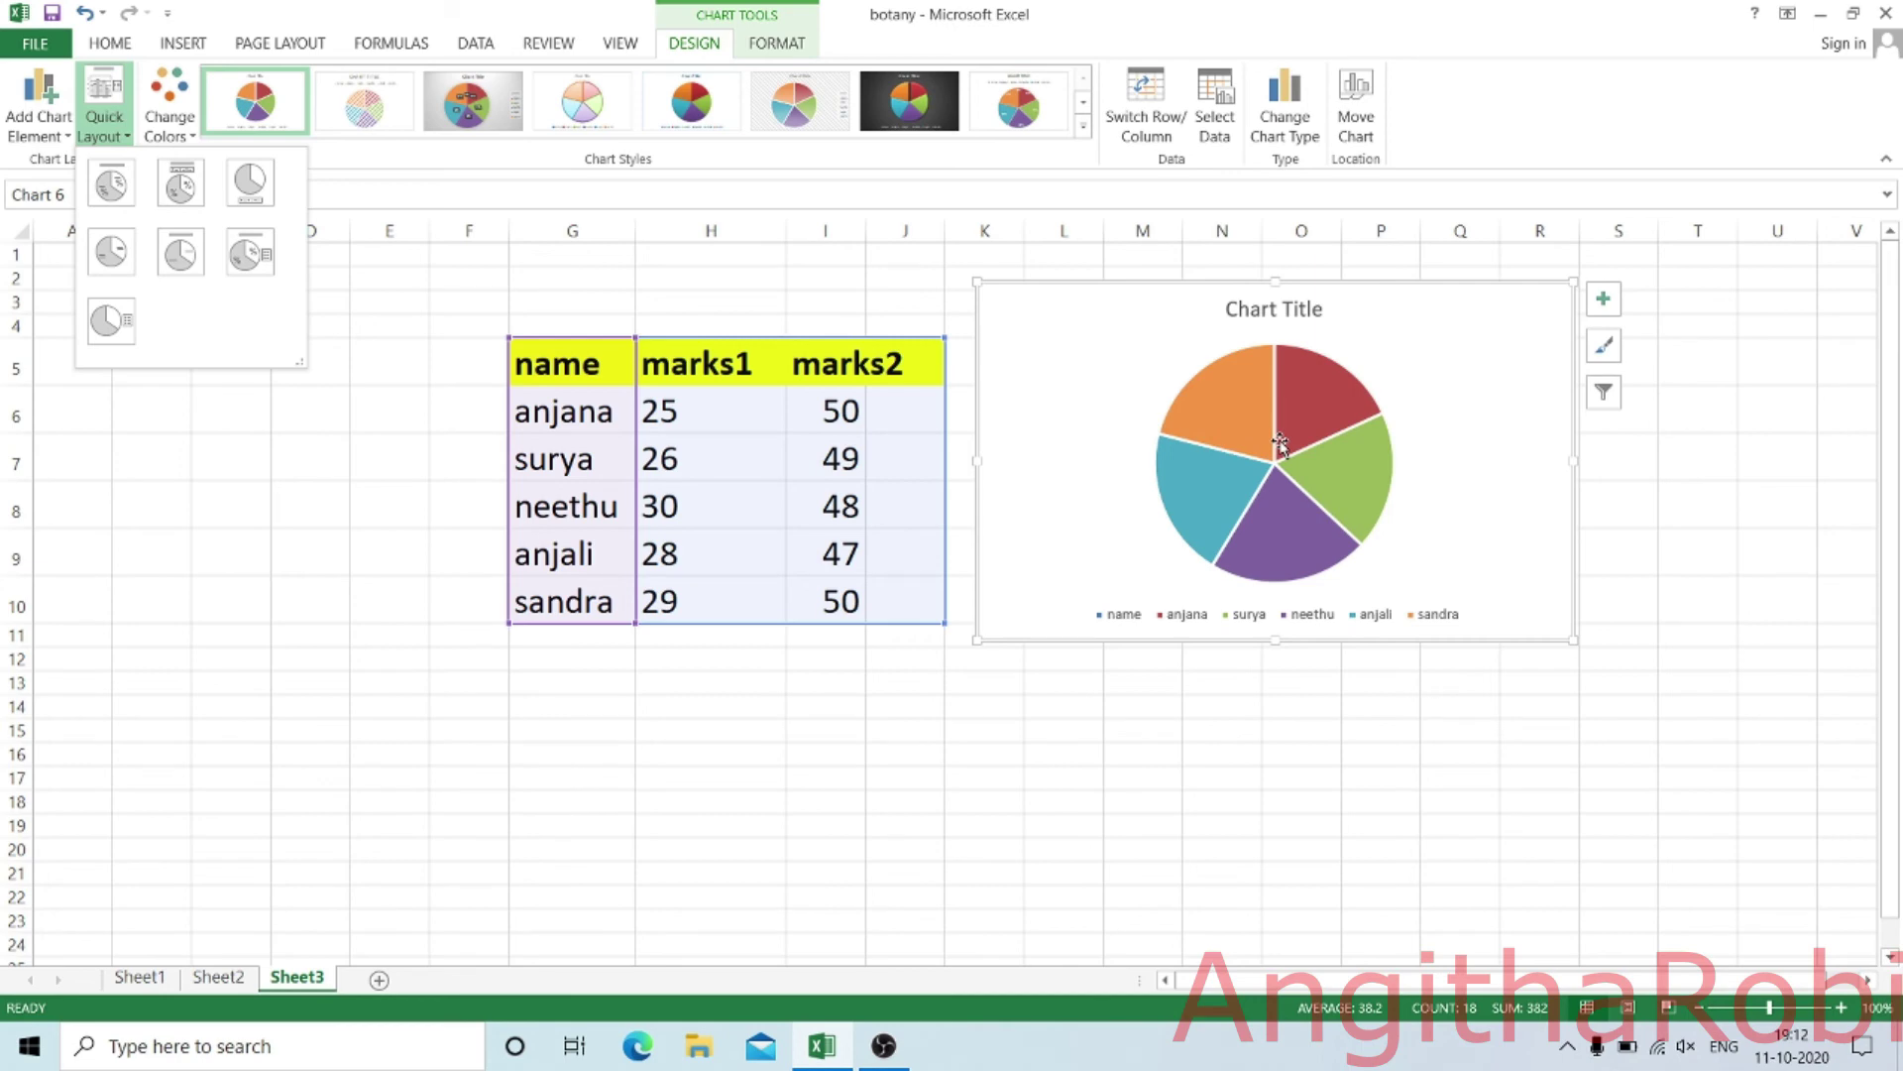
pyautogui.press('Escape')
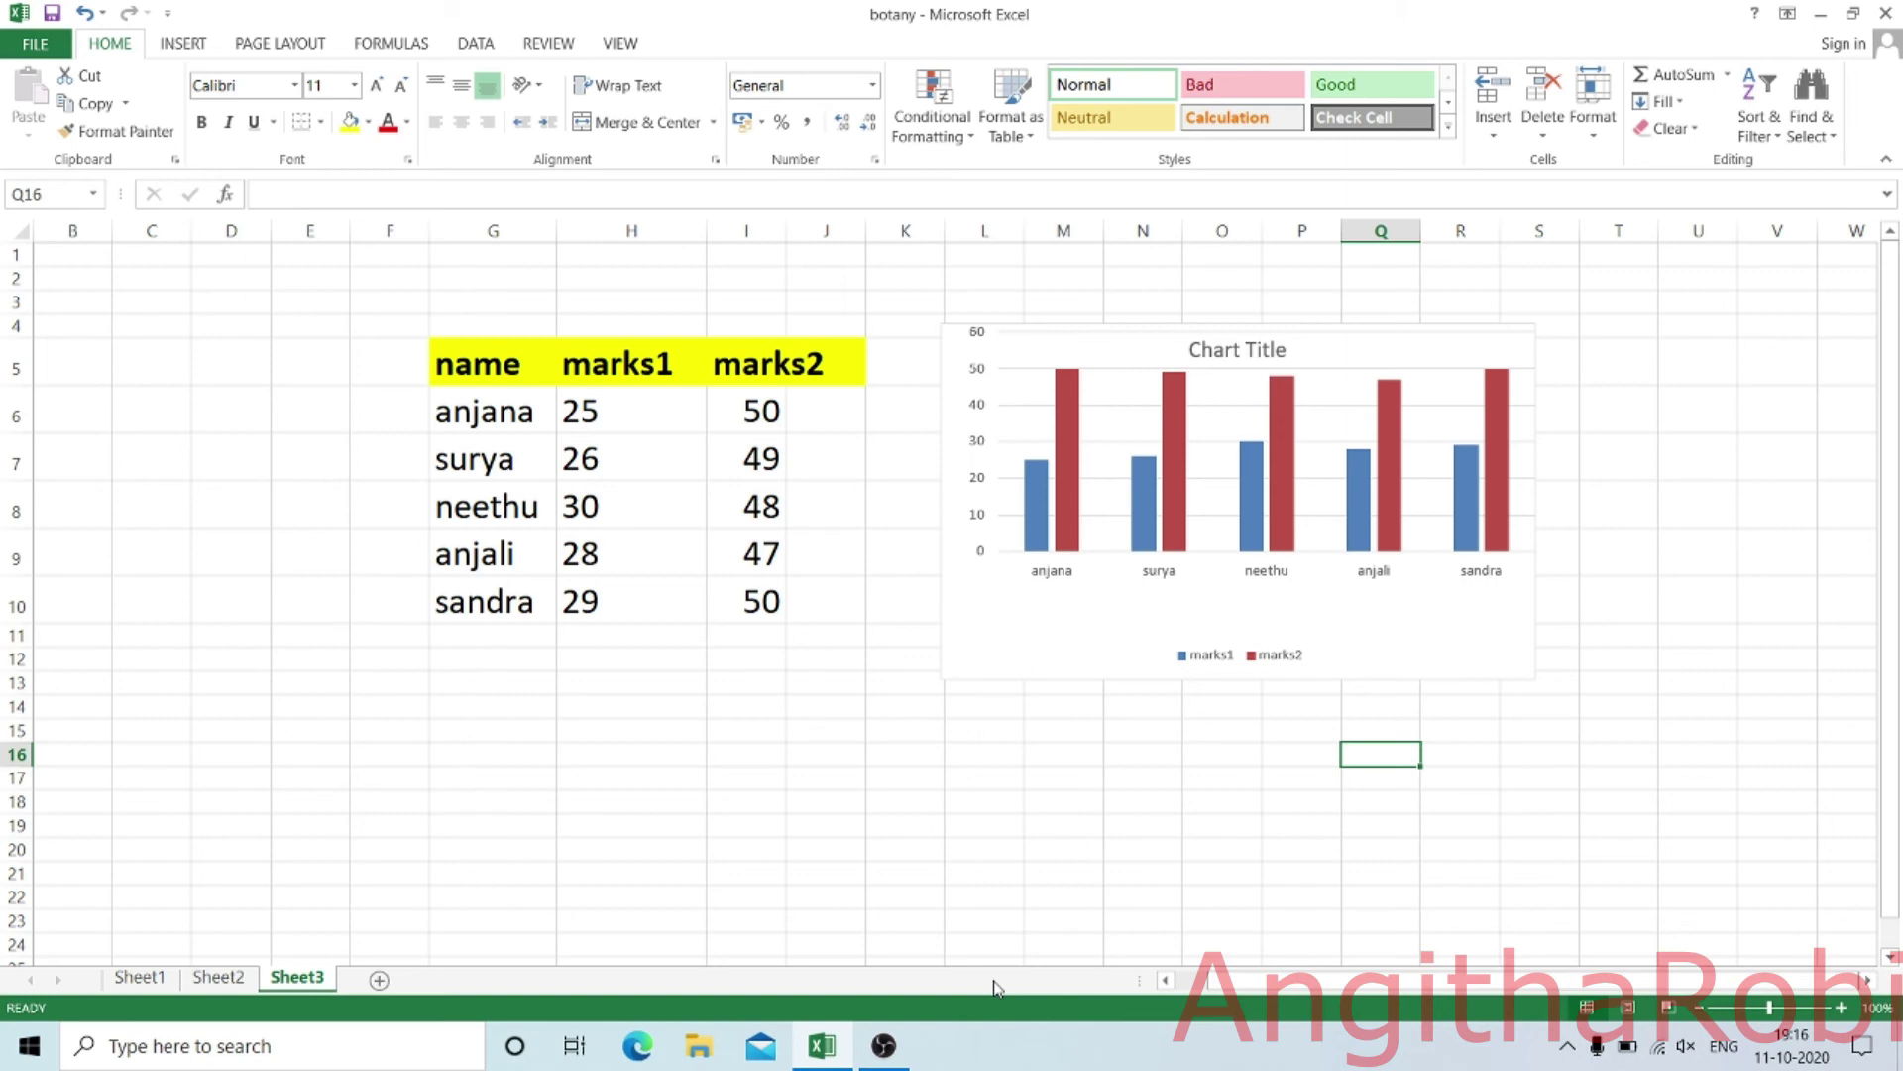
# - Move the clustered column chart from Sheet3 to a new sheet named Chart2
pyautogui.rightClick(1310, 364)
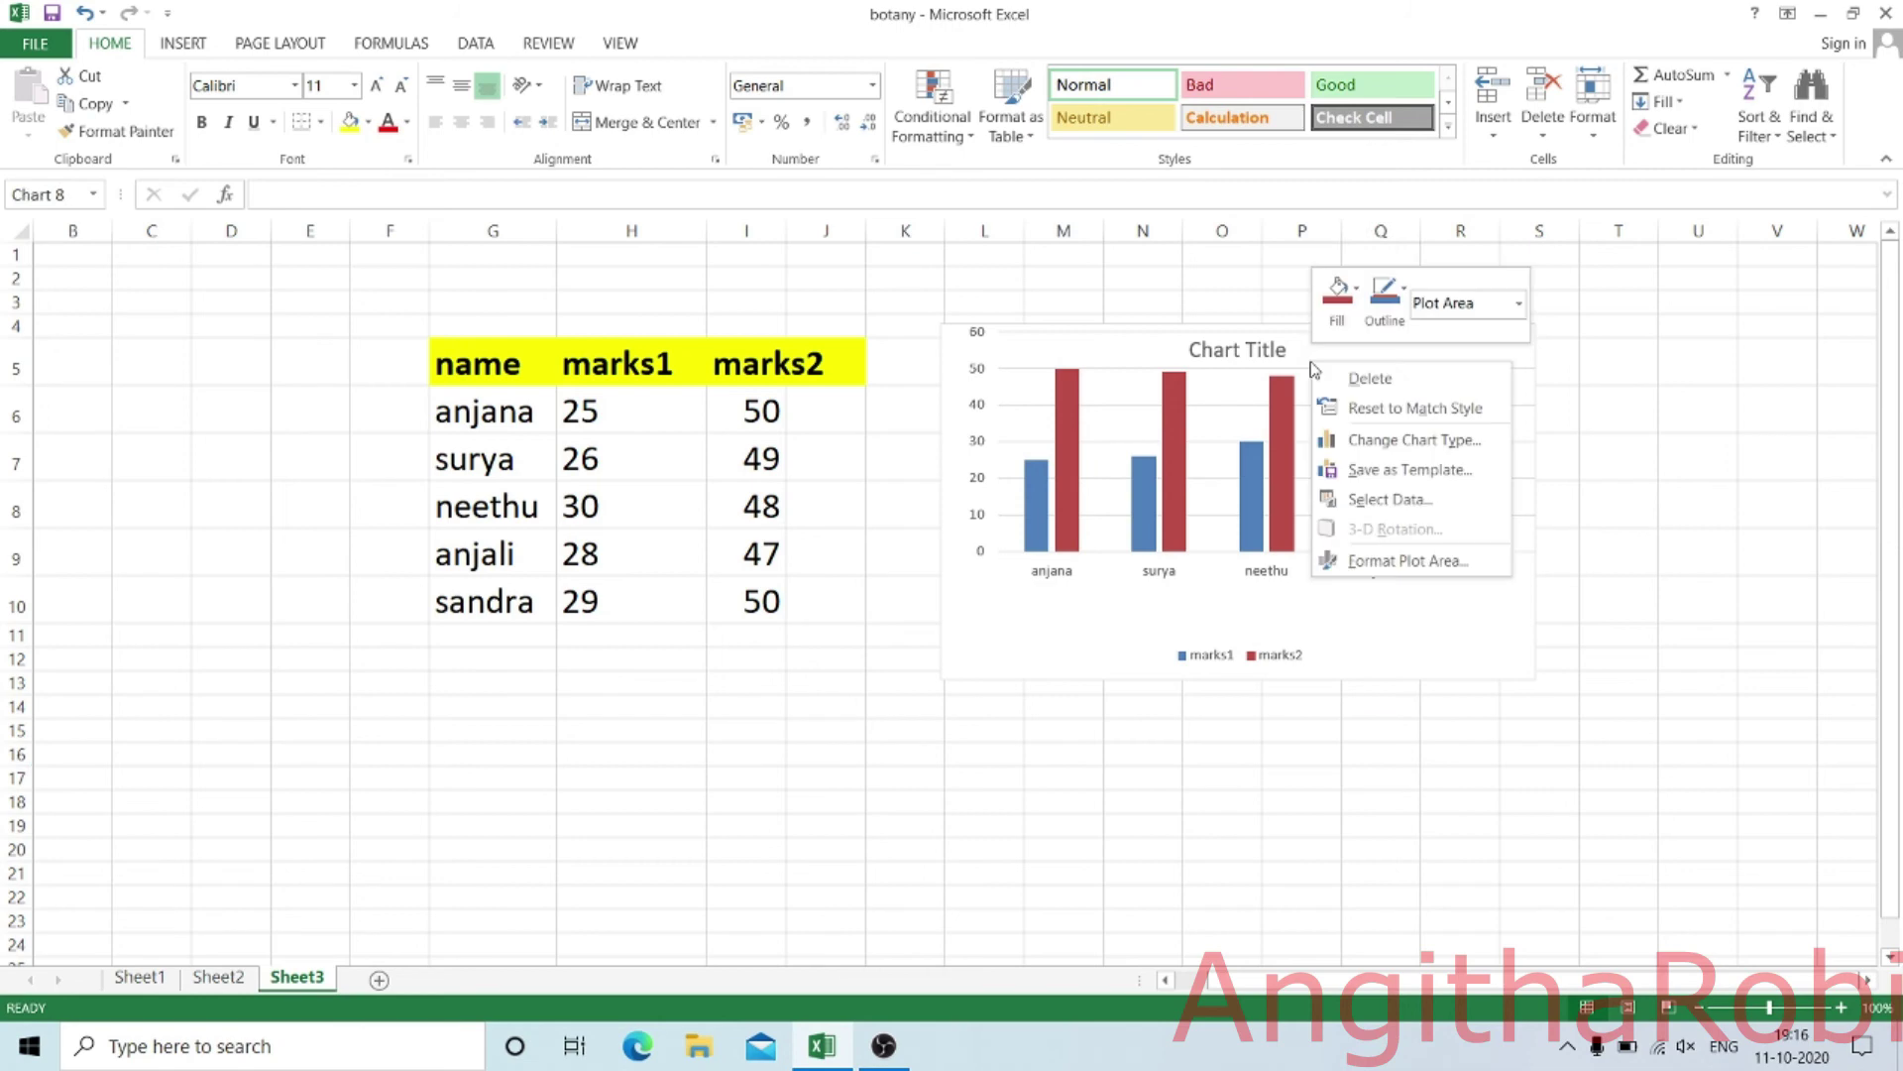
pyautogui.press('Escape')
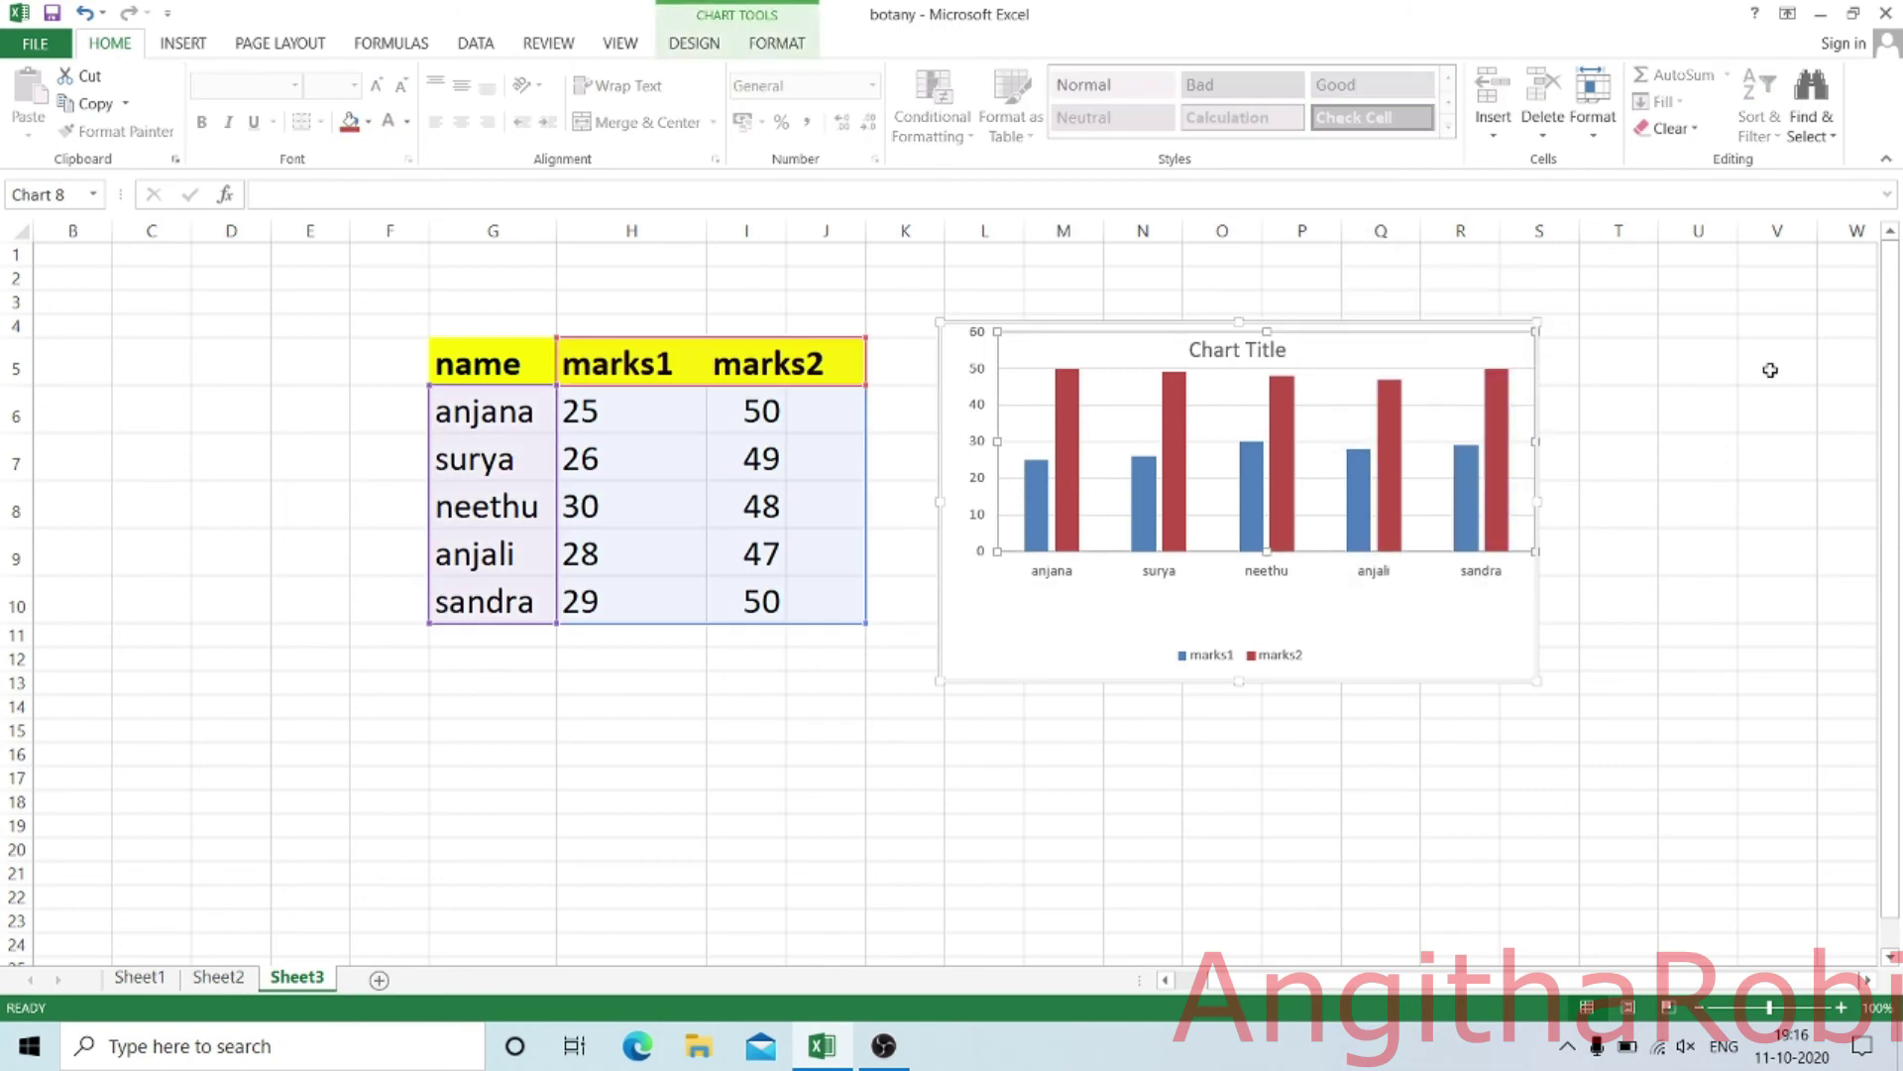
pyautogui.click(1411, 661)
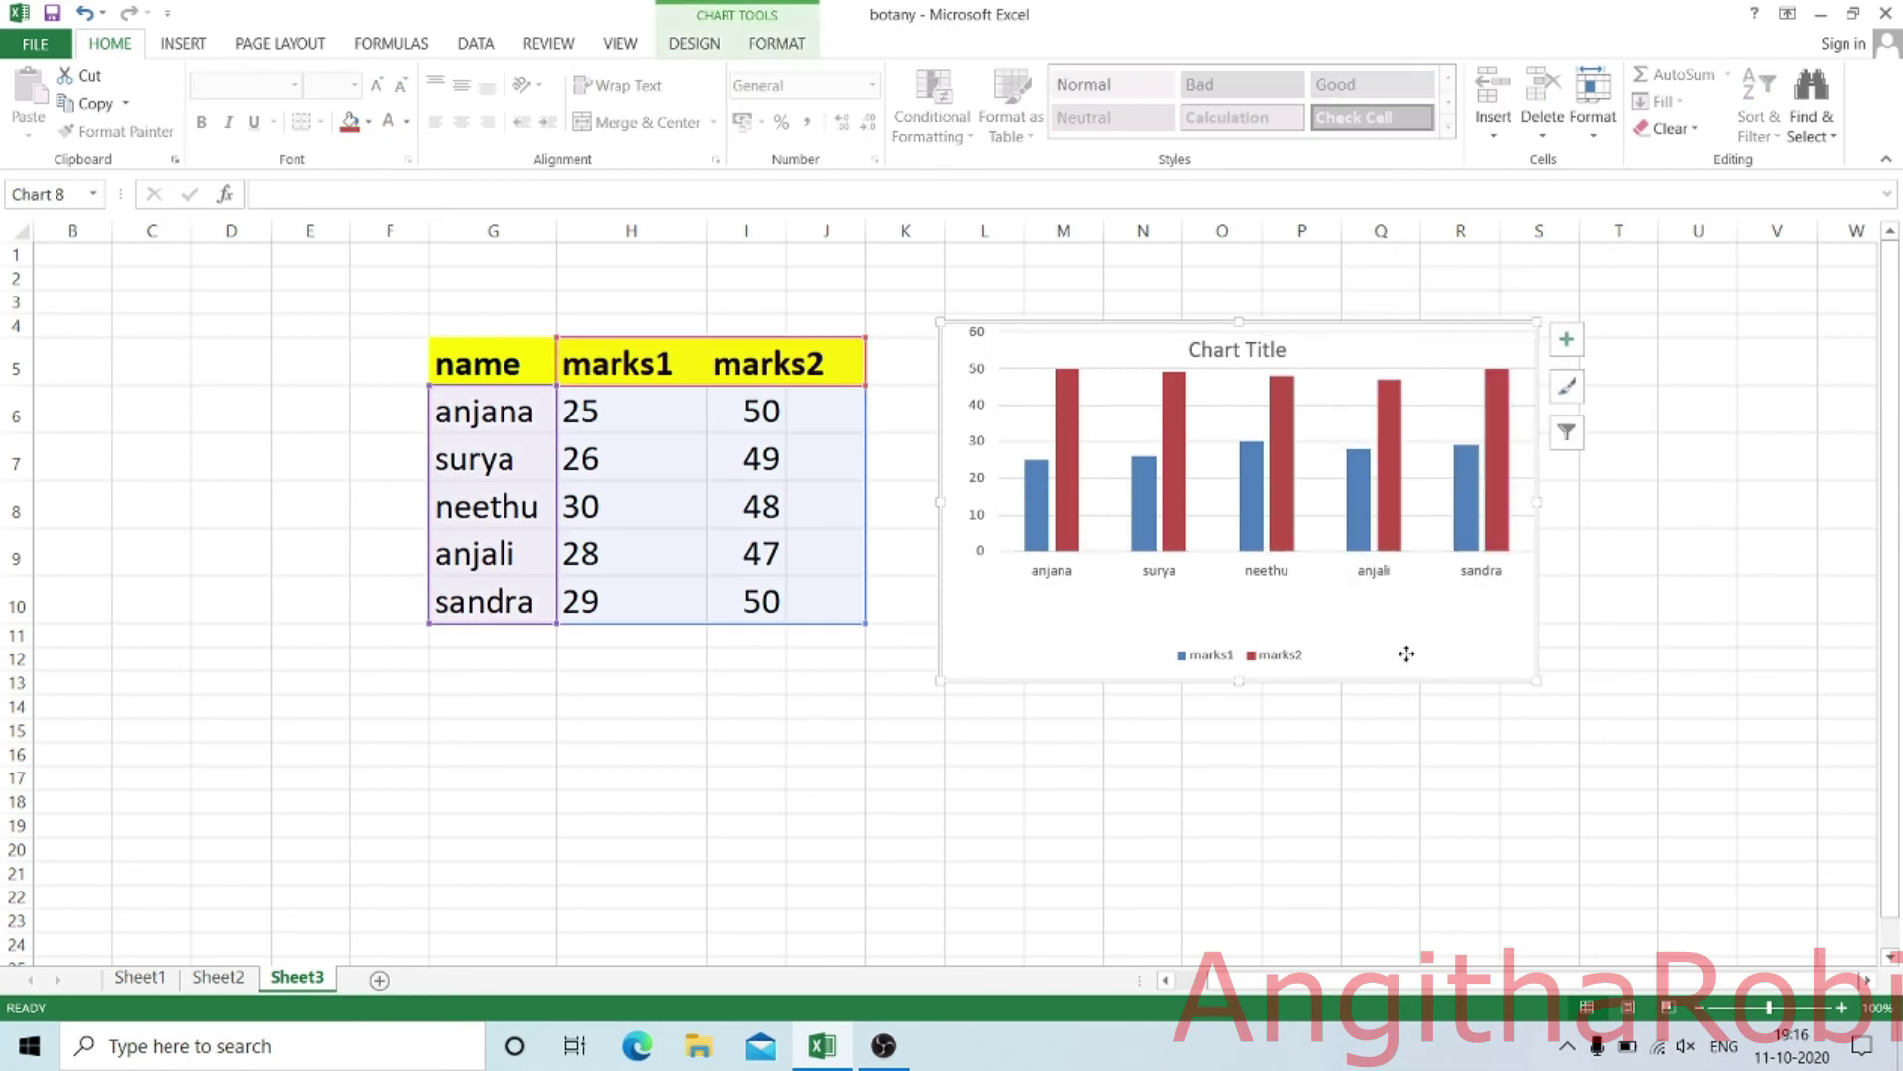
pyautogui.rightClick(1407, 653)
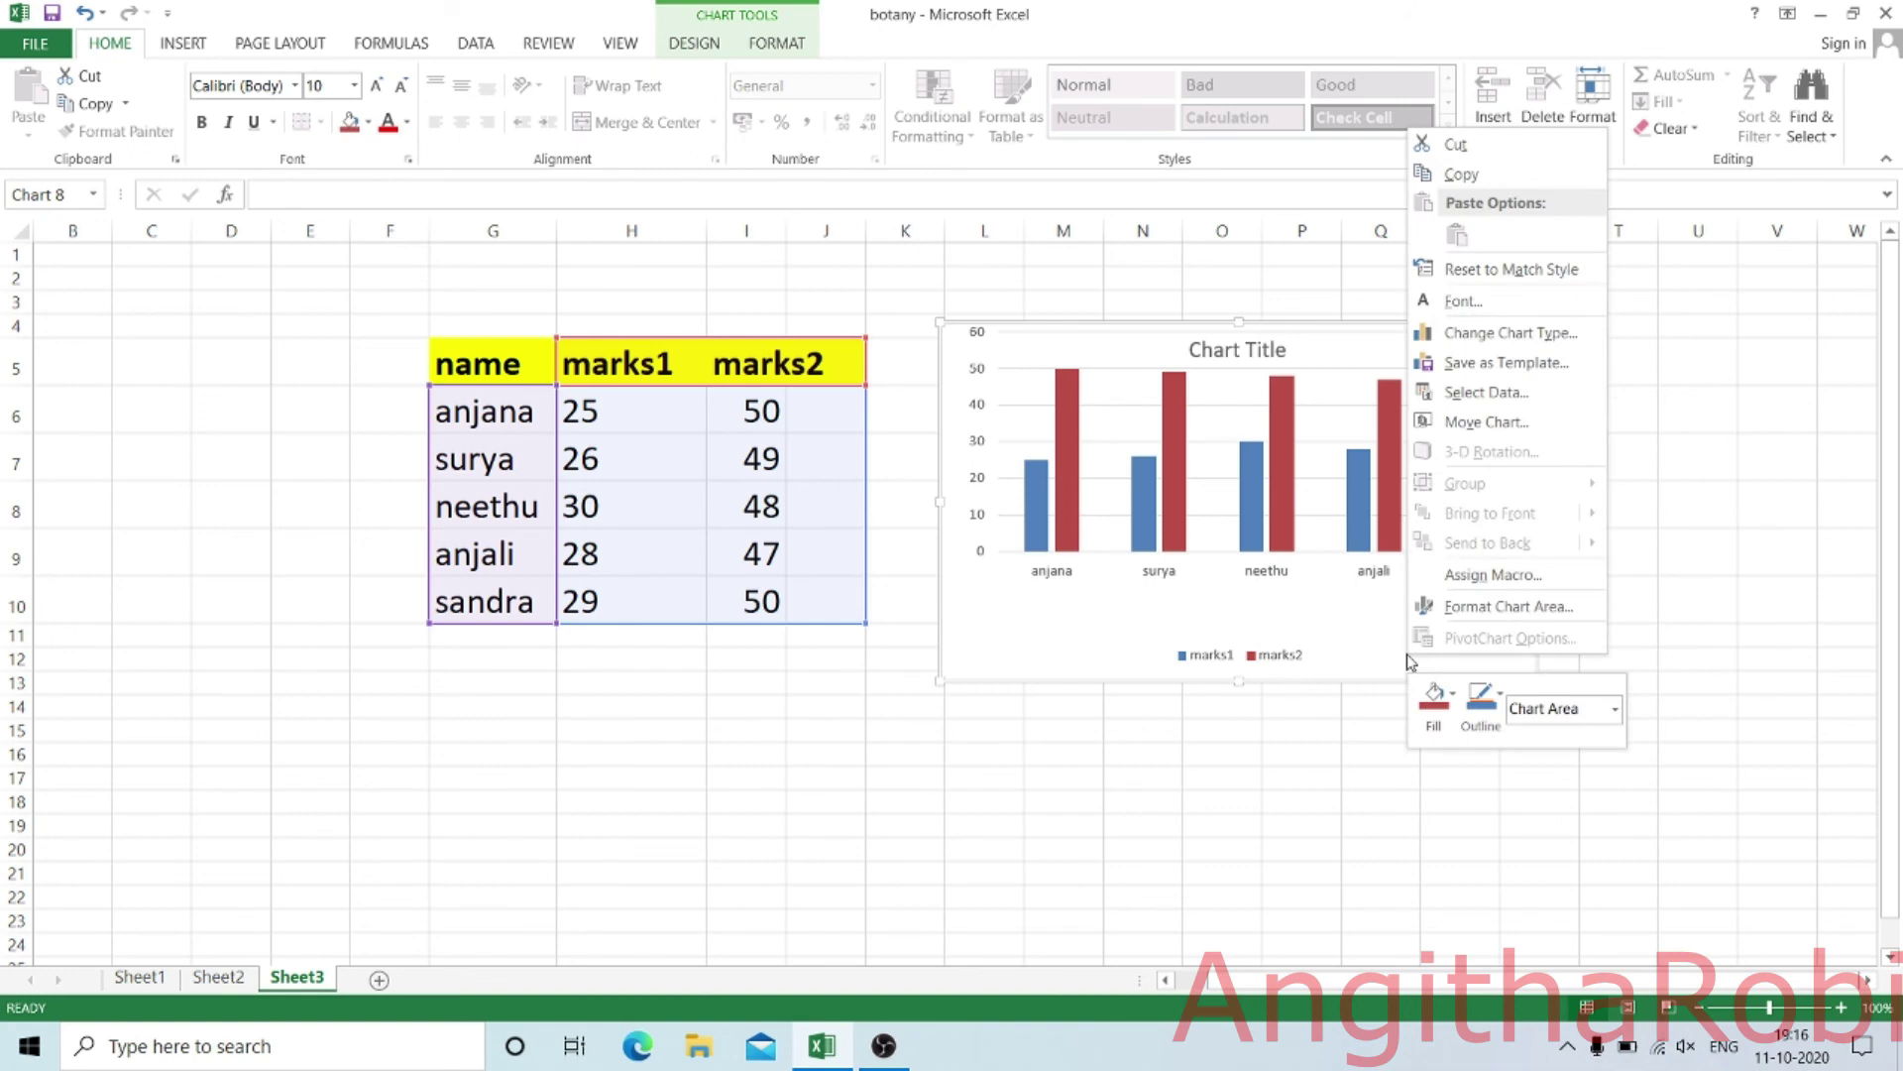
pyautogui.click(1487, 422)
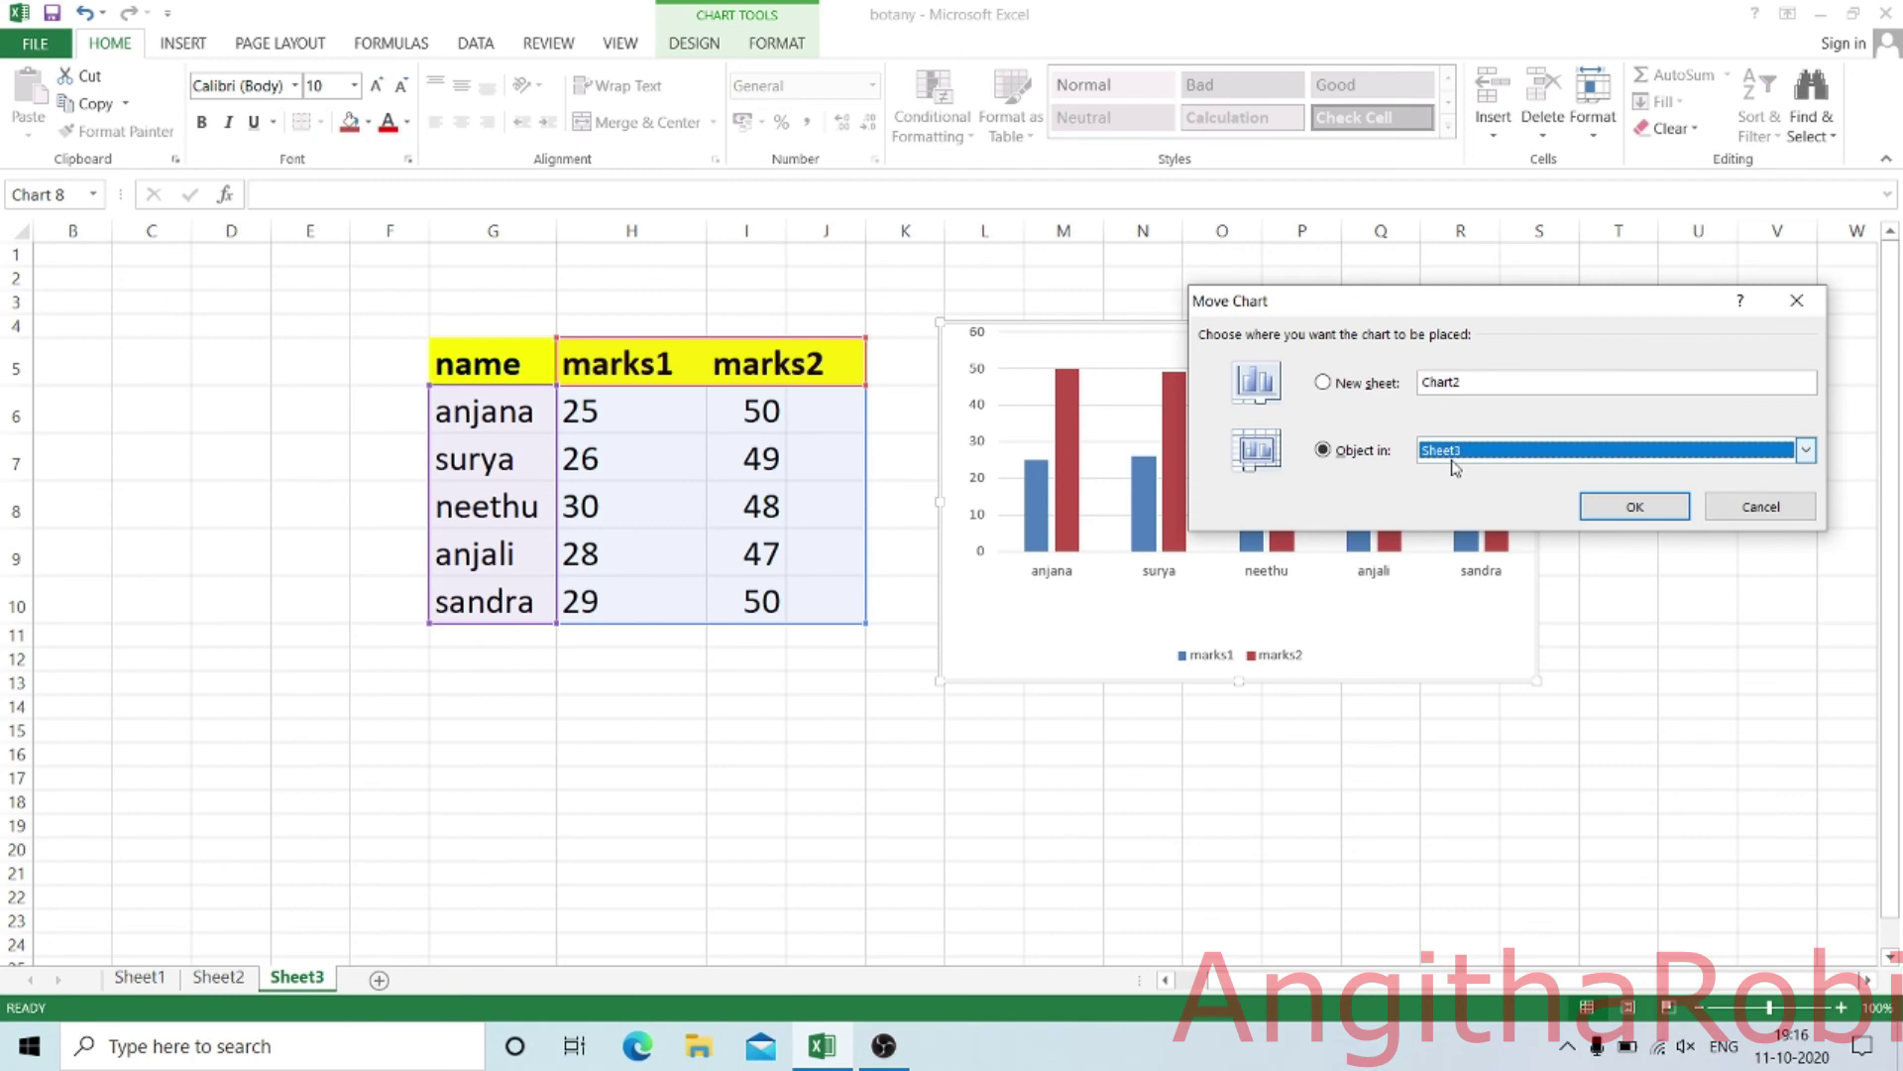
pyautogui.click(1325, 382)
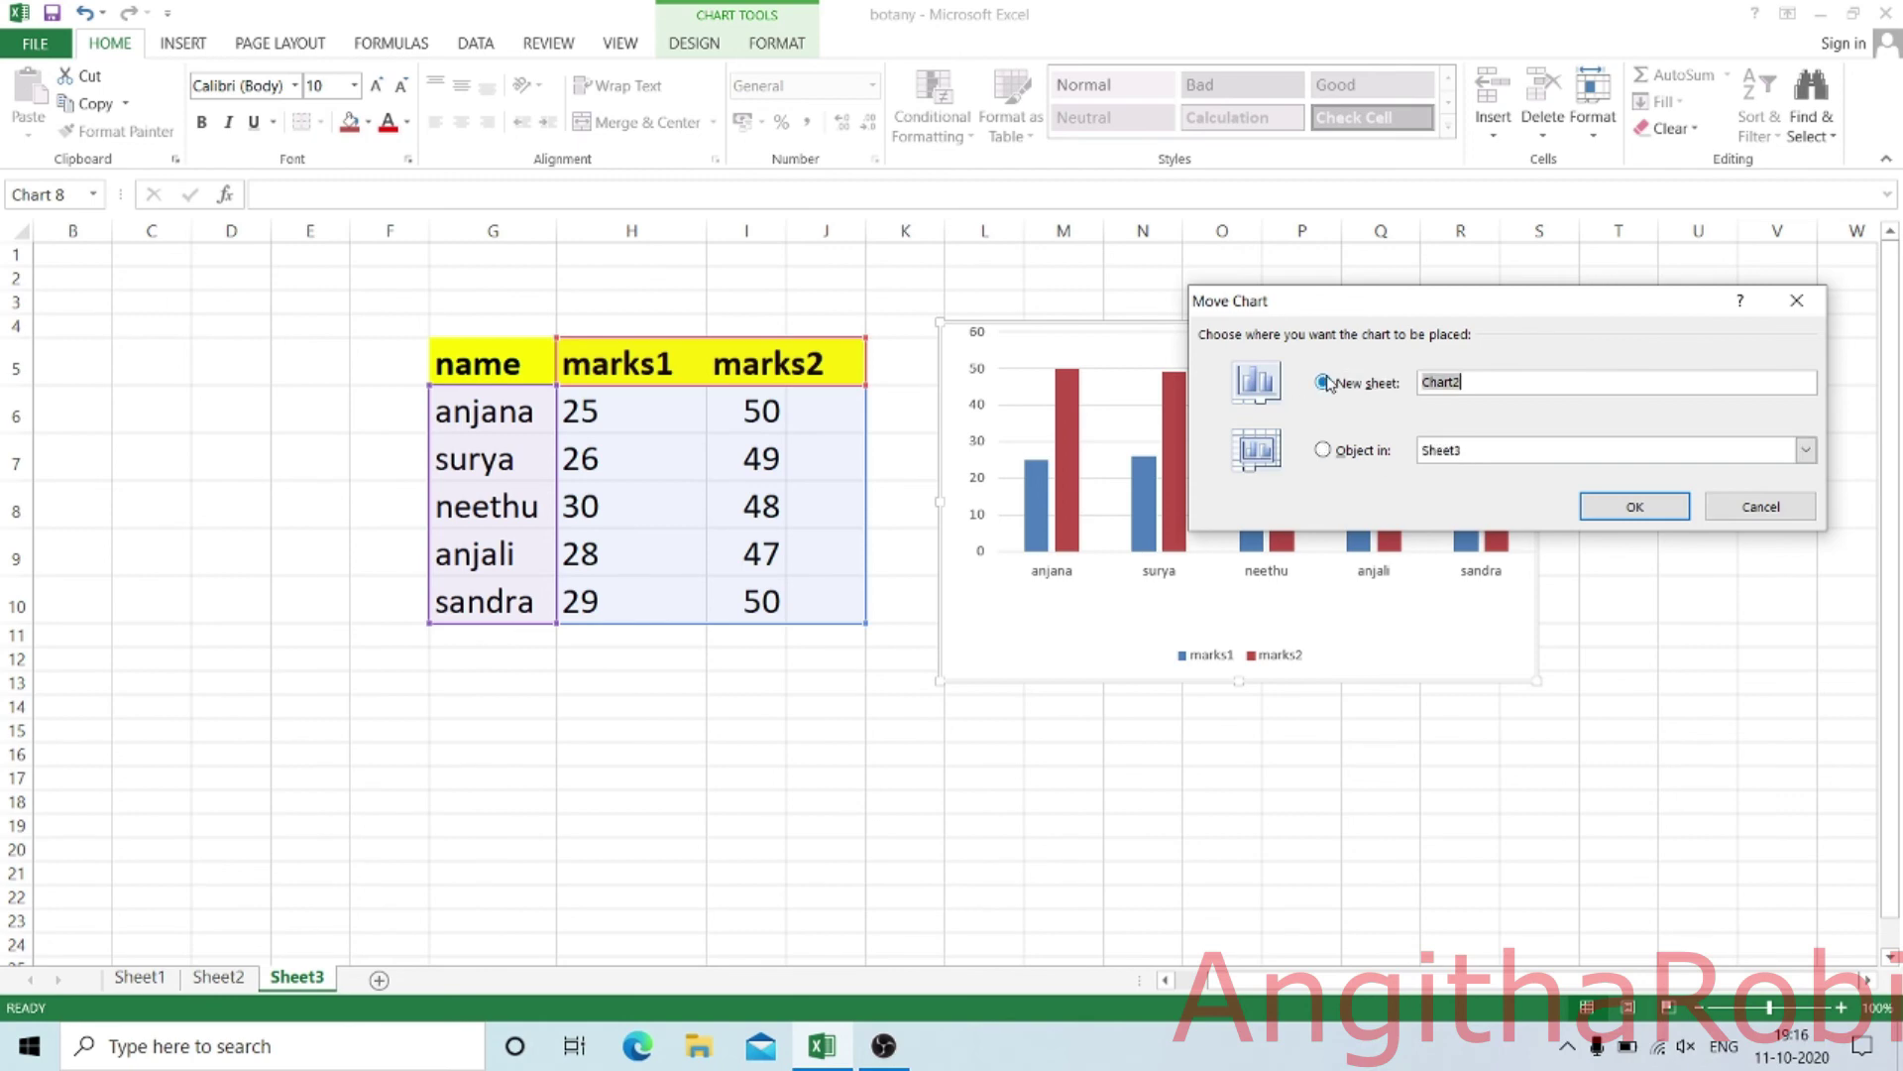
pyautogui.click(1630, 506)
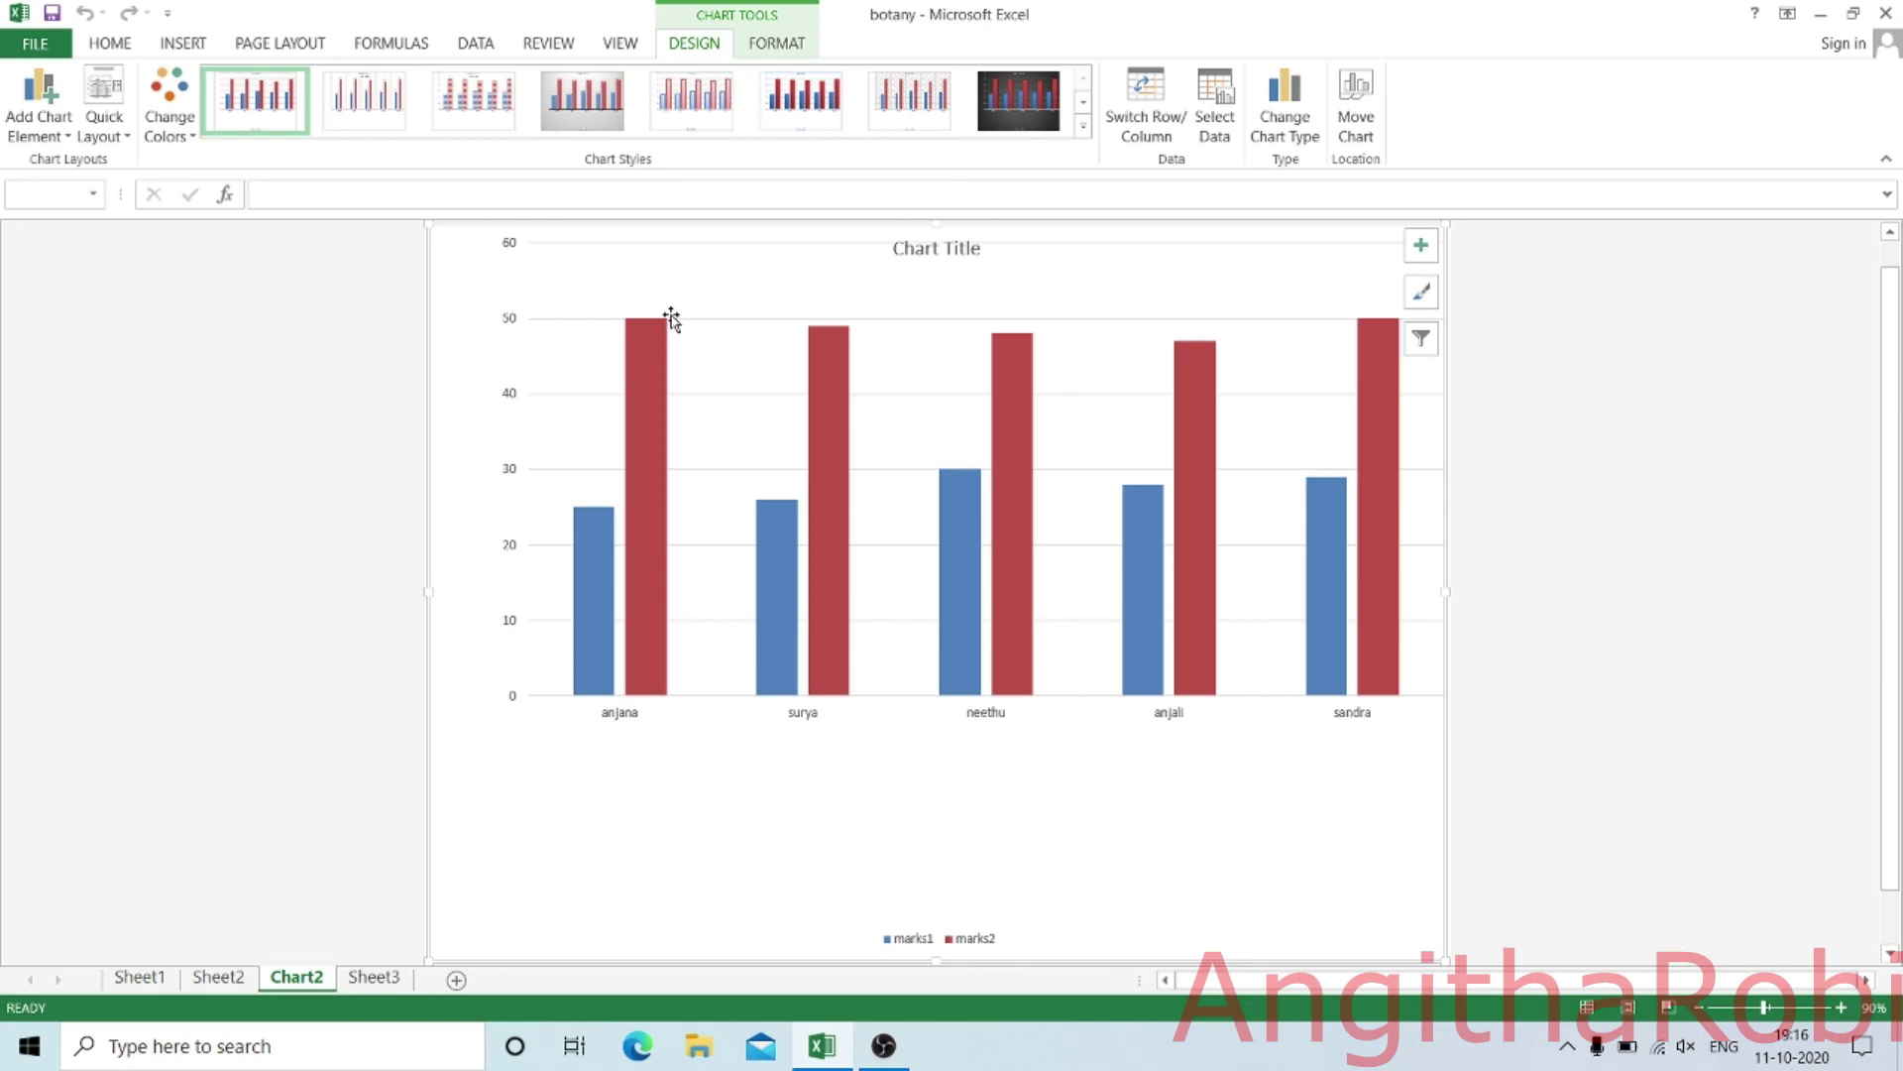
# - Check Sheet2, Chart2 and Sheet3 to compare where the moved chart is placed with its source table
pyautogui.click(228, 980)
pyautogui.click(363, 979)
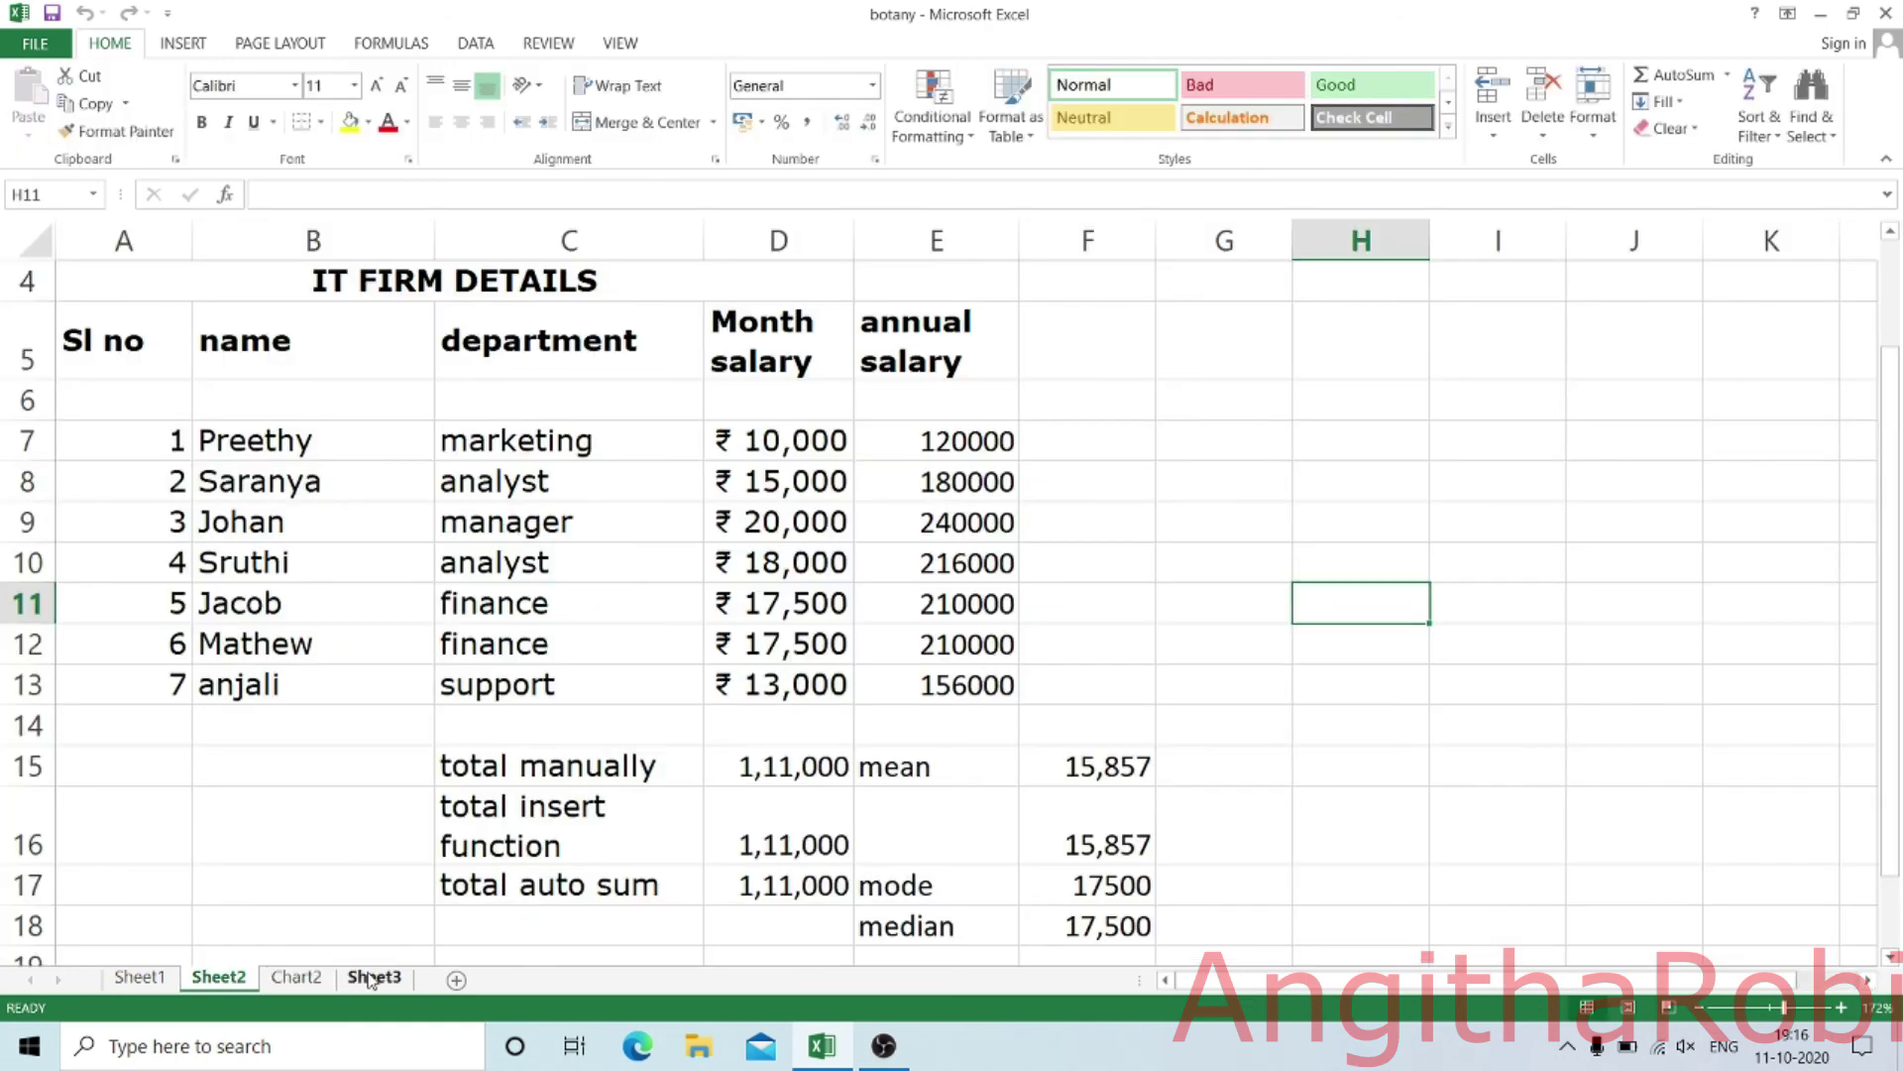
pyautogui.click(309, 979)
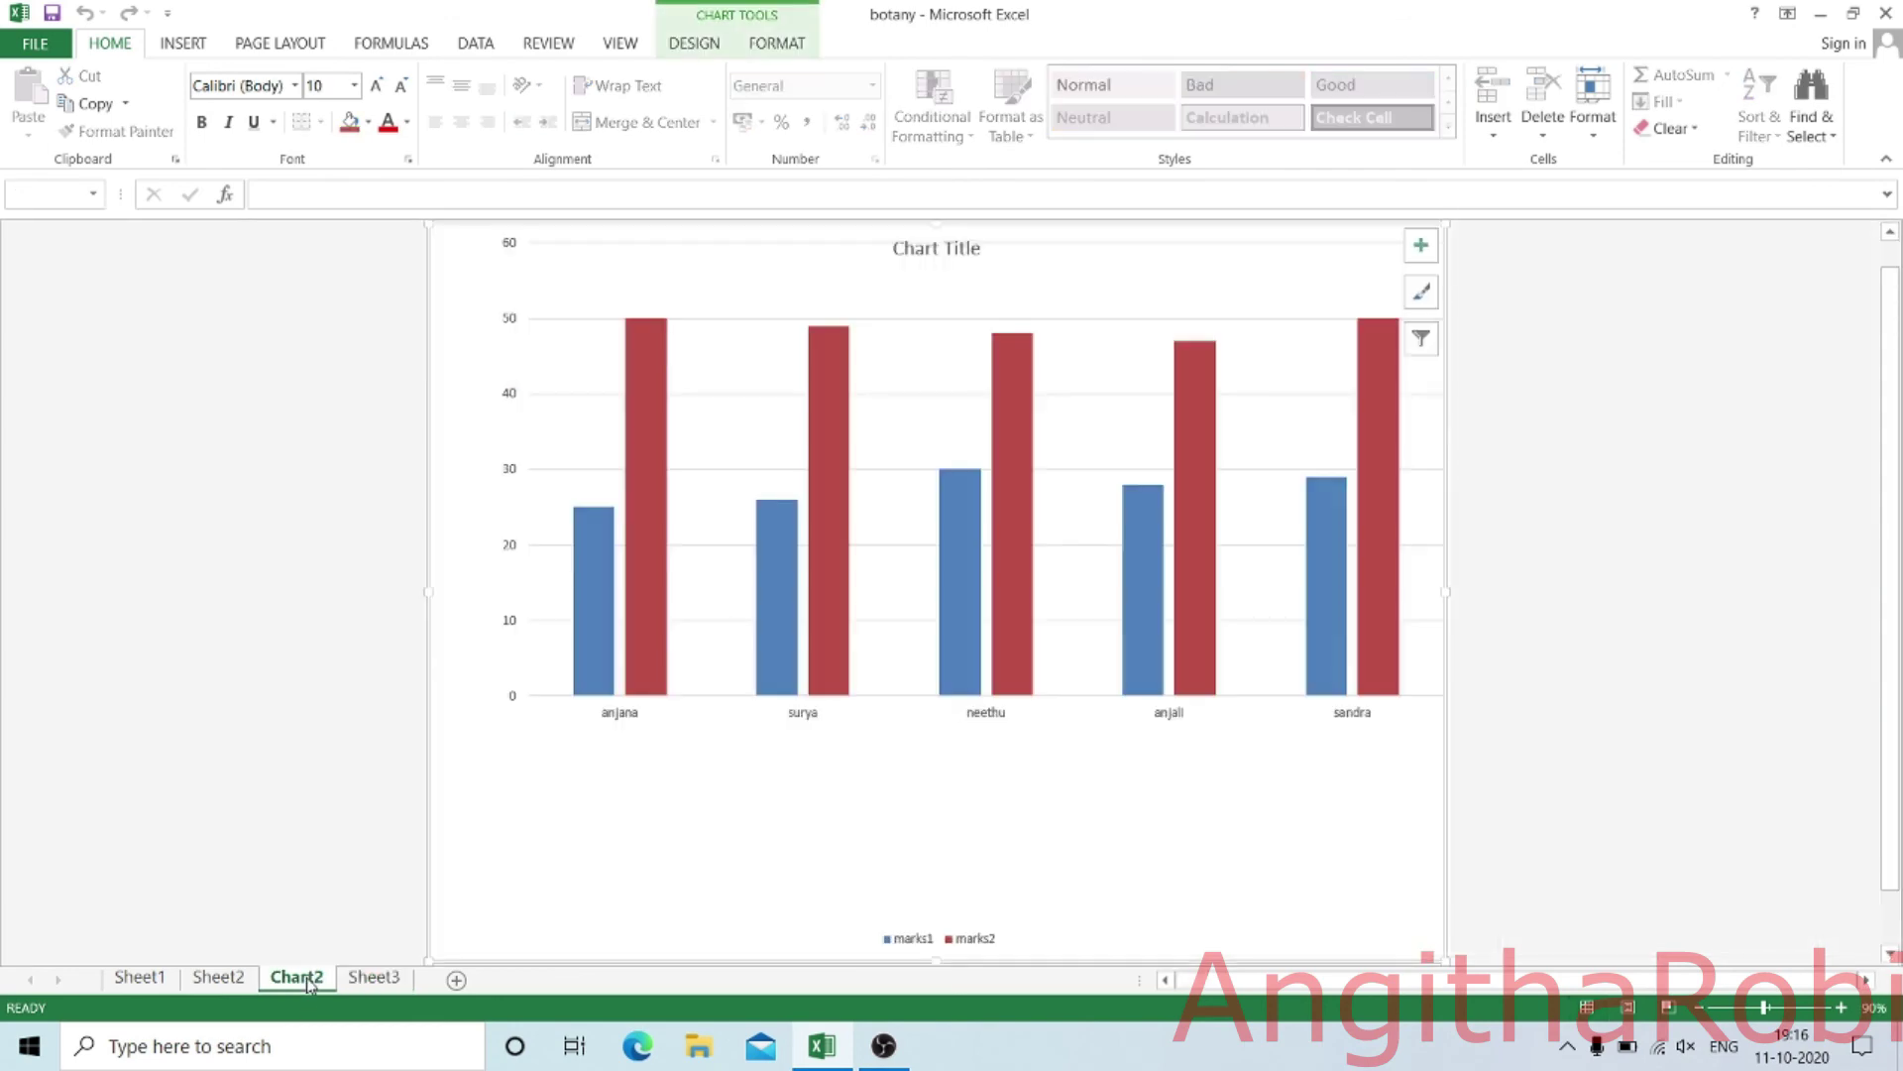
pyautogui.click(385, 979)
pyautogui.click(331, 980)
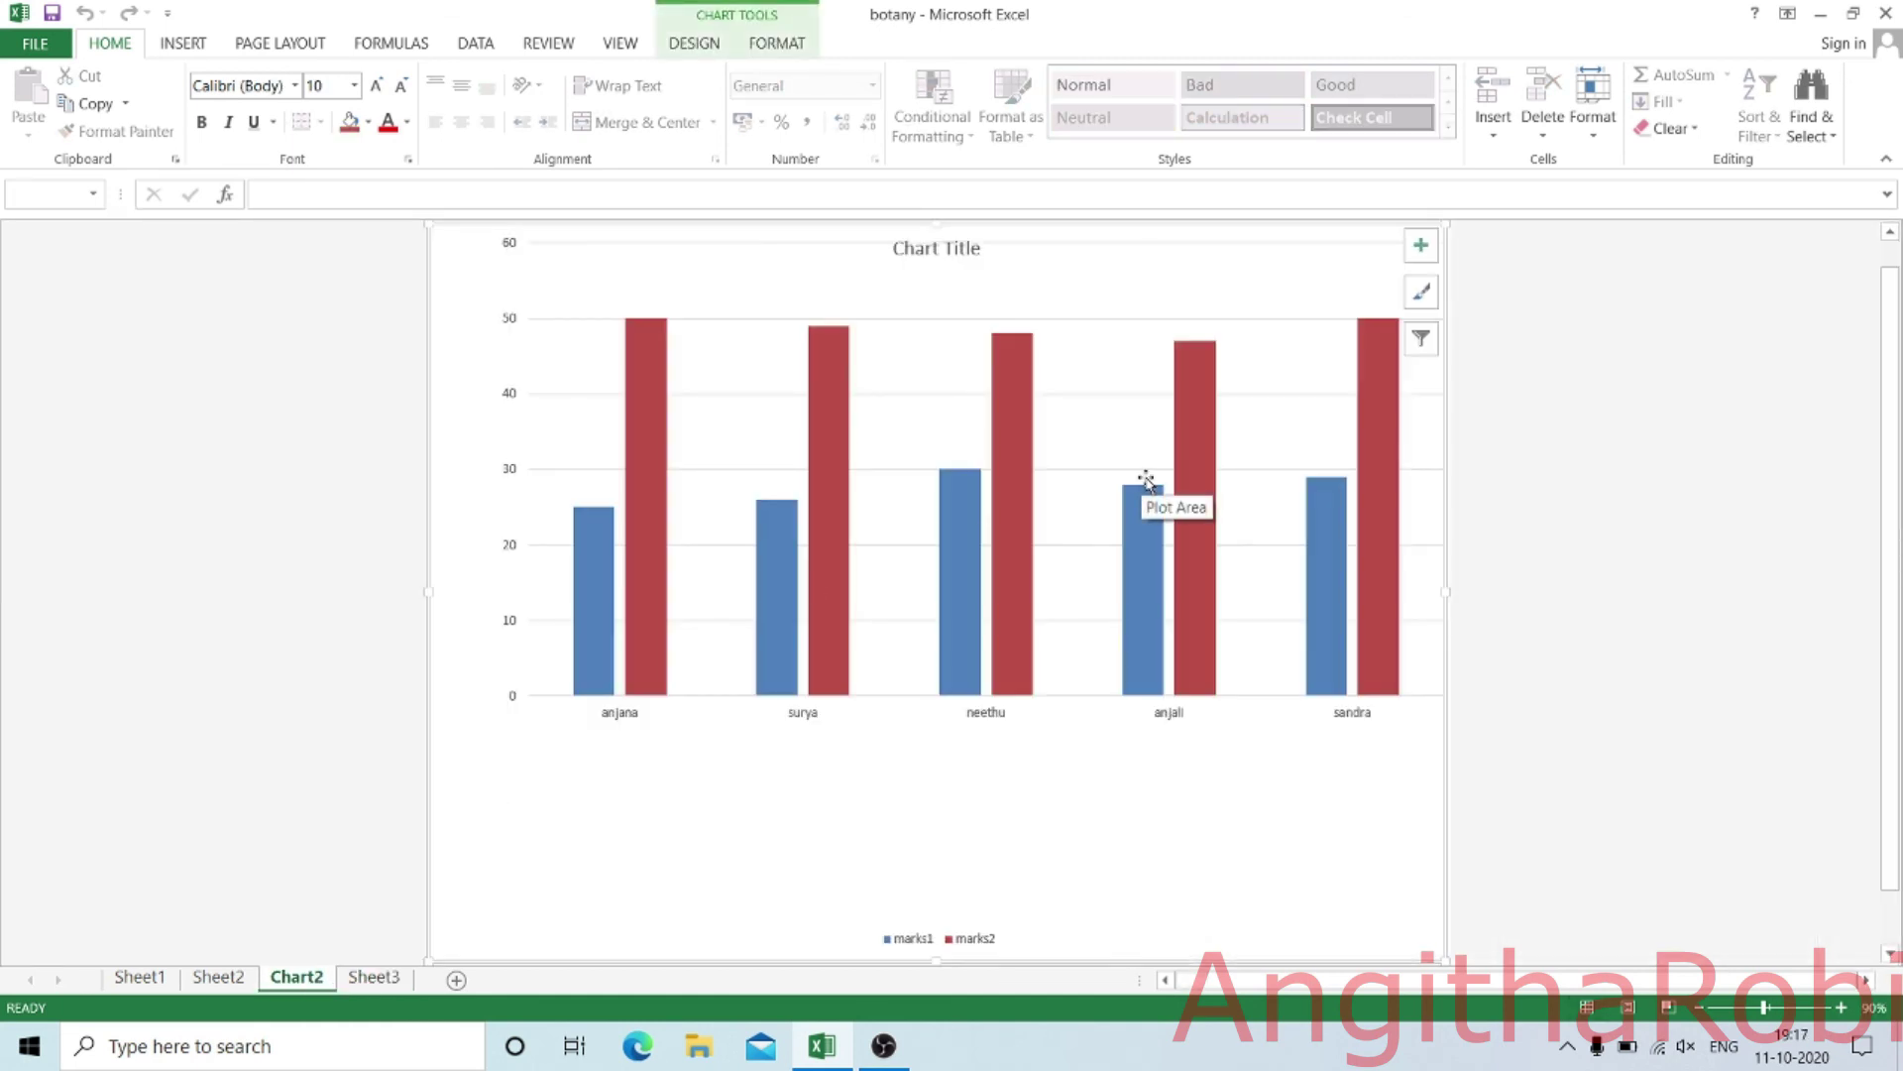
pyautogui.click(380, 983)
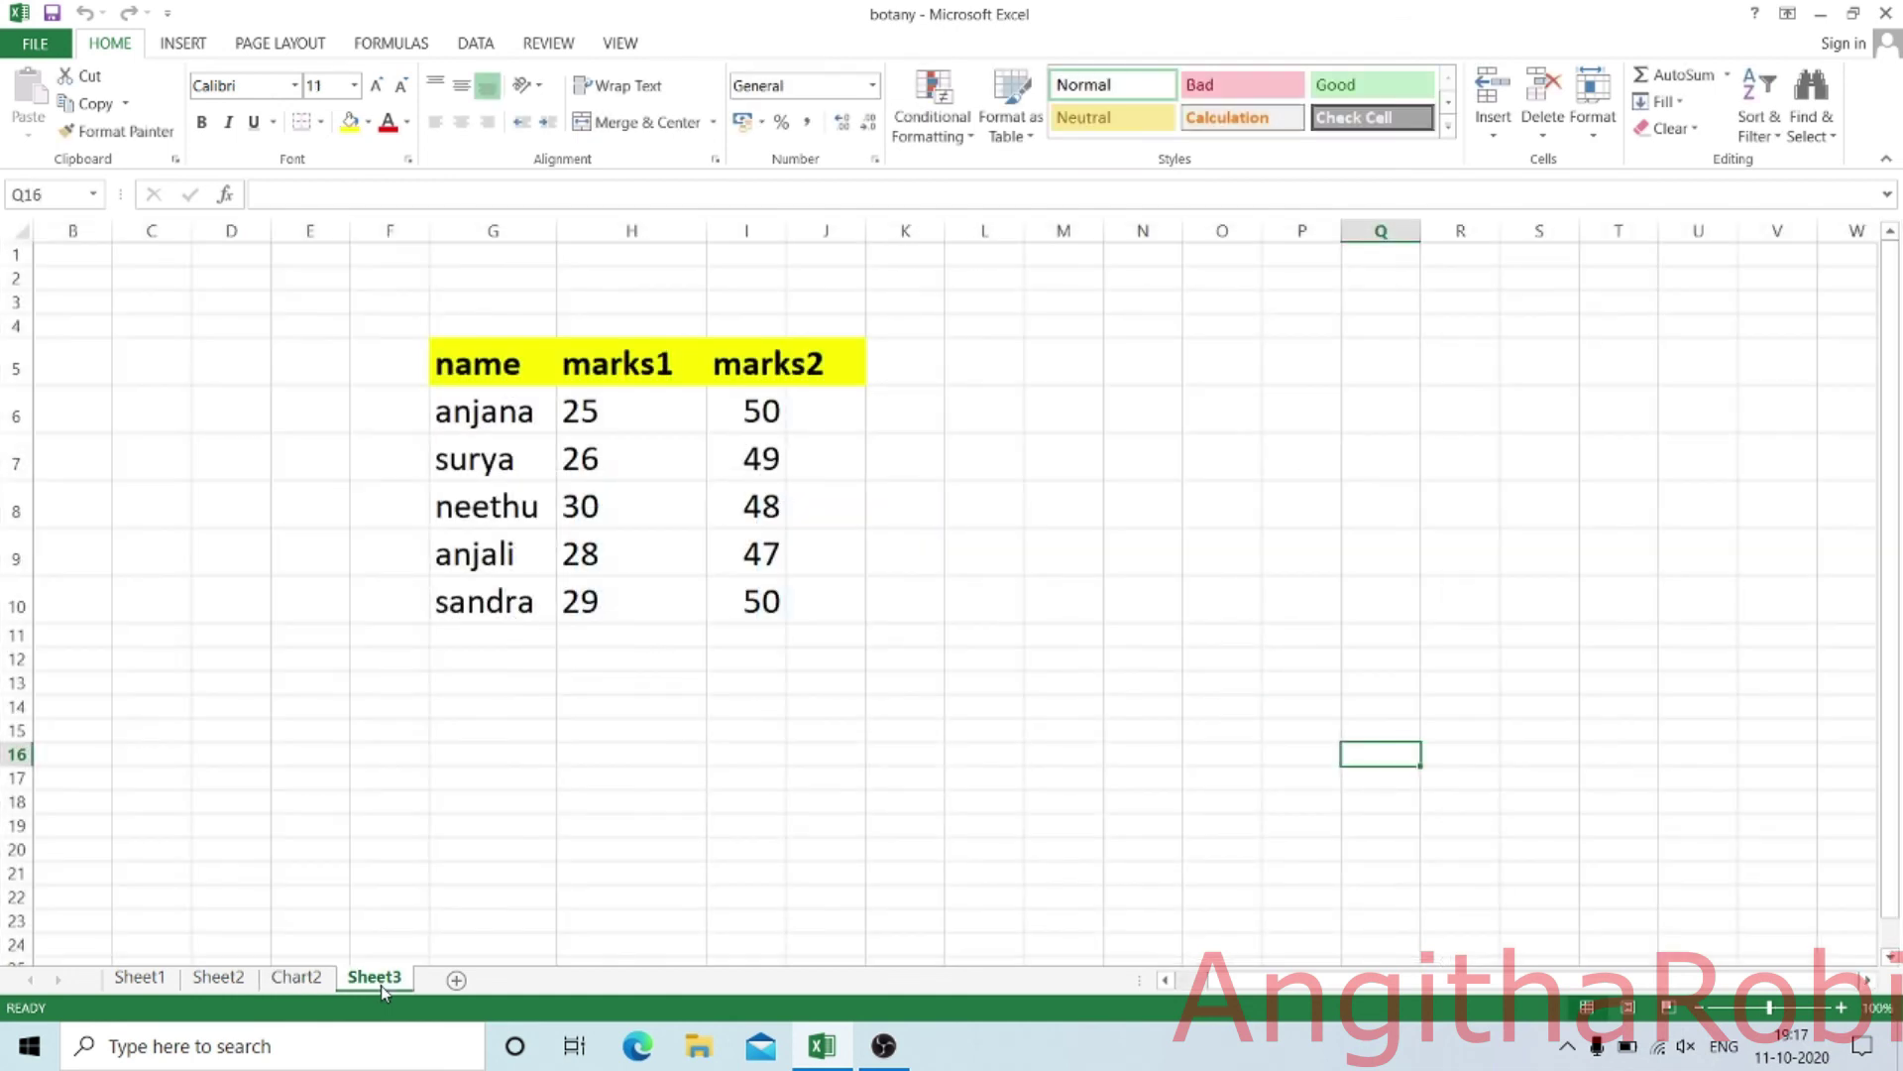
# - Change the title of the column chart on the Chart2 sheet to marklist
pyautogui.click(309, 981)
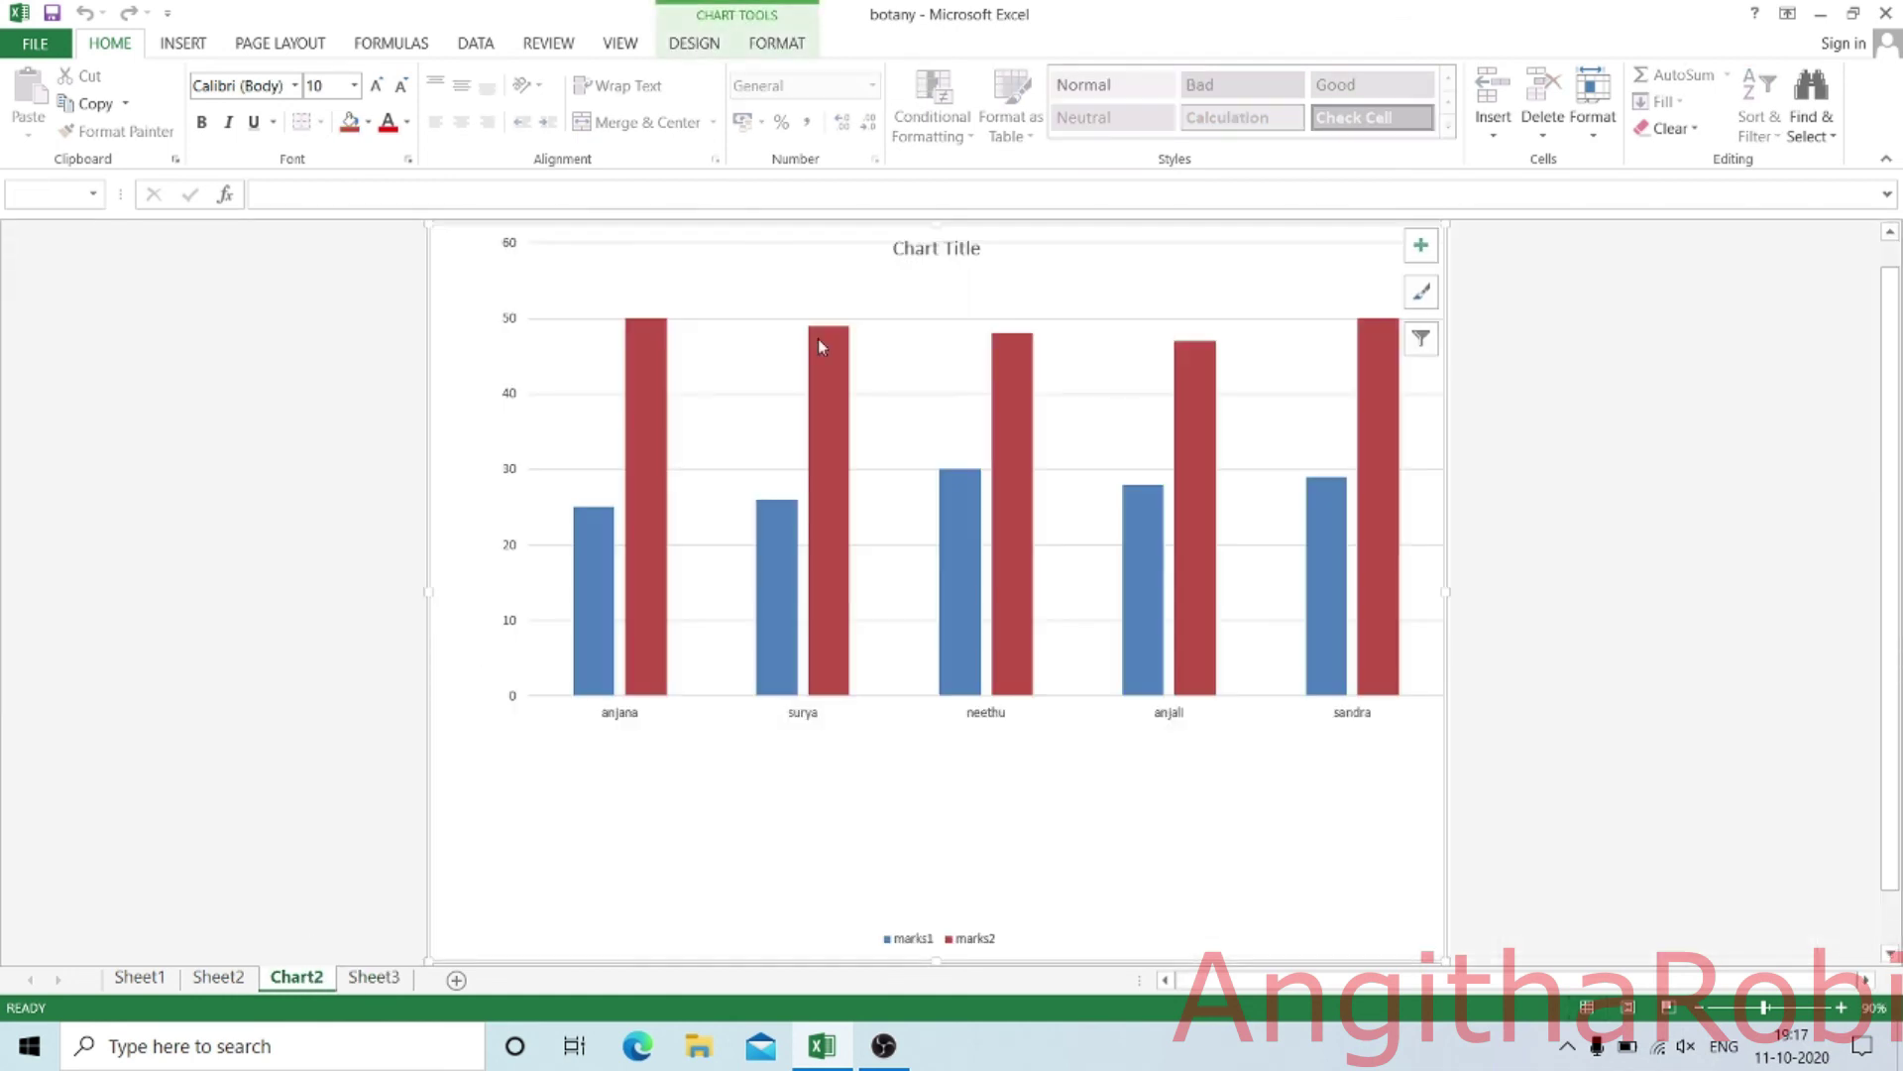
pyautogui.click(1422, 250)
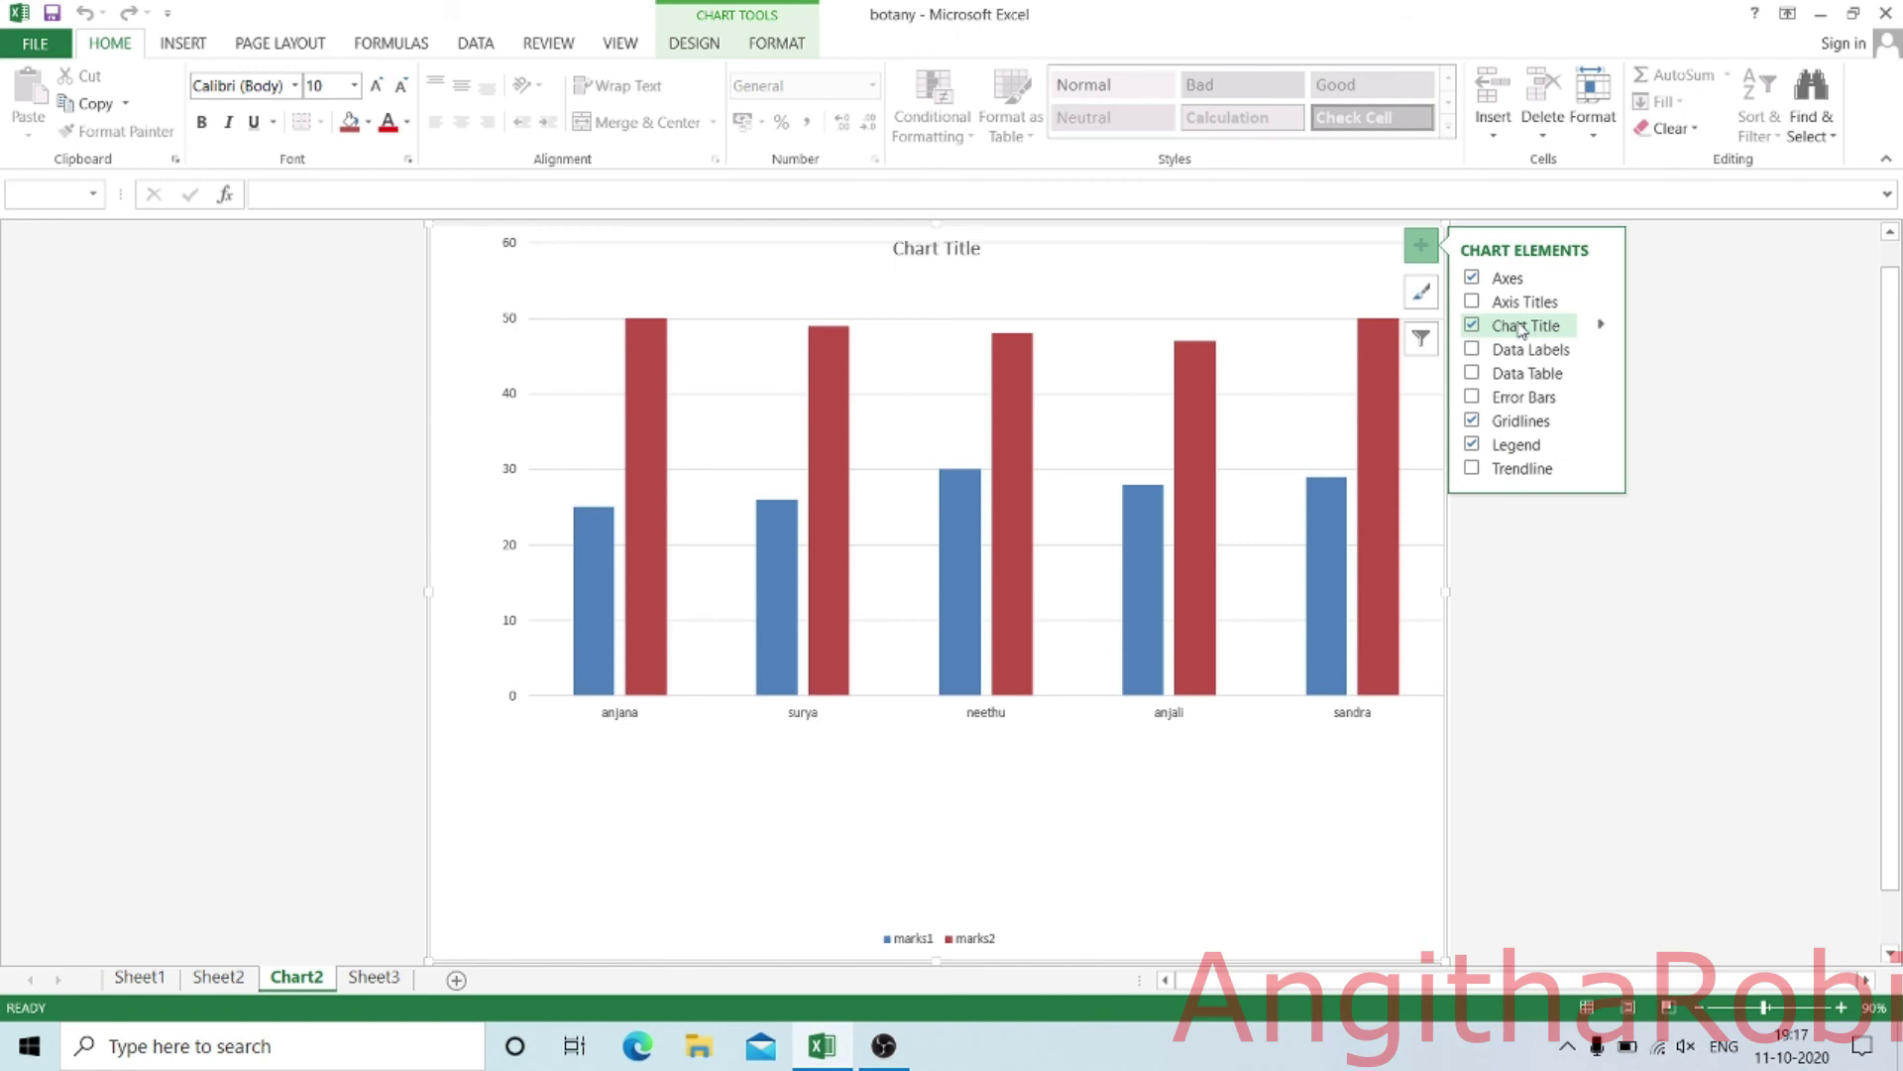
pyautogui.doubleClick(967, 253)
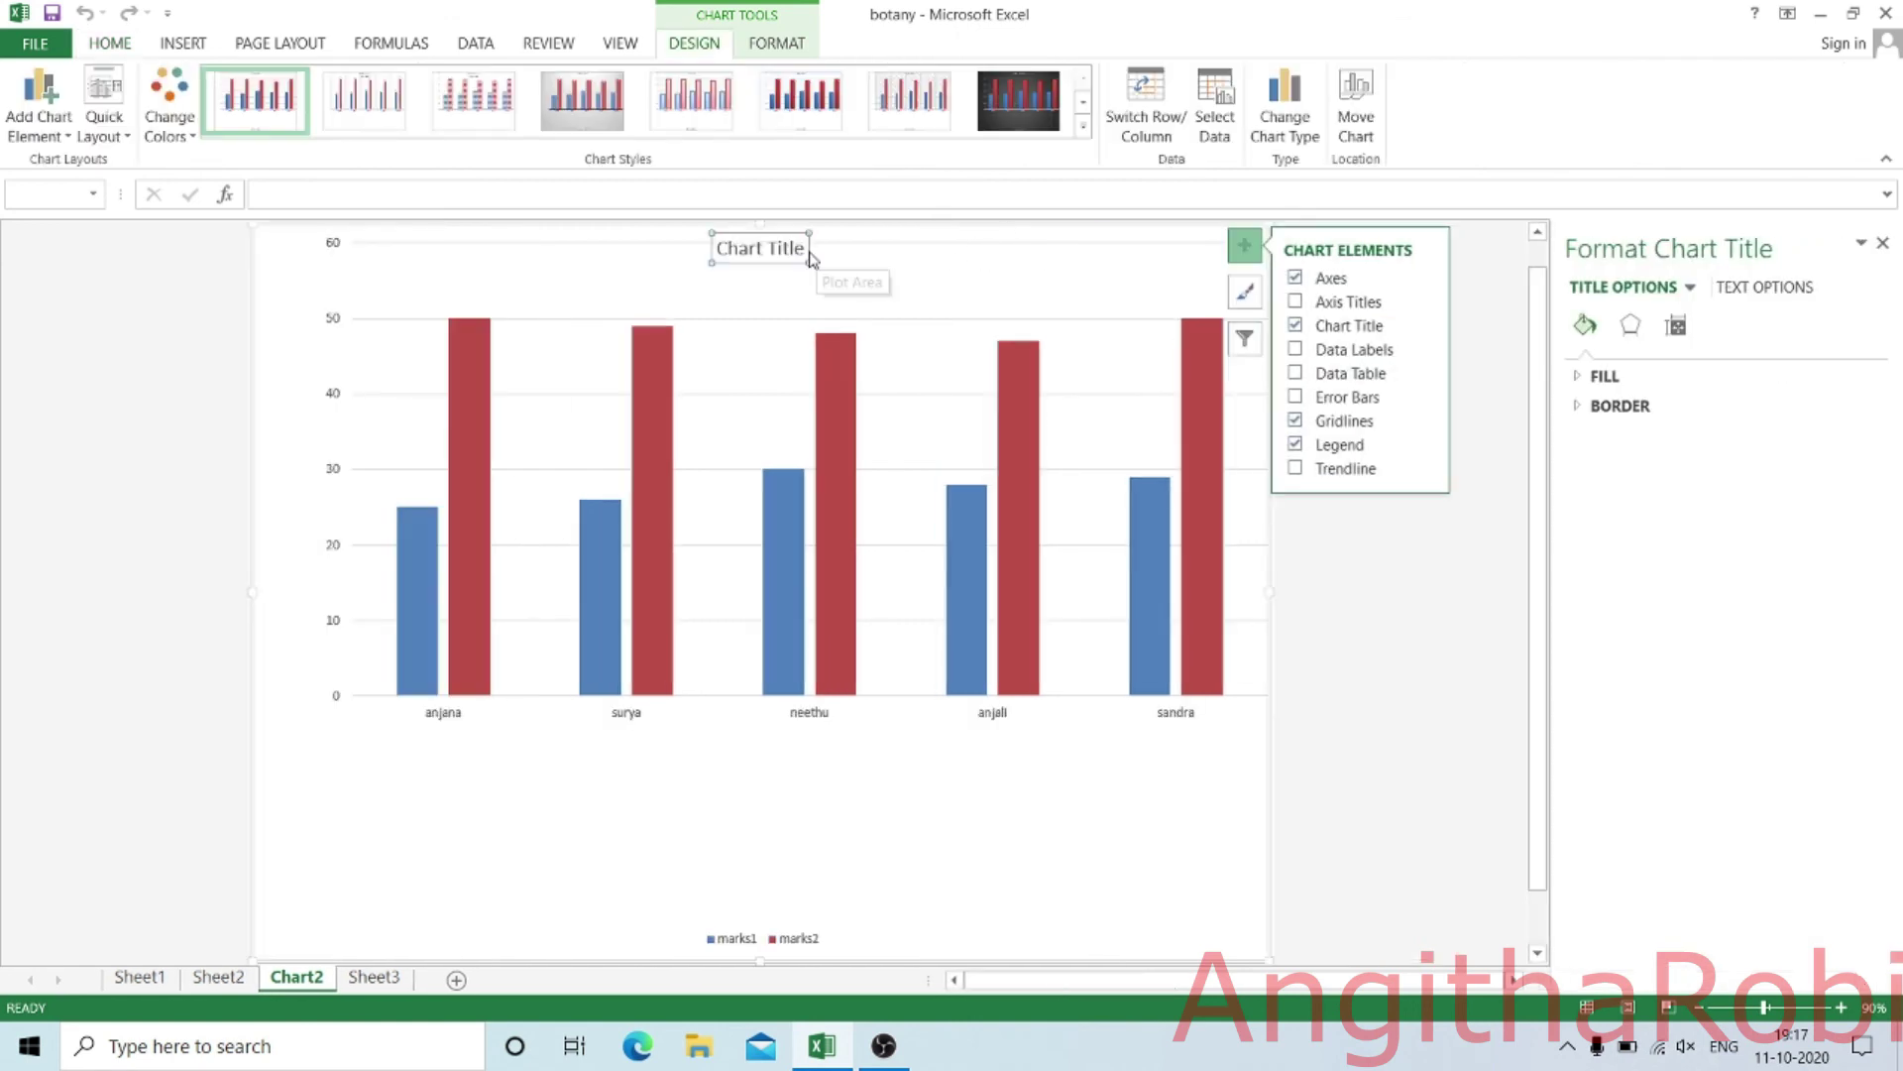
pyautogui.click(809, 251)
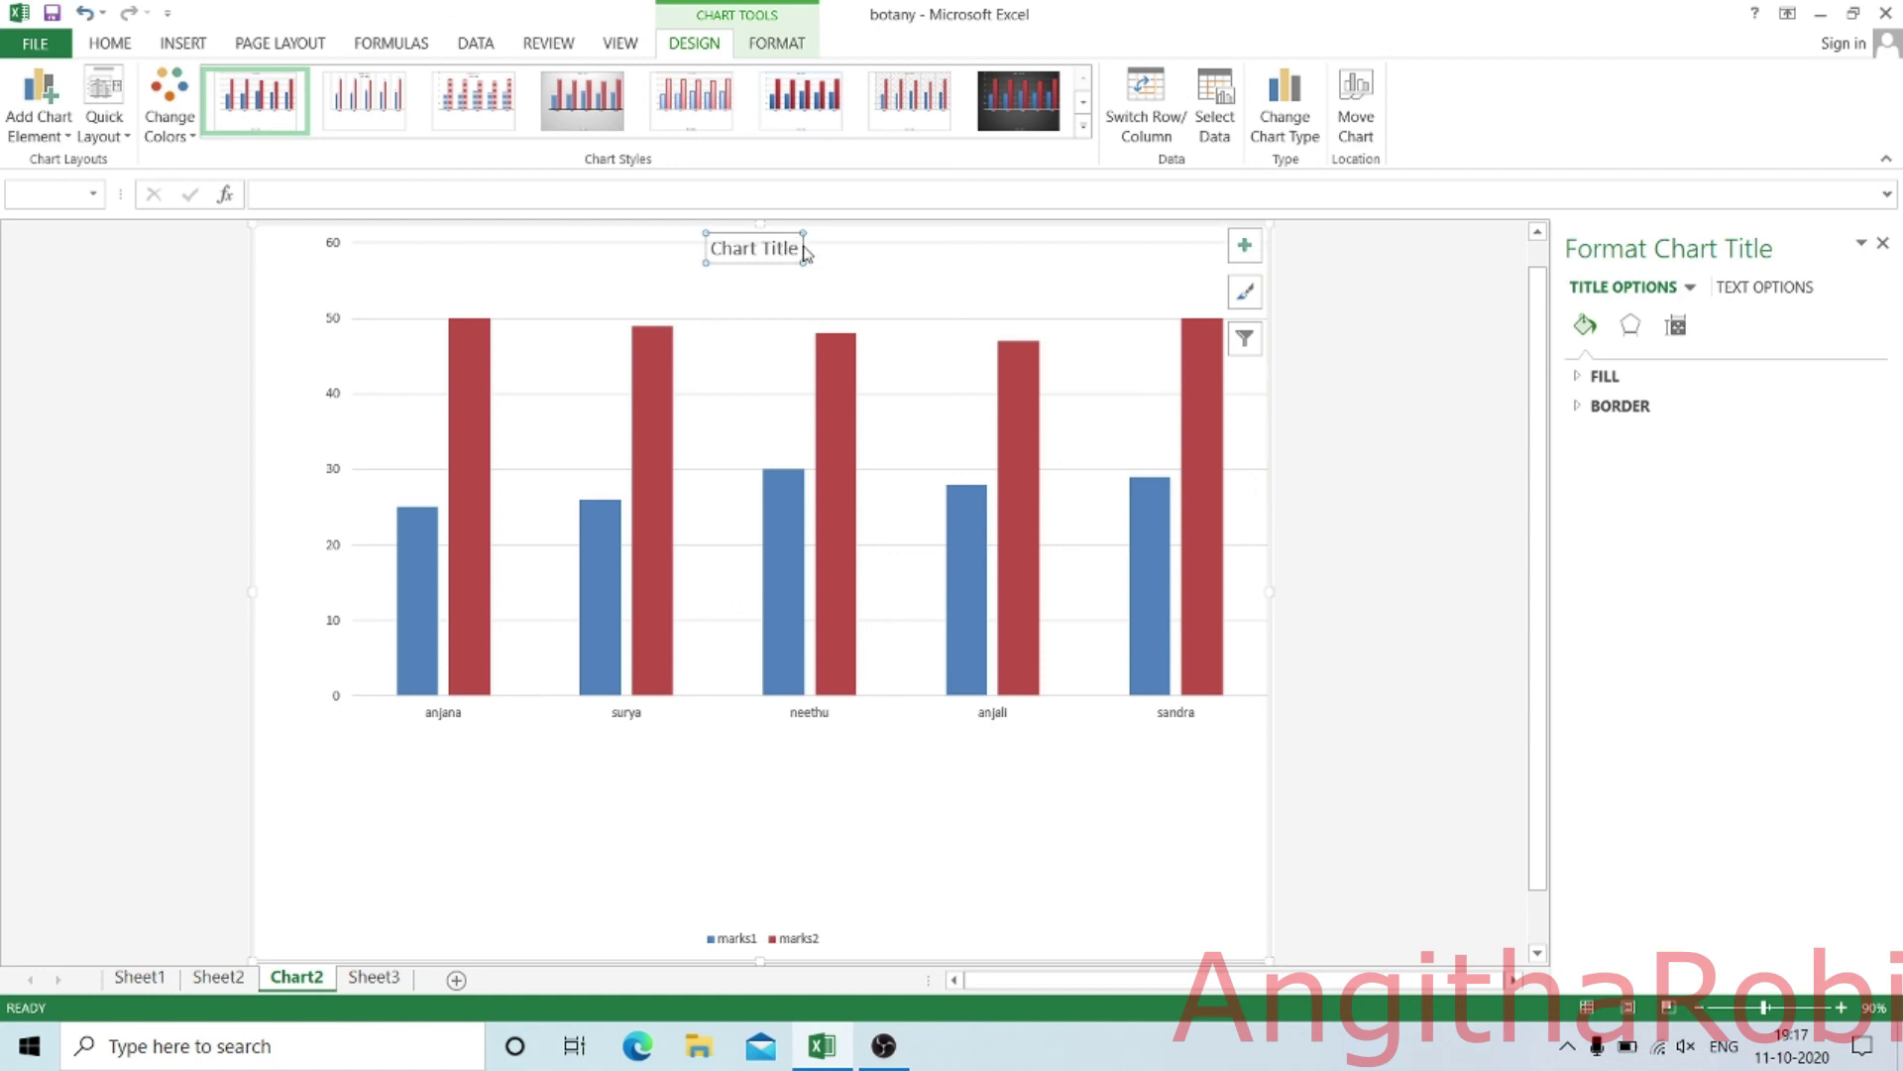
pyautogui.click(785, 247)
pyautogui.doubleClick(784, 248)
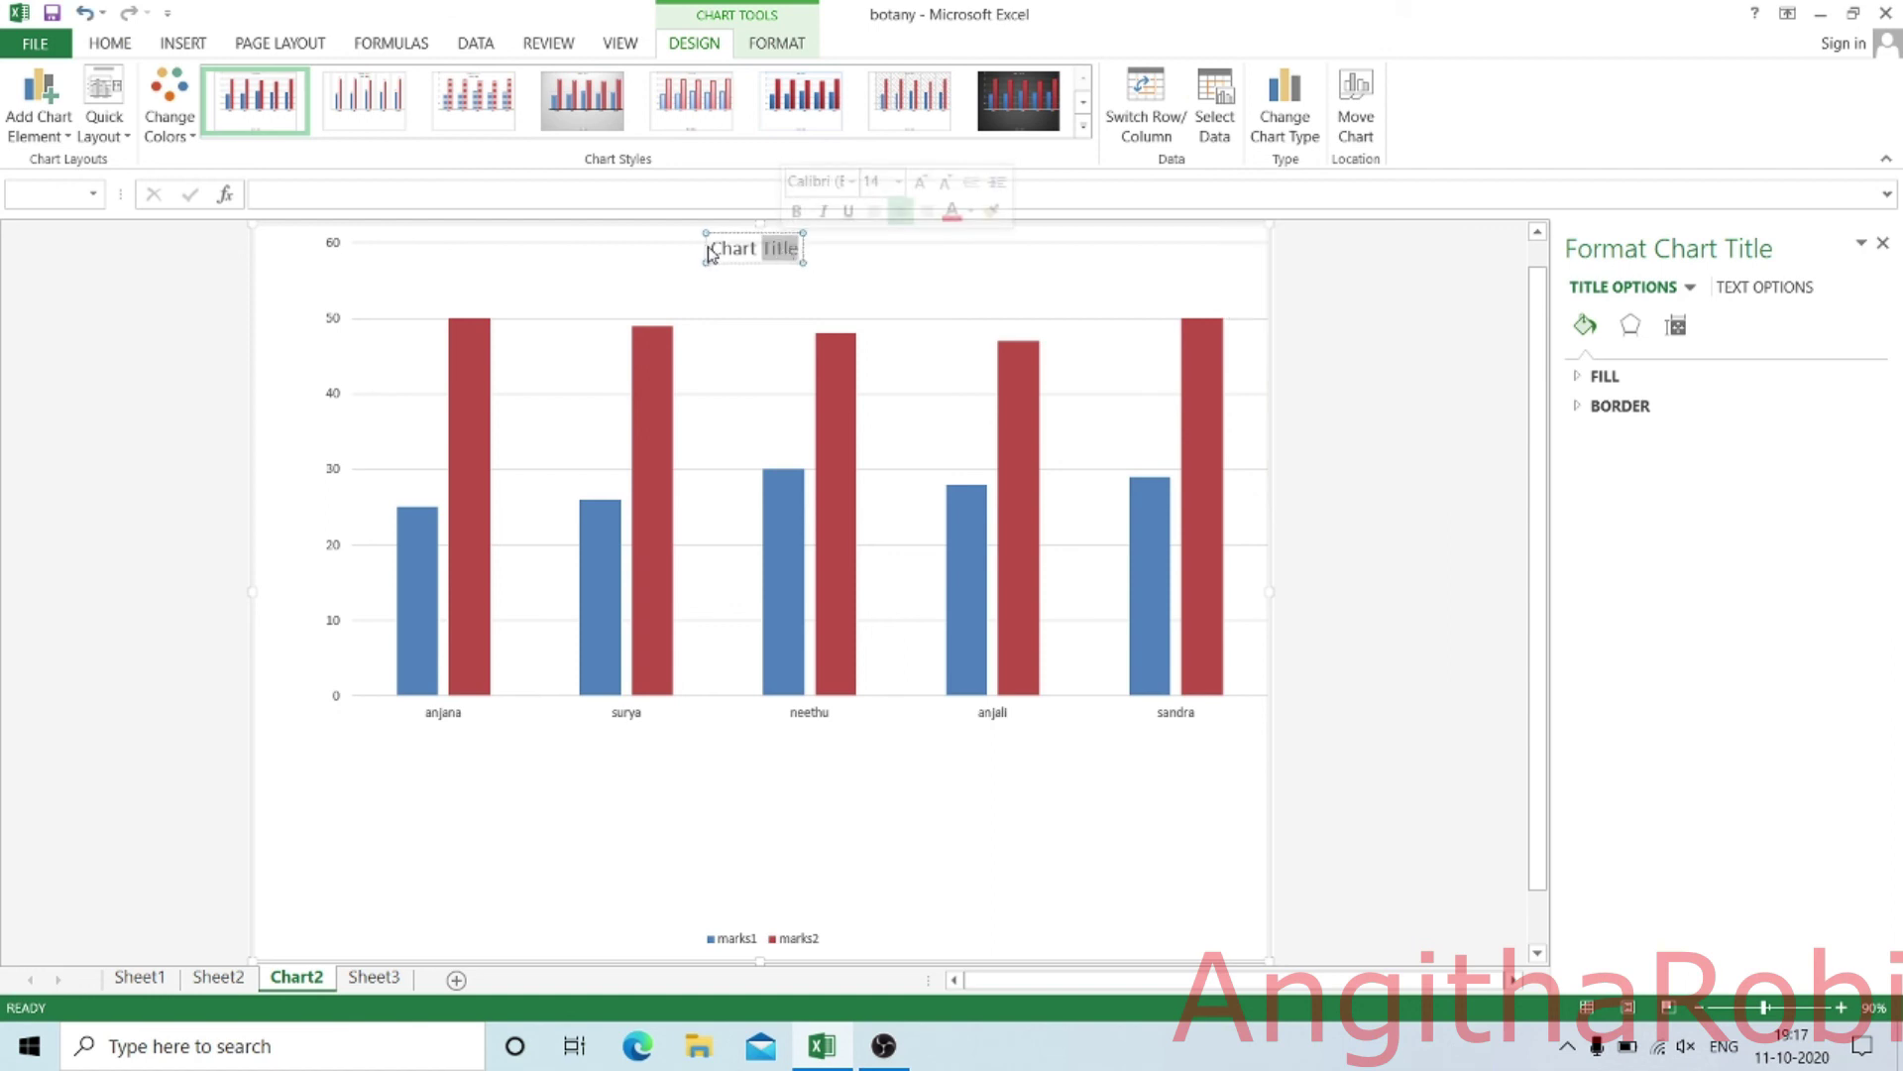
pyautogui.moveTo(710, 247); pyautogui.dragTo(825, 252)
pyautogui.write('ma')
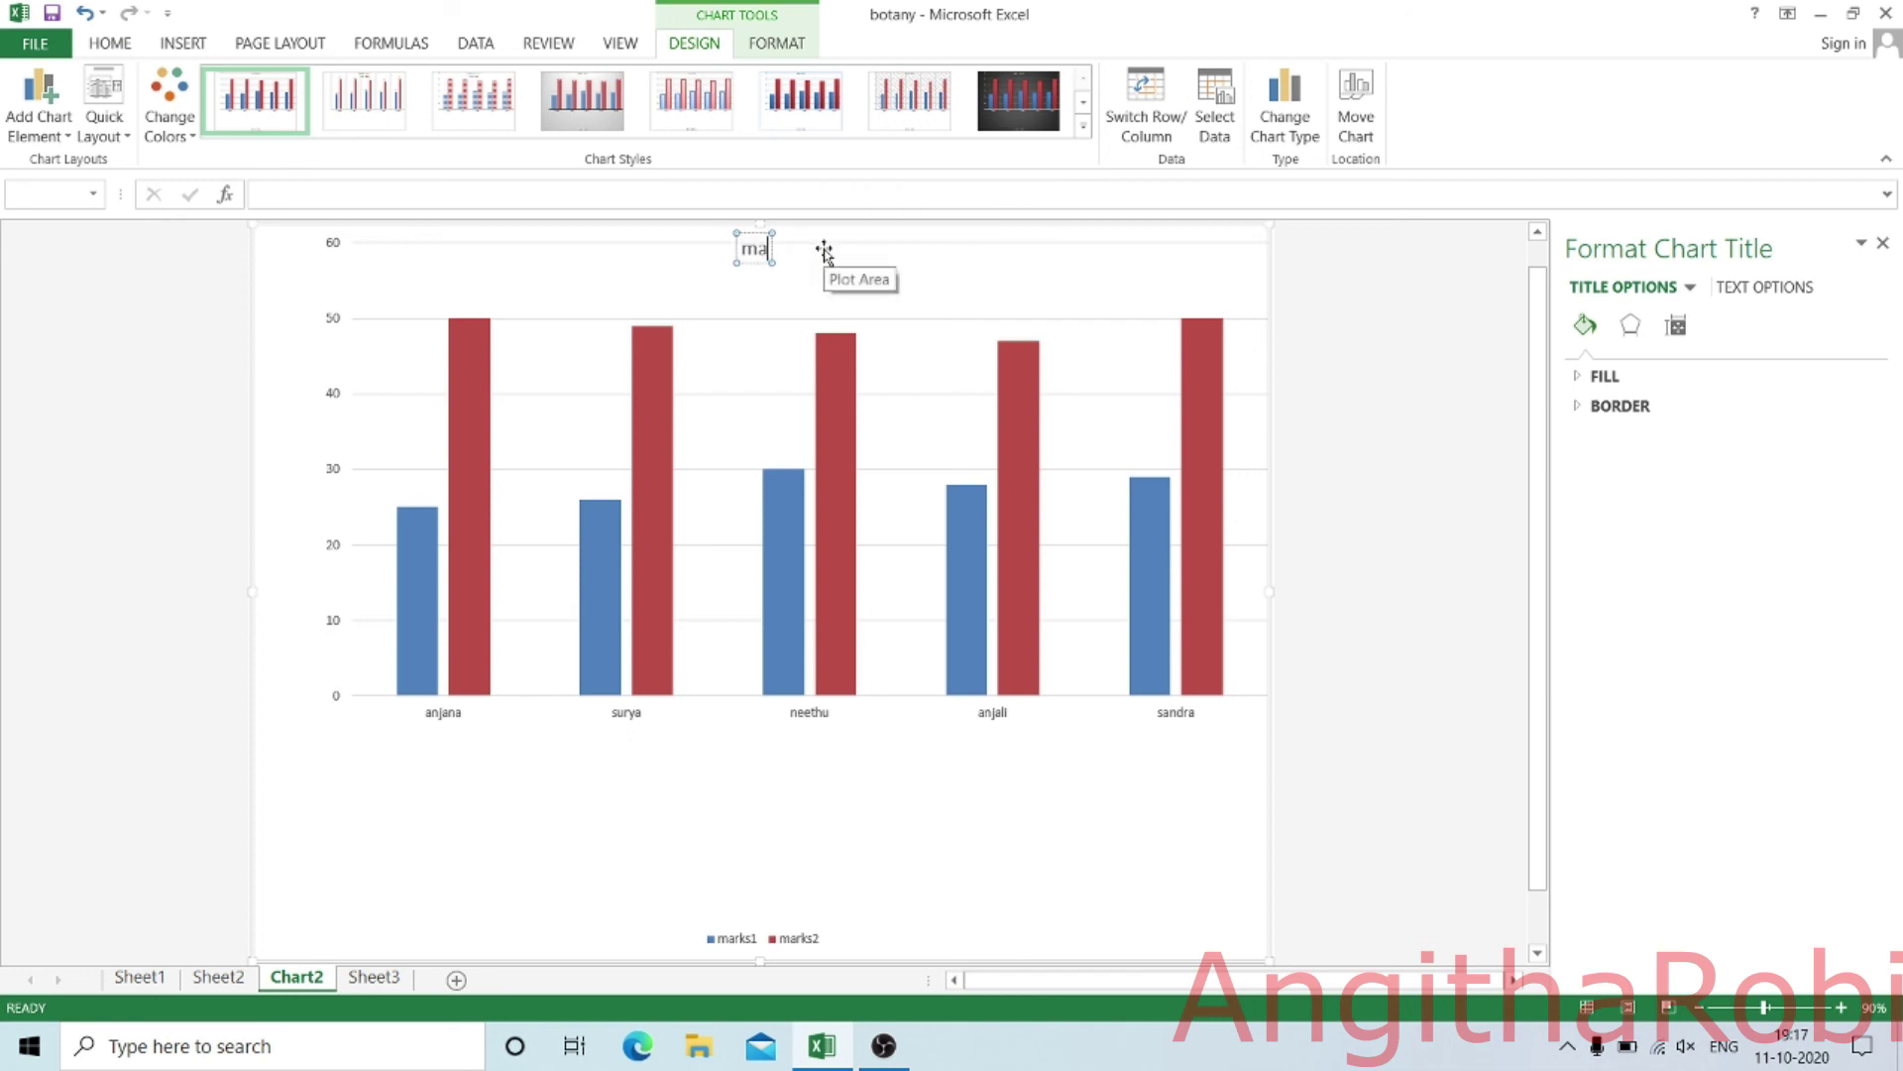
pyautogui.write('rklist')
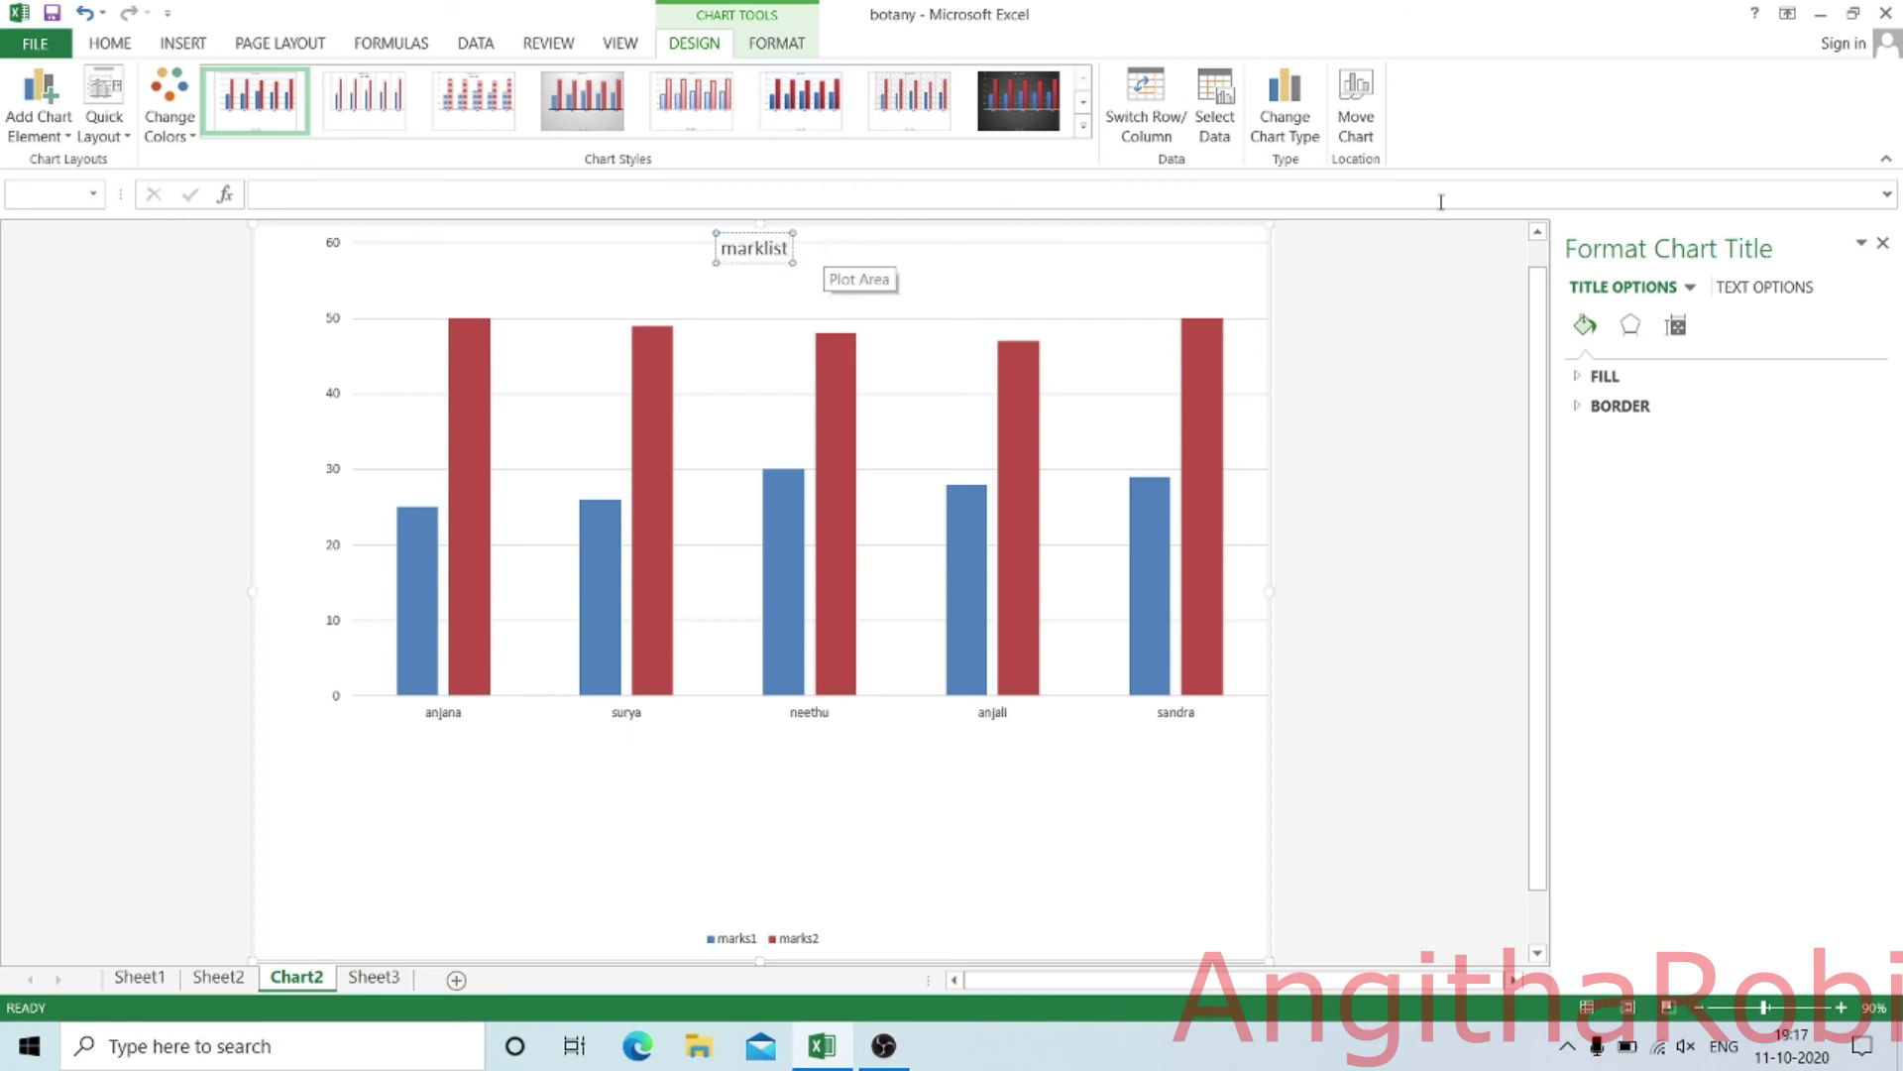
pyautogui.click(1417, 474)
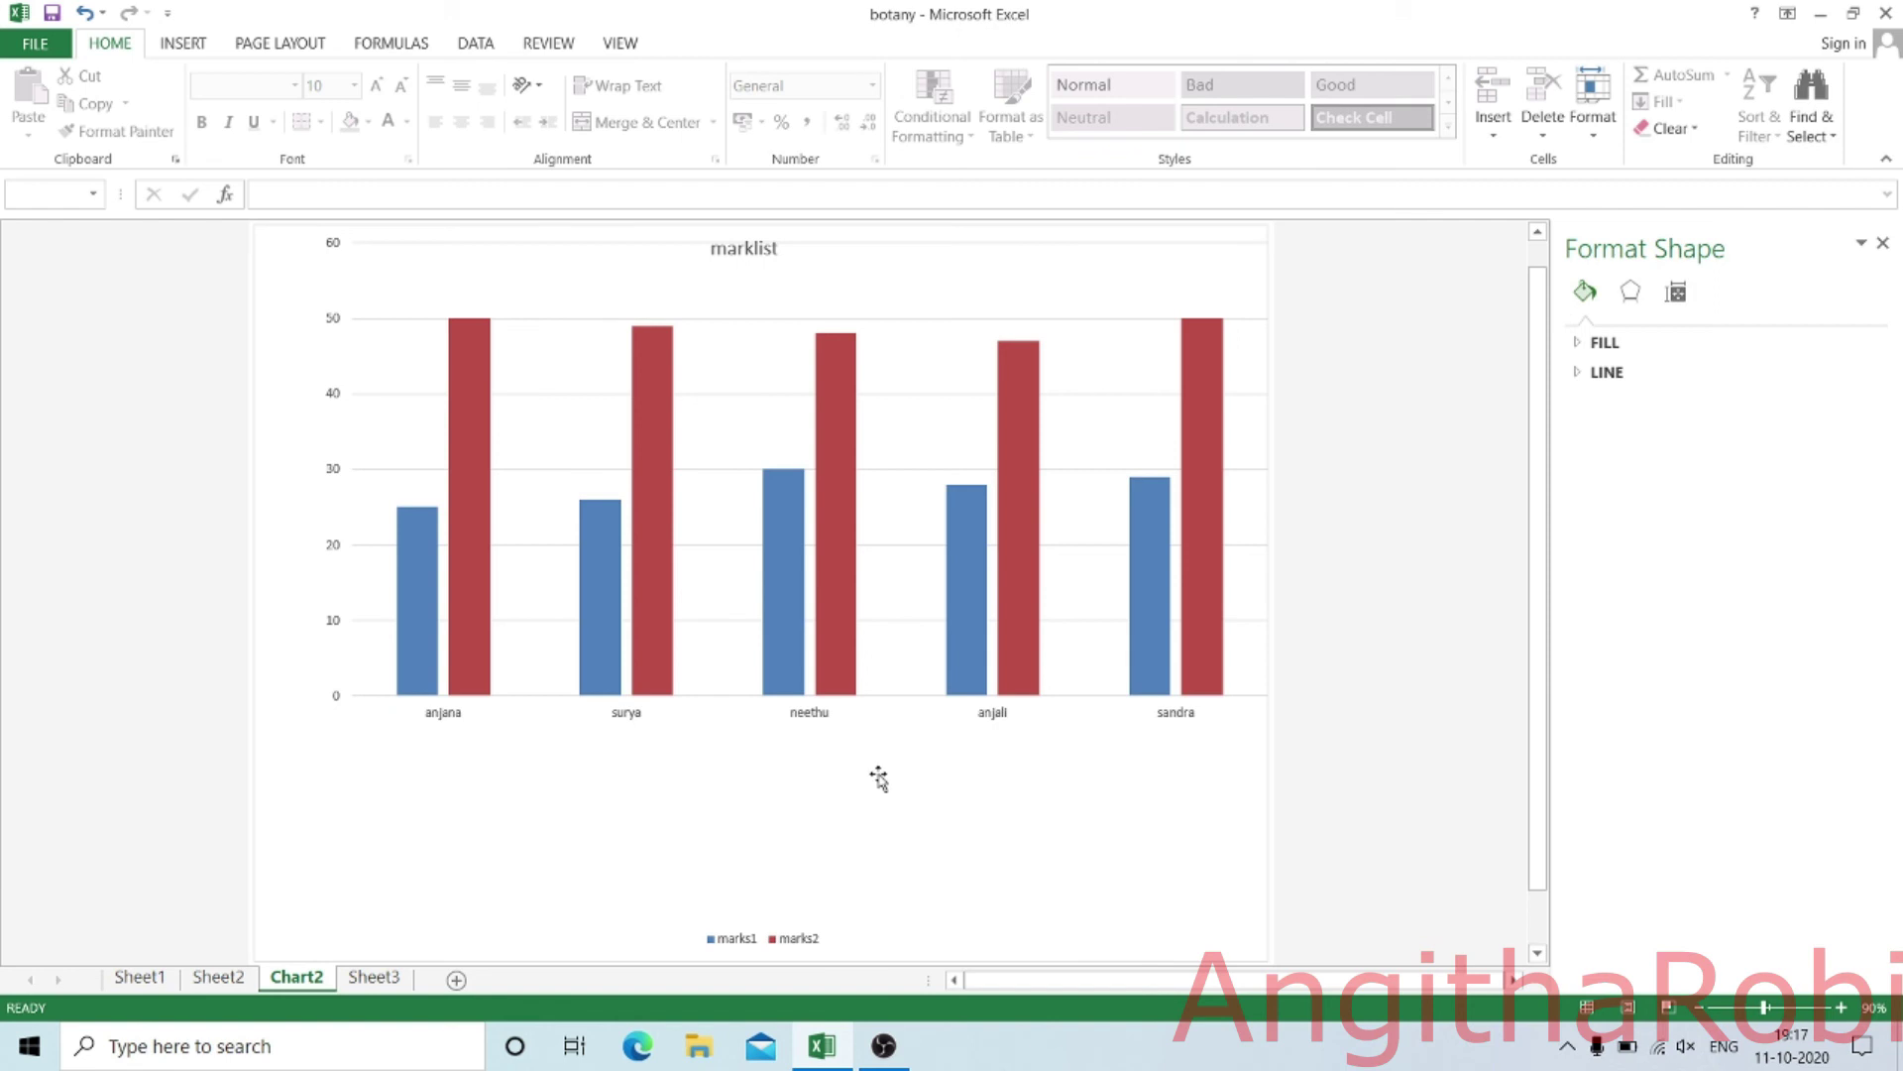
# - Sort the table rows G6:J10 on Sheet3 by name from A to Z
pyautogui.hotkey('ctrl', 'pagedown')
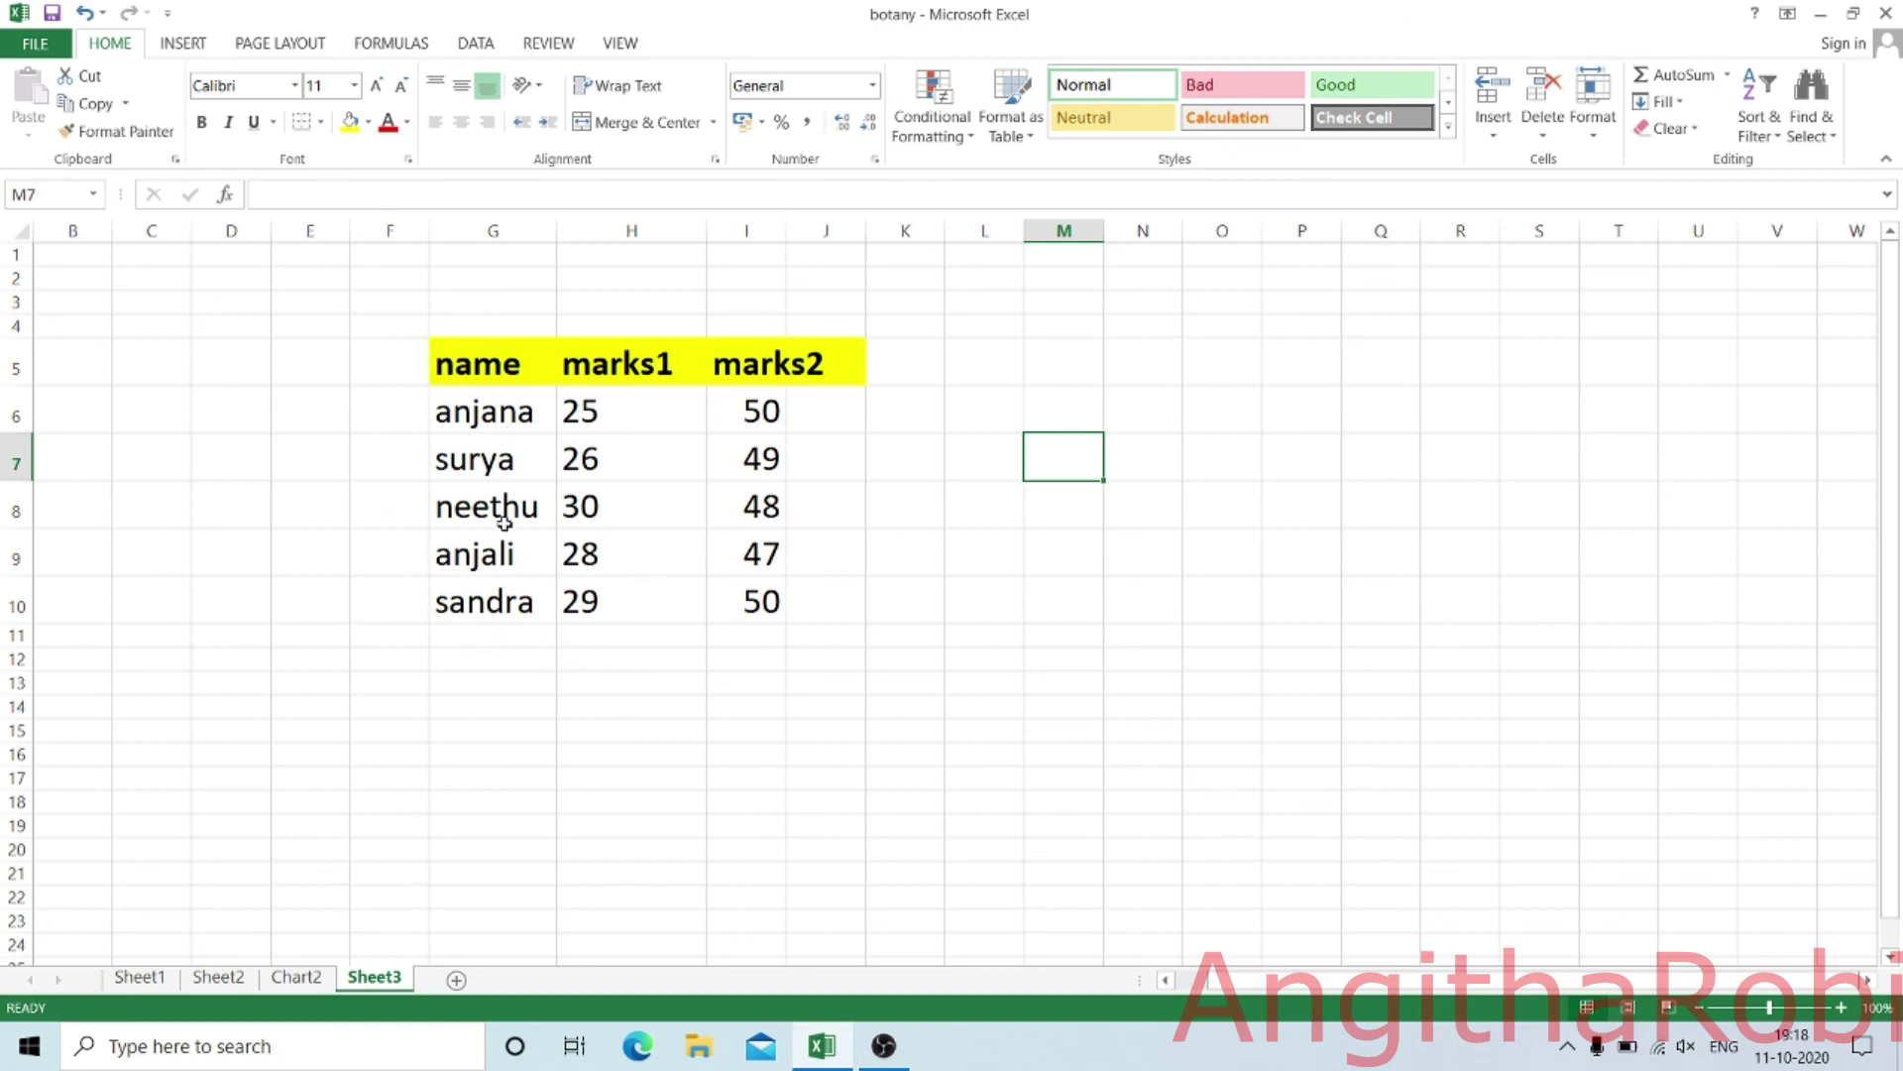
pyautogui.moveTo(436, 409); pyautogui.dragTo(794, 599)
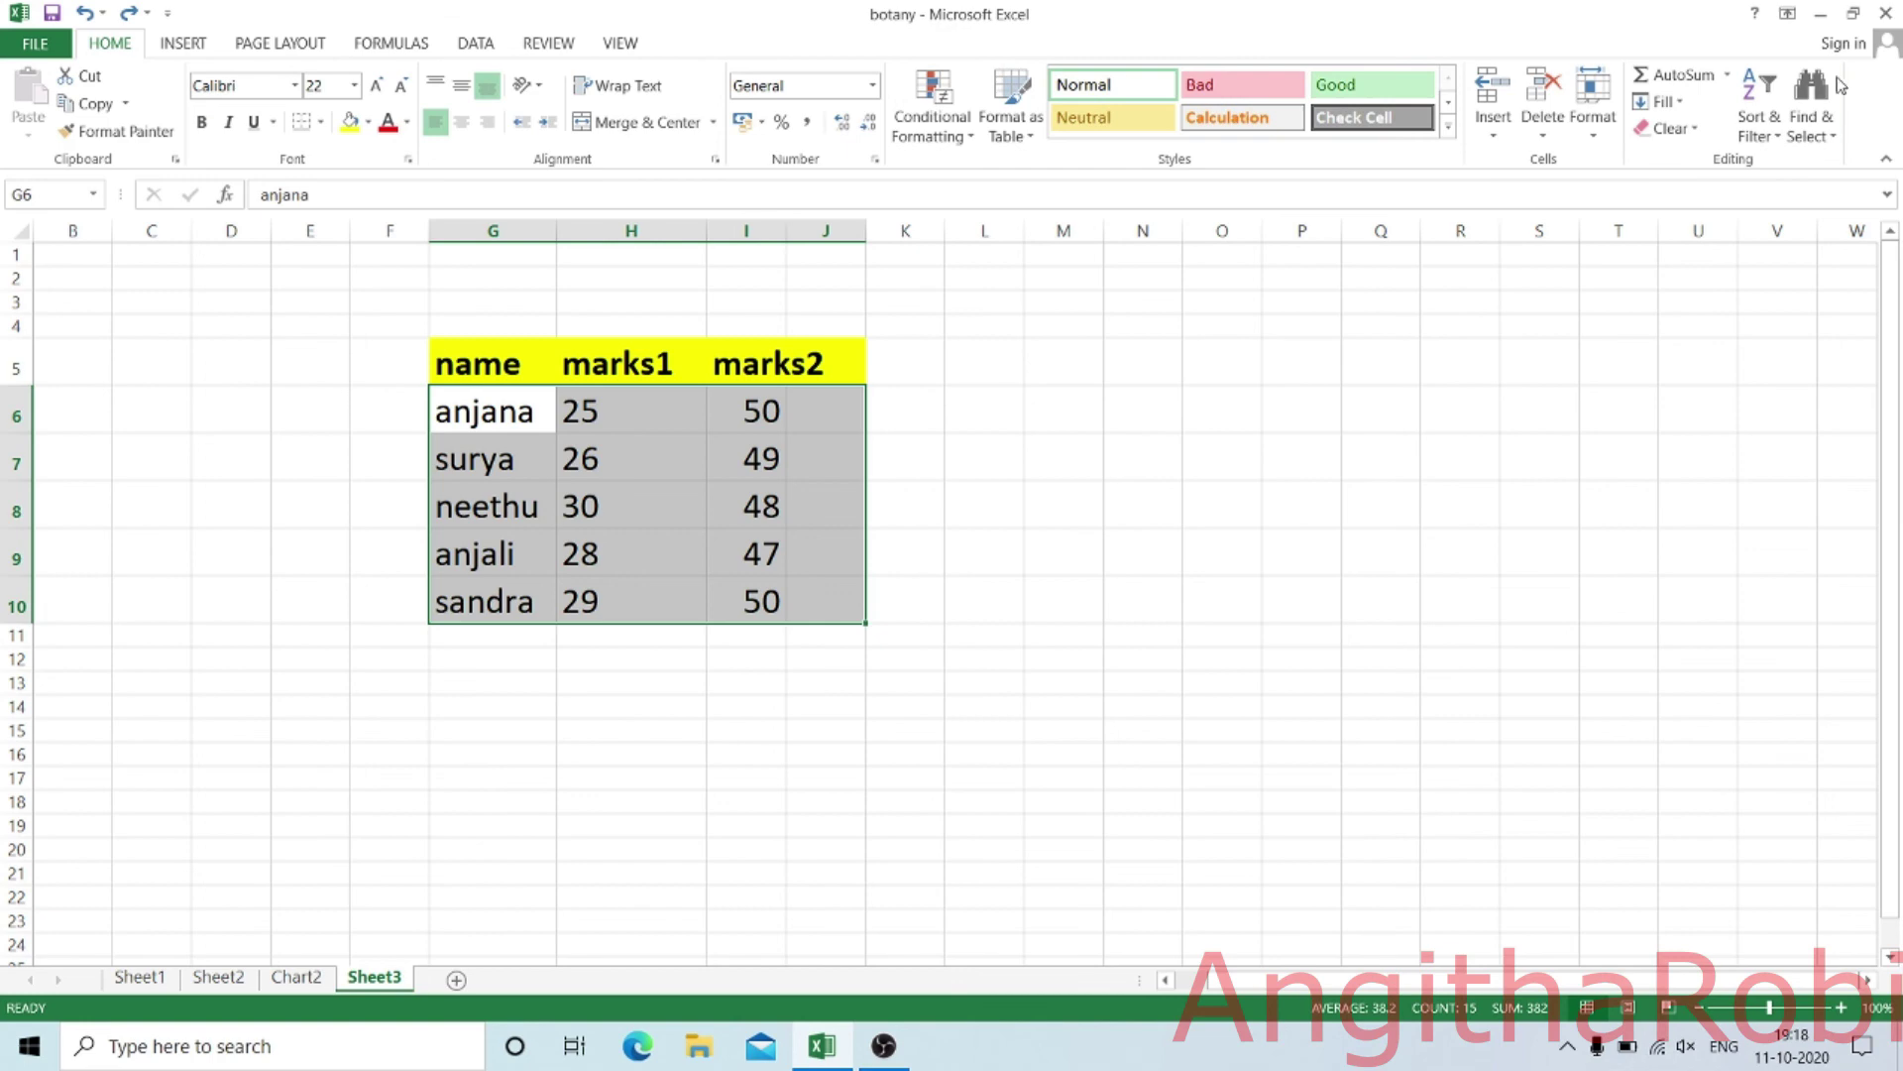
pyautogui.click(1771, 81)
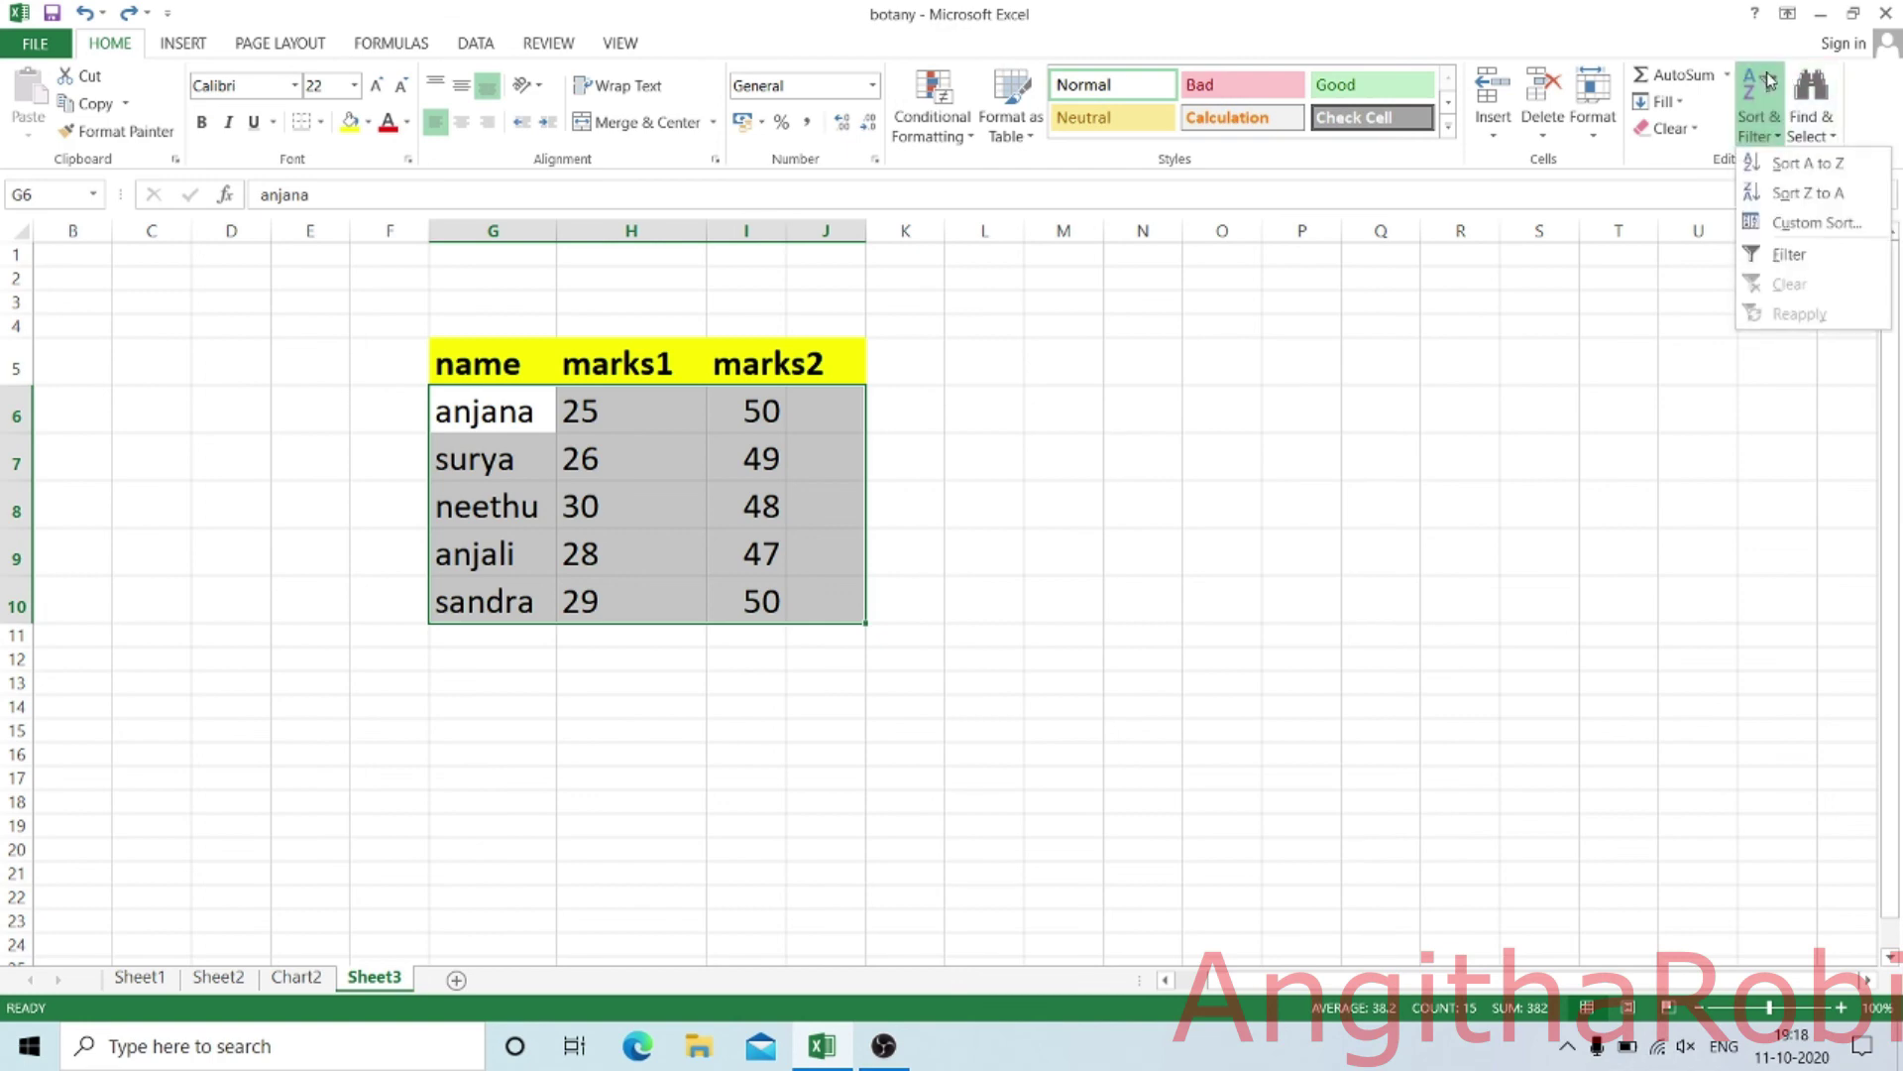
pyautogui.click(1786, 163)
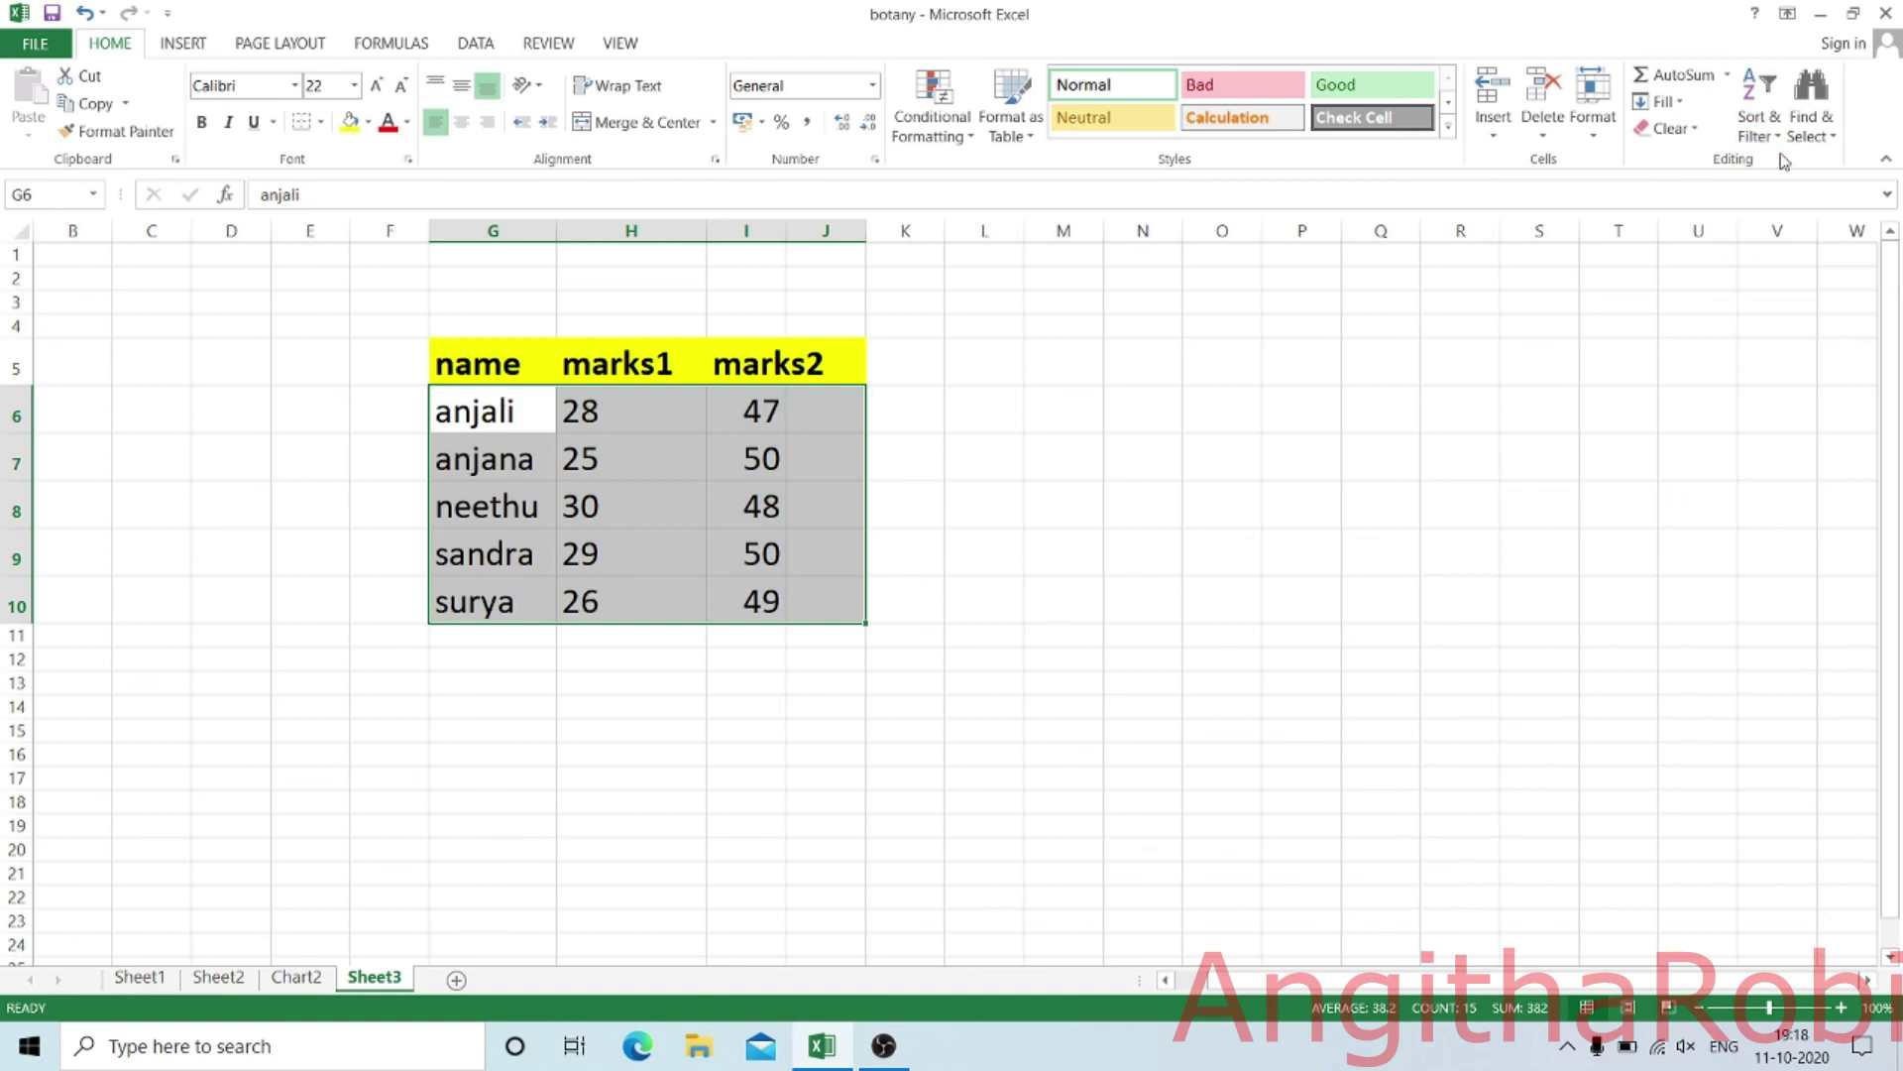
pyautogui.click(1226, 348)
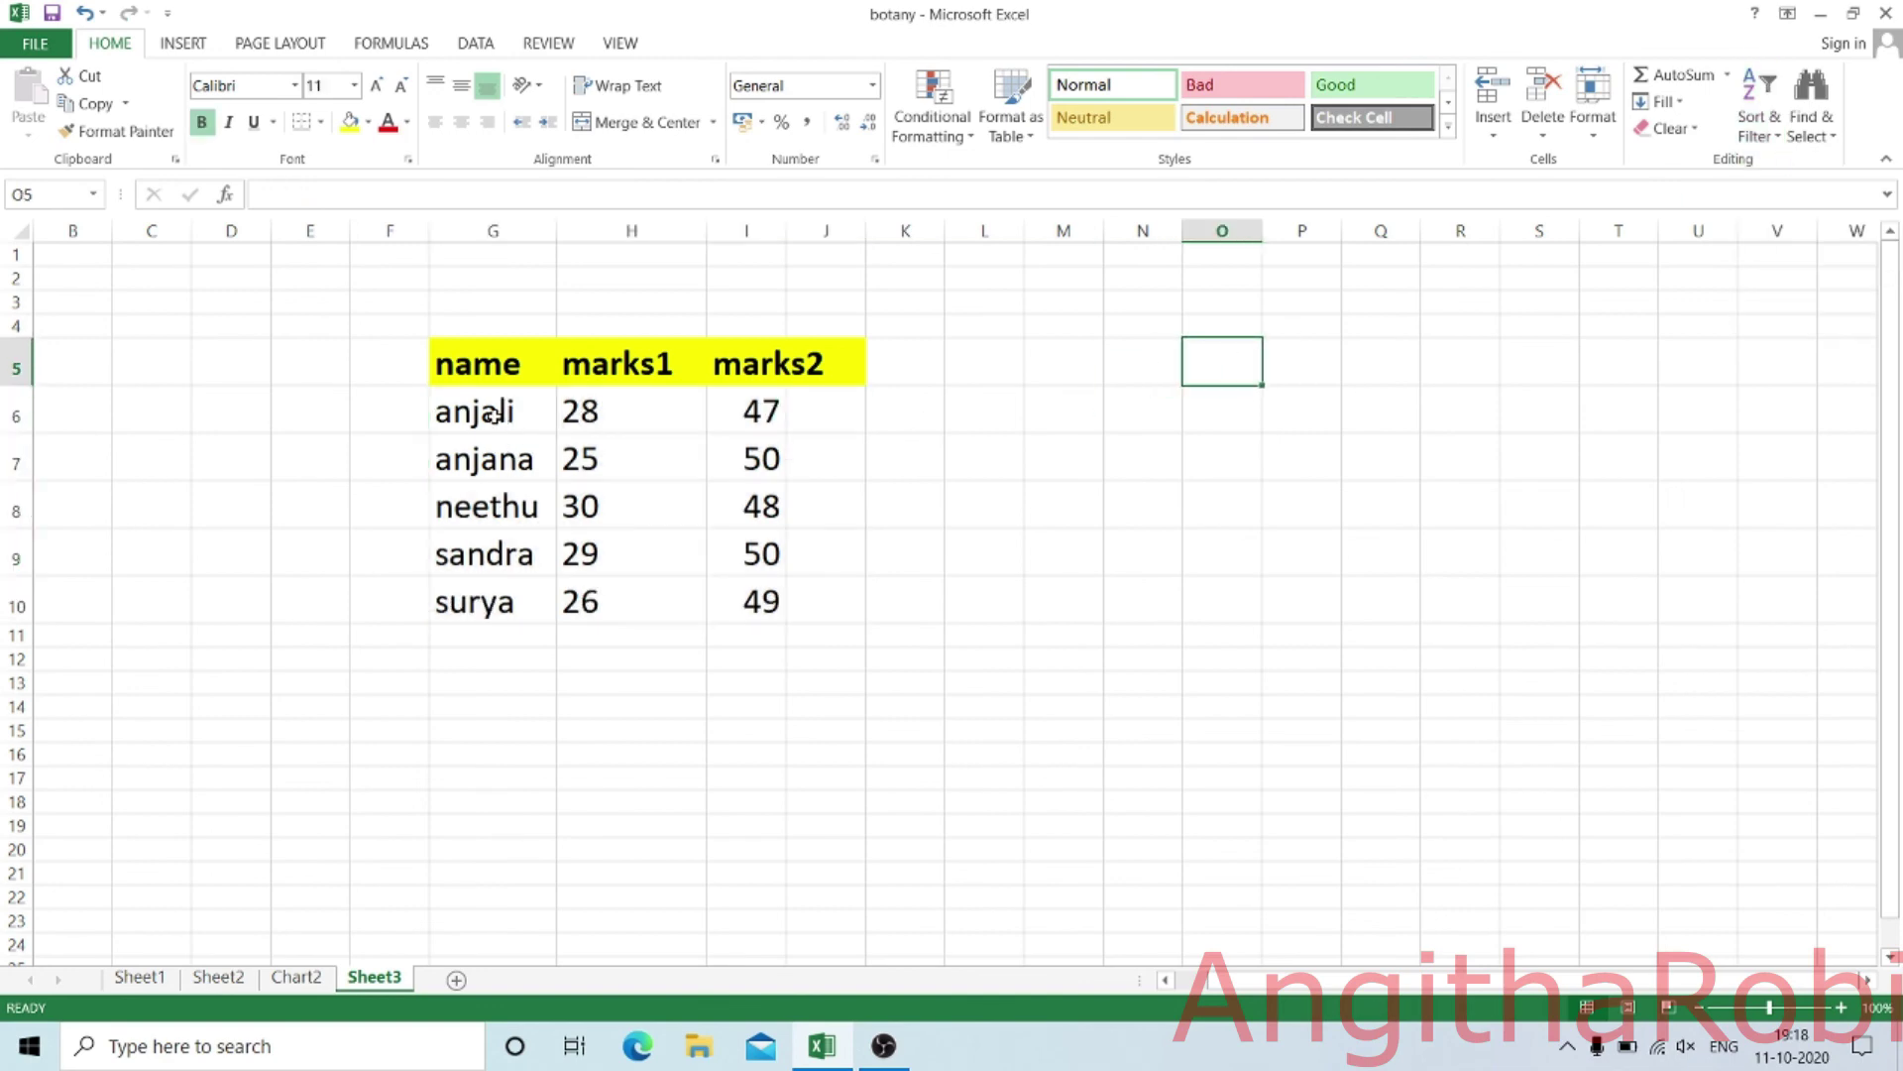